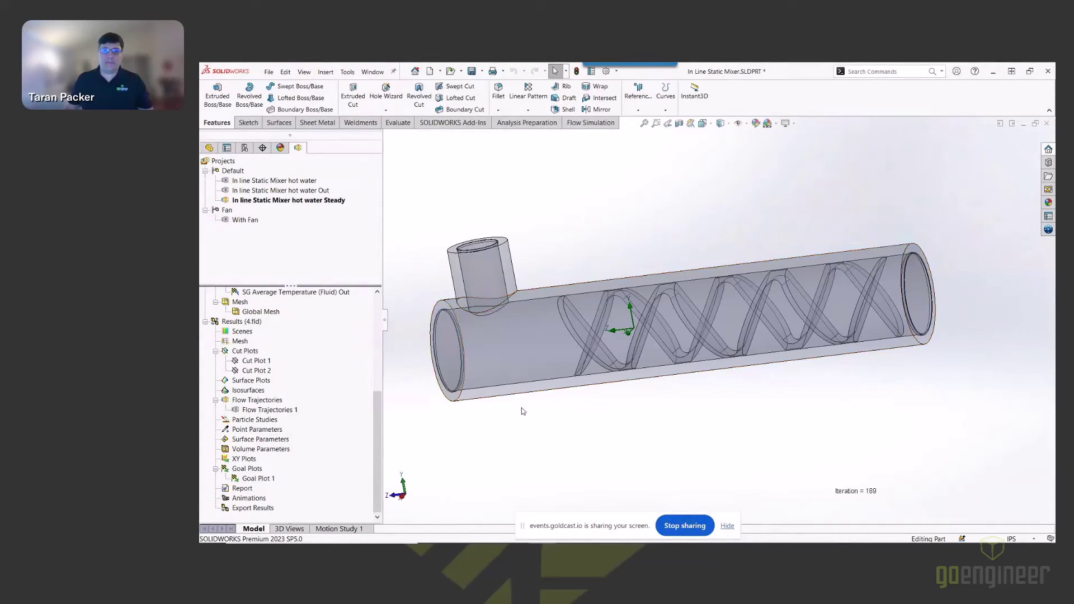
# - Switch to the In Line Powered Motor part and inspect its shaft, inlets and outer pipe
pyautogui.hotkey('ctrl', 'Tab')
pyautogui.hotkey('ctrl', 'Tab')
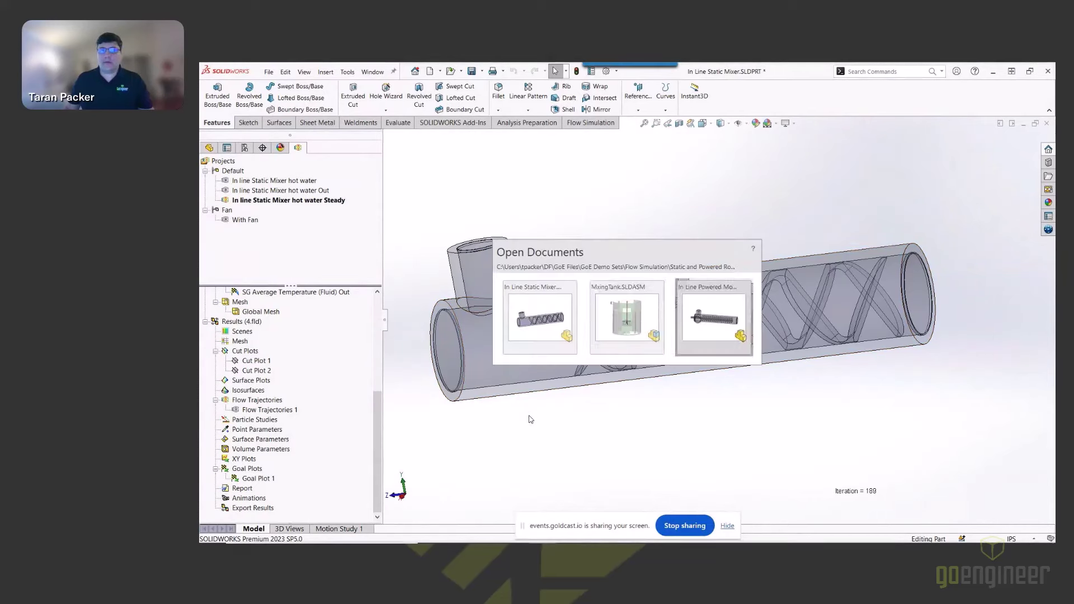
pyautogui.moveTo(529, 420); pyautogui.dragTo(587, 355, button='middle')
pyautogui.click(605, 307)
pyautogui.moveTo(607, 308); pyautogui.dragTo(723, 327, button='middle')
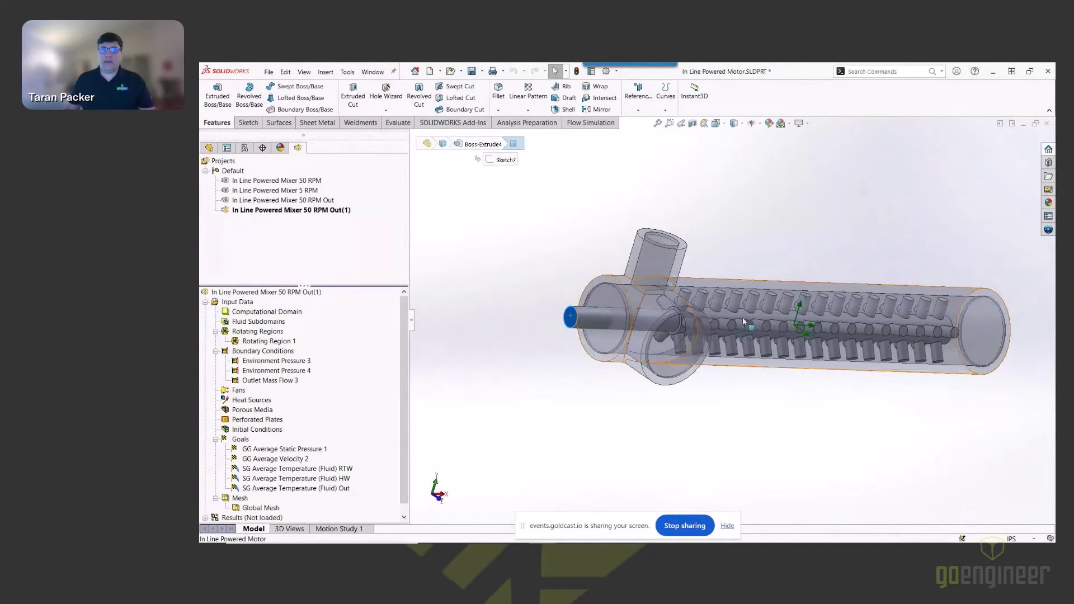
pyautogui.click(727, 322)
pyautogui.click(751, 403)
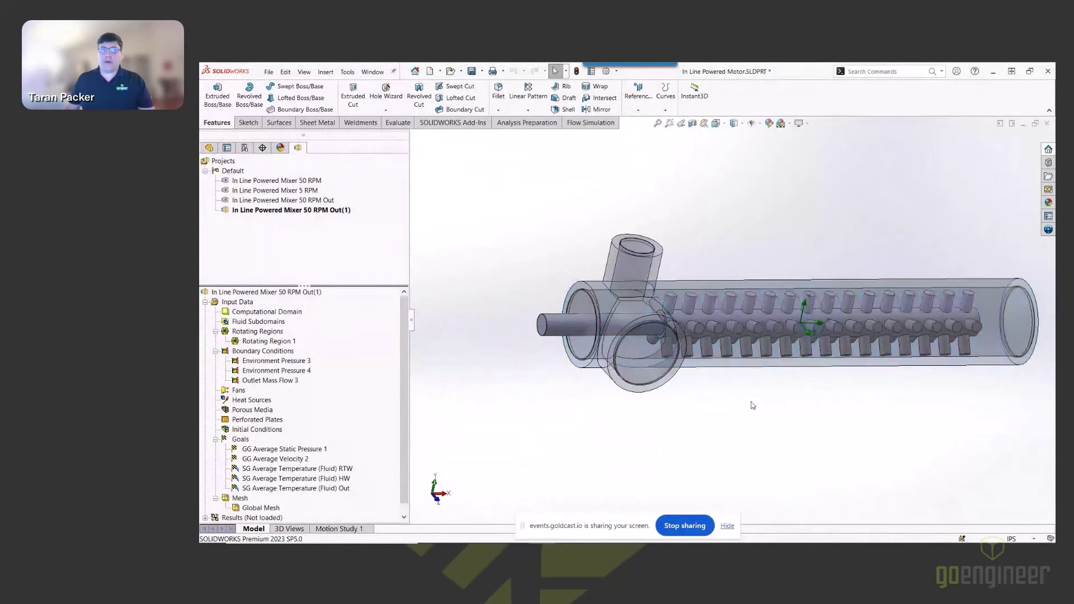
pyautogui.moveTo(750, 403); pyautogui.dragTo(731, 385, button='middle')
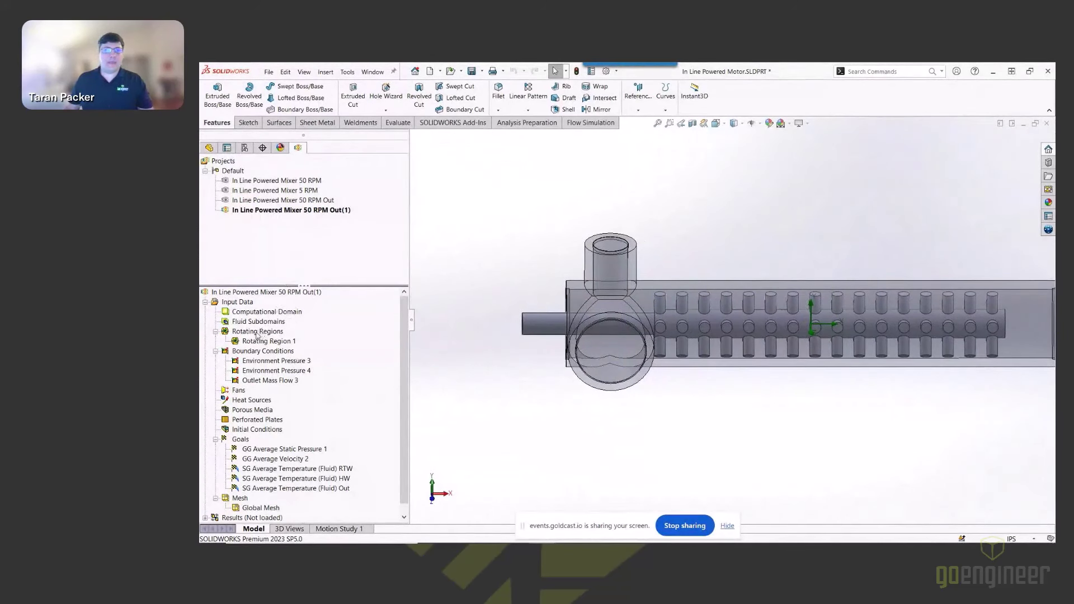
# - Open the general settings of the active flow project and review the gravity components
pyautogui.rightClick(246, 302)
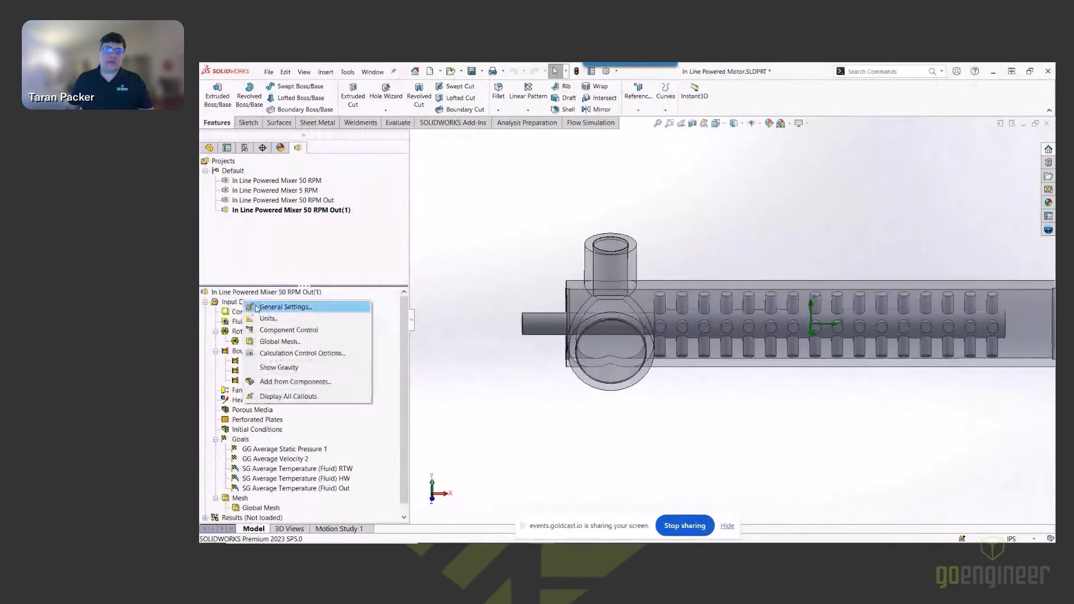
pyautogui.click(274, 307)
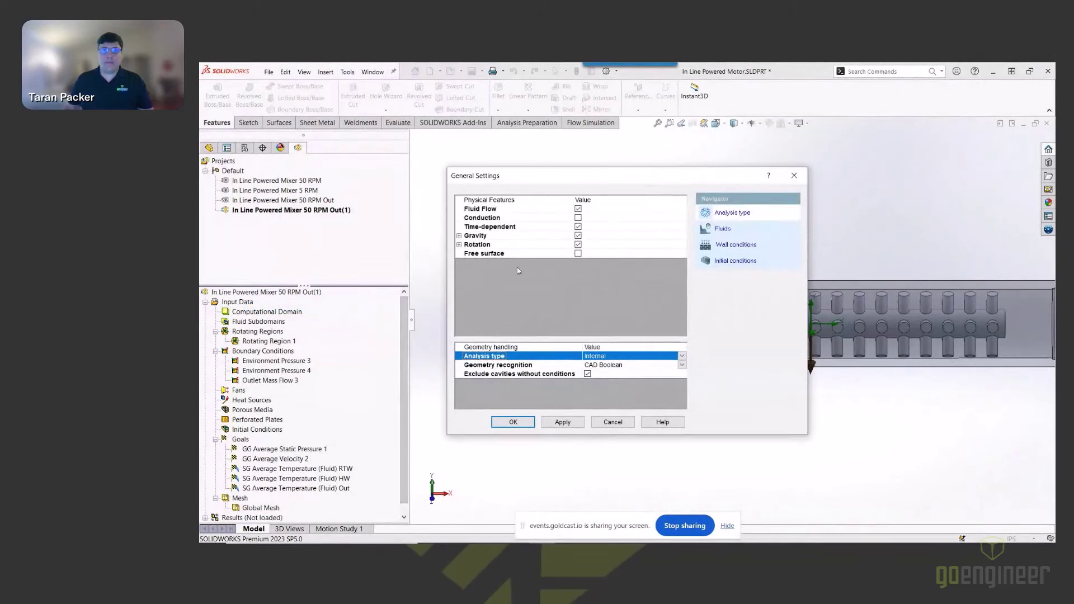
pyautogui.click(460, 236)
pyautogui.click(472, 235)
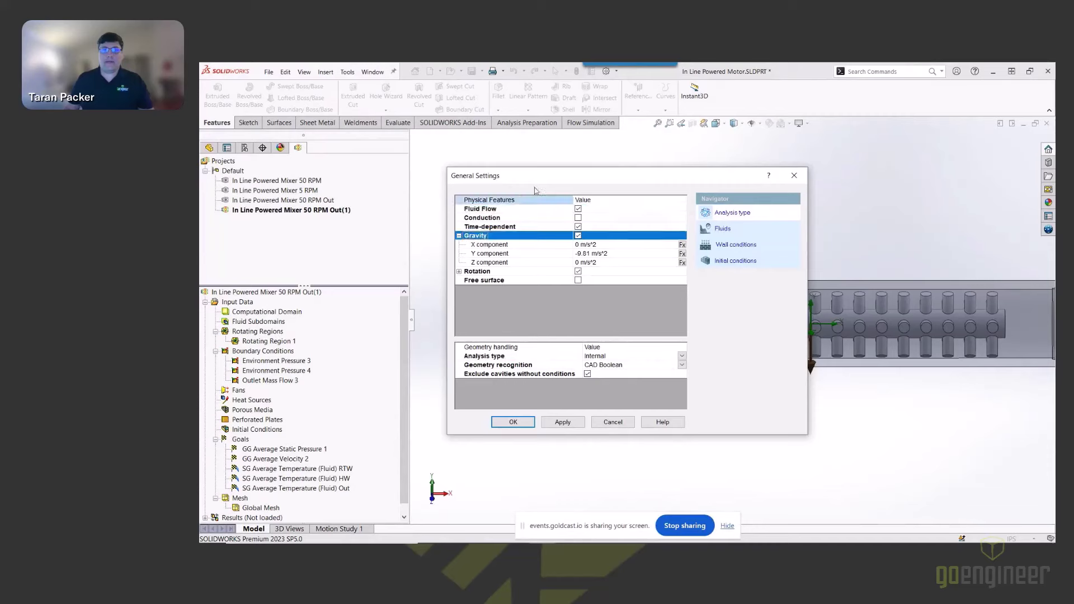
pyautogui.moveTo(559, 177)
pyautogui.mouseDown()
pyautogui.moveTo(337, 173)
pyautogui.moveTo(574, 173)
pyautogui.mouseUp()
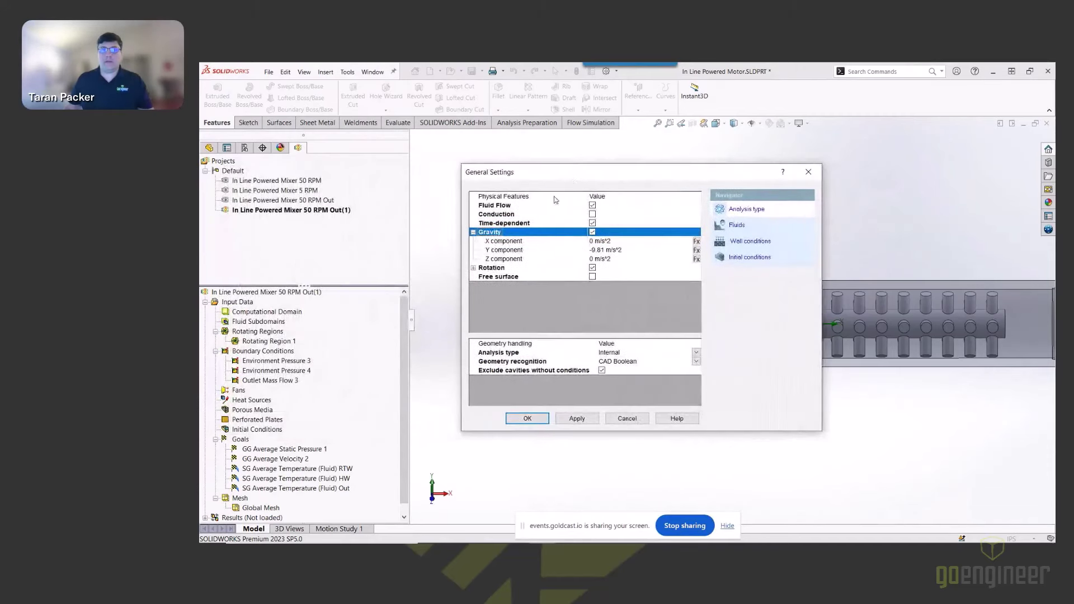
pyautogui.click(474, 233)
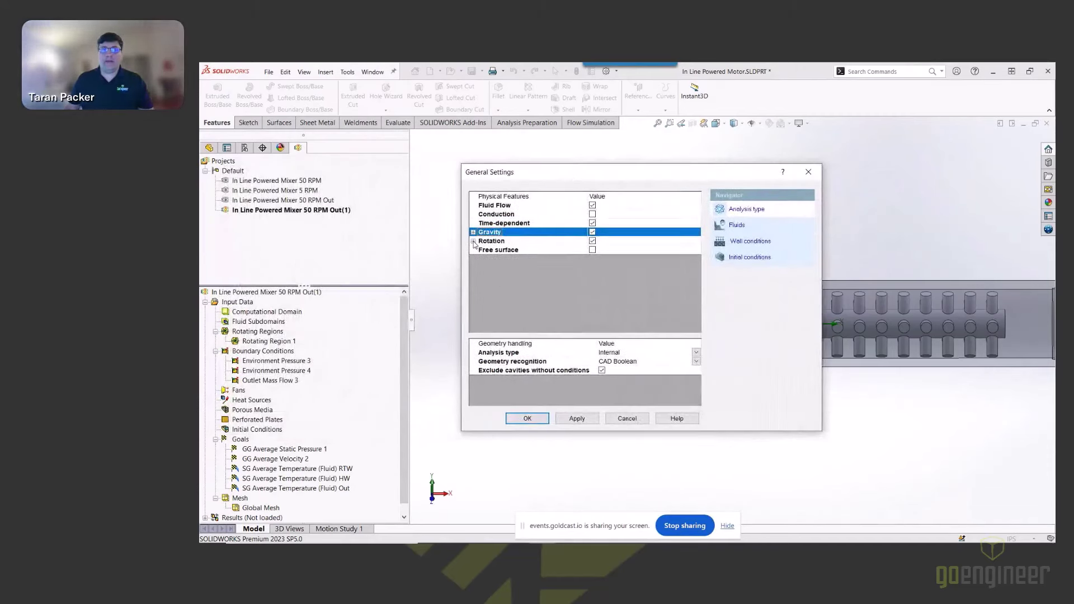
# - Review the rotation type options in the project's analysis type settings
pyautogui.click(473, 241)
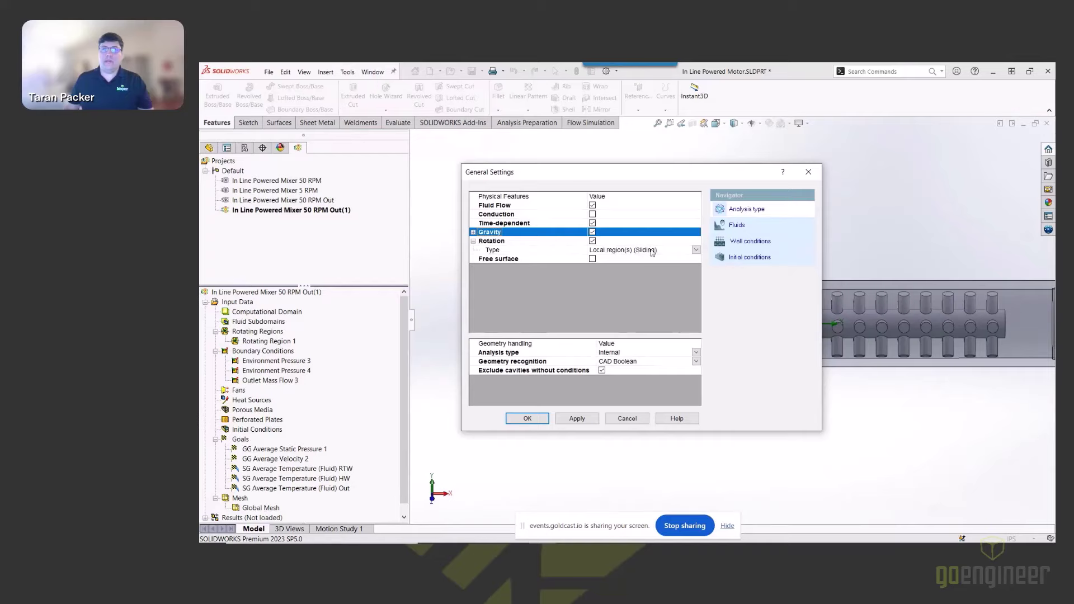
pyautogui.click(697, 252)
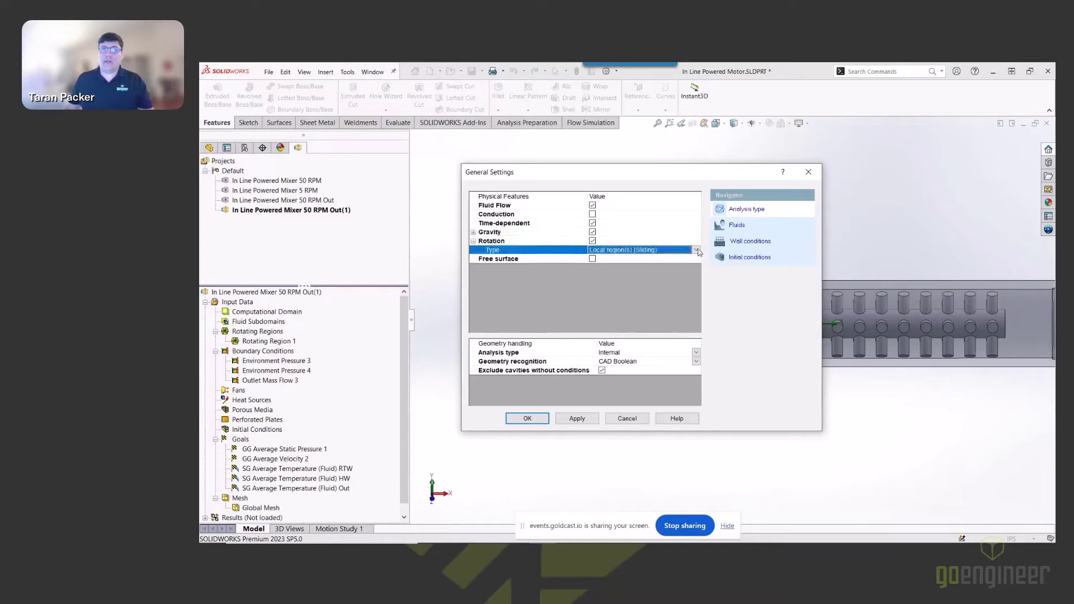
pyautogui.click(697, 251)
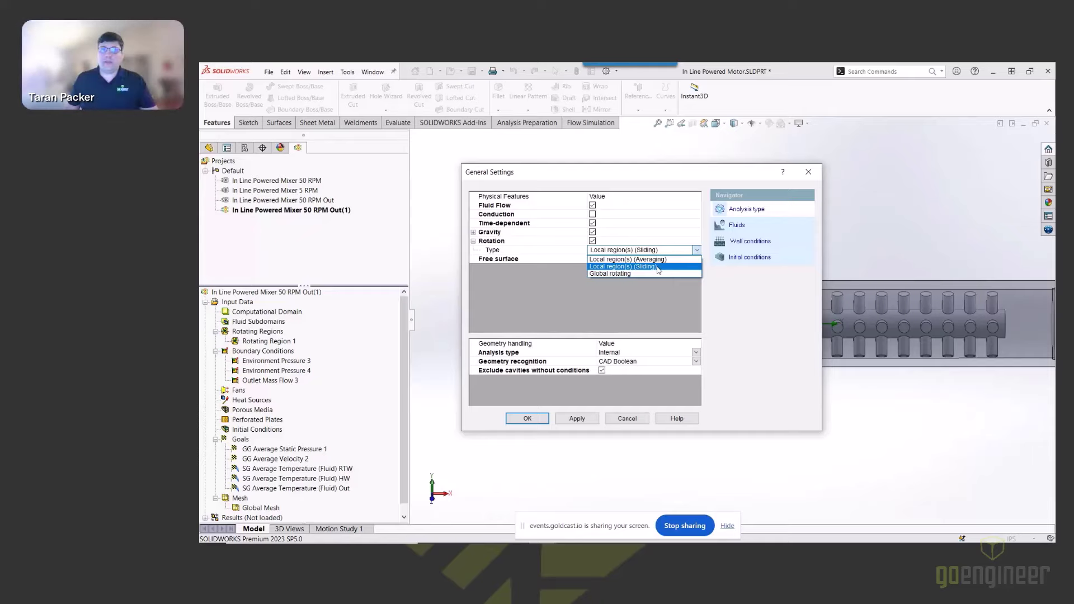
pyautogui.click(697, 251)
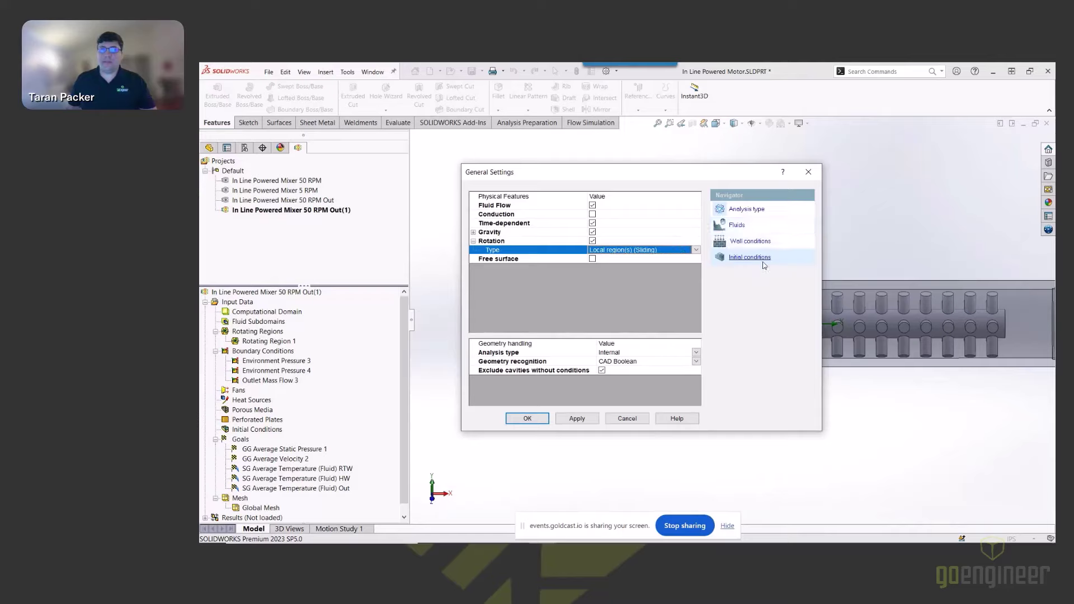
# - Review the project fluids and the initial temperature, then close the general settings without changes
pyautogui.click(742, 225)
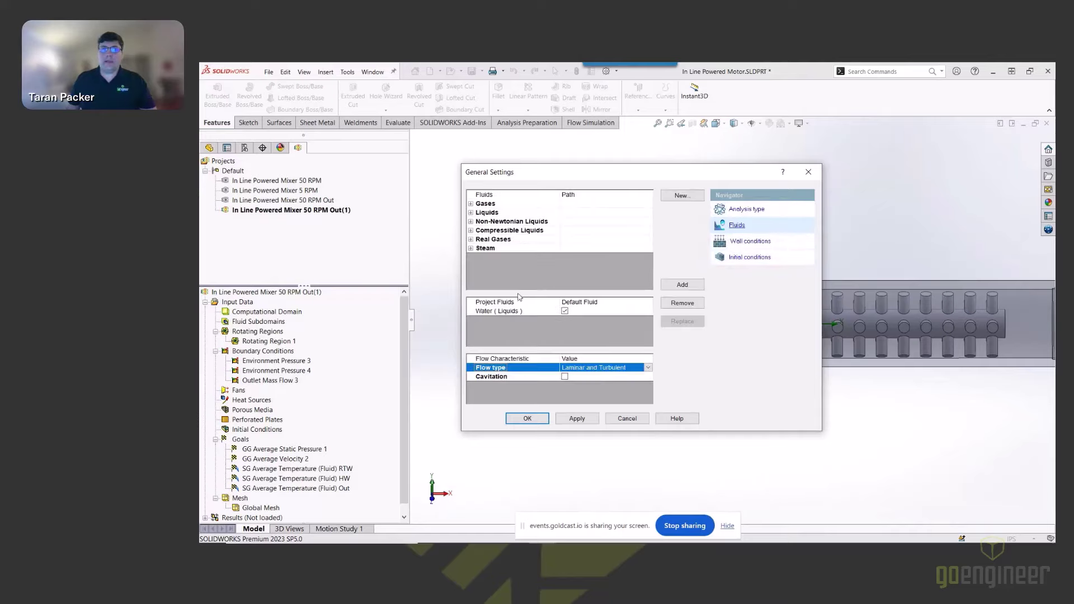
pyautogui.click(757, 259)
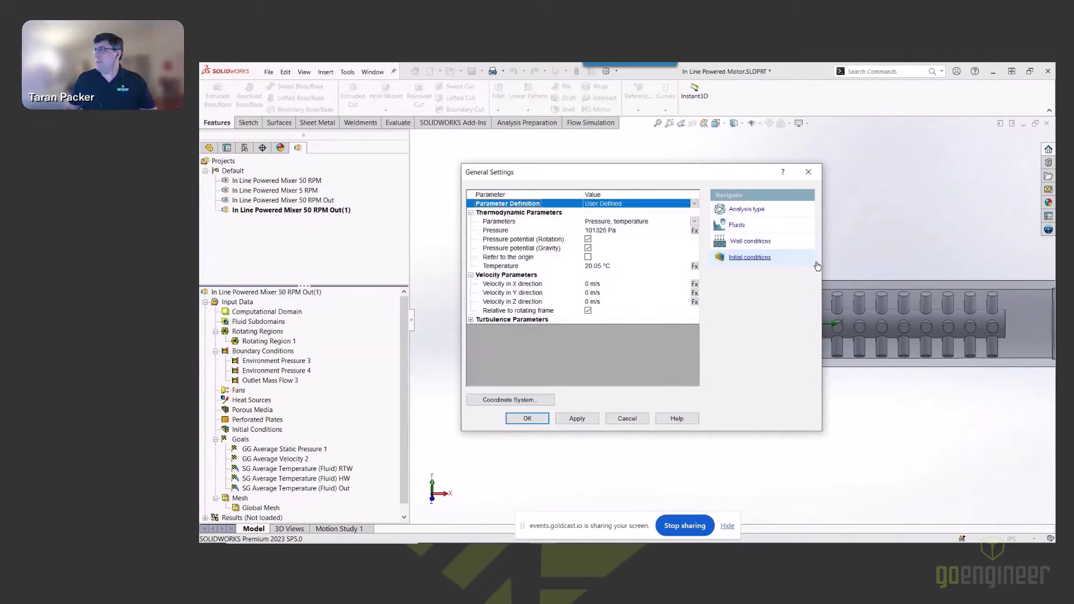
pyautogui.click(609, 269)
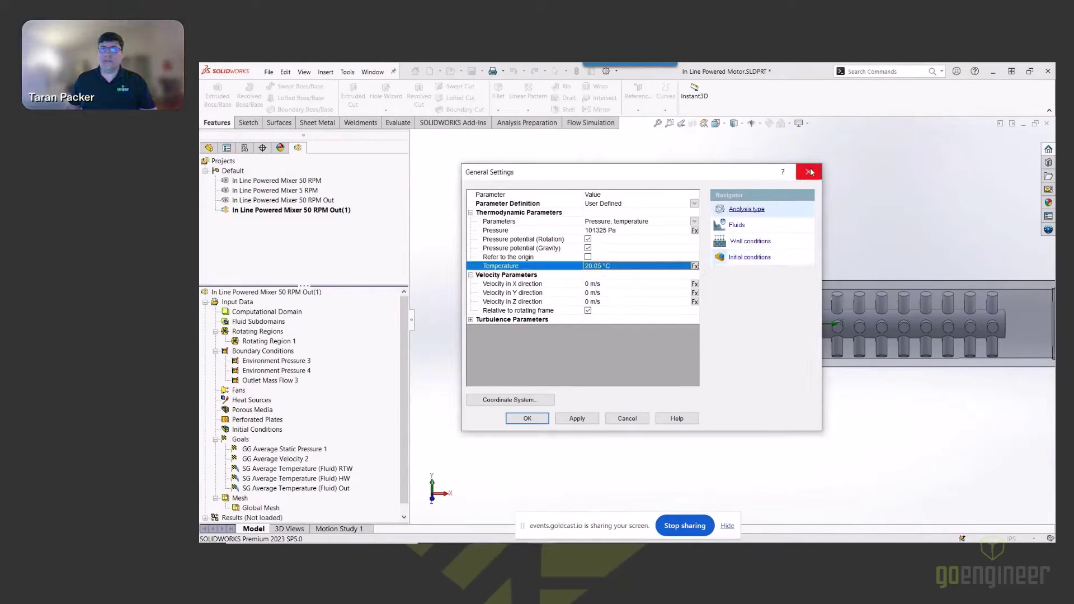
pyautogui.click(809, 172)
# - Hide the outer pipe body to expose the mixer shaft, lids and rotating region cylinder
pyautogui.moveTo(494, 356); pyautogui.dragTo(480, 398, button='middle')
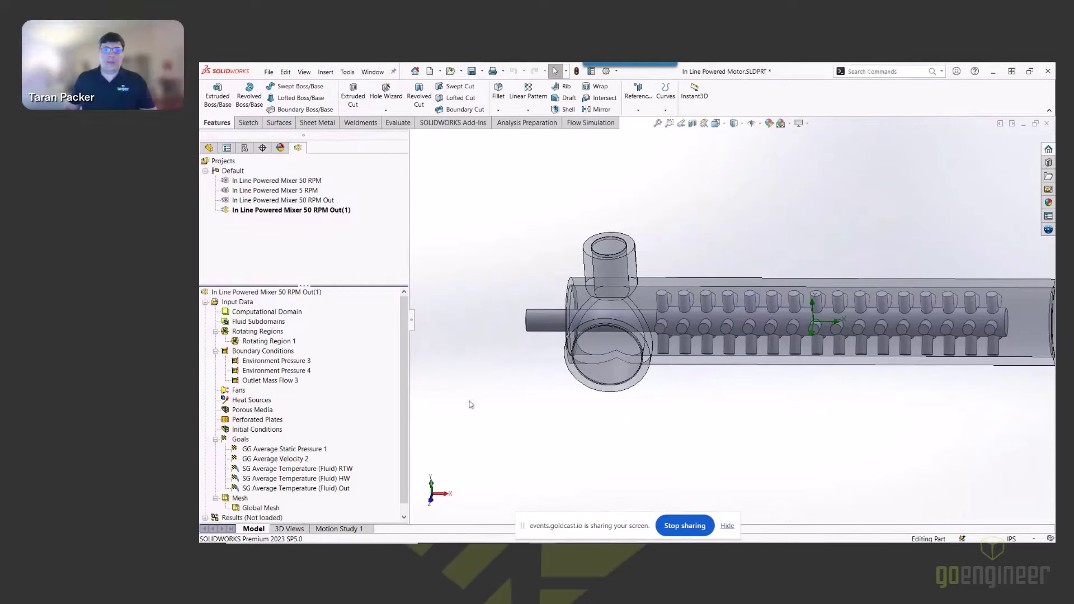
pyautogui.scroll(2, 680, 300)
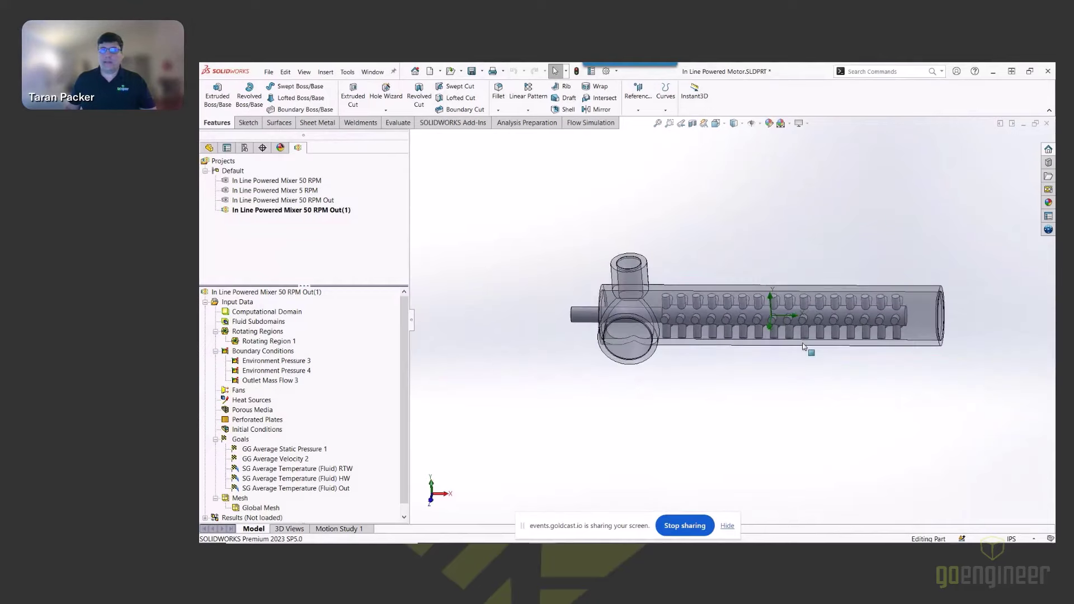
pyautogui.click(256, 342)
pyautogui.press('Escape')
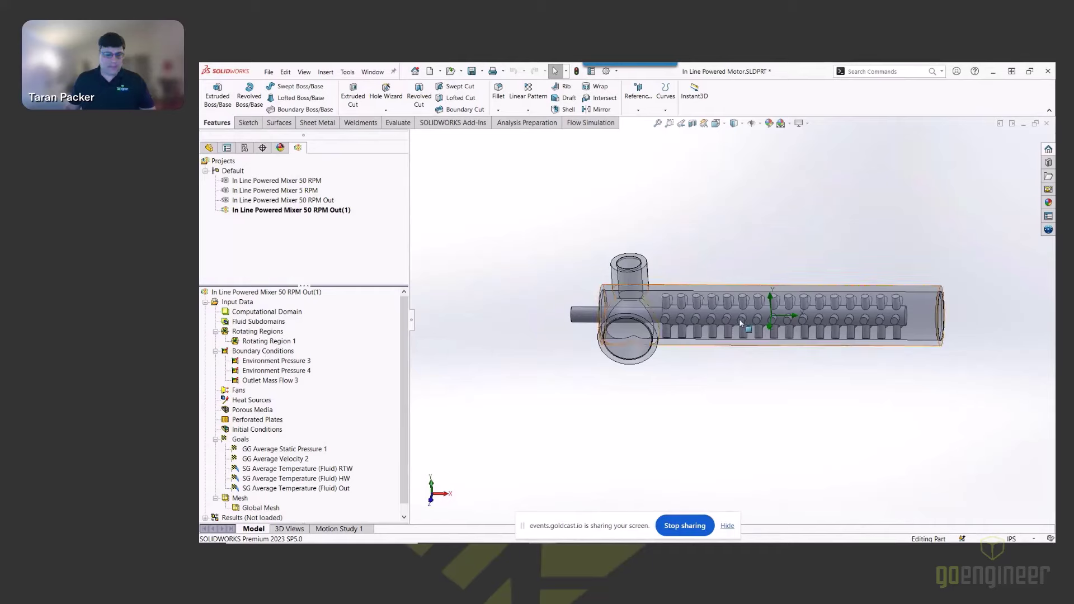
pyautogui.hotkey('shift', 'Tab')
pyautogui.scroll(-5, 669, 302)
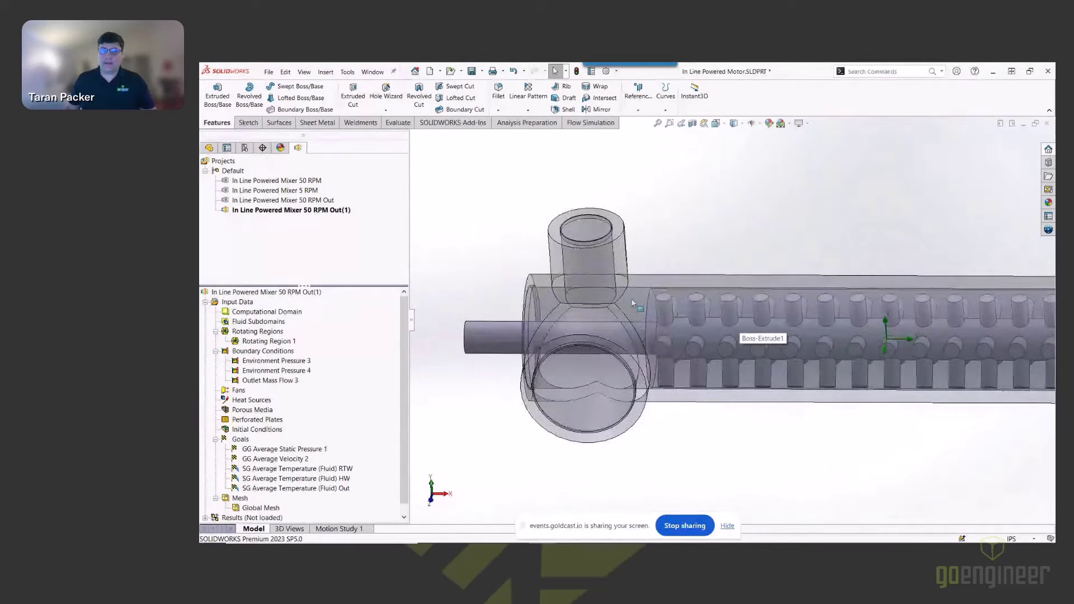
pyautogui.press('Tab')
pyautogui.moveTo(648, 302); pyautogui.dragTo(717, 250, button='middle')
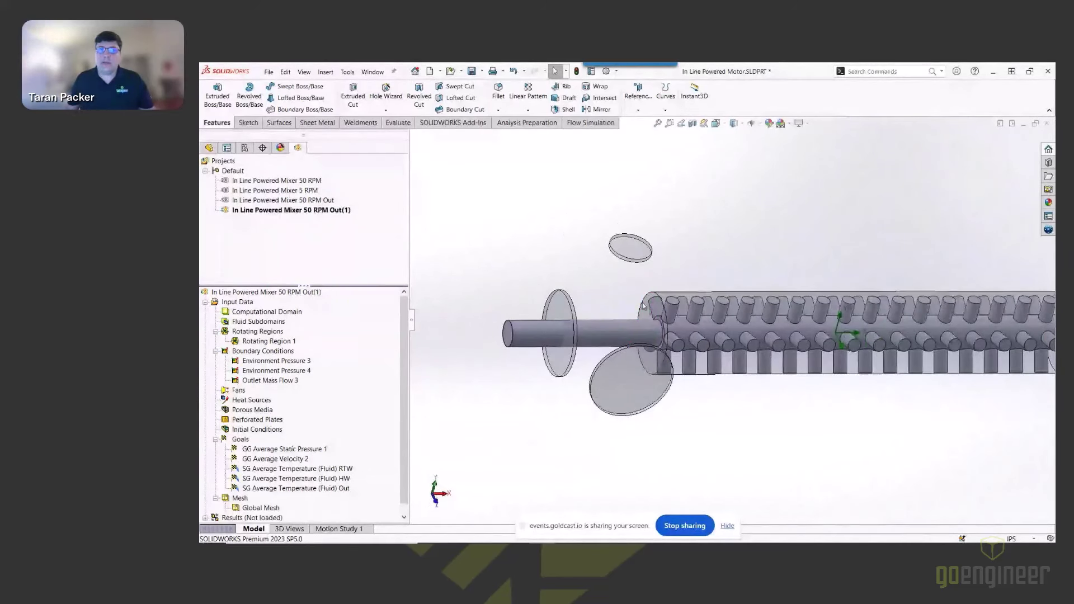
# - Highlight the cylindrical body around the mixing pins and examine how it encloses the shaft along its length
pyautogui.click(688, 306)
pyautogui.scroll(2, 704, 317)
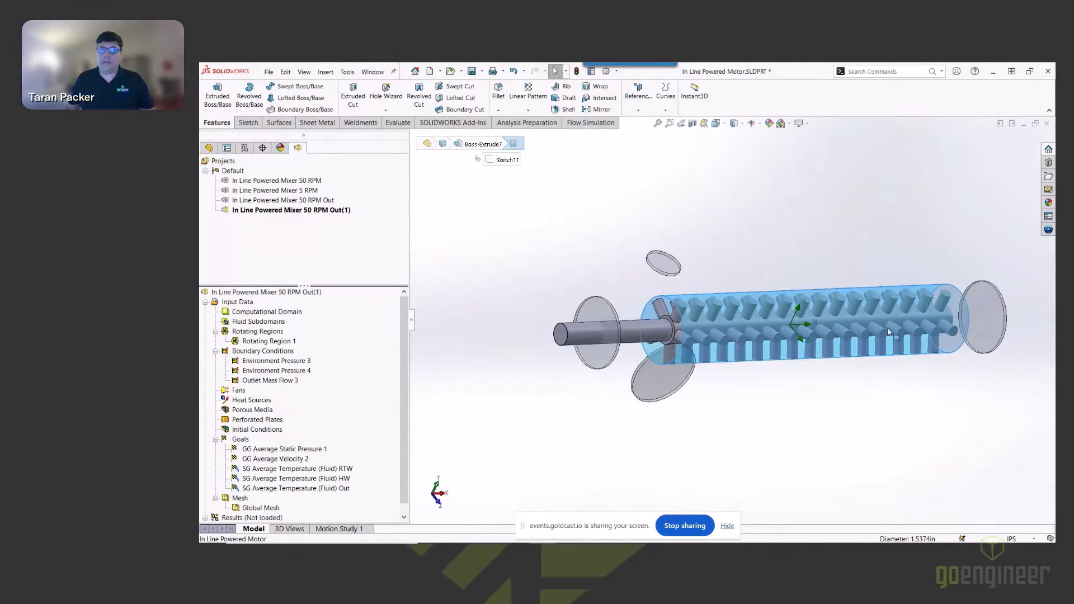
pyautogui.moveTo(669, 334); pyautogui.dragTo(617, 347, button='middle')
pyautogui.scroll(-3, 727, 349)
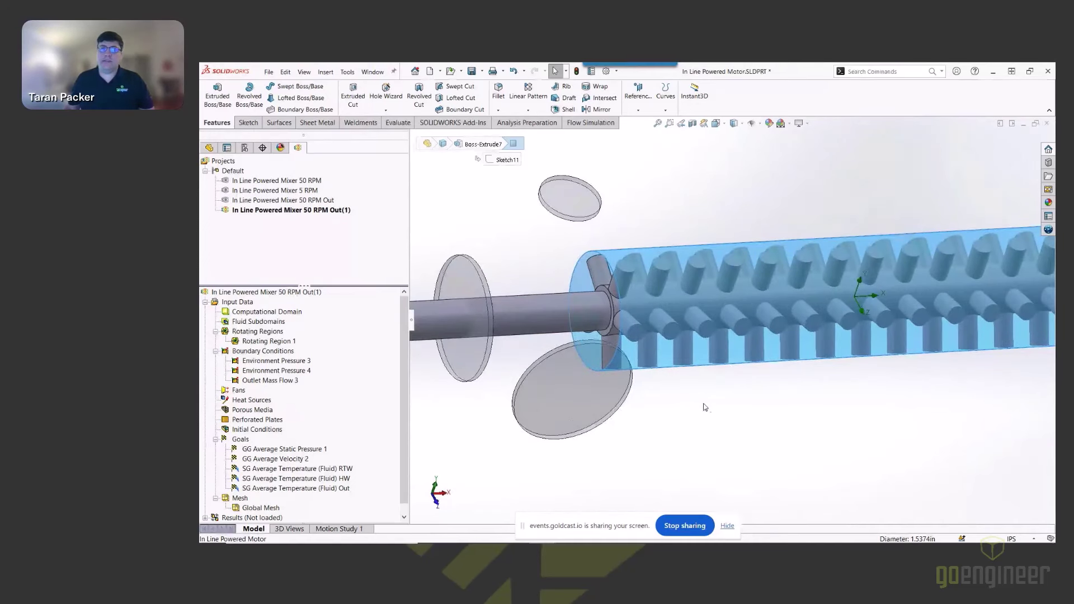
pyautogui.scroll(-1, 724, 417)
pyautogui.click(724, 416)
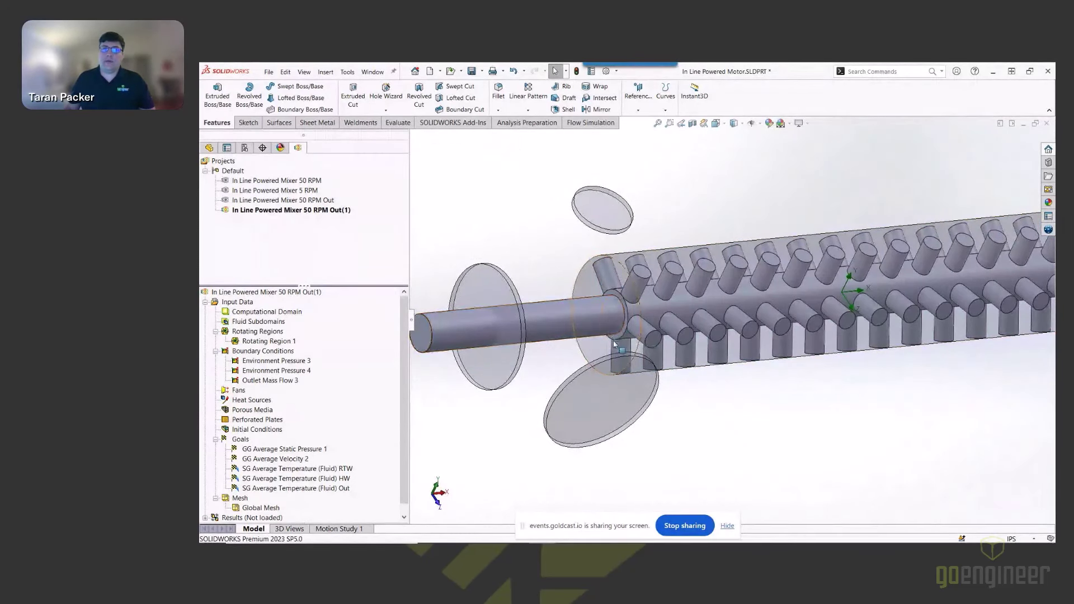
pyautogui.scroll(2, 738, 325)
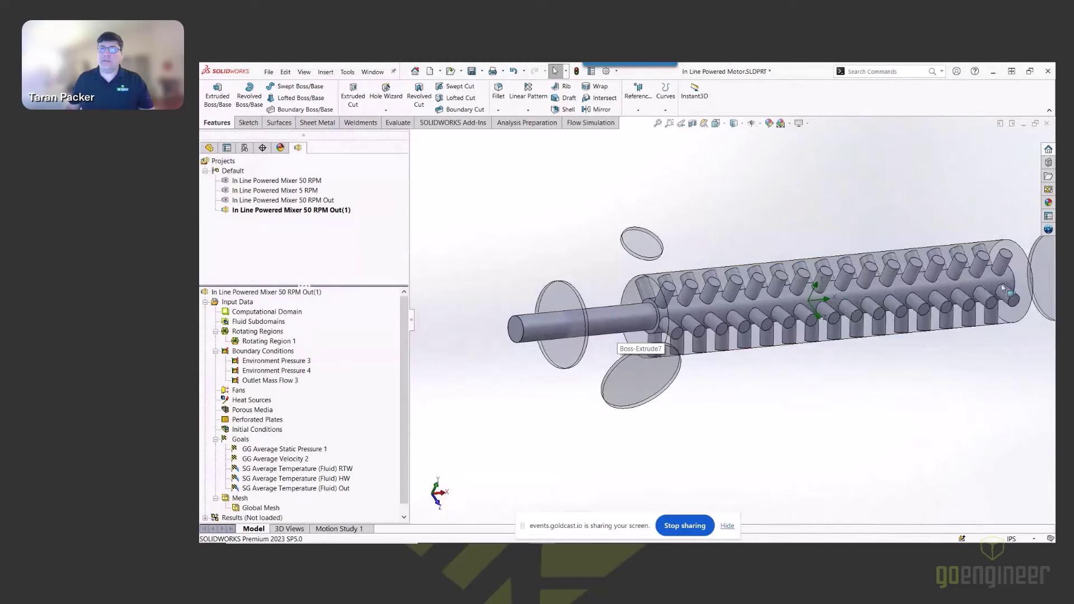
pyautogui.moveTo(1003, 288); pyautogui.dragTo(894, 332, button='middle')
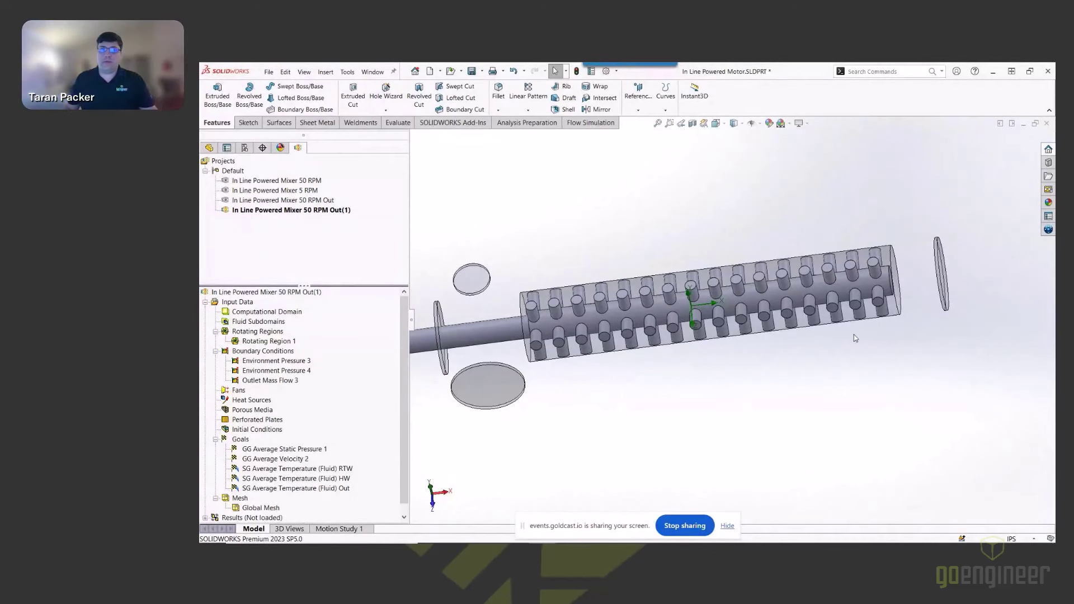
# - Examine the clearance between the region cylinder and the pin tips, and at both ends of the pinned section
pyautogui.moveTo(672, 396); pyautogui.dragTo(699, 278, button='middle')
pyautogui.scroll(-7, 699, 278)
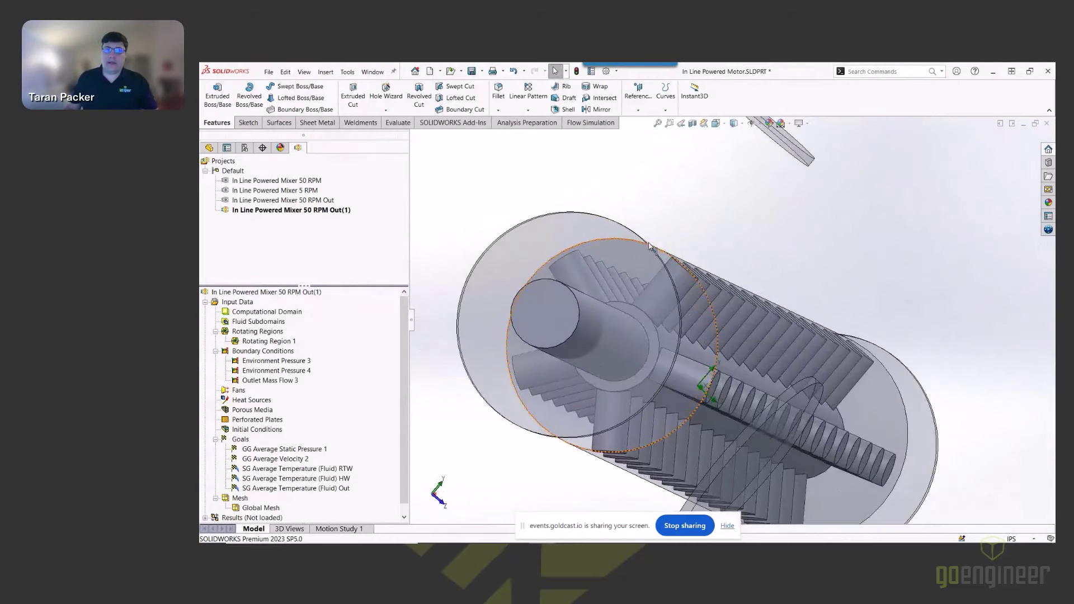
pyautogui.scroll(-4, 698, 278)
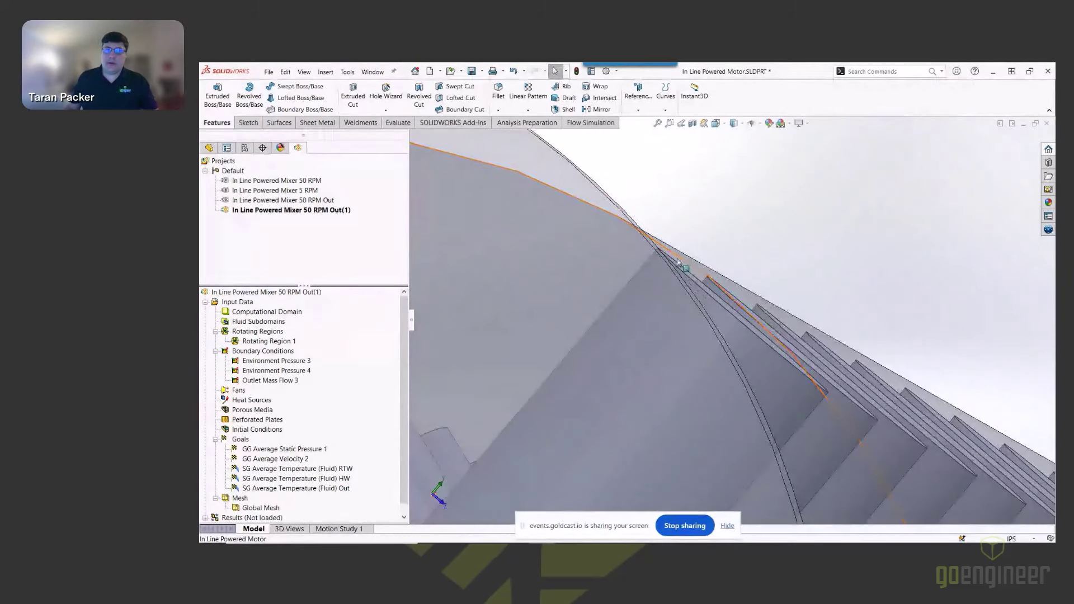
pyautogui.scroll(9, 775, 337)
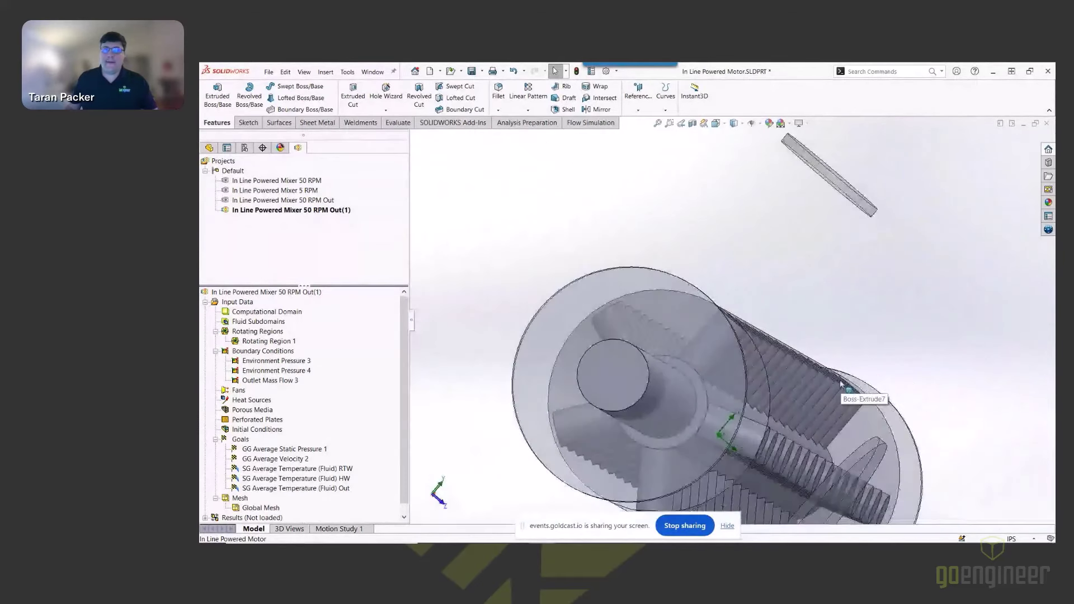
pyautogui.moveTo(843, 384); pyautogui.dragTo(776, 404, button='middle')
pyautogui.scroll(5, 945, 381)
pyautogui.scroll(-6, 944, 380)
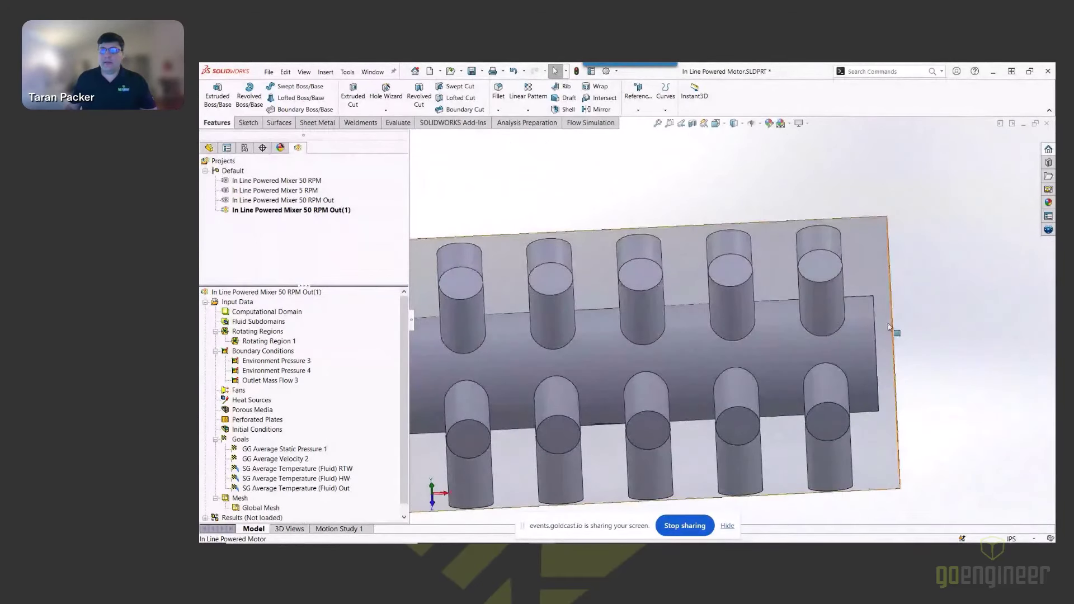
pyautogui.scroll(5, 750, 340)
pyautogui.scroll(-6, 666, 314)
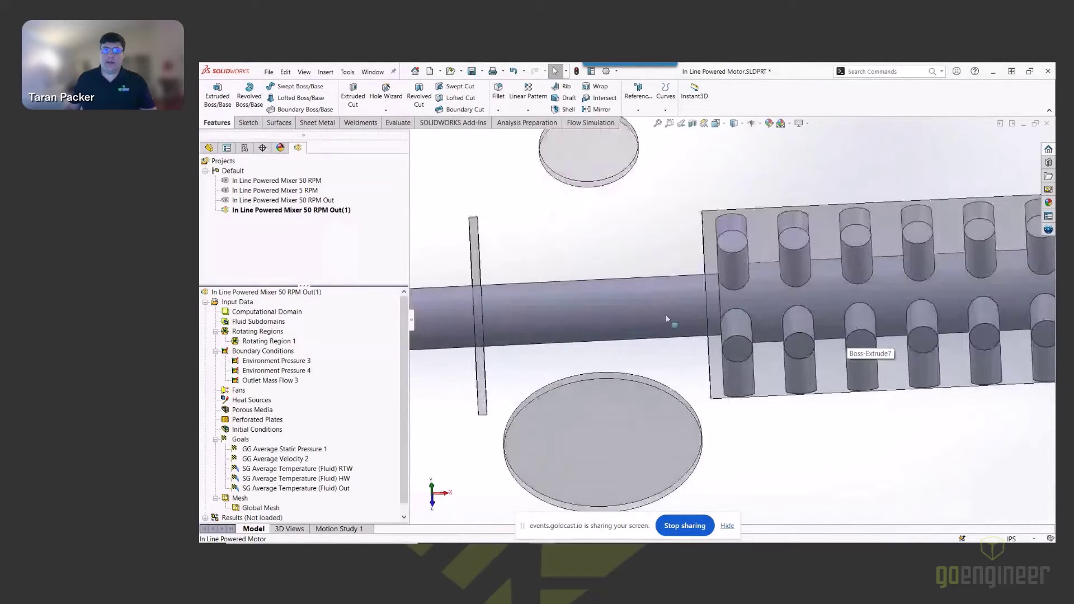
pyautogui.scroll(5, 730, 307)
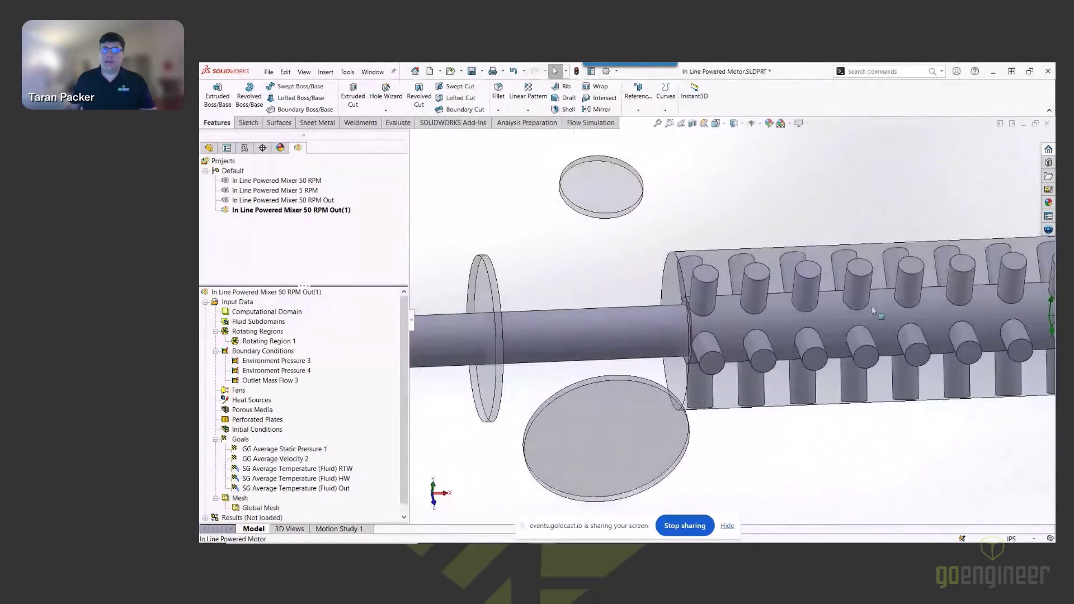
pyautogui.scroll(2, 859, 335)
pyautogui.scroll(3, 806, 345)
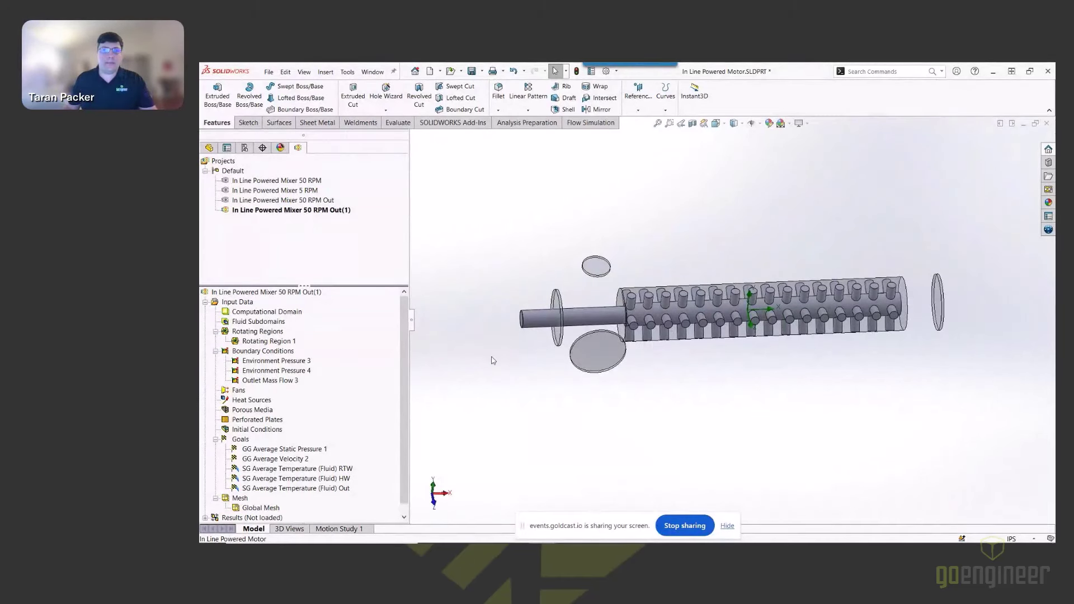
# - Review the definition of Rotating Region 1 and the body assigned to it, then close it without changes
pyautogui.rightClick(262, 343)
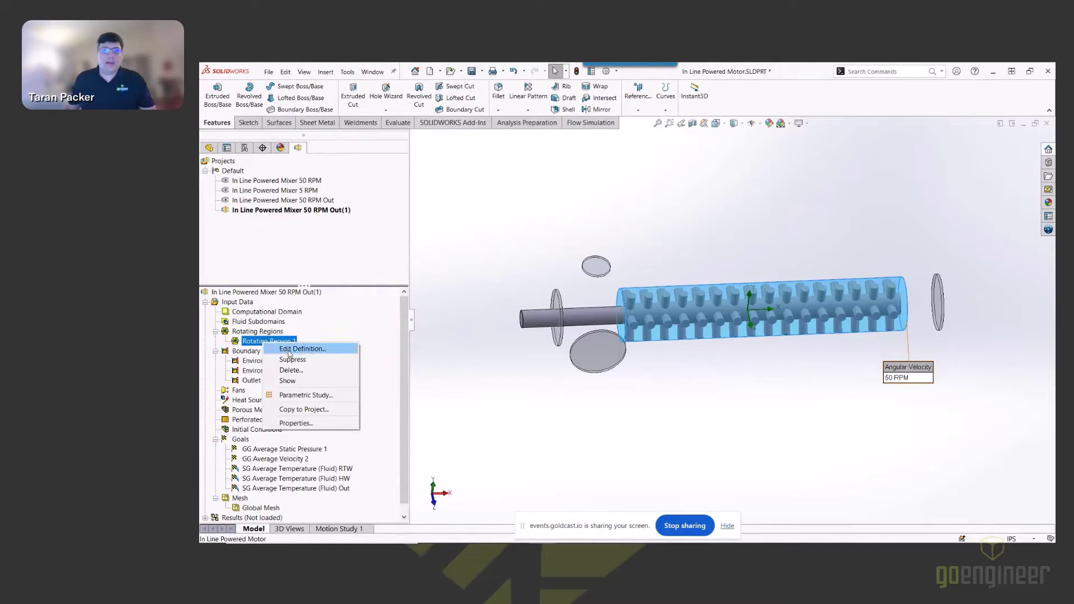
pyautogui.click(301, 350)
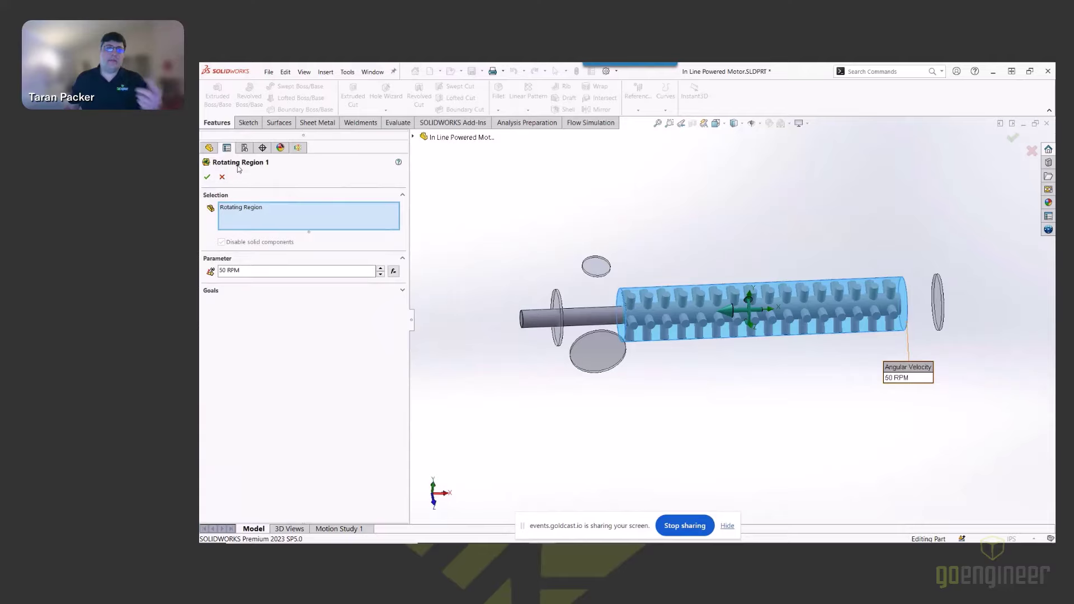
pyautogui.click(244, 208)
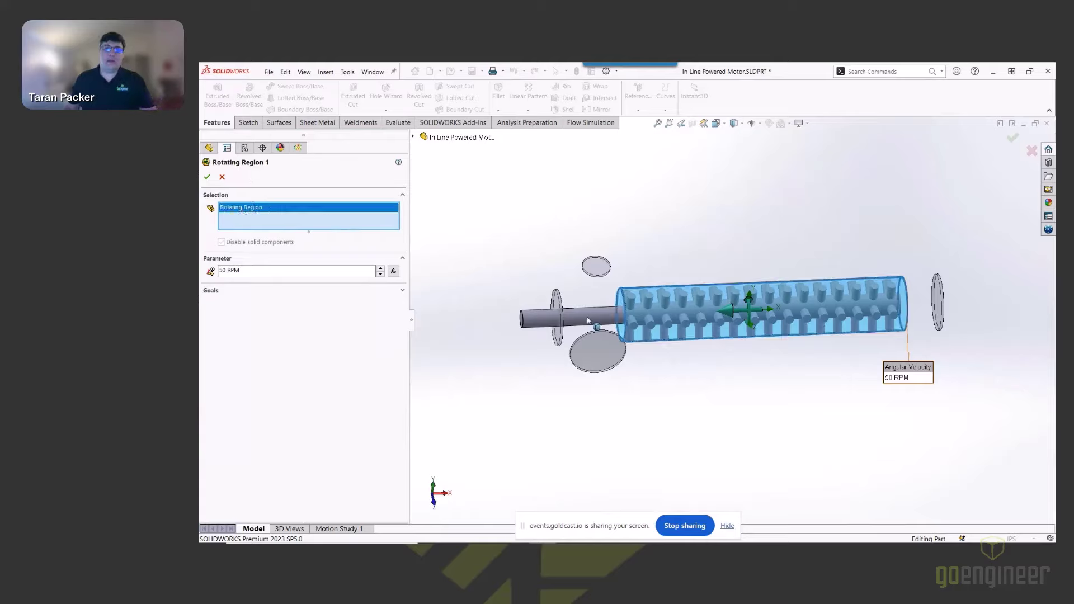
pyautogui.scroll(-1, 641, 282)
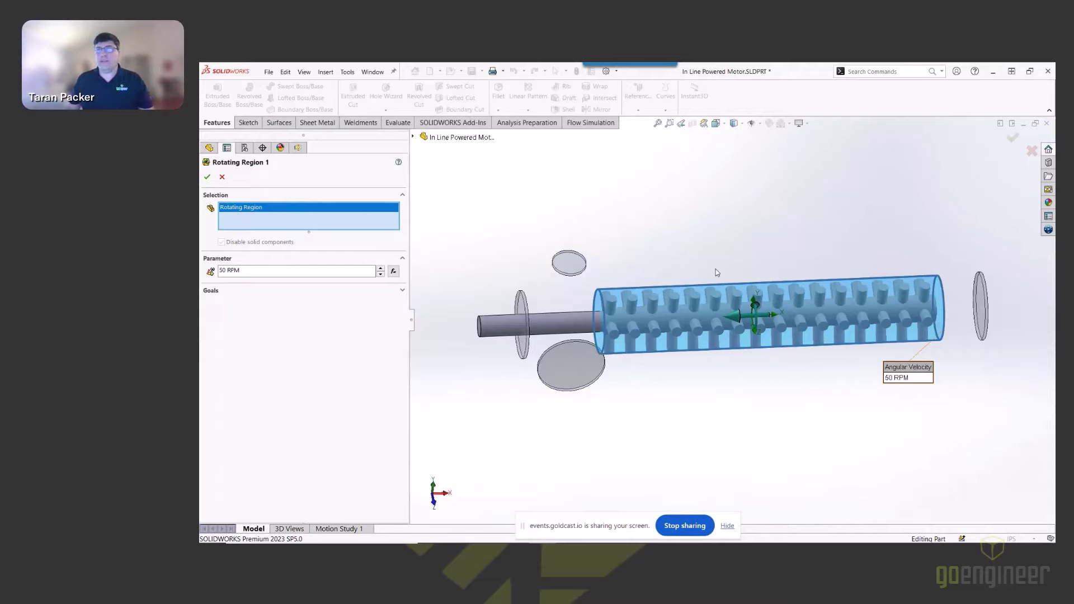
pyautogui.click(226, 179)
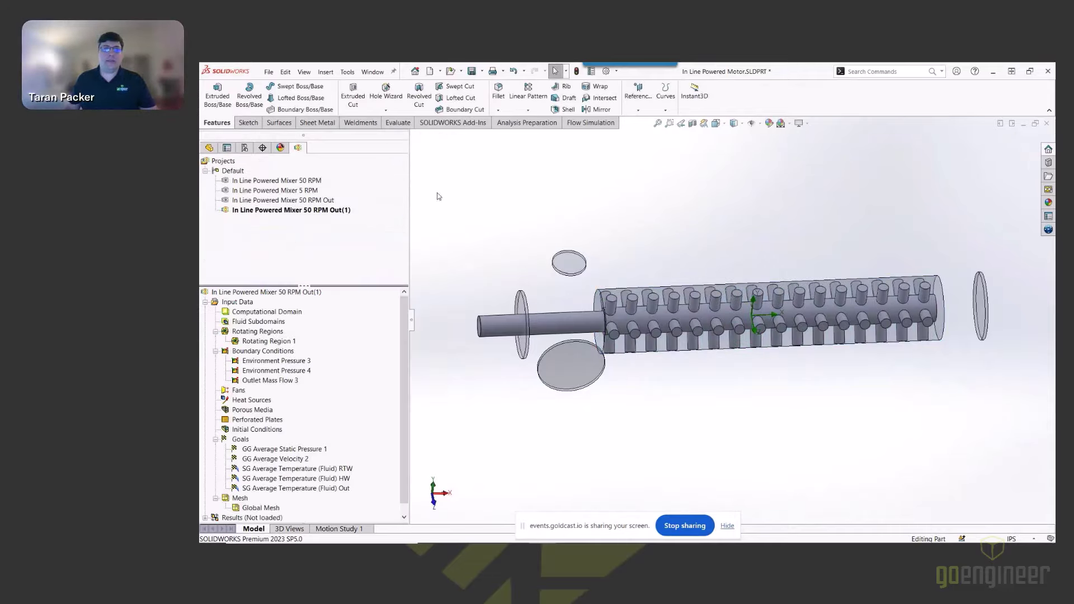
# - Locate the Rotating Region body among the part's solid bodies and highlight it in the model, then clear the selection
pyautogui.click(210, 148)
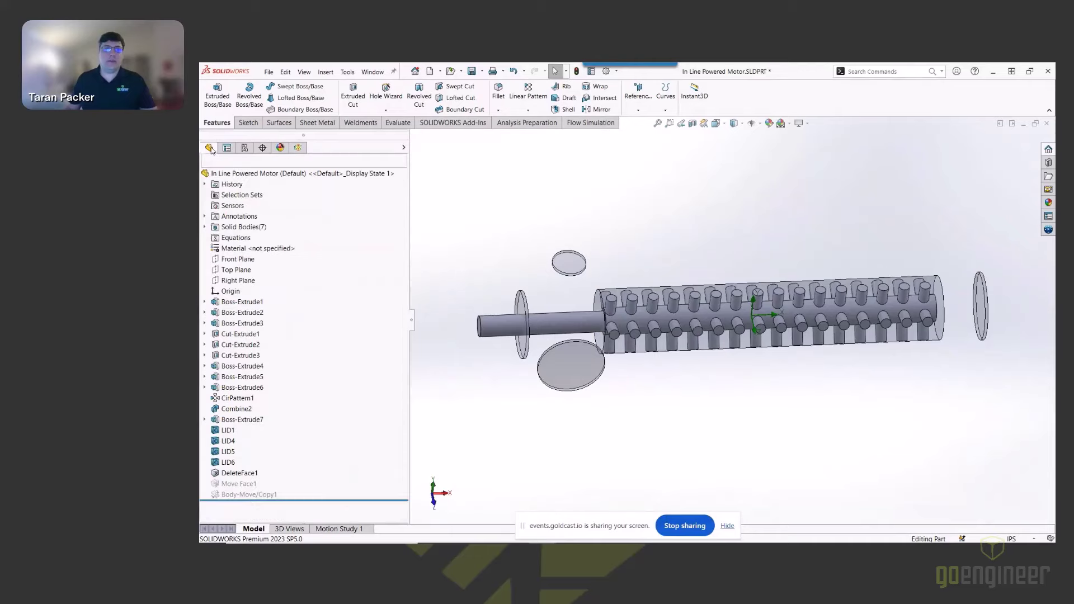
pyautogui.click(204, 227)
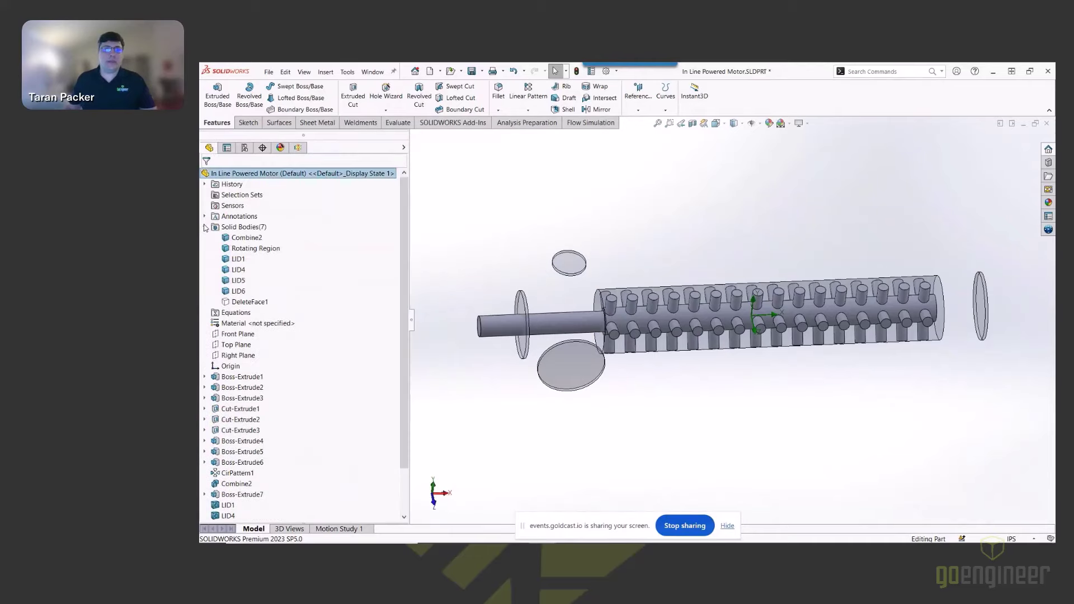
pyautogui.click(247, 247)
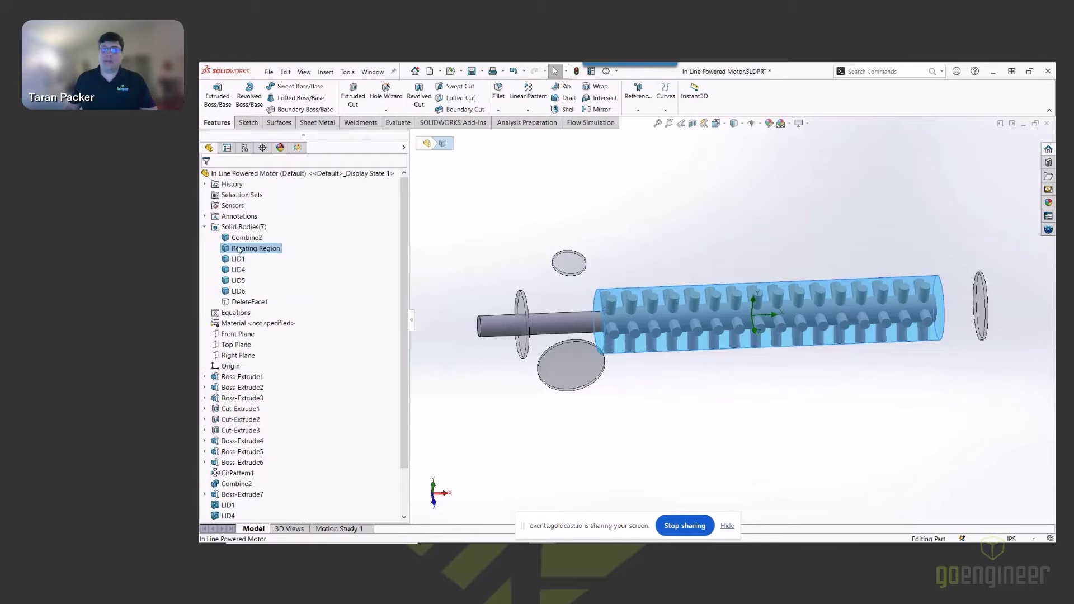
pyautogui.click(206, 227)
pyautogui.click(451, 233)
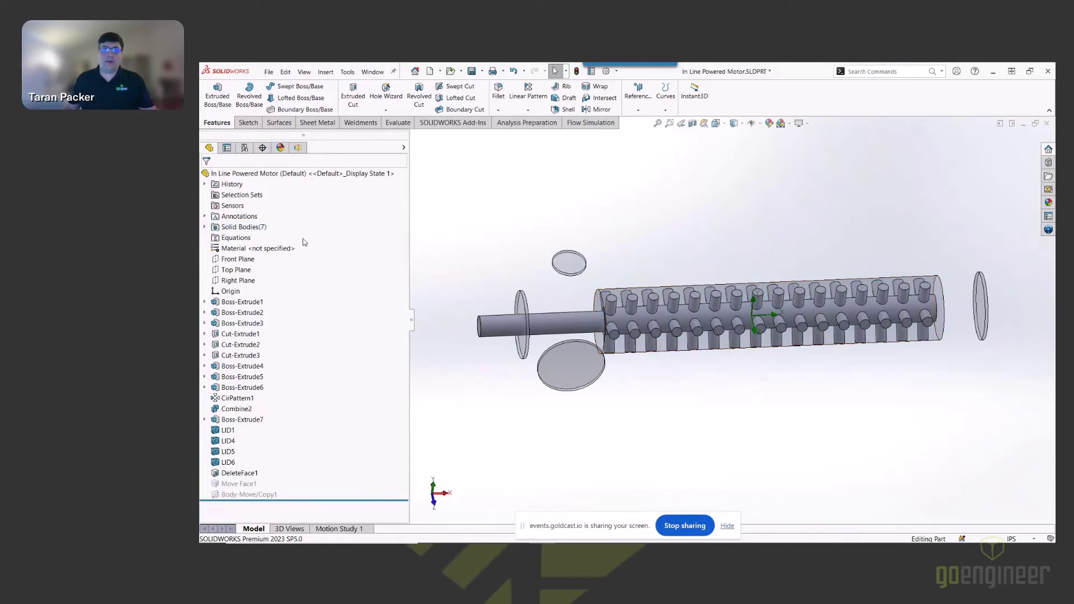
# - Reopen the Rotating Region 1 definition in the flow project and check its angular velocity
pyautogui.click(298, 147)
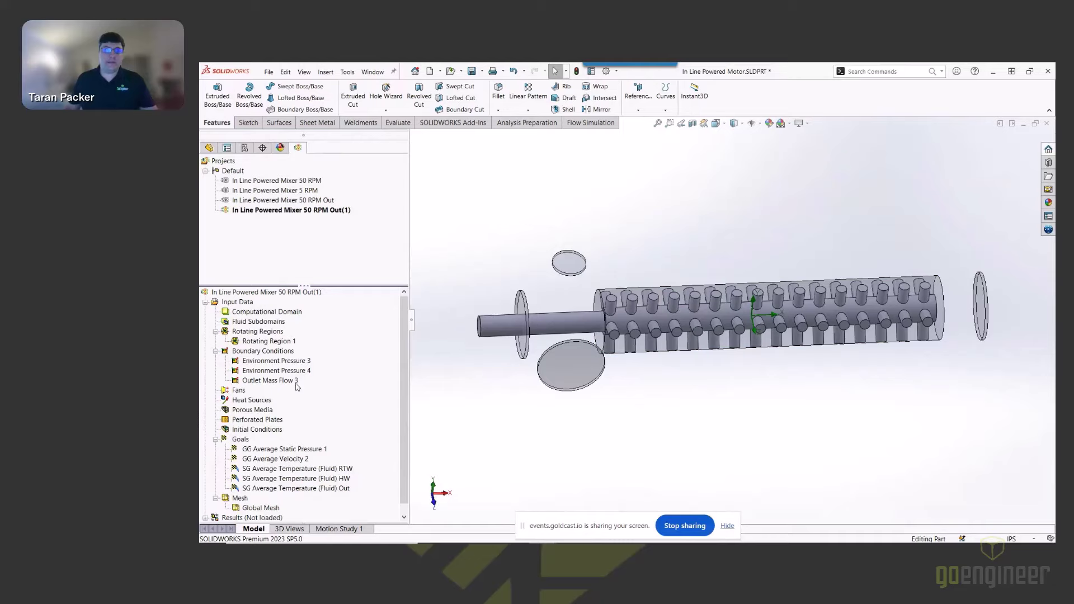
pyautogui.rightClick(263, 341)
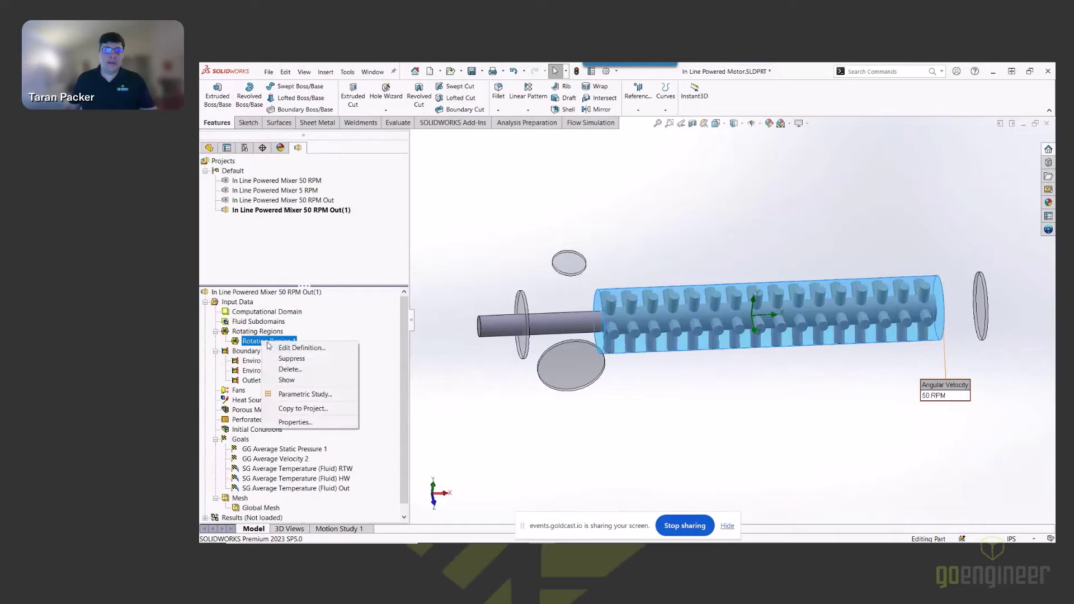
pyautogui.click(294, 352)
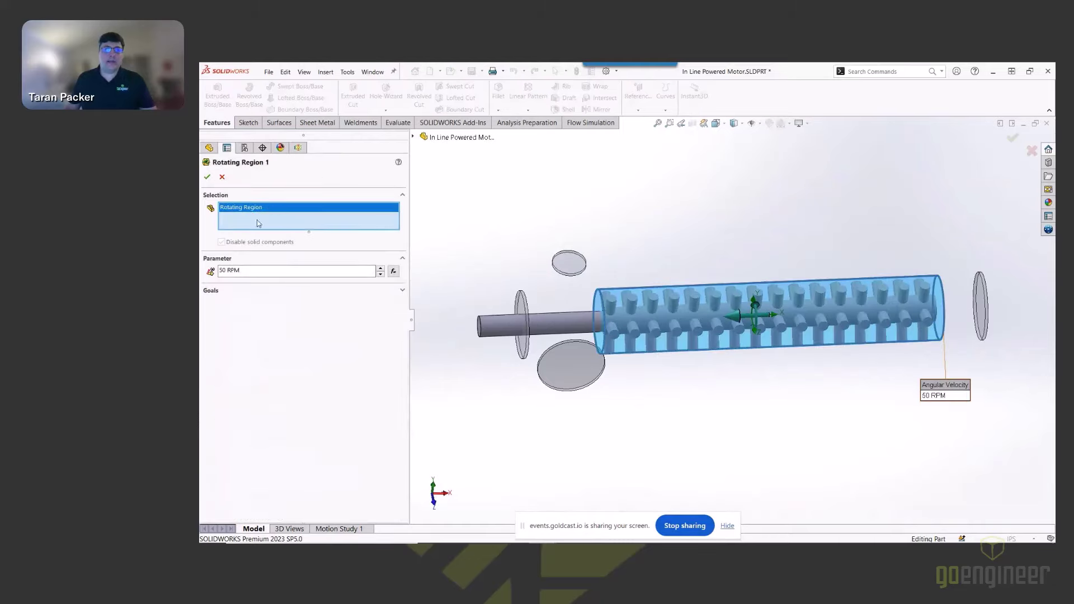
pyautogui.doubleClick(237, 271)
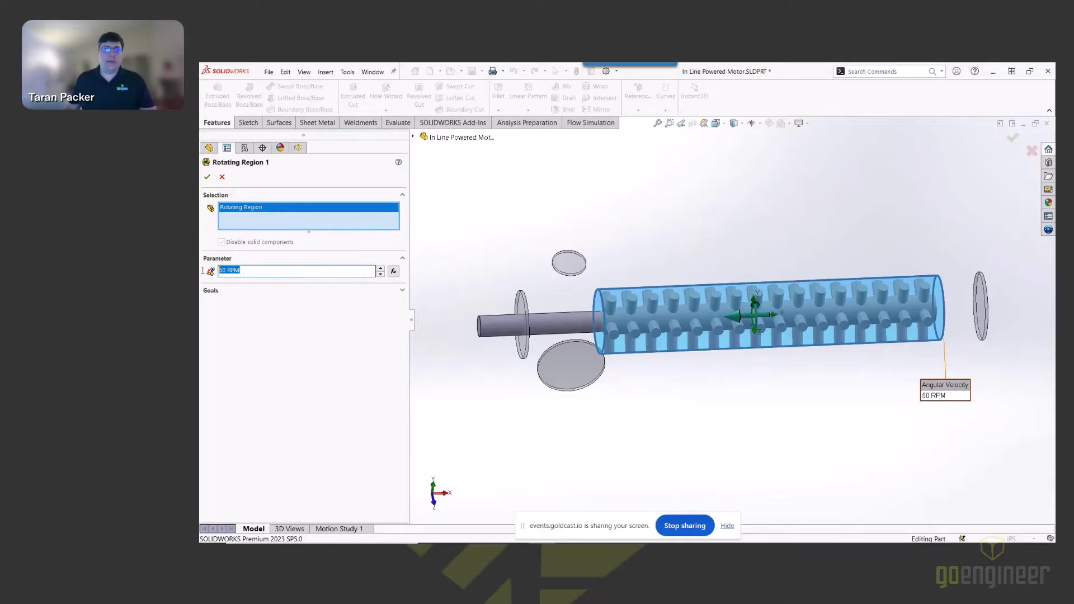
# - Examine the rotation axis and direction arrow at the region's centre, then accept the rotating region definition
pyautogui.moveTo(568, 258); pyautogui.dragTo(679, 263, button='middle')
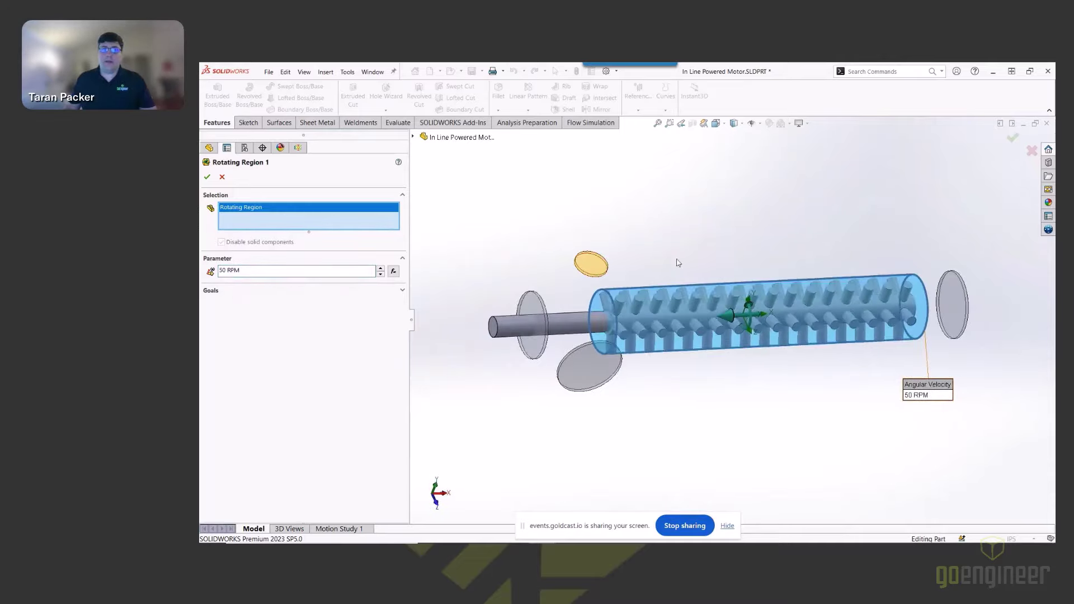
pyautogui.scroll(-2, 679, 263)
pyautogui.moveTo(773, 283); pyautogui.dragTo(812, 303, button='middle')
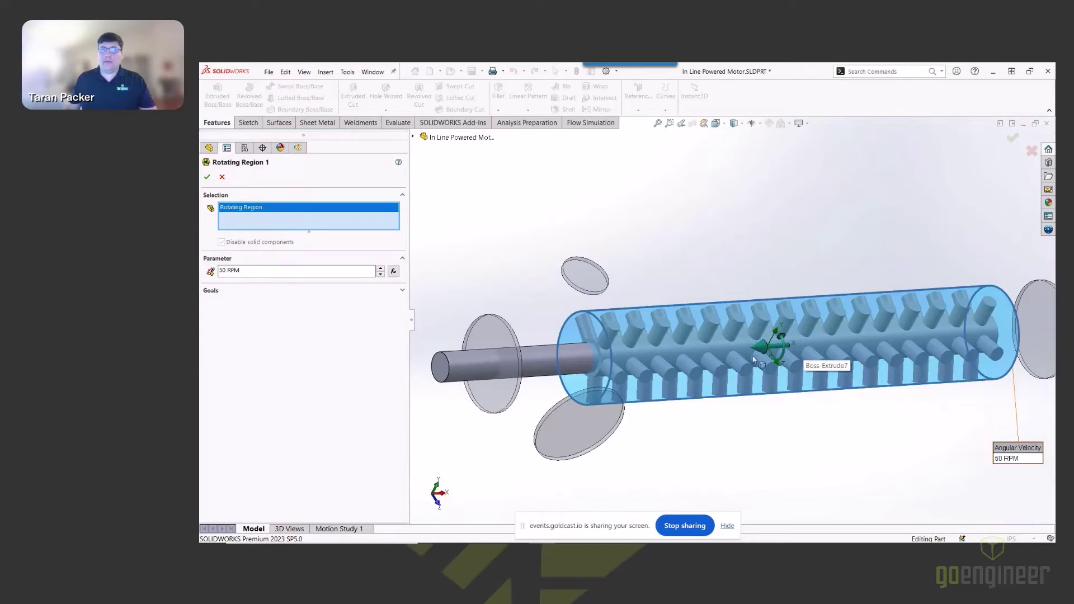
pyautogui.moveTo(802, 356); pyautogui.dragTo(767, 332, button='middle')
pyautogui.scroll(-5, 739, 339)
pyautogui.scroll(-3, 739, 339)
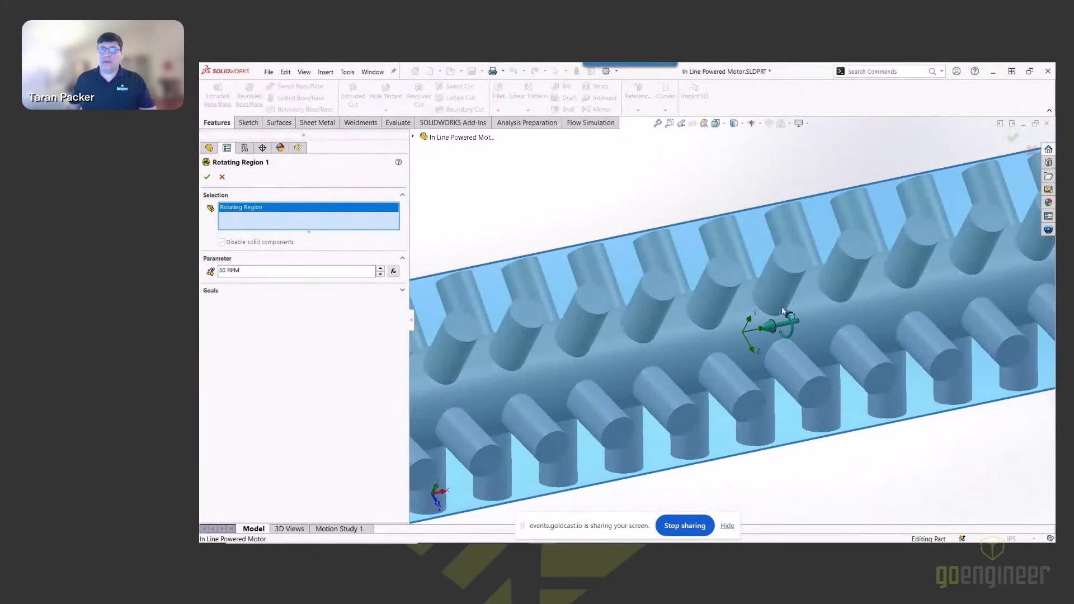
pyautogui.press('f')
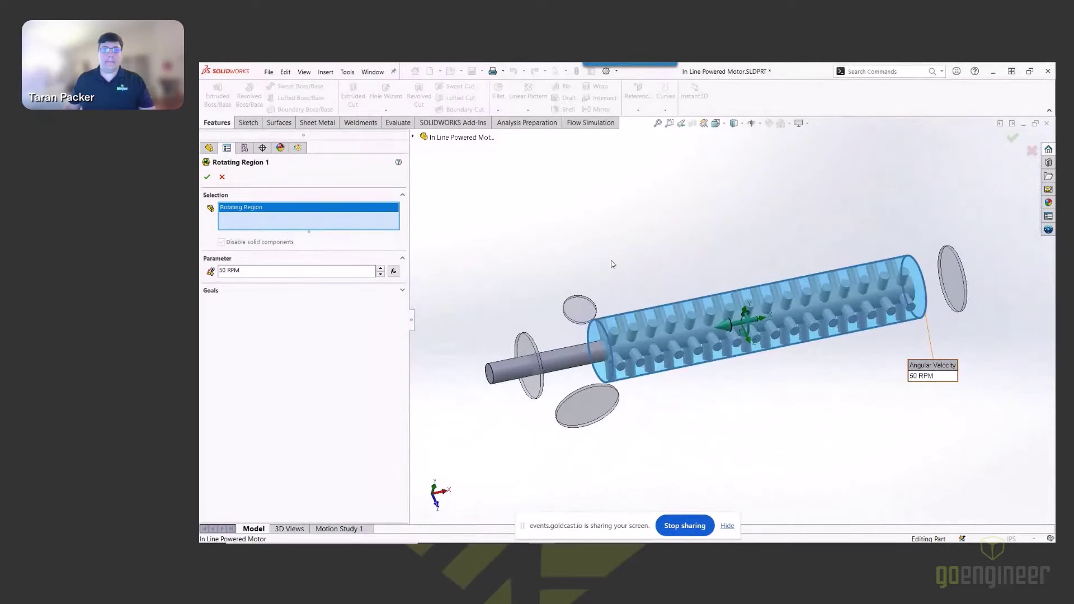
pyautogui.hotkey('ctrl', '1')
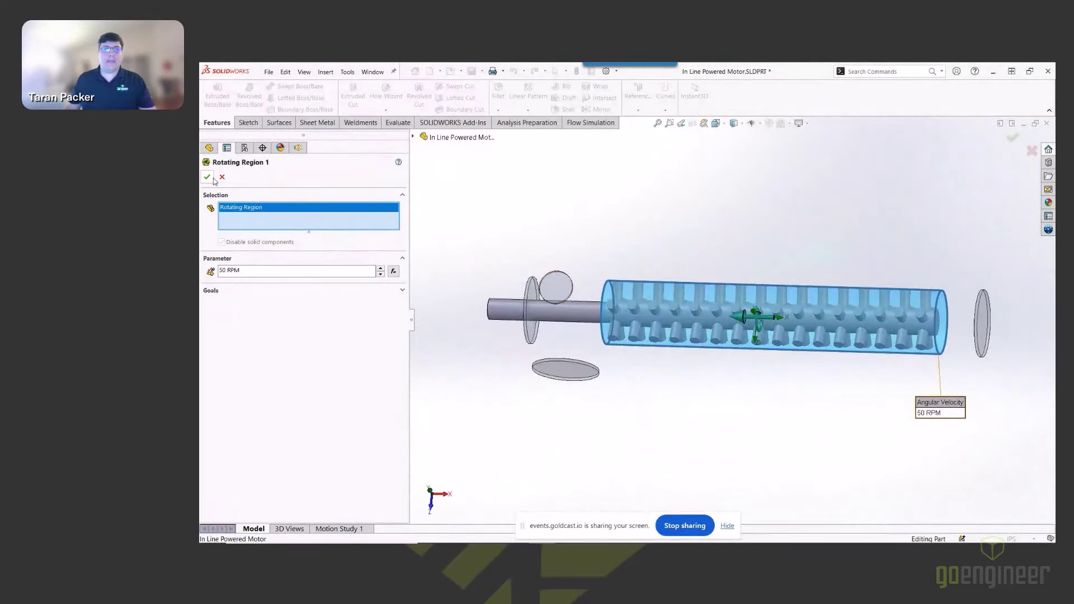
pyautogui.click(207, 177)
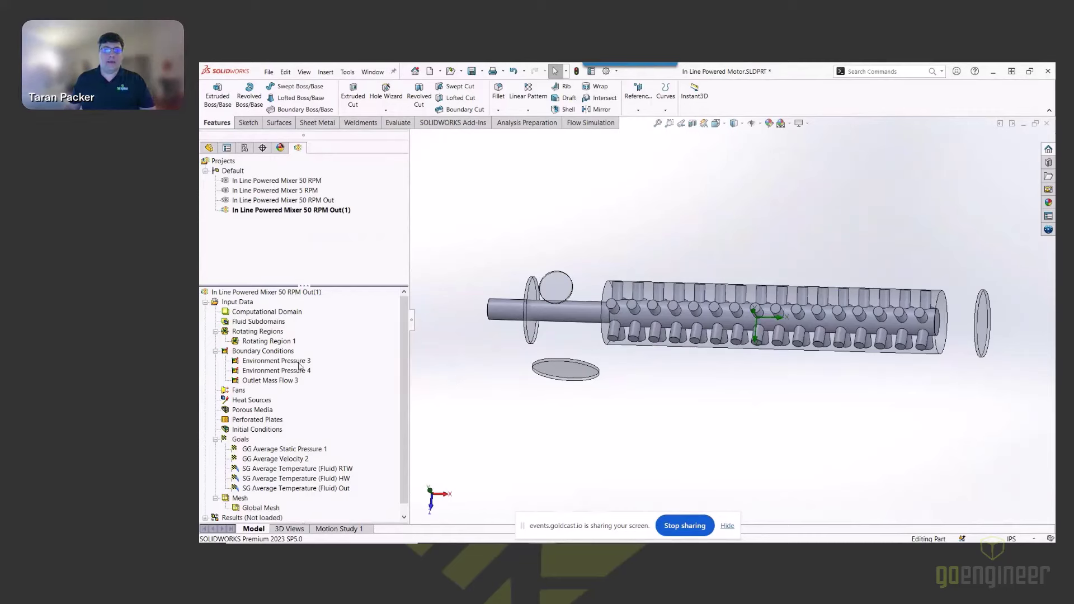
# - Highlight Rotating Region 1 on the model, then clear it and show the hidden outer pipe body again
pyautogui.click(269, 342)
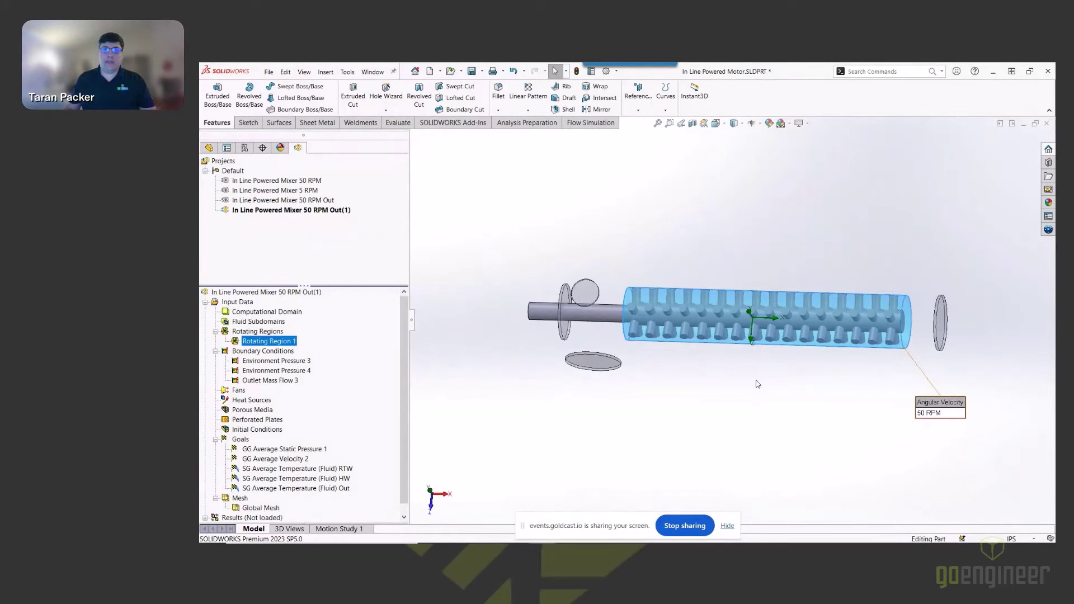
pyautogui.scroll(2, 610, 412)
pyautogui.click(610, 411)
pyautogui.scroll(-1, 287, 378)
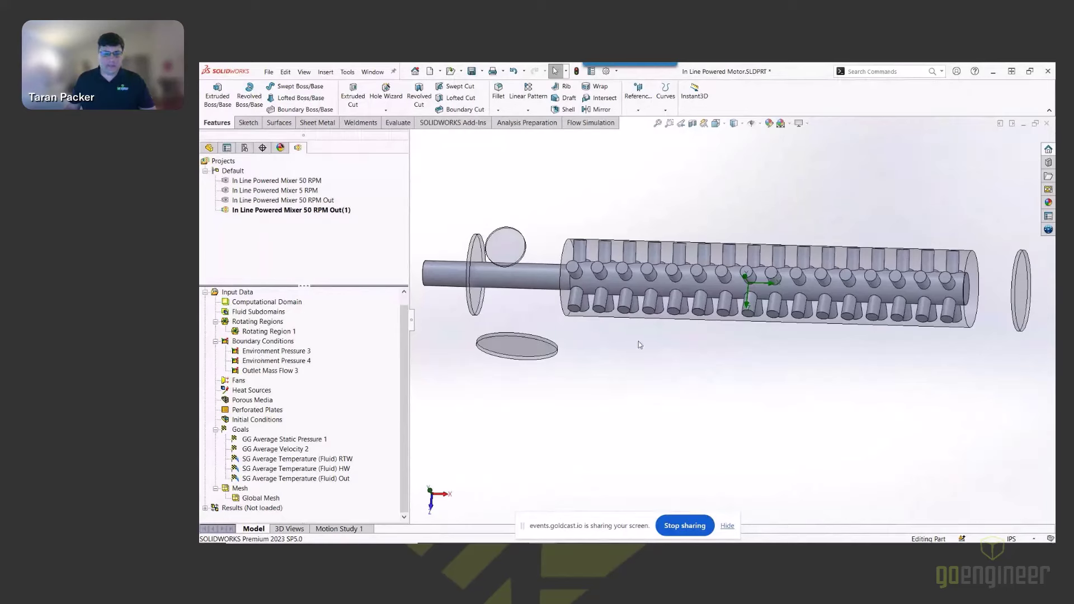
pyautogui.click(536, 317)
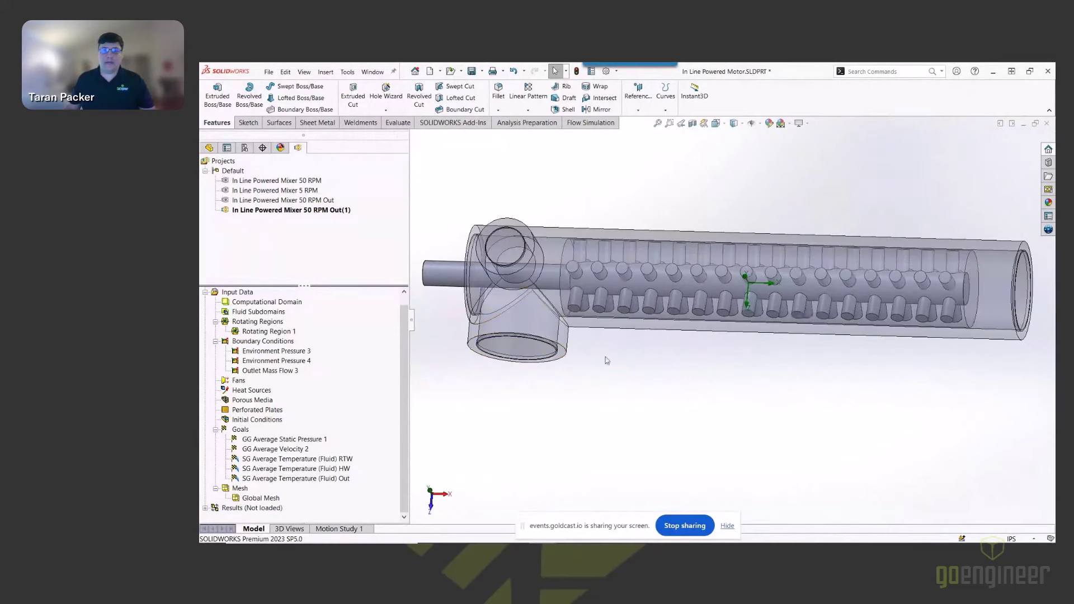
# - Review the inlet face, pressure and temperature of Environment Pressure 3, then close the definition without changes
pyautogui.click(287, 353)
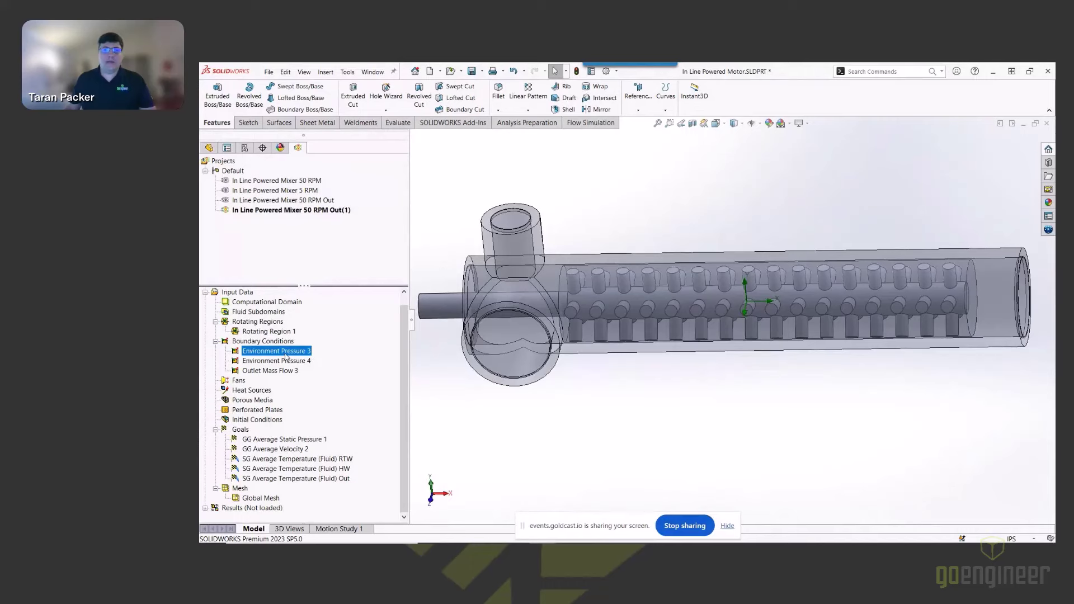
pyautogui.moveTo(592, 428); pyautogui.dragTo(498, 420, button='middle')
pyautogui.rightClick(280, 353)
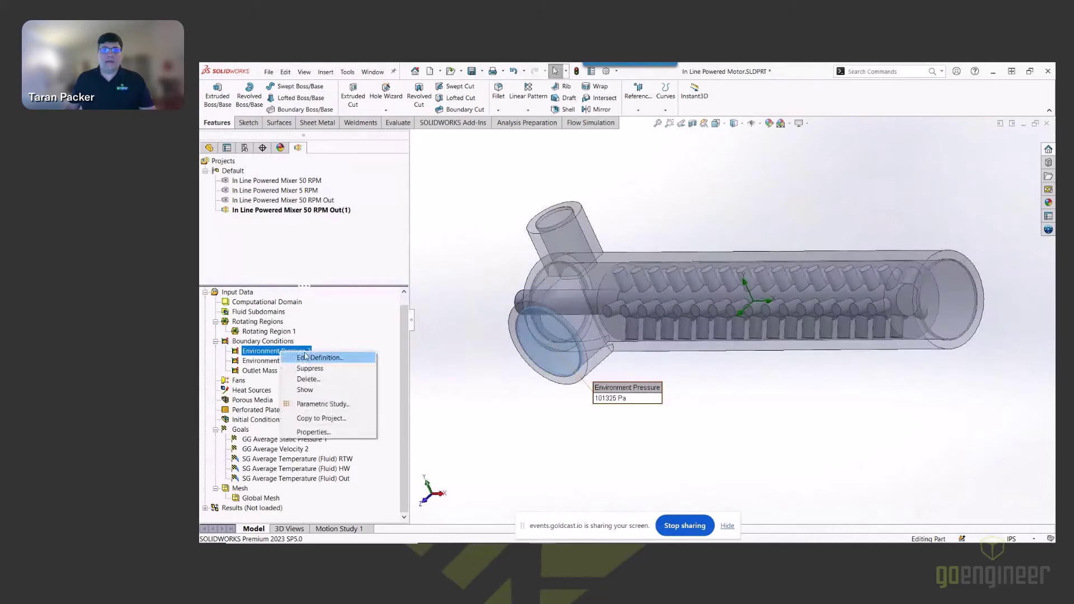
pyautogui.click(311, 357)
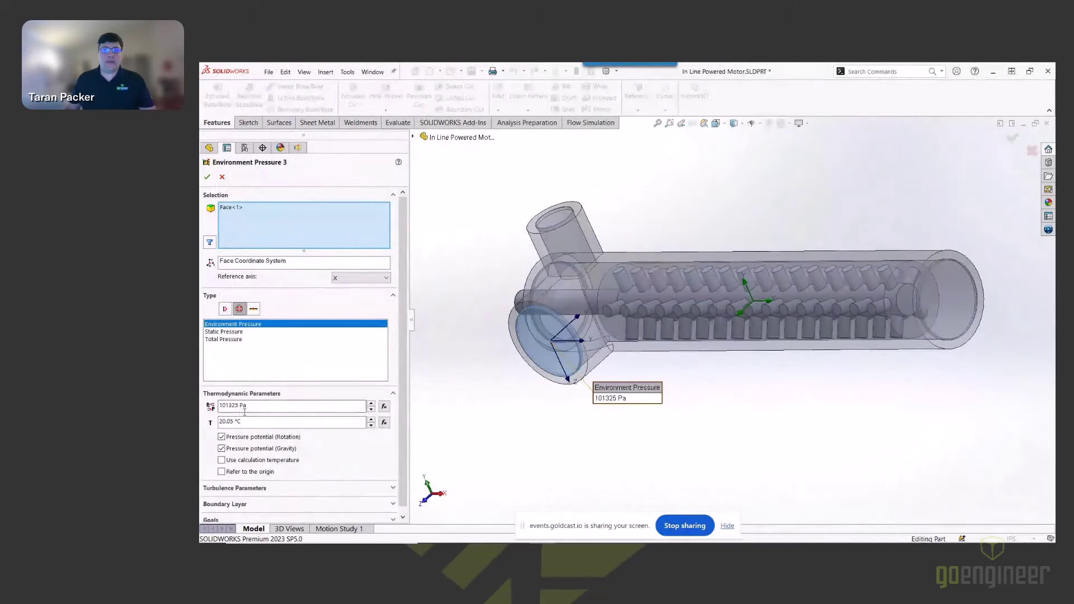
pyautogui.click(246, 423)
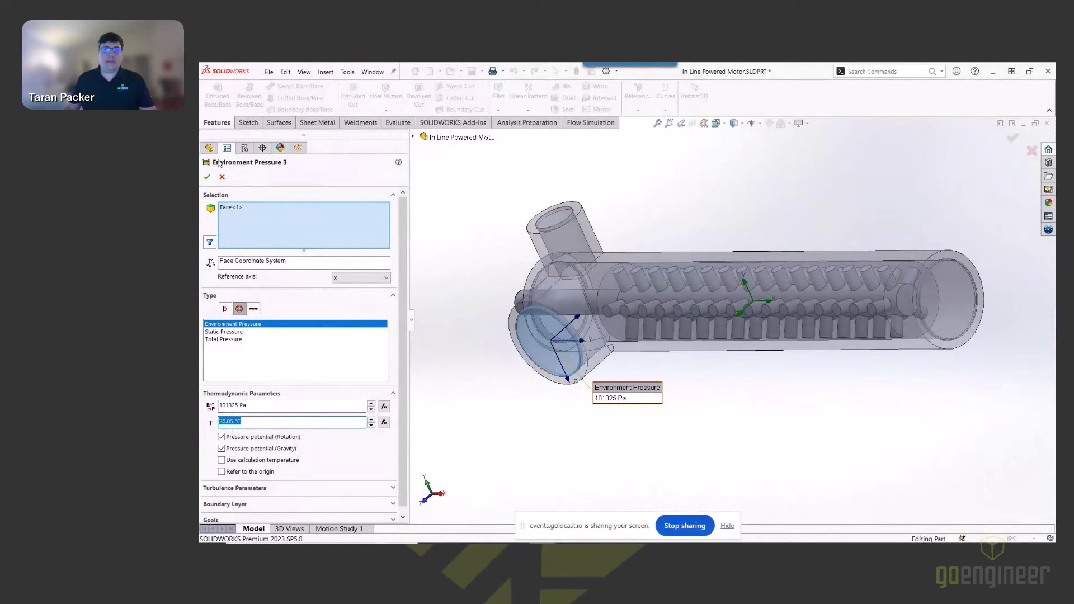
pyautogui.click(222, 177)
# - Review the face, pressure and temperature of Environment Pressure 4 on the smaller inlet, then close it without changes
pyautogui.rightClick(274, 363)
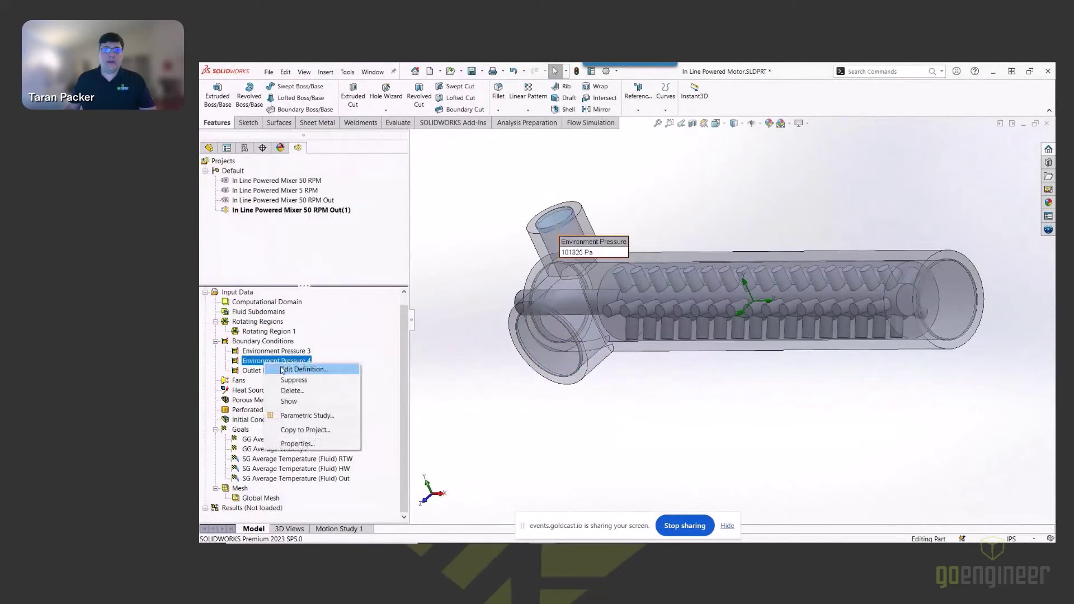
pyautogui.click(299, 372)
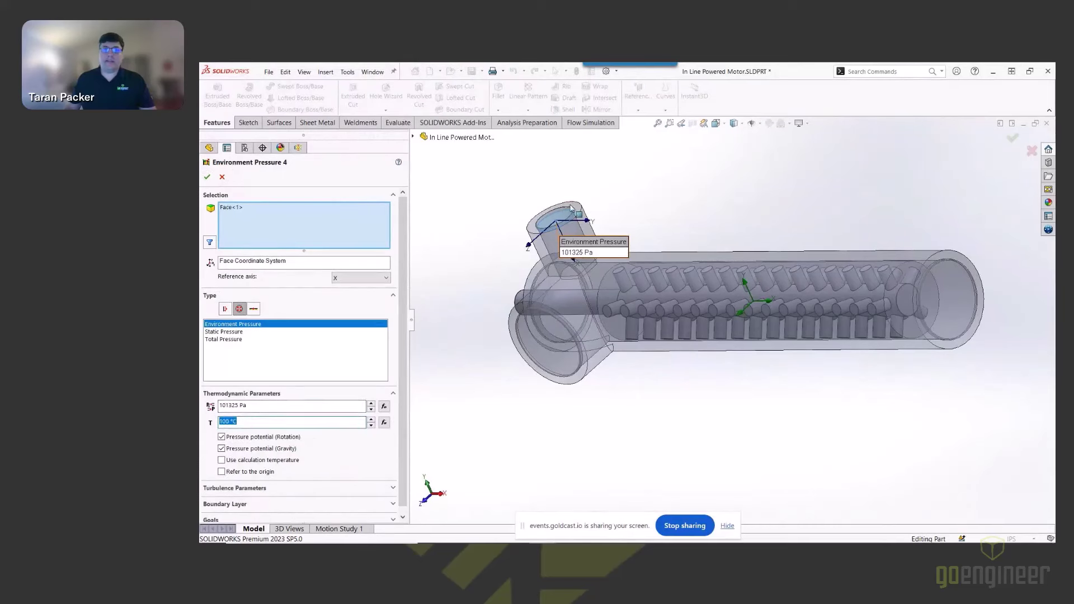
pyautogui.click(223, 177)
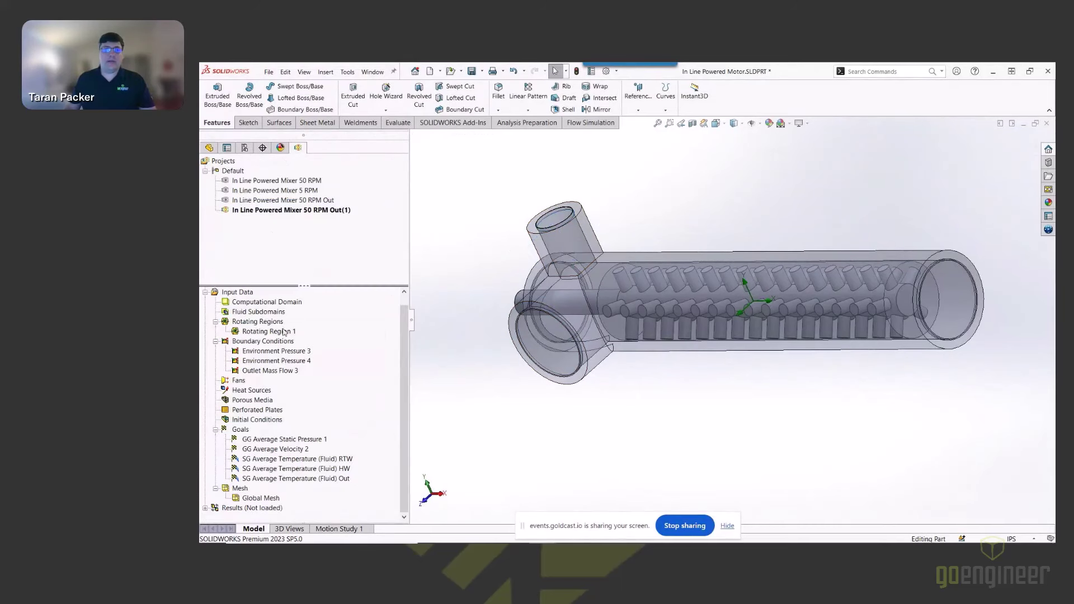
# - Highlight Outlet Mass Flow 3 and examine its face at the far end of the pipe, then clear the selection
pyautogui.click(275, 372)
pyautogui.moveTo(560, 381); pyautogui.dragTo(946, 313, button='middle')
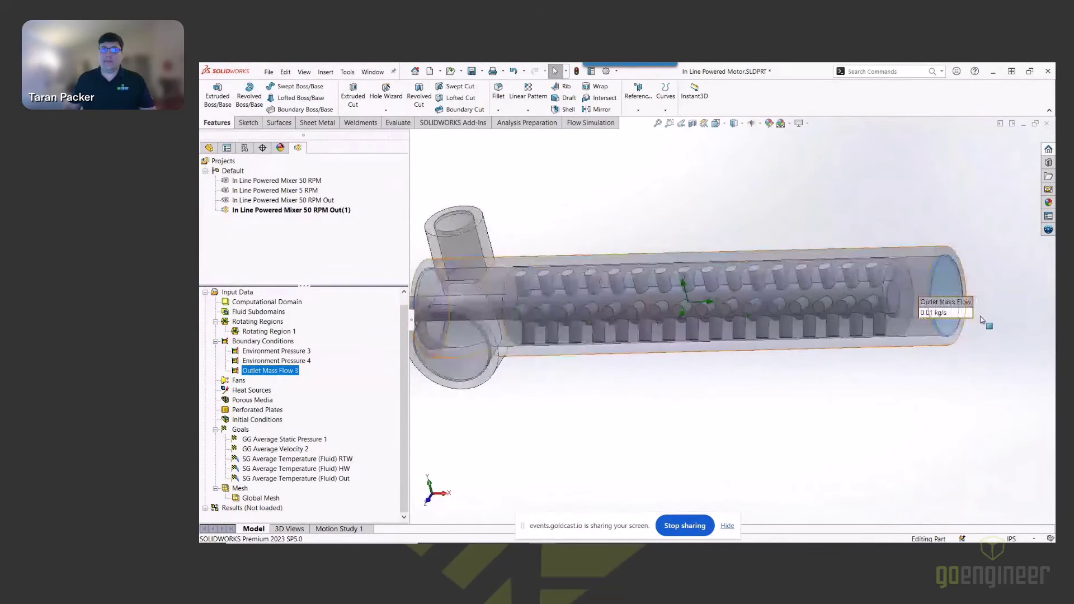
pyautogui.moveTo(948, 314); pyautogui.dragTo(997, 304)
pyautogui.scroll(2, 977, 336)
pyautogui.moveTo(977, 335); pyautogui.dragTo(754, 403, button='middle')
pyautogui.click(754, 403)
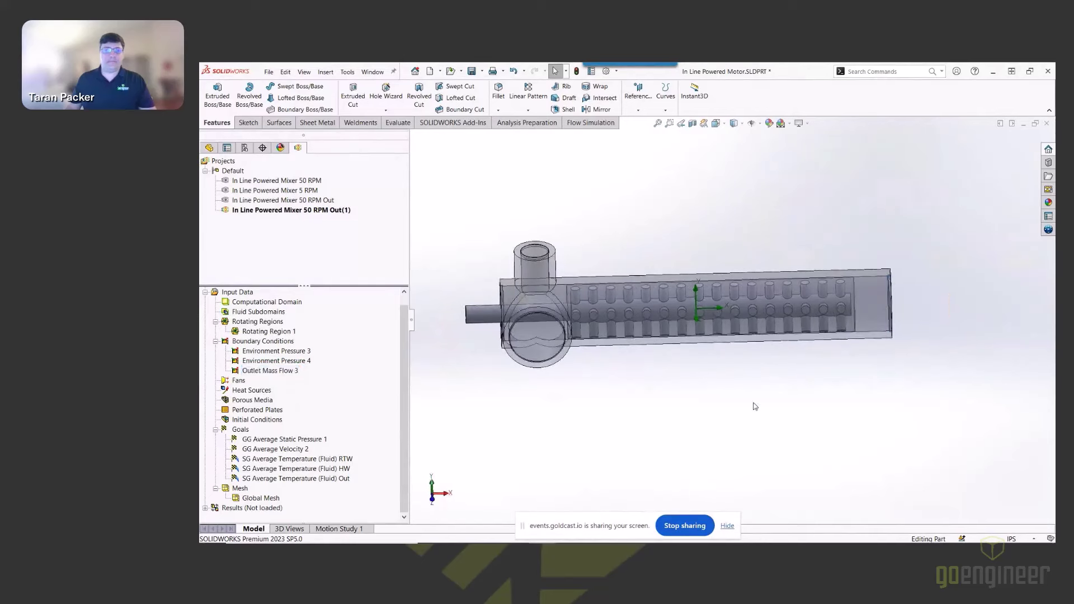
# - Highlight the RTW, HW and Out average fluid temperature goals one by one to check their inlet and outlet faces
pyautogui.click(334, 460)
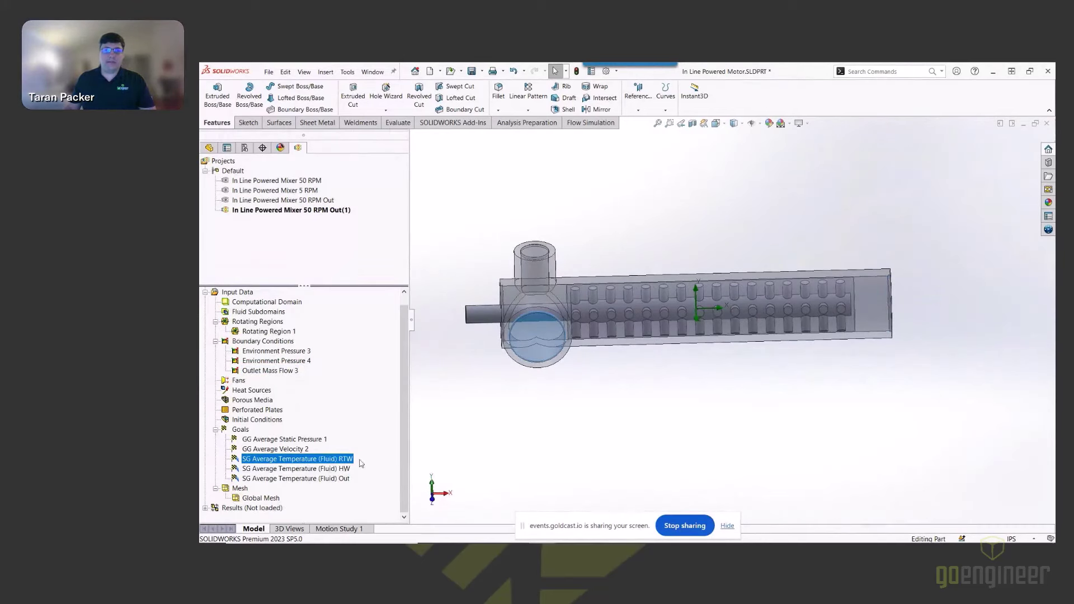
pyautogui.moveTo(415, 436); pyautogui.dragTo(552, 337, button='middle')
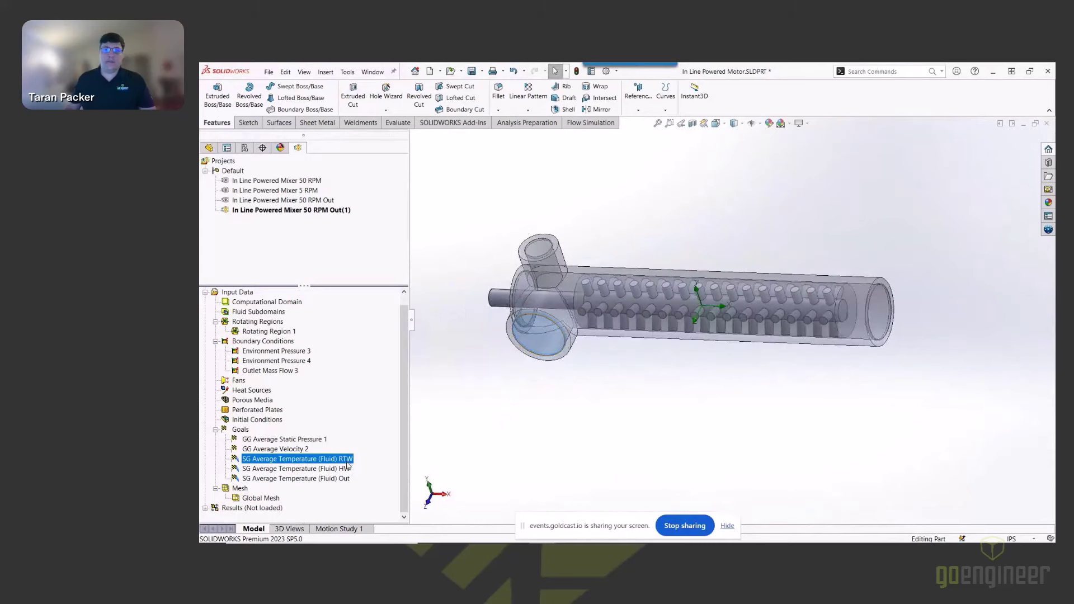
pyautogui.click(338, 470)
pyautogui.scroll(-4, 503, 240)
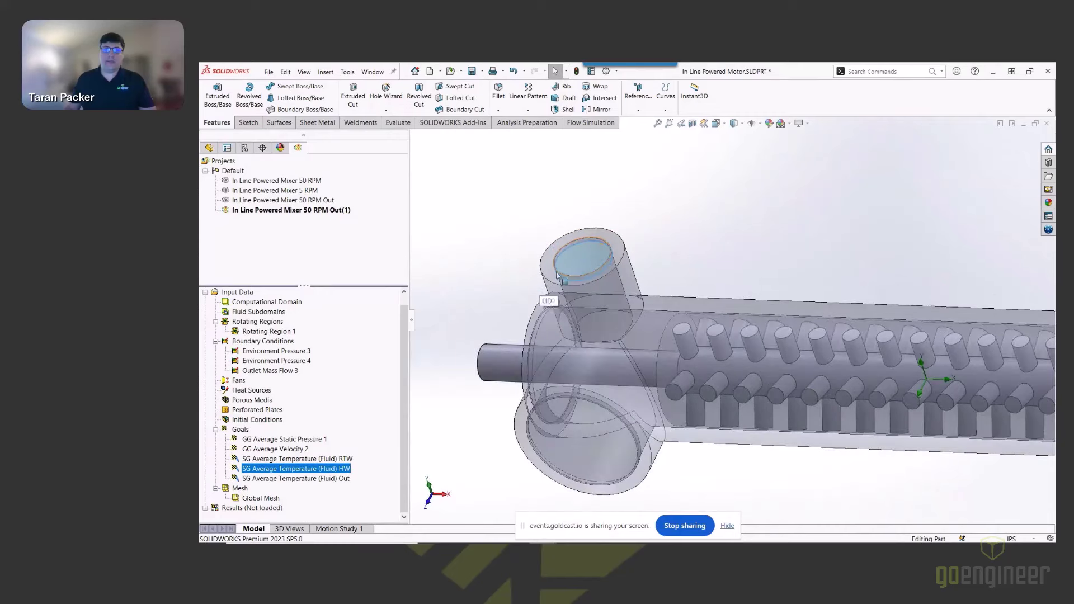
pyautogui.click(328, 479)
pyautogui.scroll(5, 697, 453)
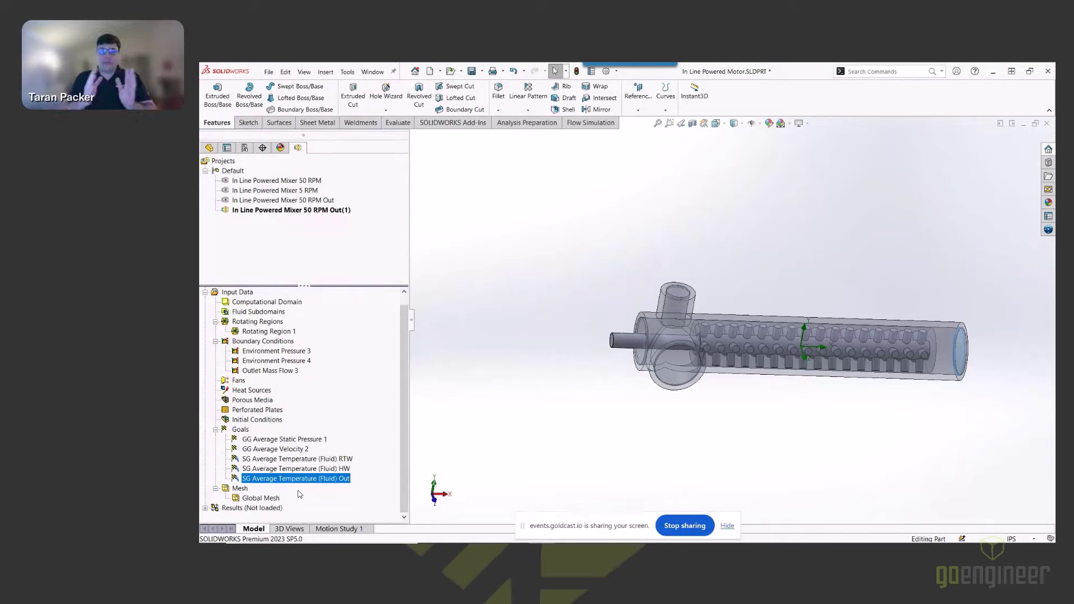
# - Load the results of the active 50 RPM Out(1) project and expand the results branch
pyautogui.rightClick(268, 508)
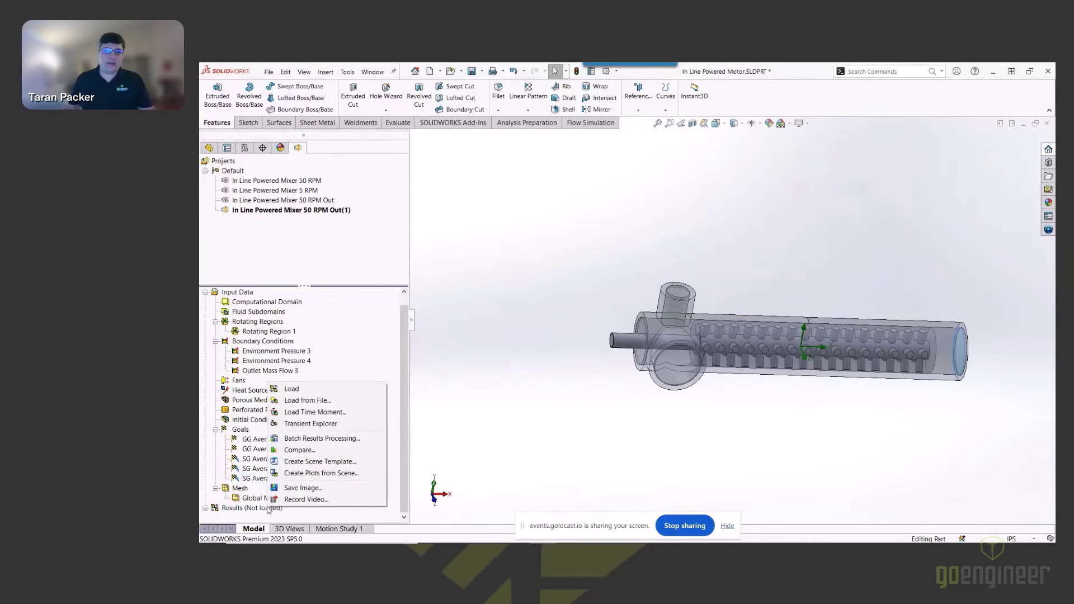
pyautogui.click(307, 390)
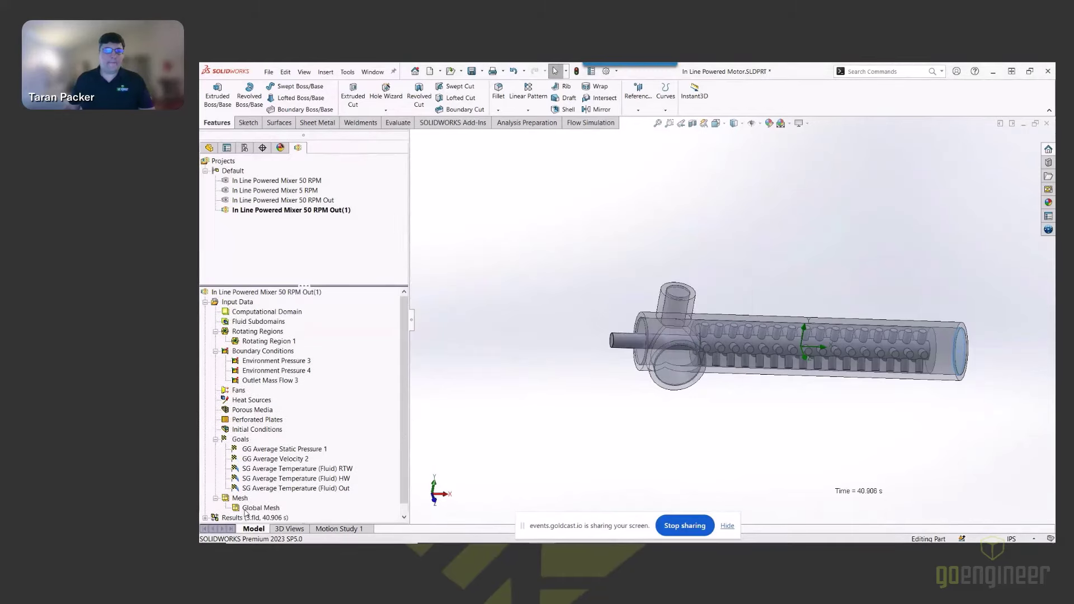
pyautogui.click(204, 509)
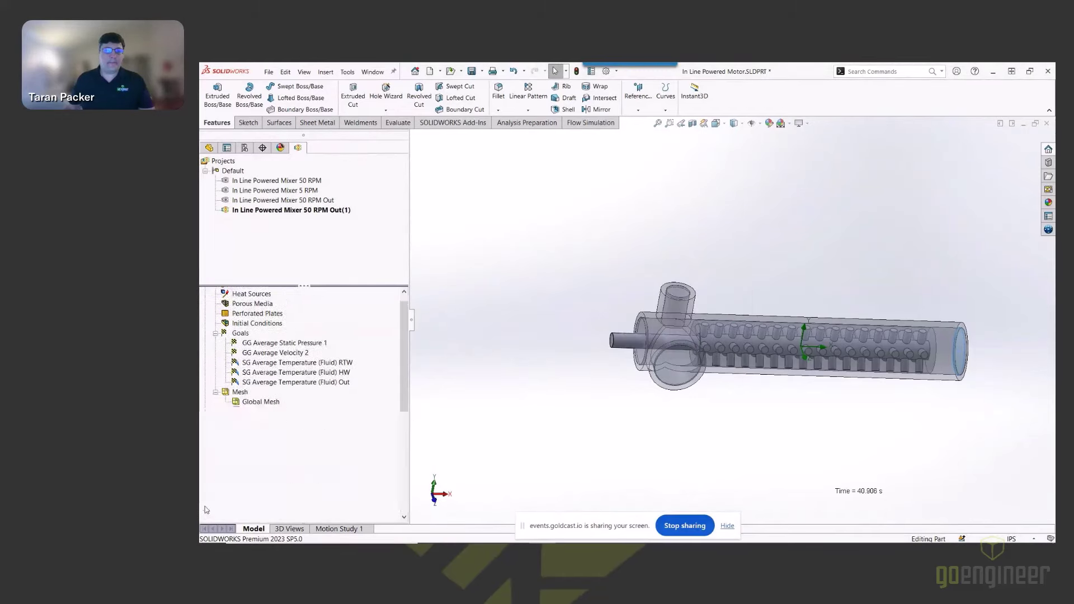
# - Review the time-dependent option in the project's General Settings, then close them without changes
pyautogui.scroll(3, 267, 386)
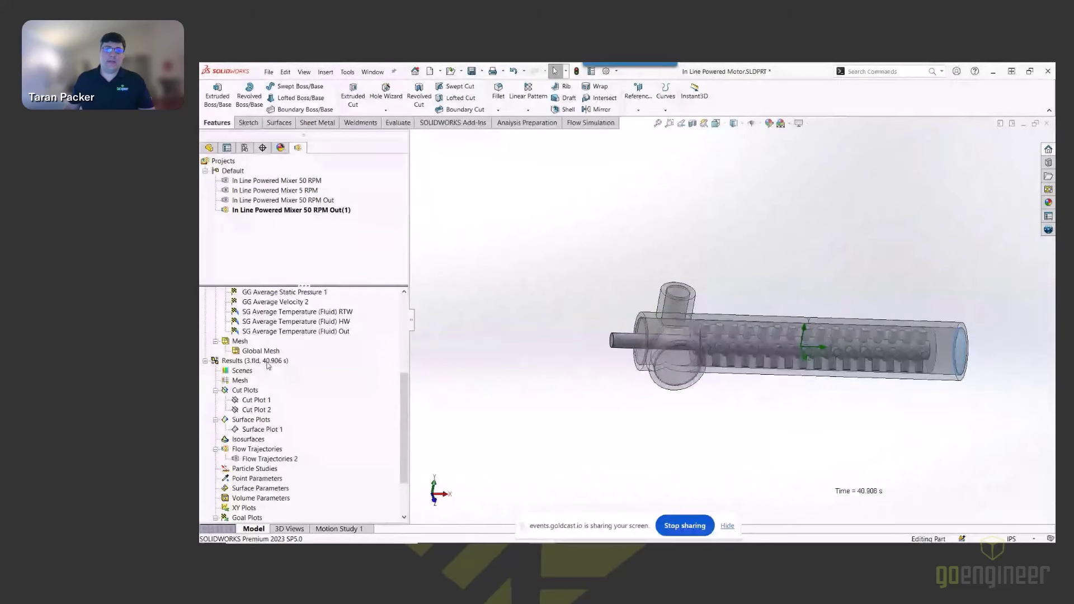
pyautogui.scroll(4, 274, 366)
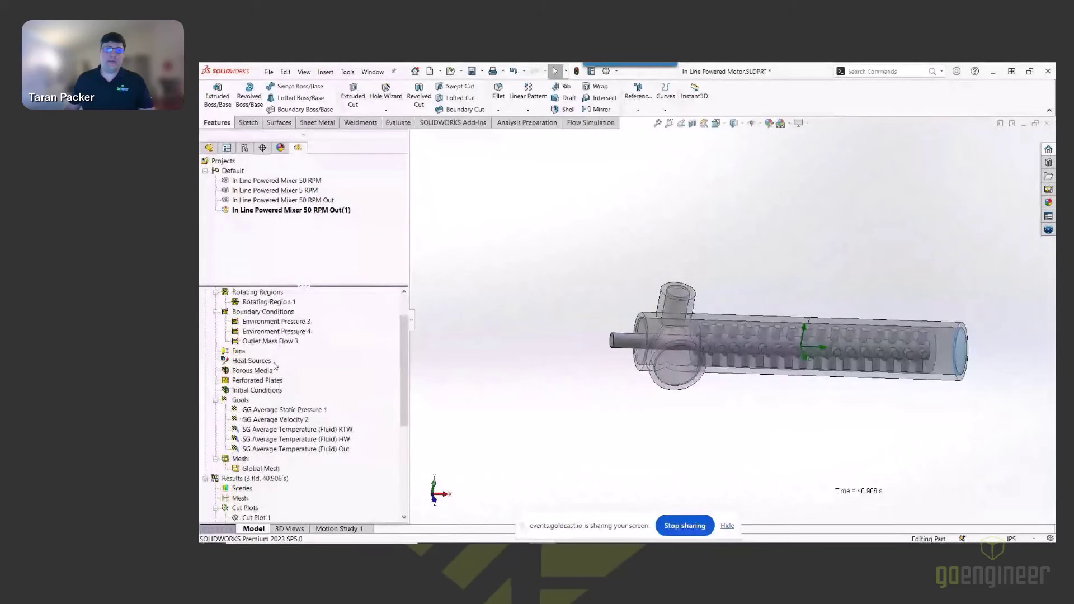
pyautogui.scroll(2, 274, 366)
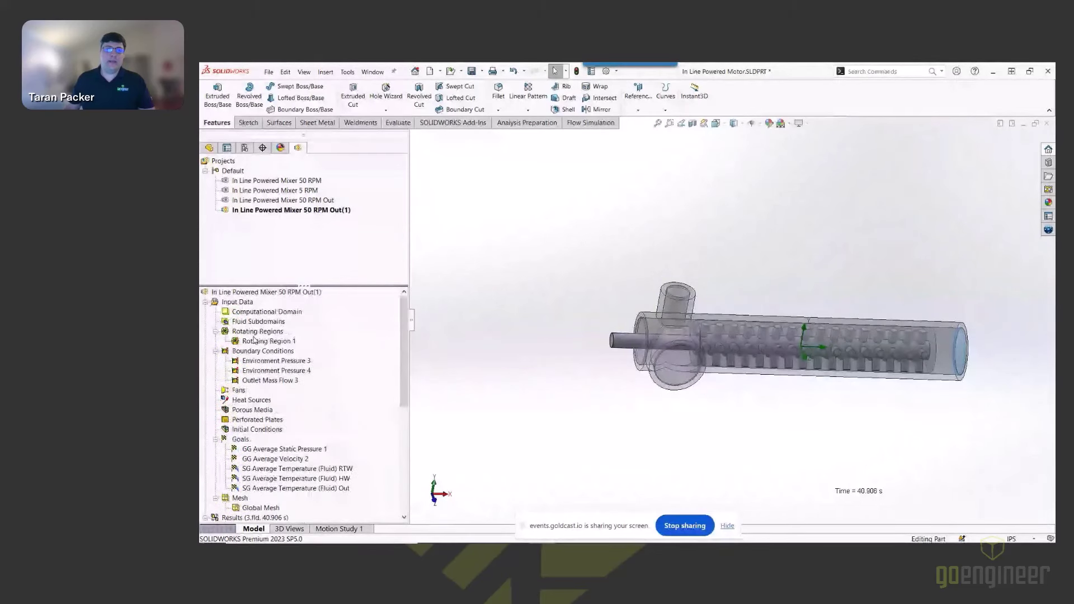
pyautogui.rightClick(241, 306)
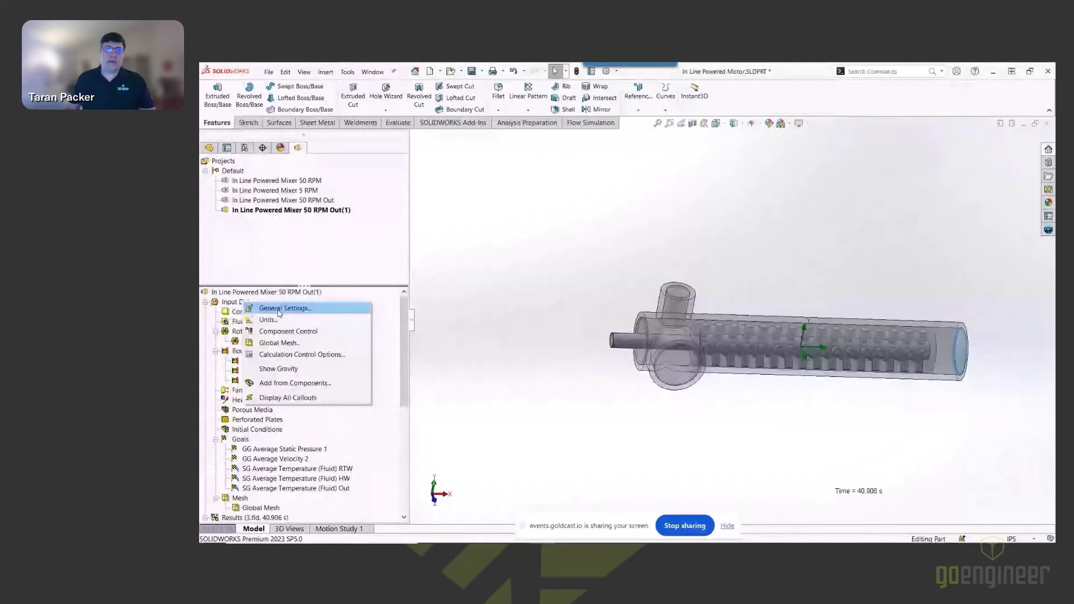
pyautogui.click(279, 308)
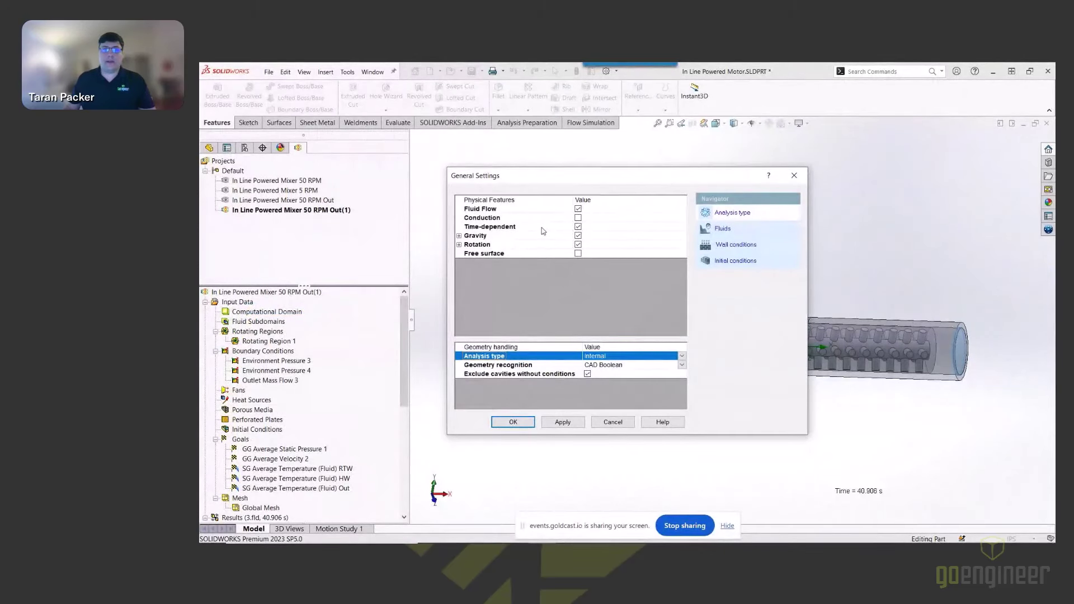
pyautogui.click(579, 227)
pyautogui.click(794, 176)
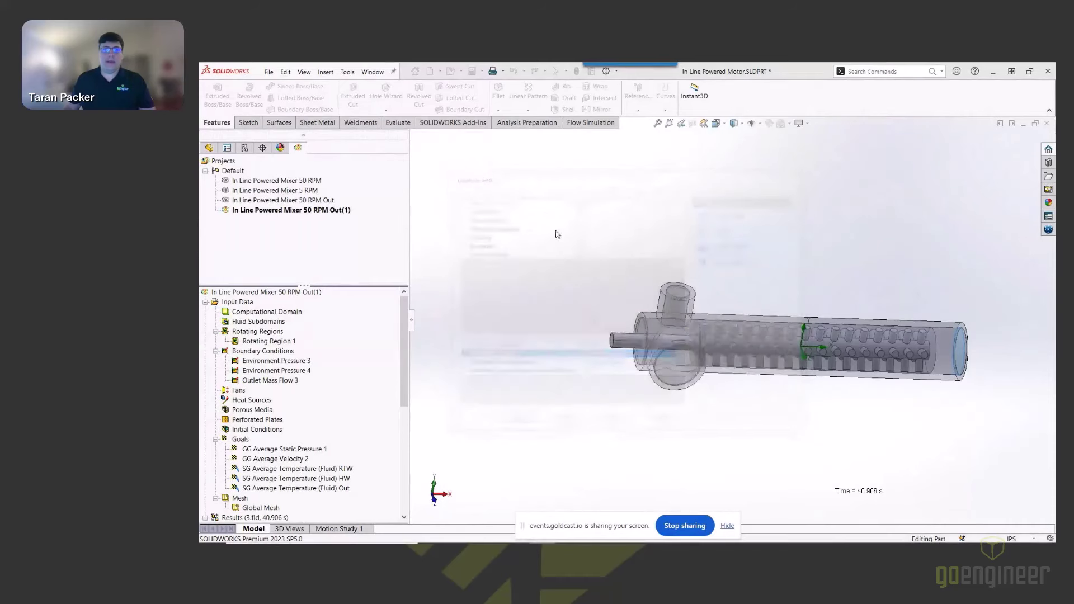
# - Open the Calculation Control Options and examine the physical time finish condition and the solving settings
pyautogui.rightClick(246, 304)
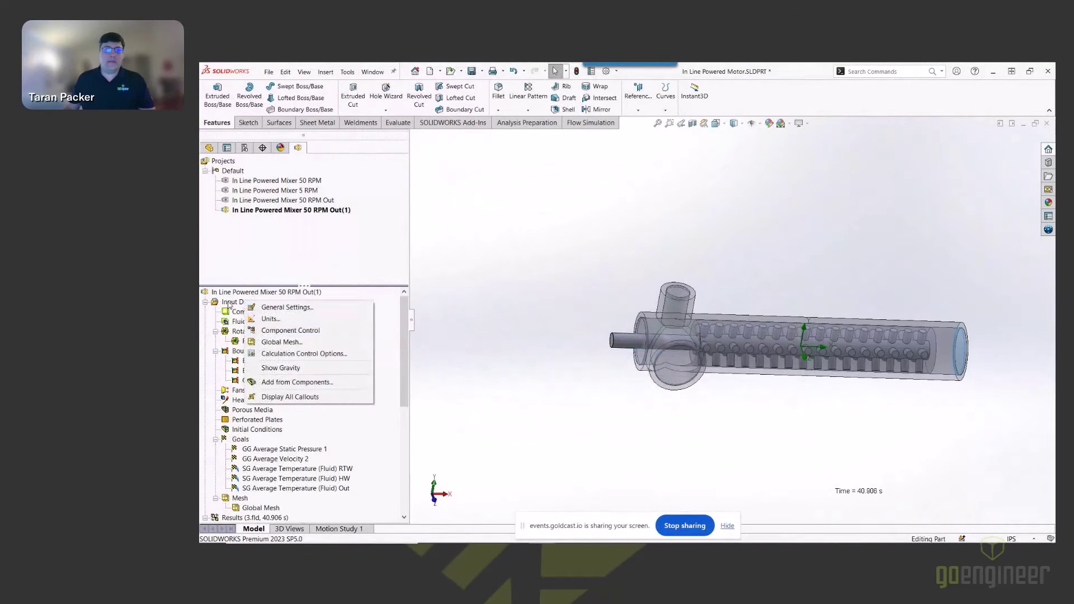
pyautogui.click(510, 286)
pyautogui.rightClick(242, 304)
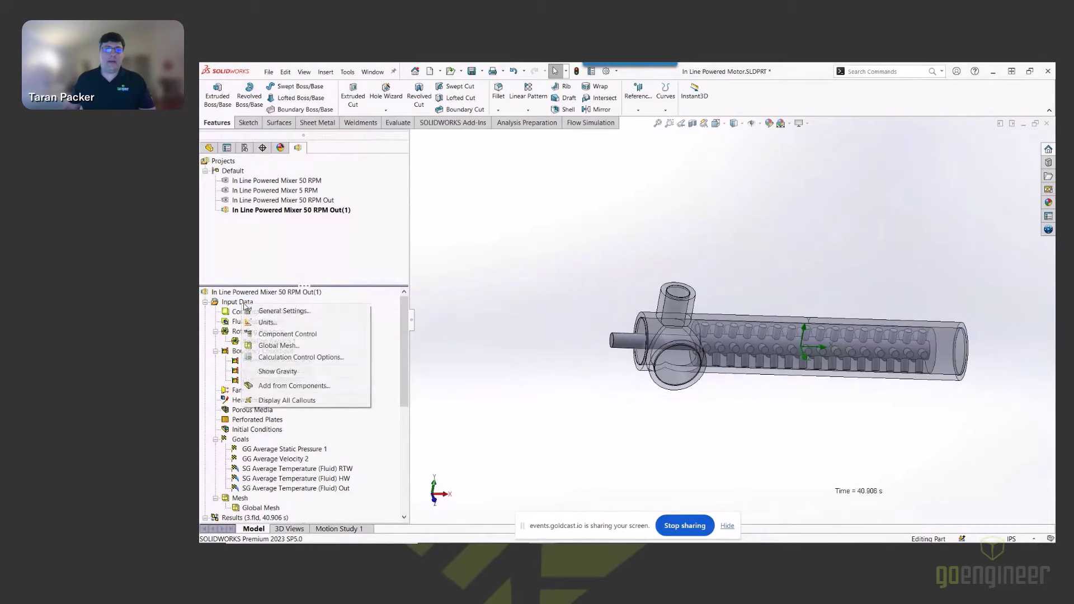
pyautogui.click(292, 357)
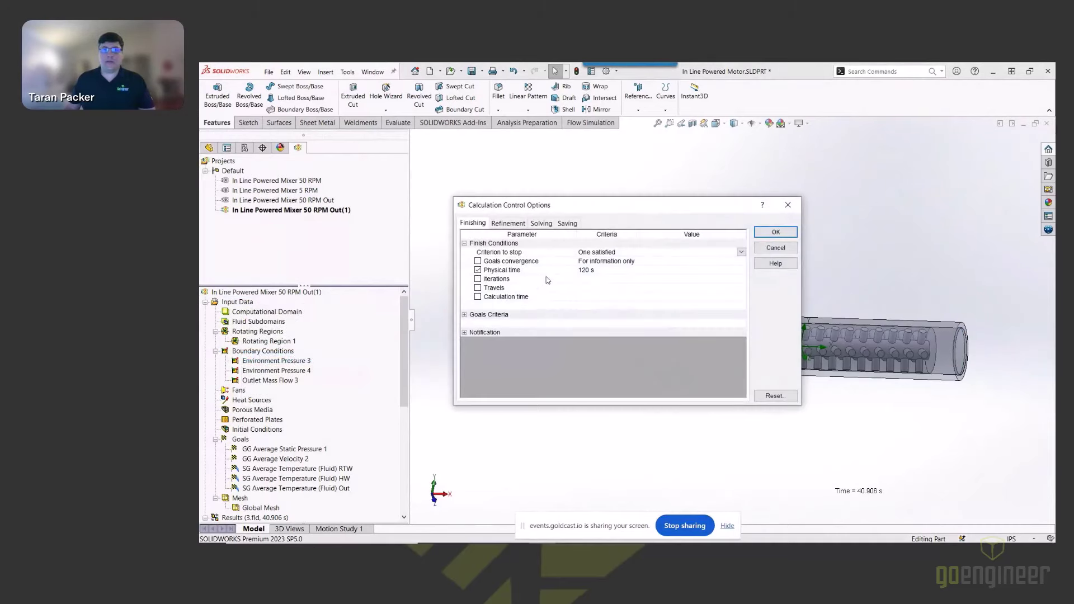
pyautogui.click(586, 272)
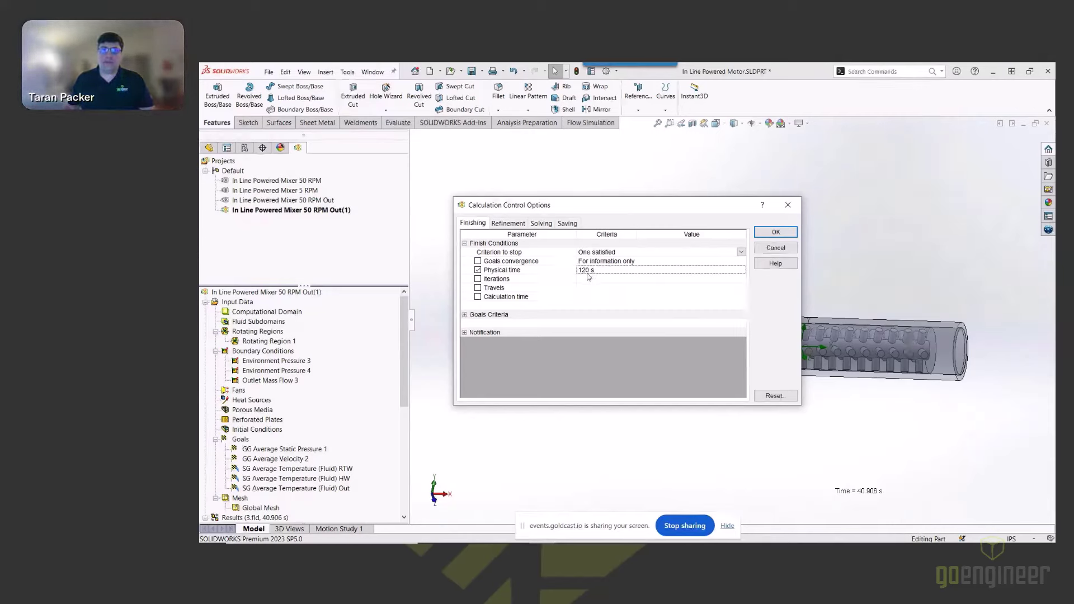
pyautogui.click(551, 226)
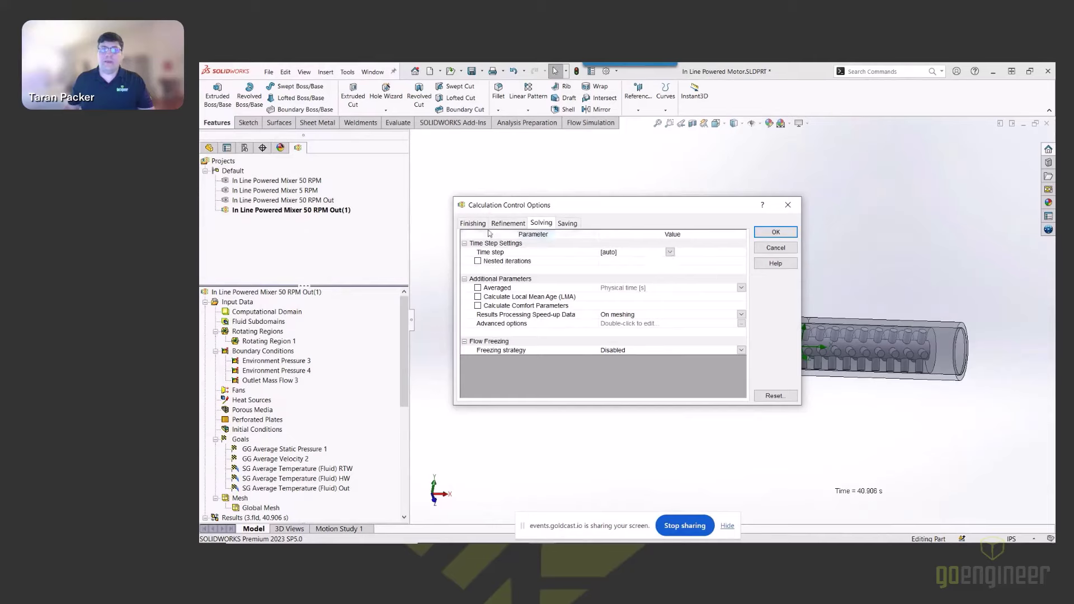
pyautogui.click(473, 223)
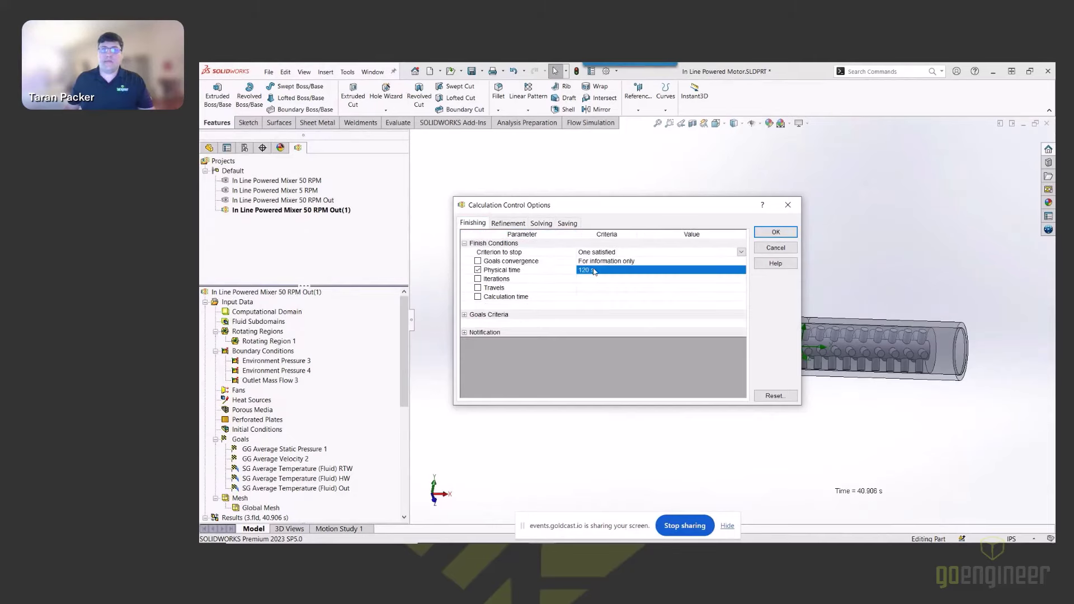
# - Switch the solver's time step to manual to examine its value, then return it to auto
pyautogui.click(544, 225)
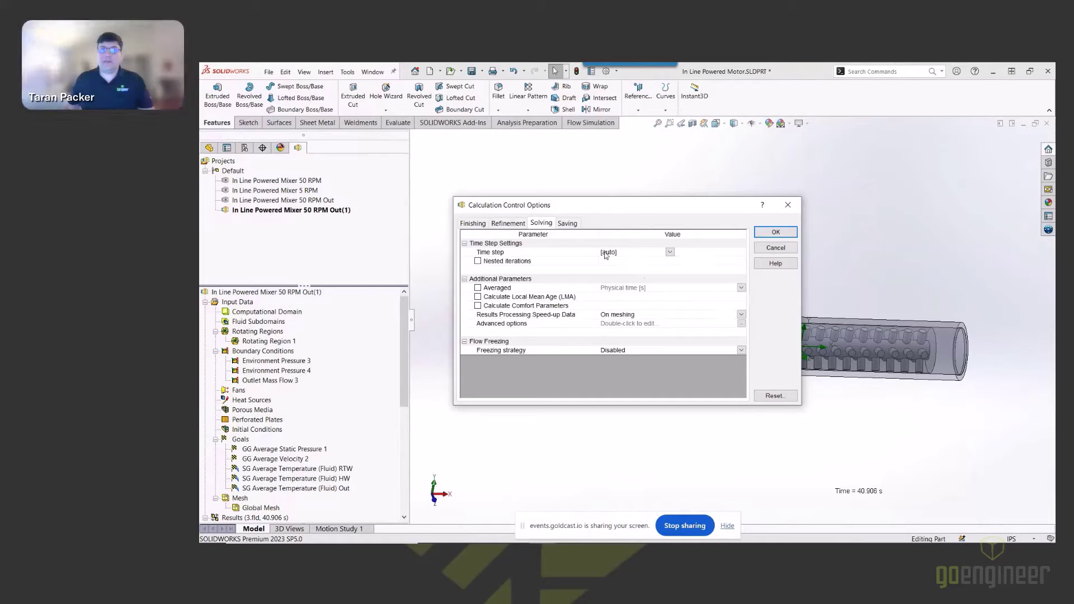
pyautogui.click(670, 254)
pyautogui.click(670, 253)
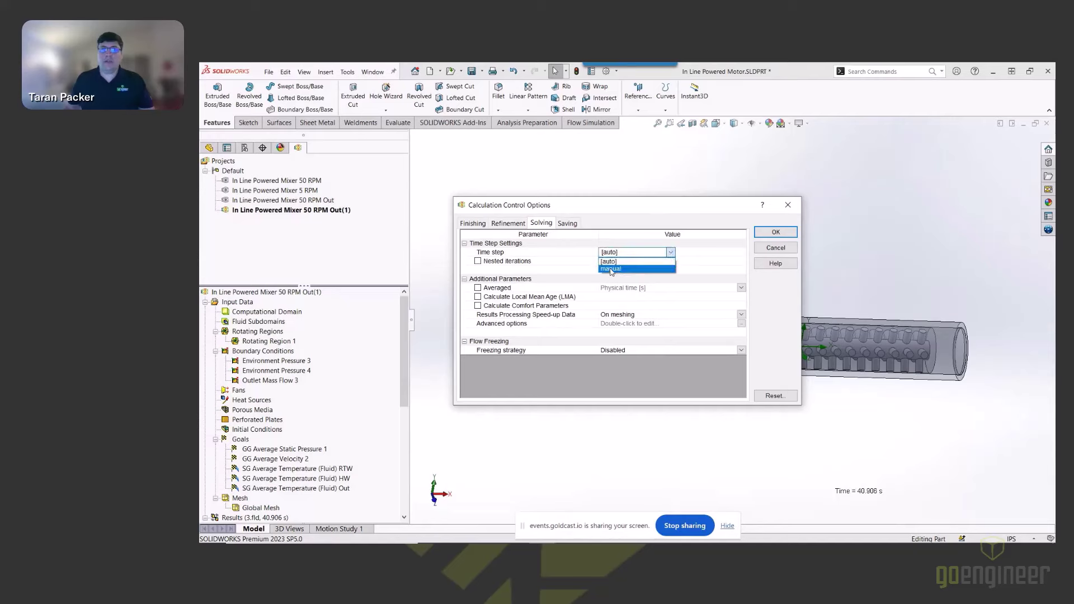
pyautogui.click(612, 269)
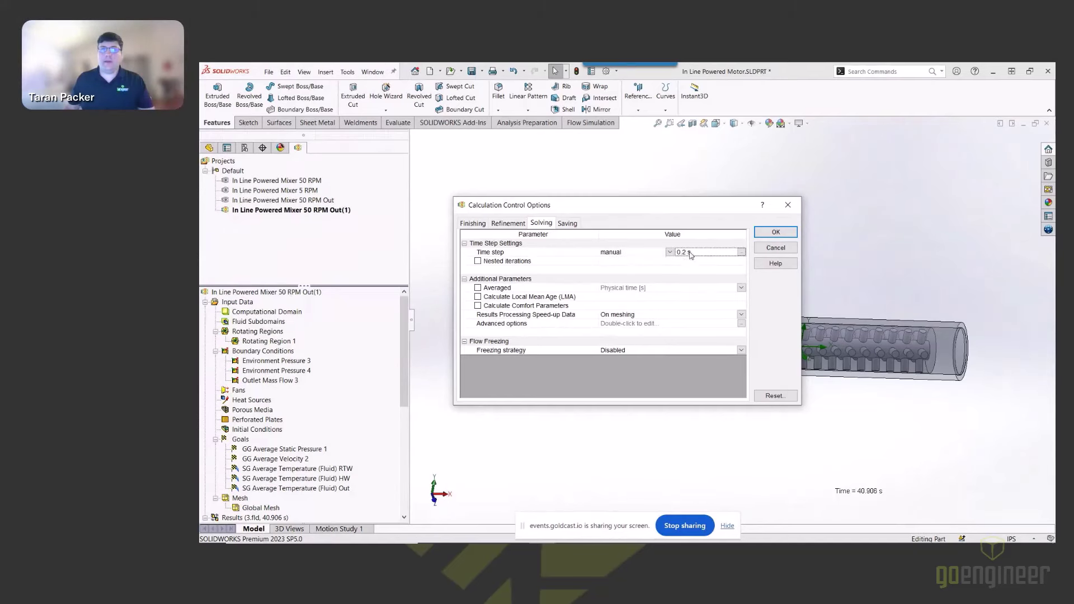
pyautogui.moveTo(691, 253); pyautogui.dragTo(671, 252)
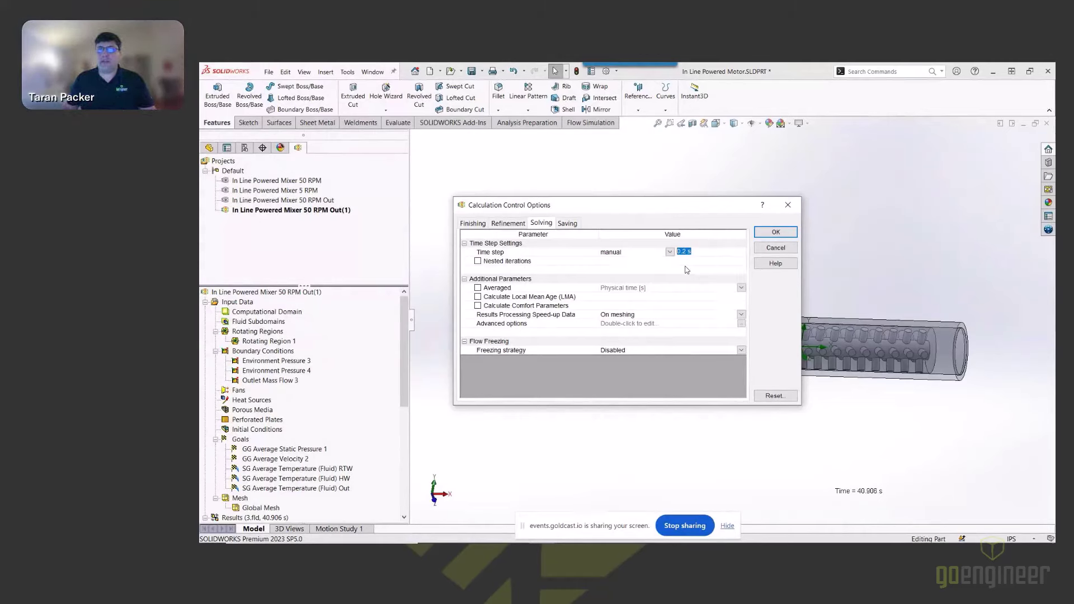
pyautogui.click(670, 252)
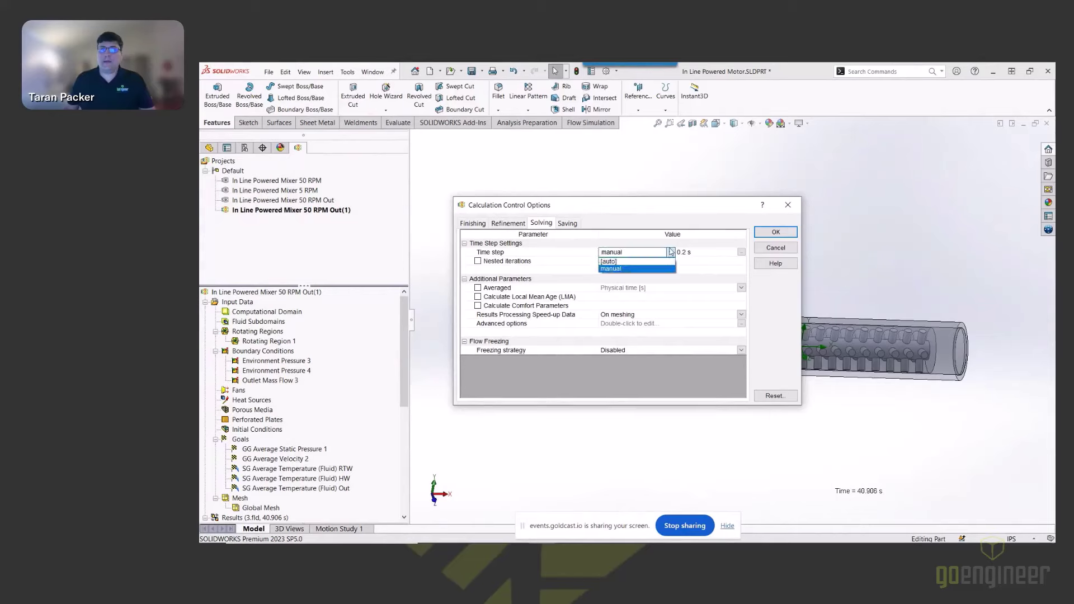
pyautogui.click(622, 262)
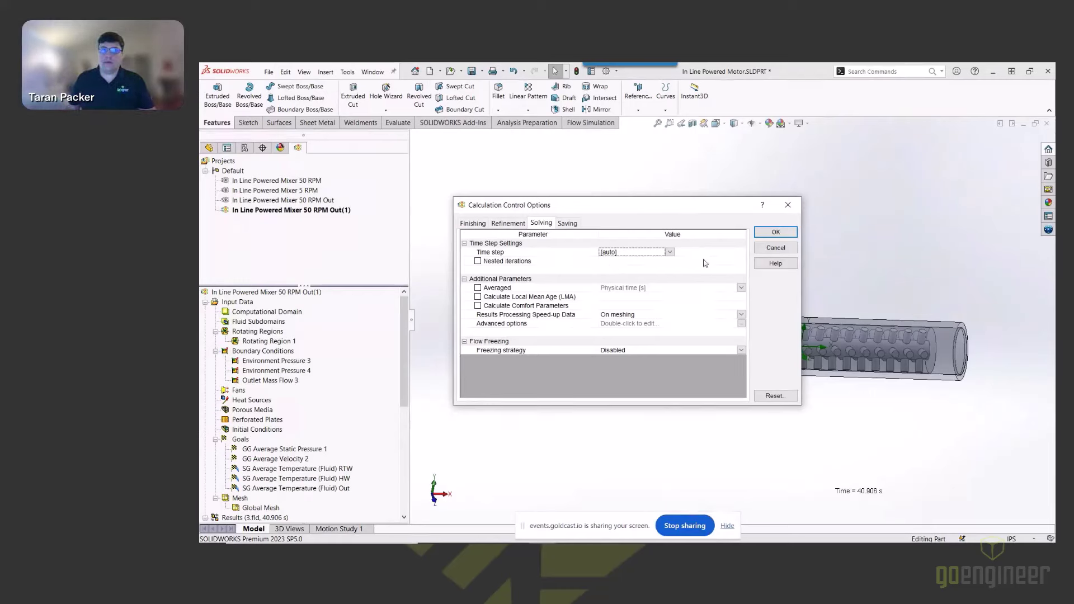
# - Toggle periodic saving for Transient Explorer off and on, then review its parameter list and cancel without changes
pyautogui.click(577, 226)
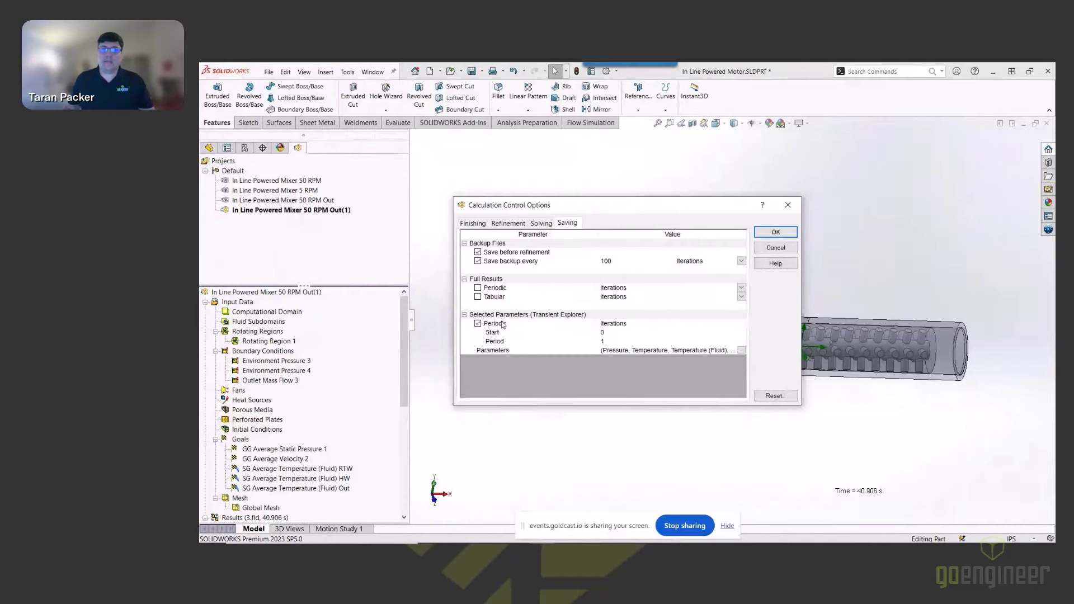
pyautogui.click(479, 324)
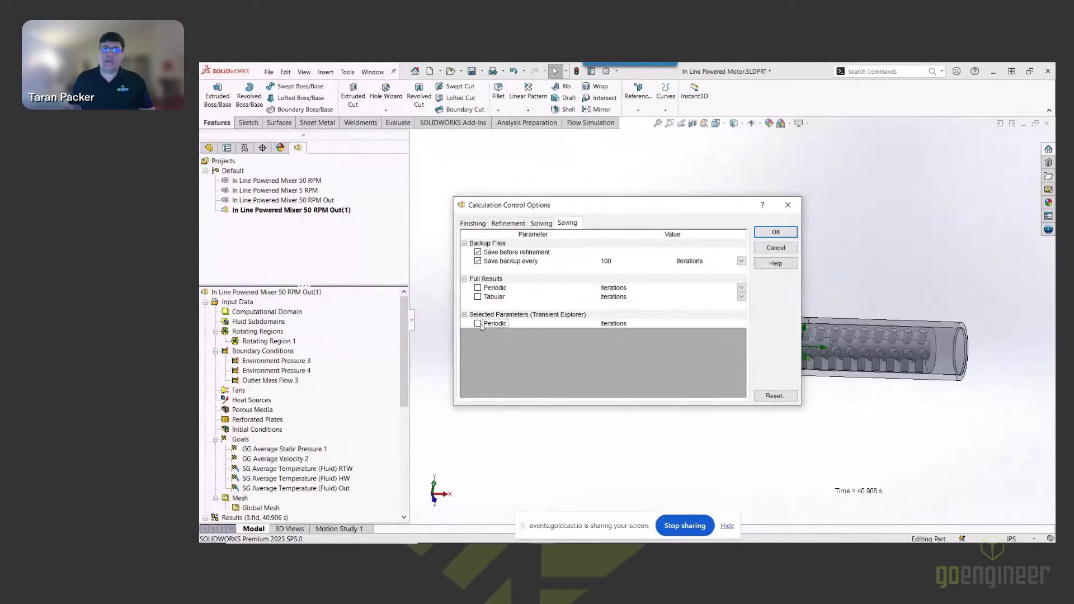
pyautogui.click(478, 324)
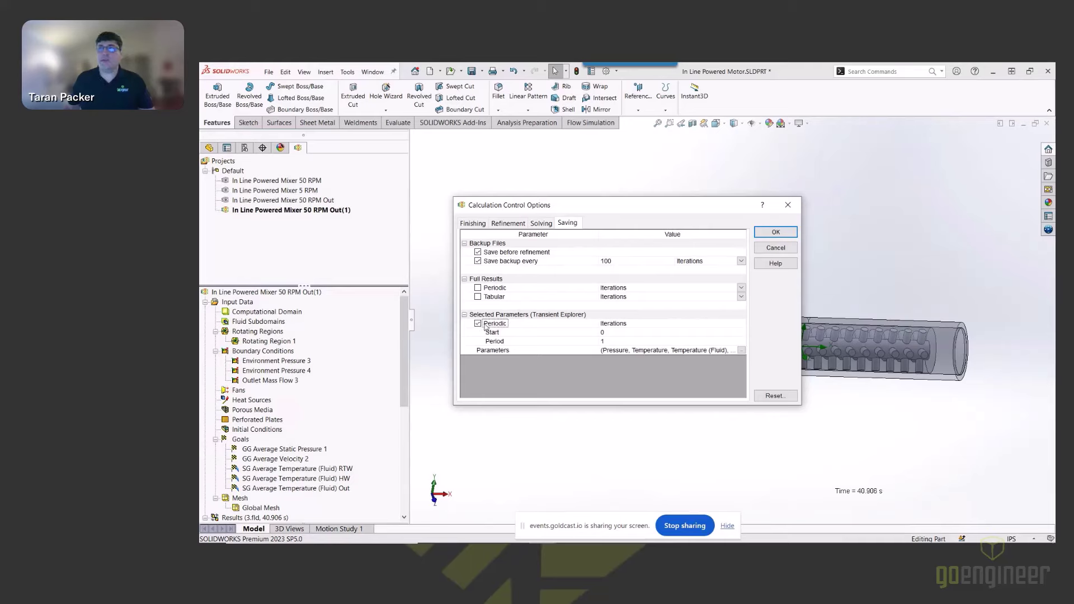
pyautogui.click(744, 353)
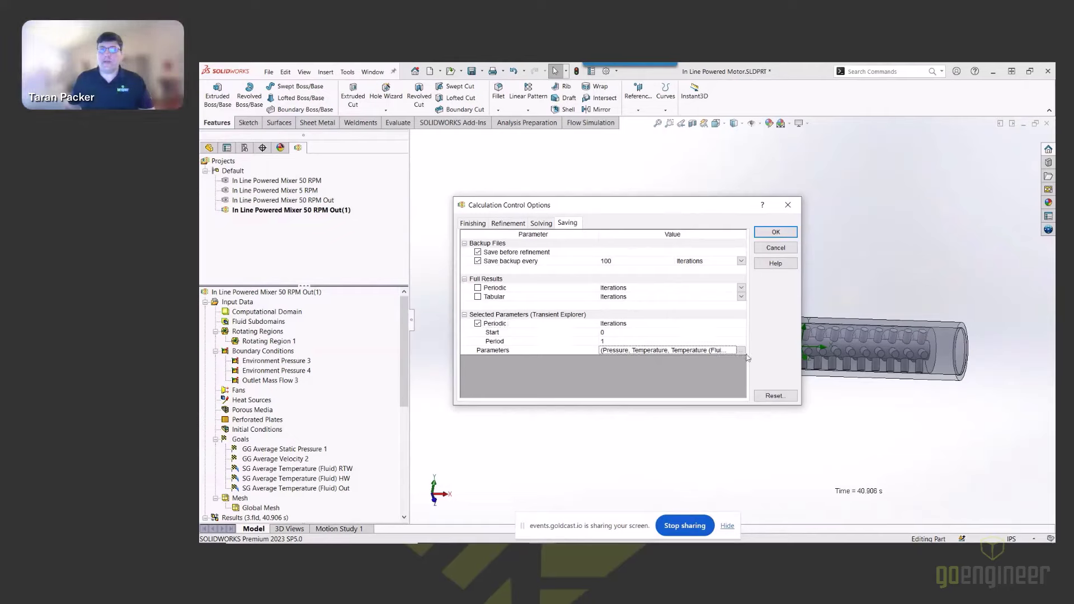
pyautogui.click(741, 350)
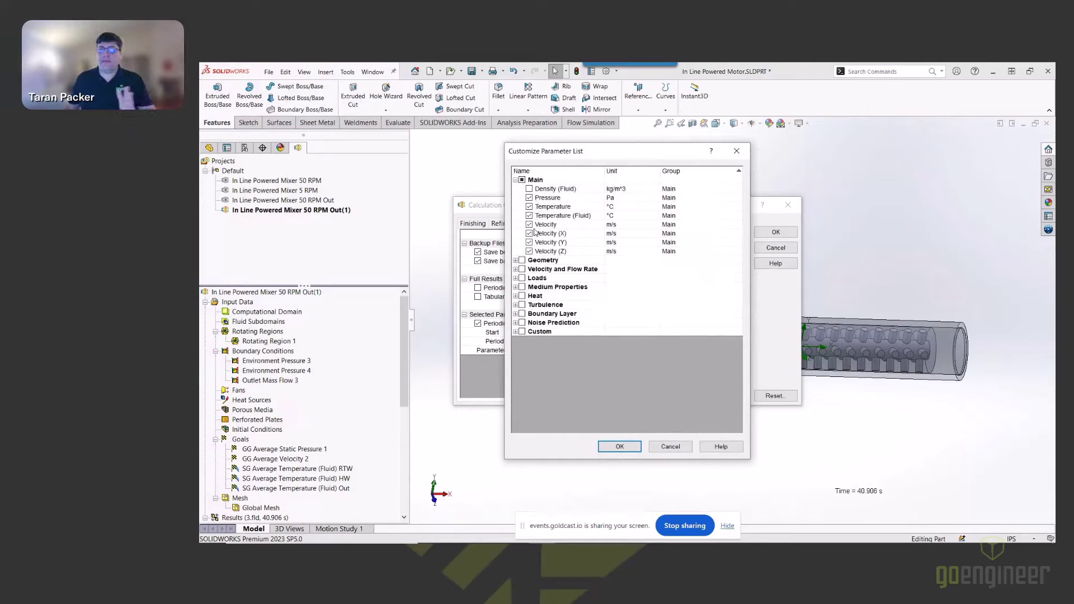
pyautogui.click(671, 446)
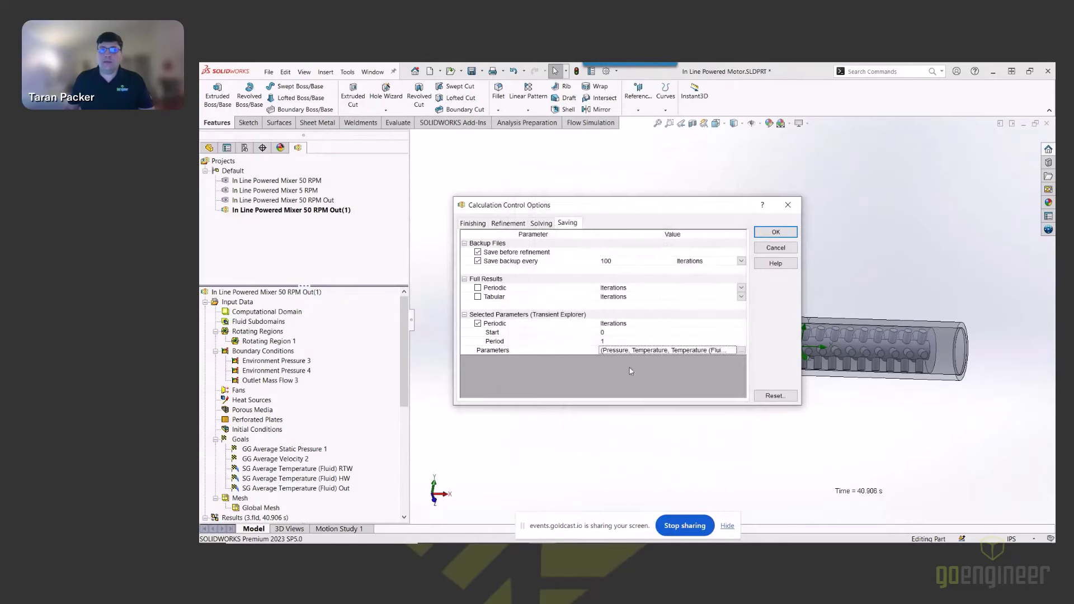
# - Check the Transient Explorer saving period and the backup interval, then accept the Calculation Control Options
pyautogui.click(606, 342)
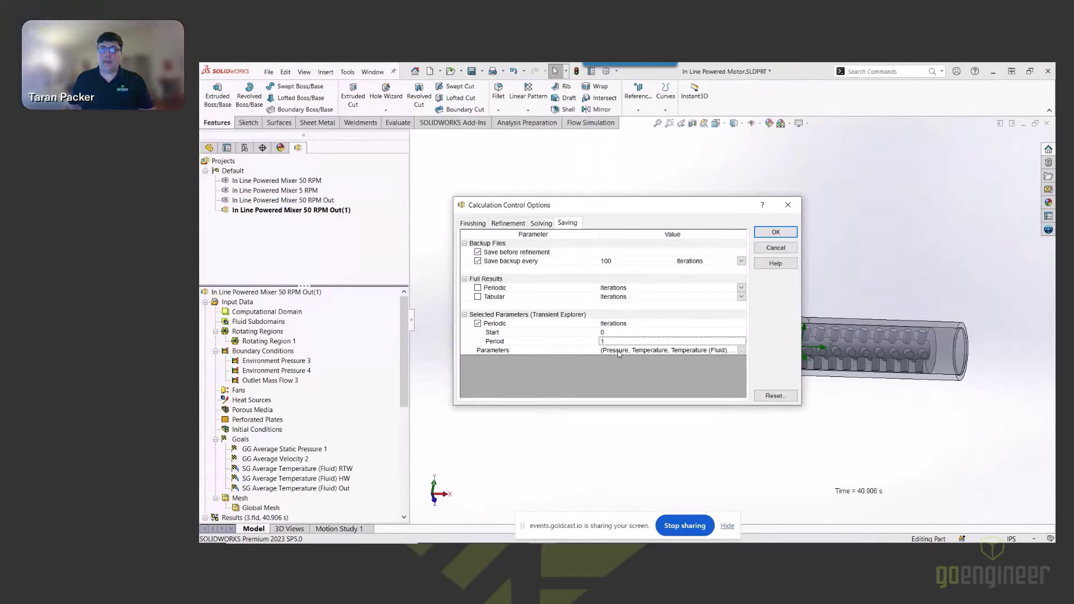
pyautogui.click(619, 261)
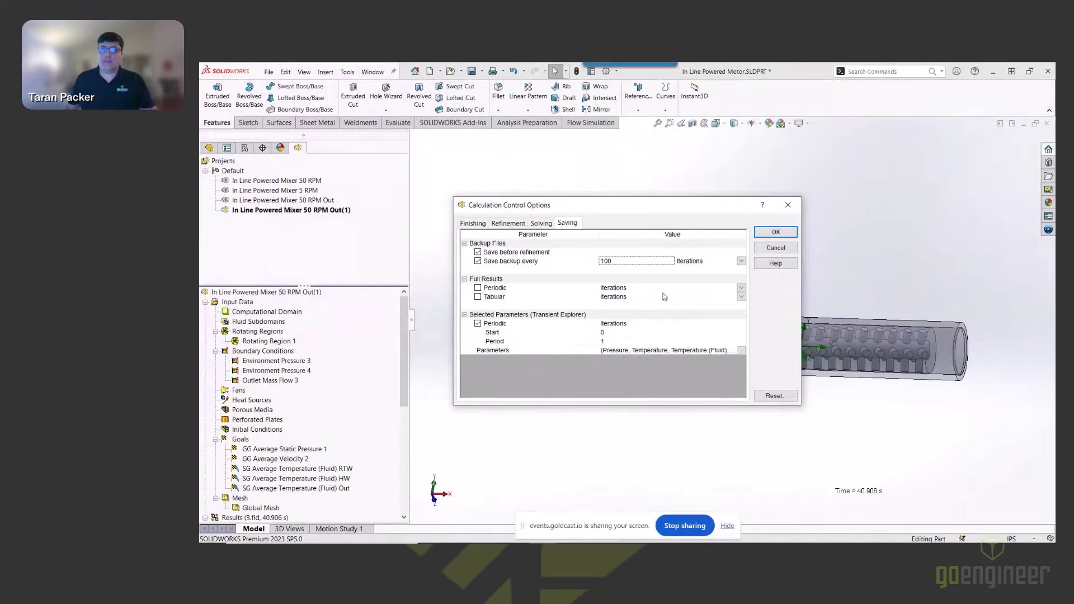
pyautogui.click(789, 234)
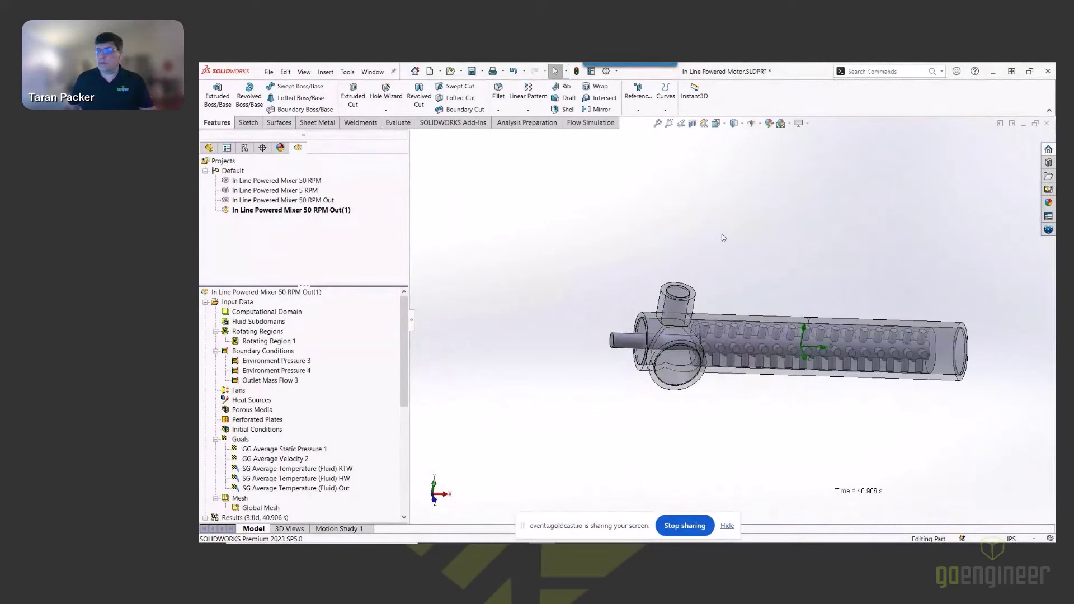
# - Show all cut plots of the loaded results on the mixer model
pyautogui.scroll(-4, 290, 441)
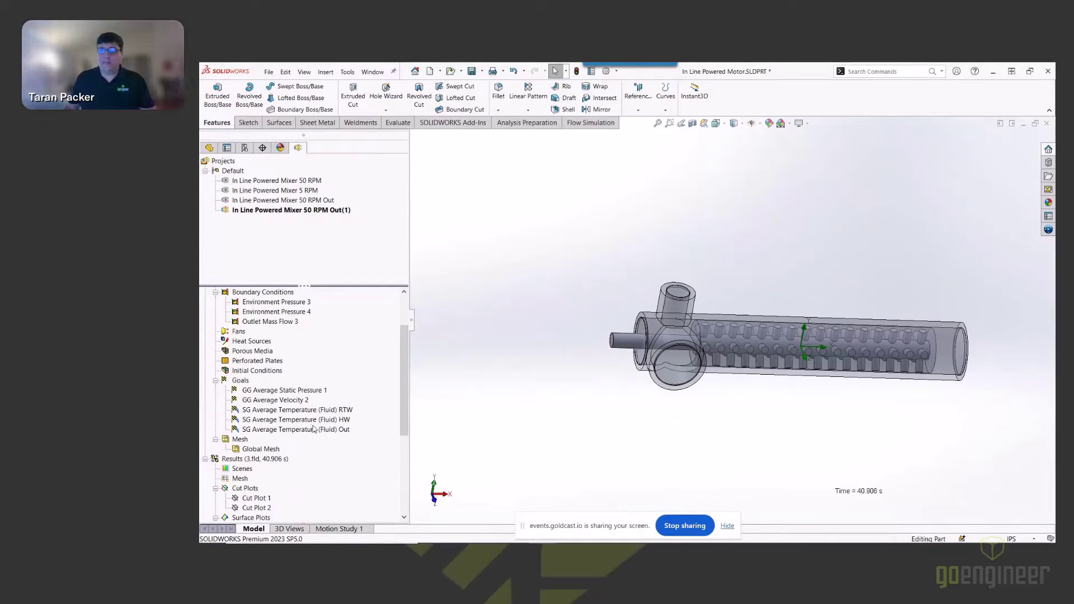
pyautogui.scroll(3, 291, 423)
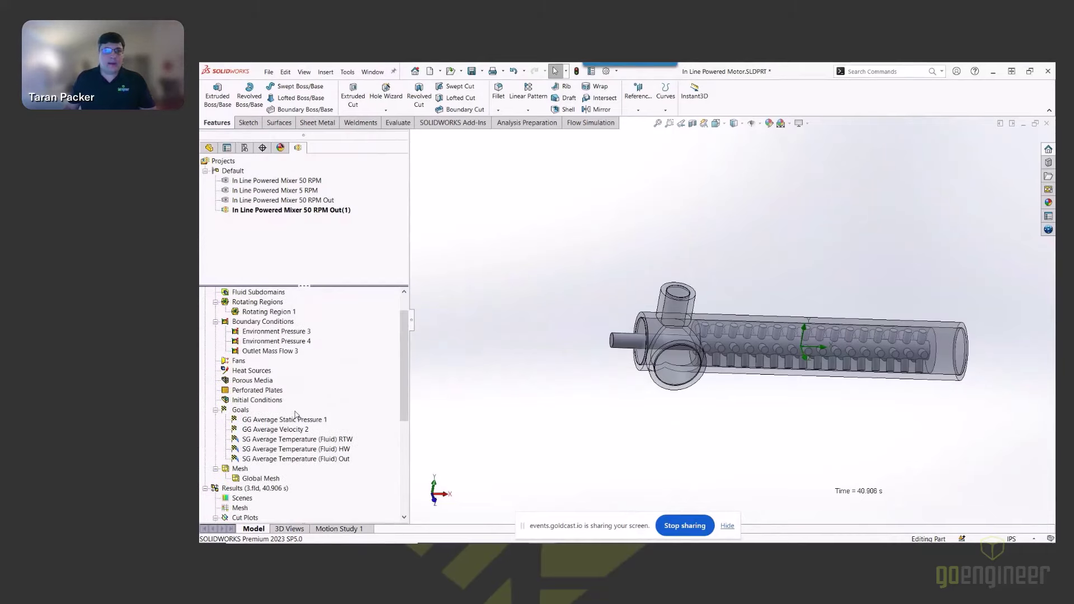
pyautogui.scroll(-5, 302, 417)
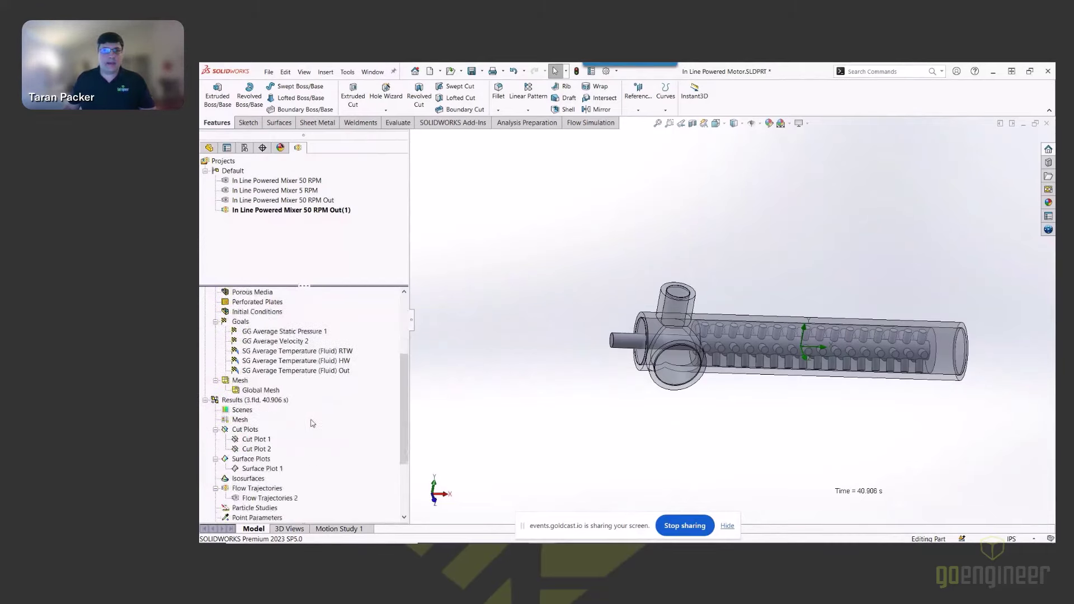
pyautogui.rightClick(247, 372)
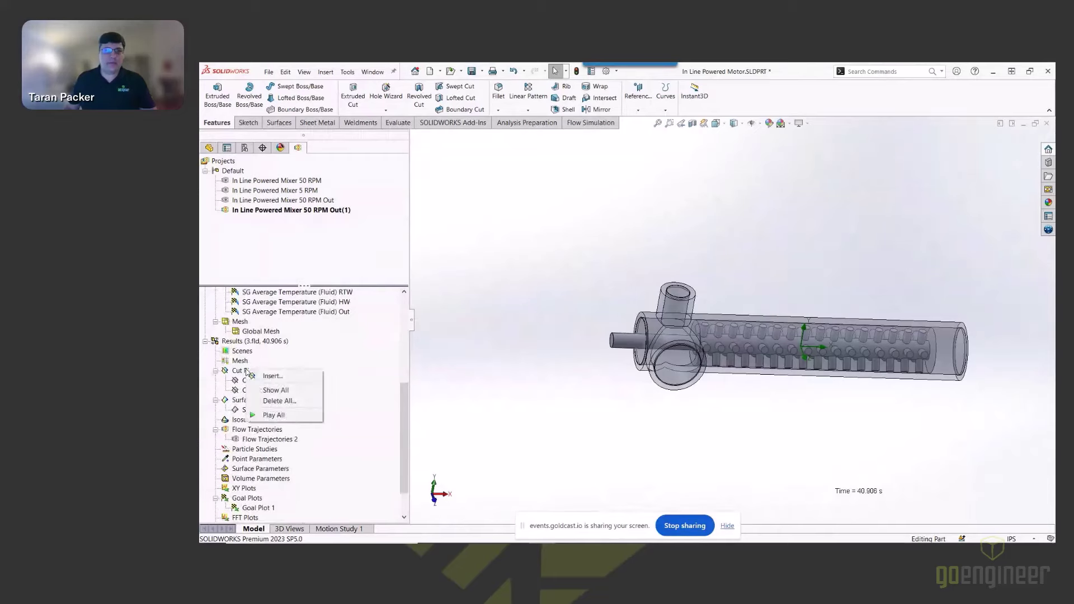
pyautogui.click(268, 390)
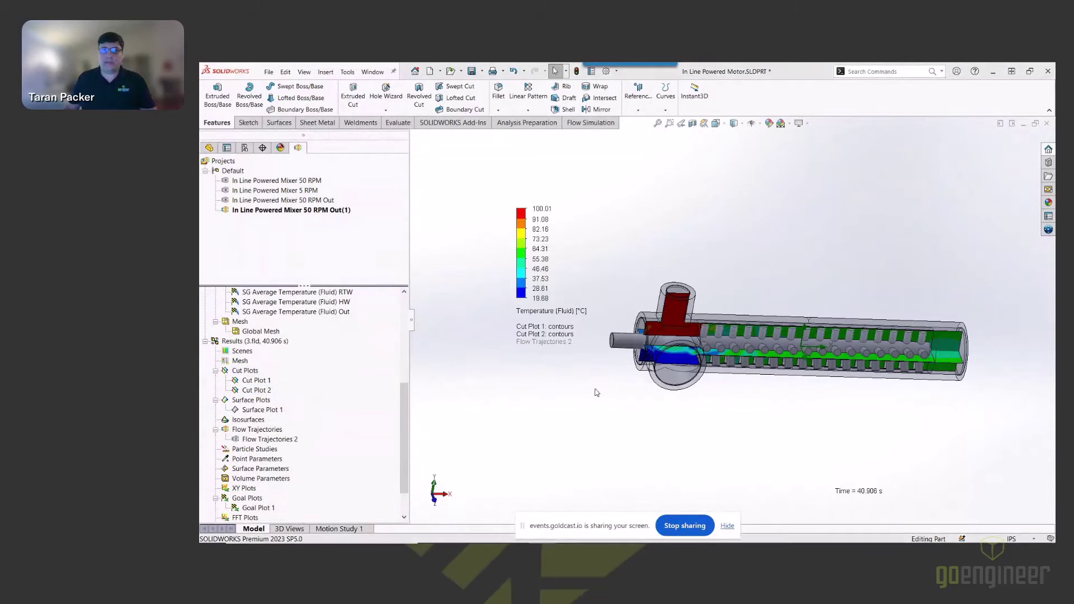
# - Move the temperature legend clear of the mixer model while viewing the cut plots
pyautogui.moveTo(597, 391); pyautogui.dragTo(591, 396, button='middle')
pyautogui.scroll(2, 772, 364)
pyautogui.scroll(-2, 797, 337)
pyautogui.scroll(-1, 796, 337)
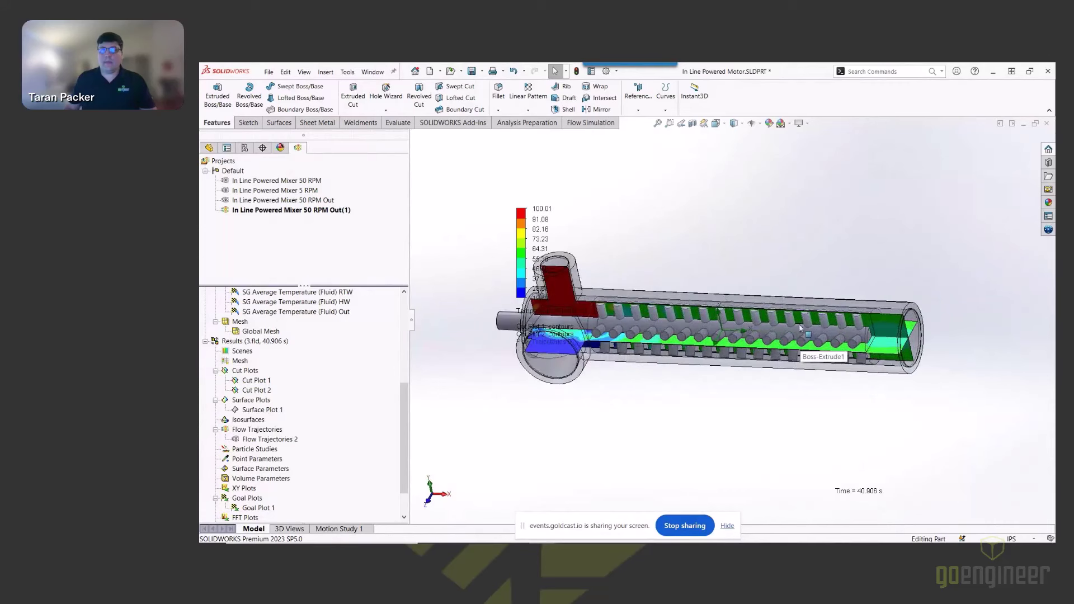
pyautogui.moveTo(519, 251); pyautogui.dragTo(431, 306)
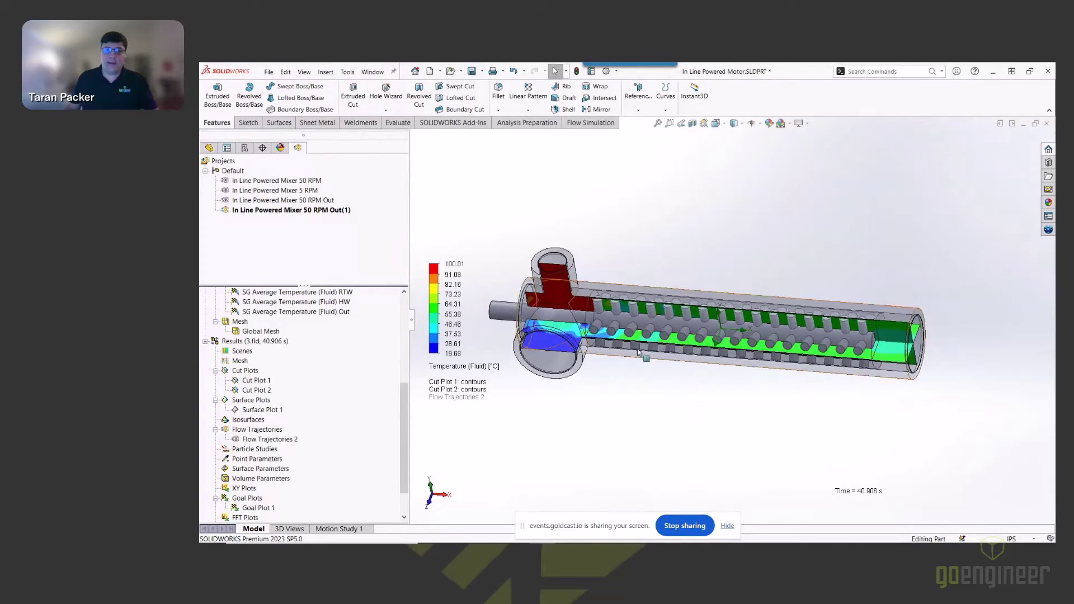
# - Place the time label just below the mixer body and inspect the temperature cut plots along its length
pyautogui.moveTo(645, 355); pyautogui.dragTo(621, 321, button='middle')
pyautogui.scroll(-2, 620, 321)
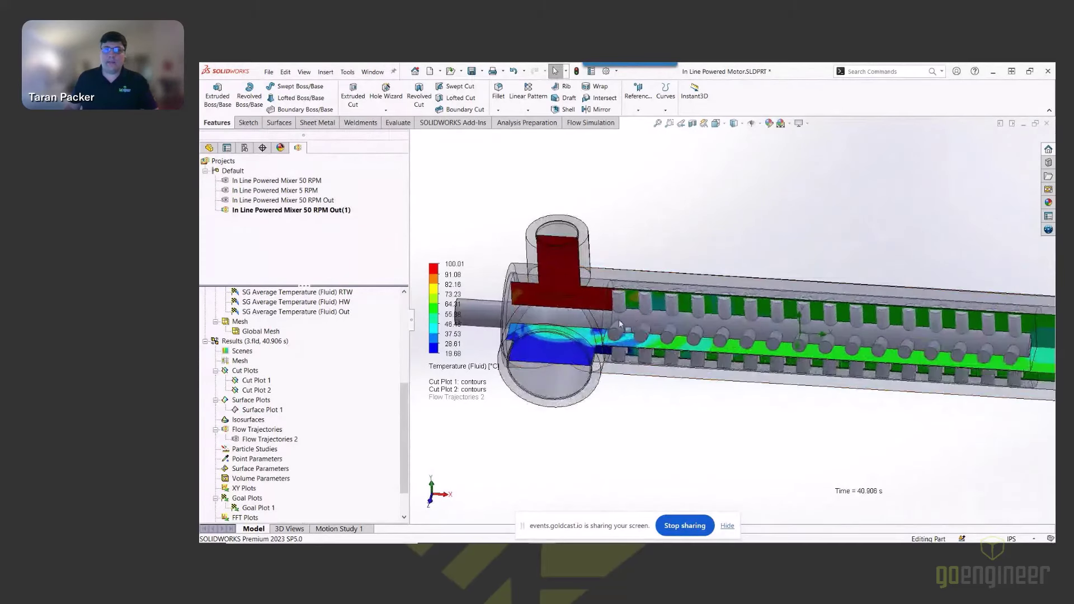
pyautogui.scroll(2, 782, 331)
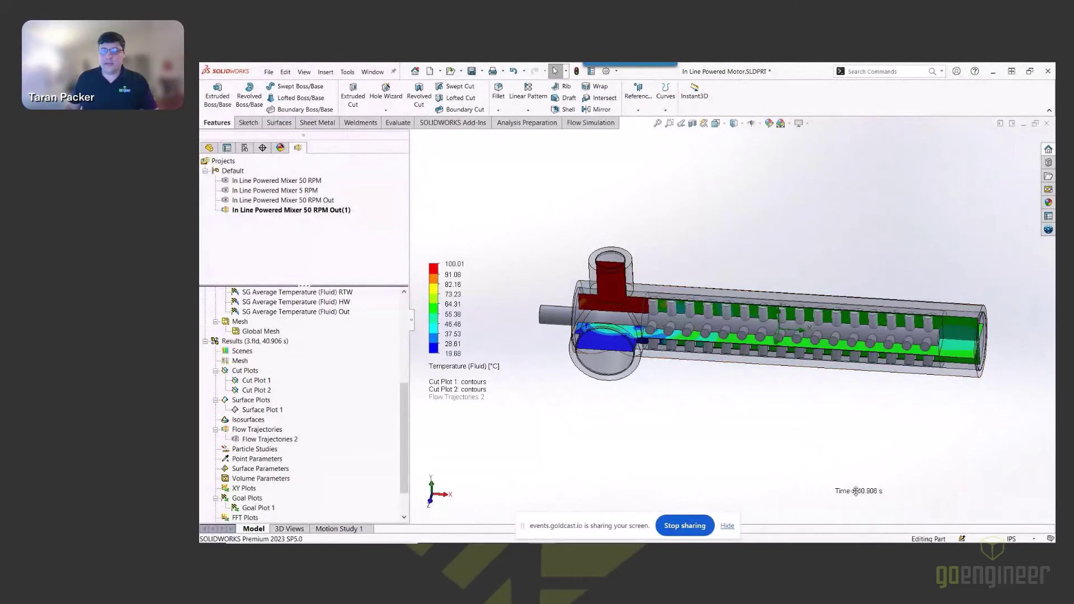
pyautogui.moveTo(858, 492); pyautogui.dragTo(712, 386)
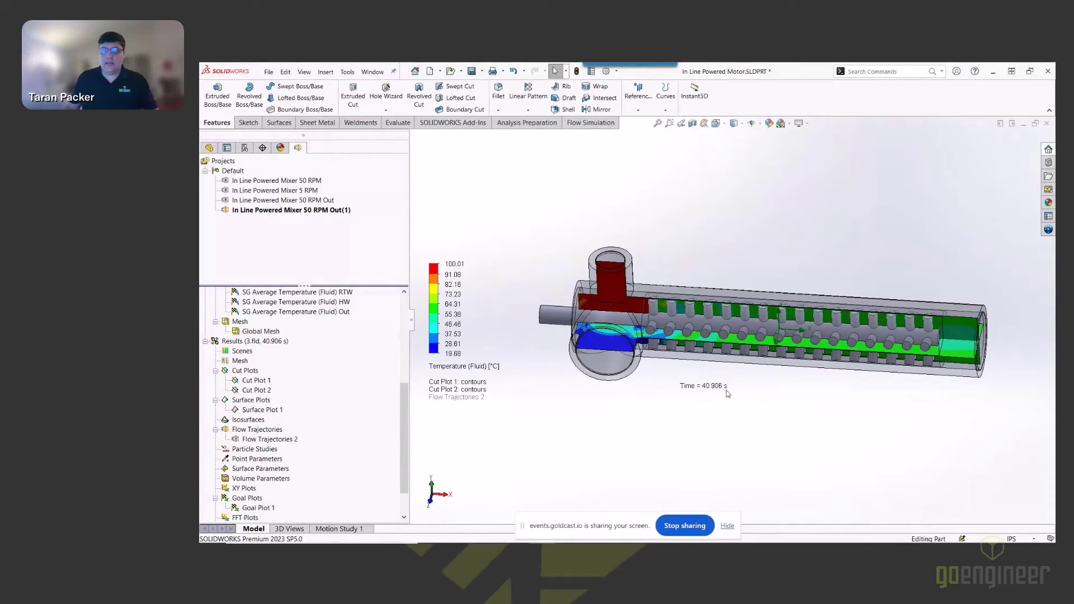
pyautogui.scroll(-3, 669, 327)
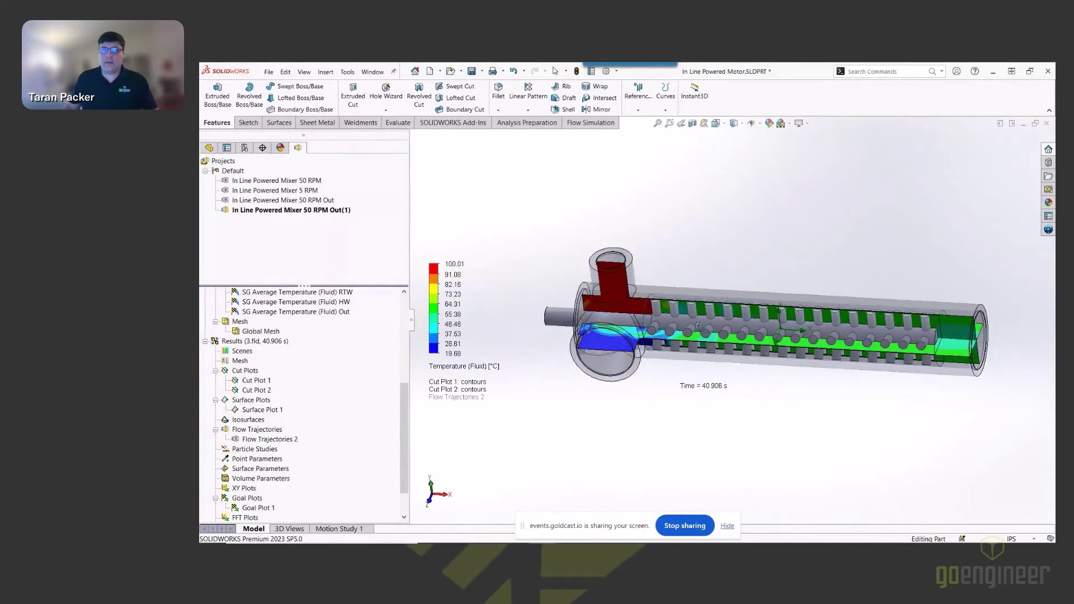
pyautogui.scroll(3, 906, 329)
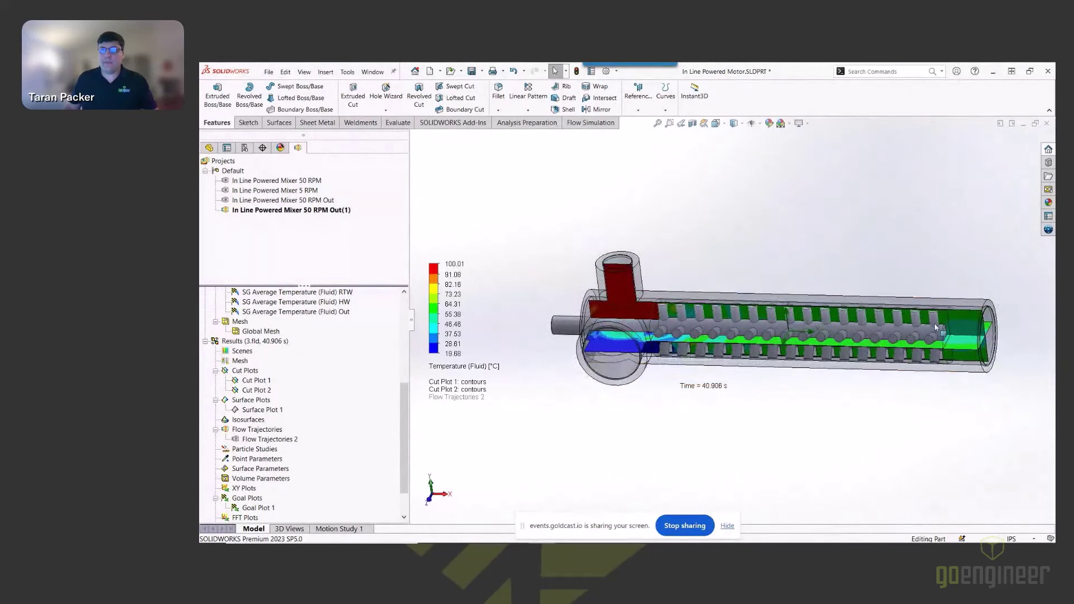
# - Hide all cut plots and show Surface Plot 1 with the pressure contours on the mixer's rotor
pyautogui.rightClick(249, 373)
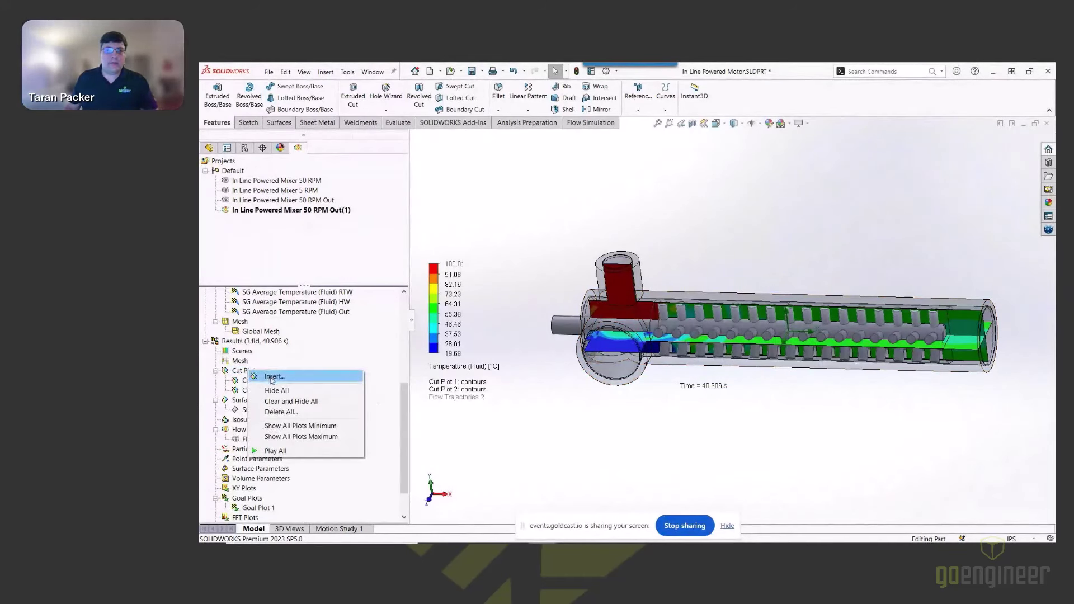
pyautogui.click(284, 392)
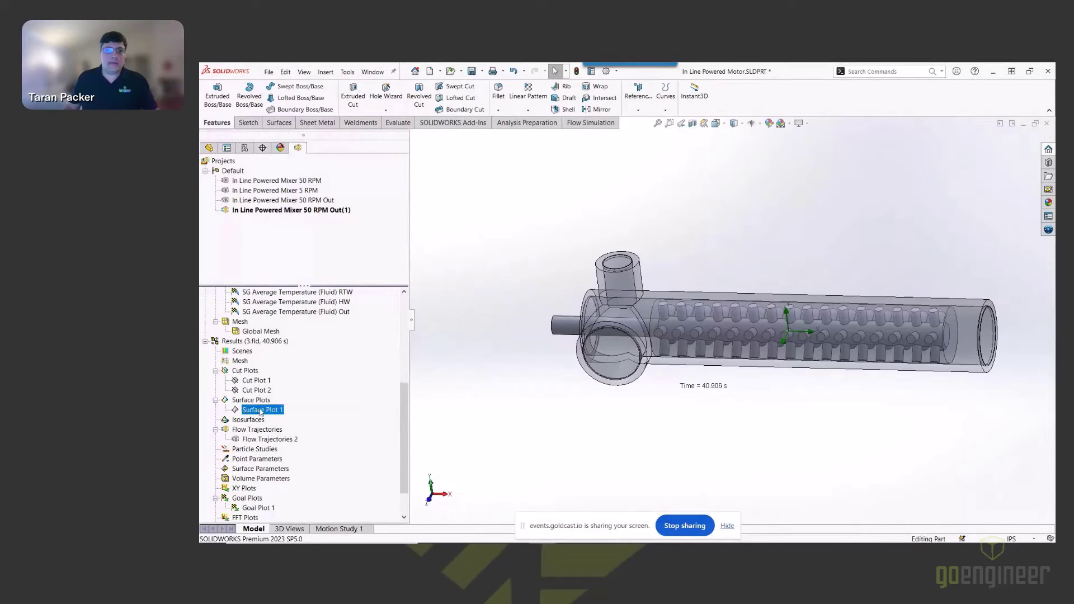
pyautogui.rightClick(261, 411)
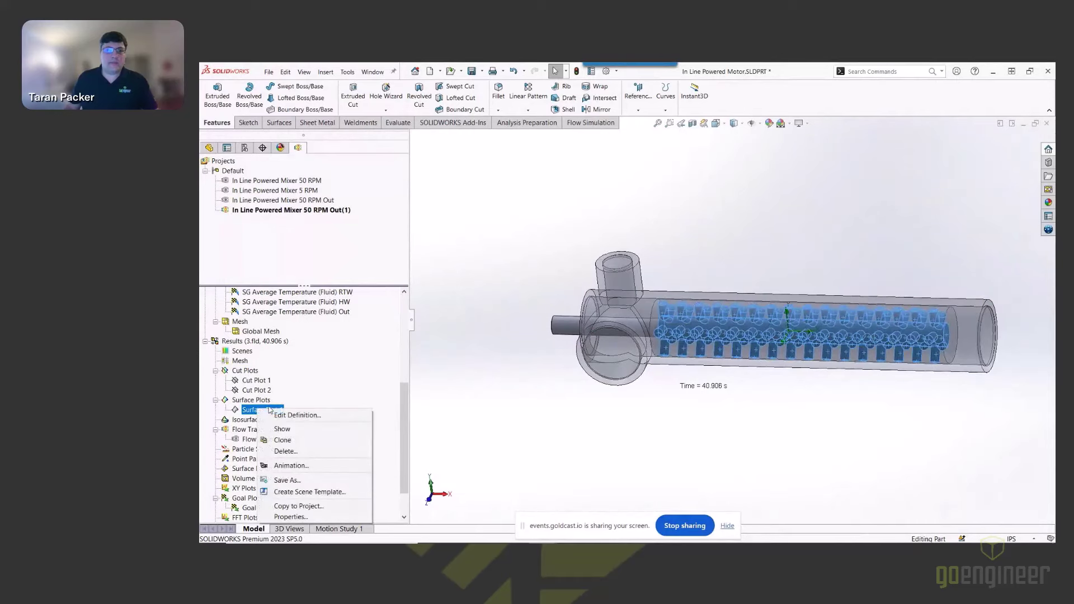
pyautogui.moveTo(739, 384); pyautogui.dragTo(729, 396, button='middle')
pyautogui.click(729, 396)
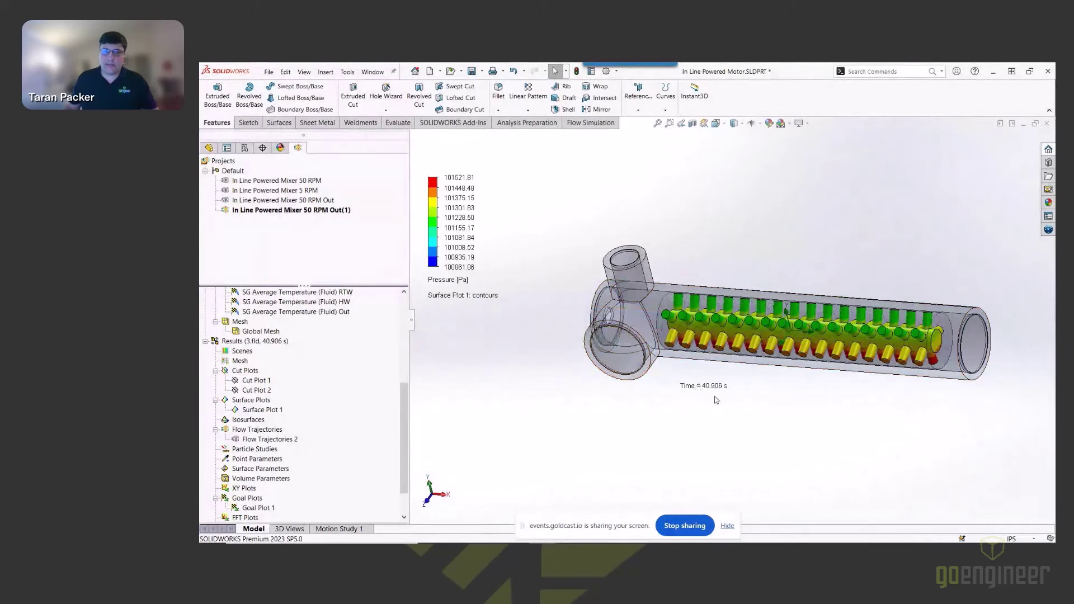
pyautogui.moveTo(714, 398); pyautogui.dragTo(827, 329, button='middle')
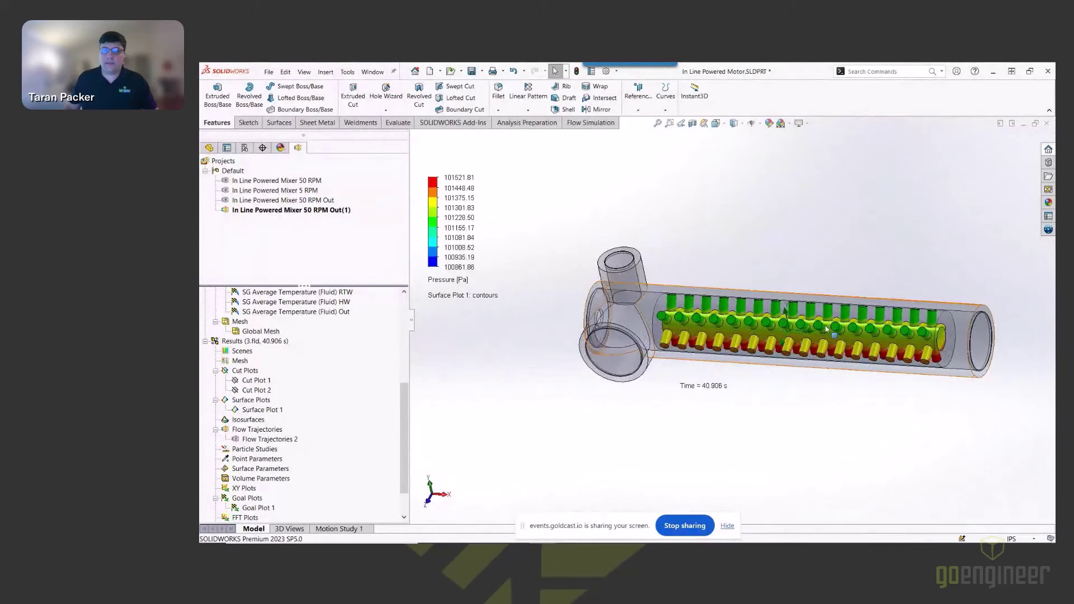
# - Activate Transient Explorer with its timeline placed below the mixer, and play the pressure surface plot over time
pyautogui.rightClick(254, 343)
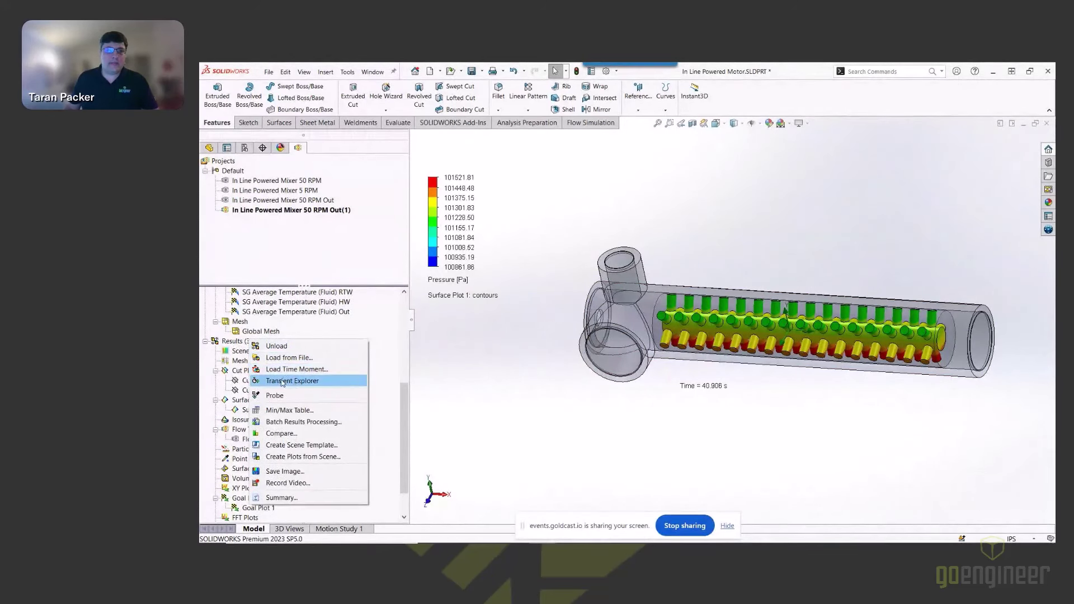
pyautogui.click(302, 381)
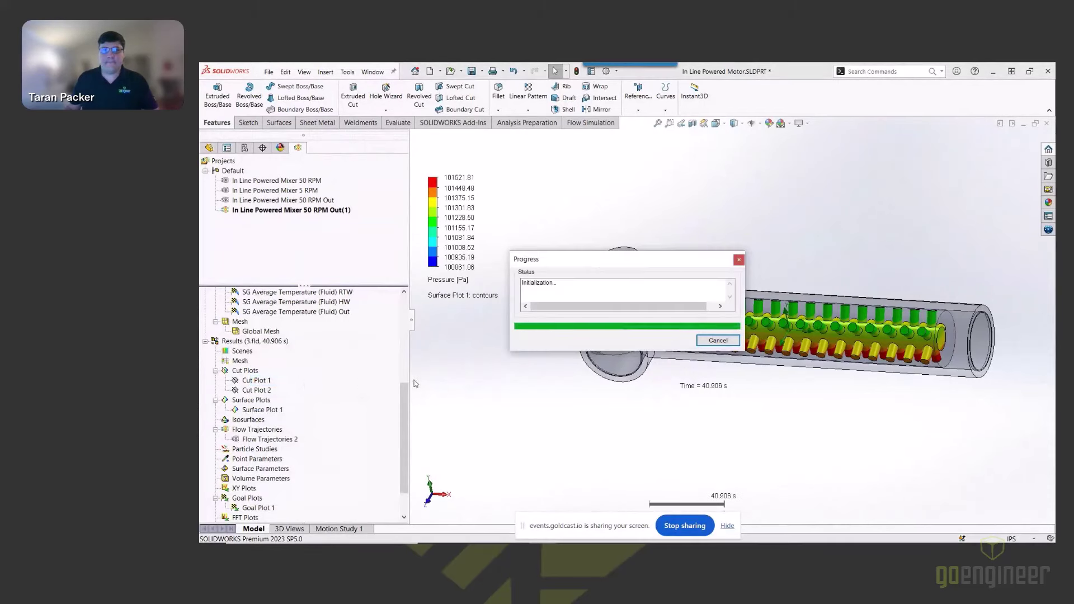
pyautogui.moveTo(652, 494); pyautogui.dragTo(663, 432)
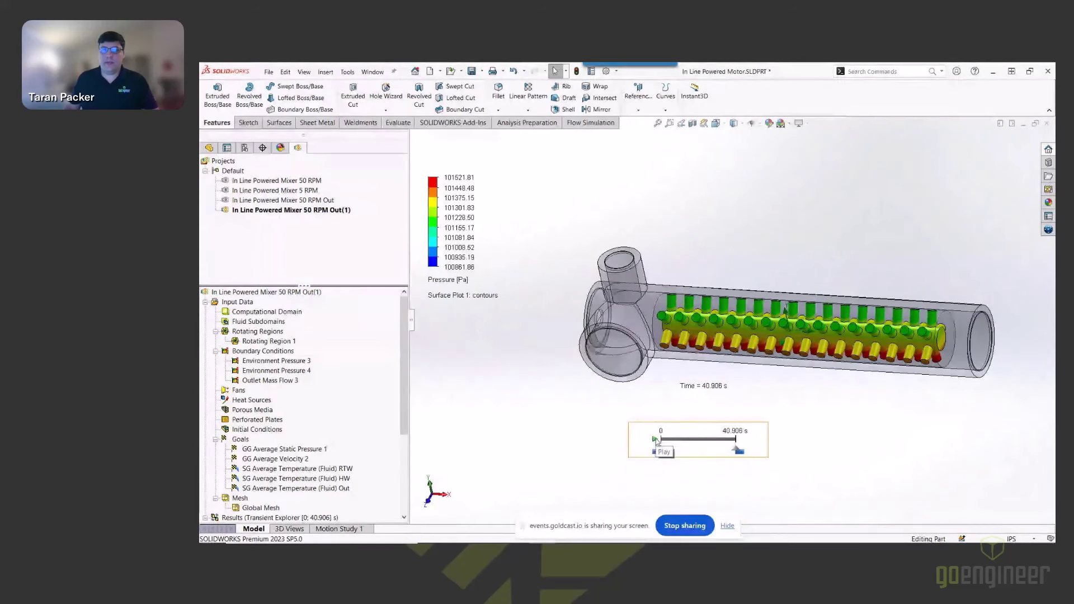
pyautogui.click(656, 440)
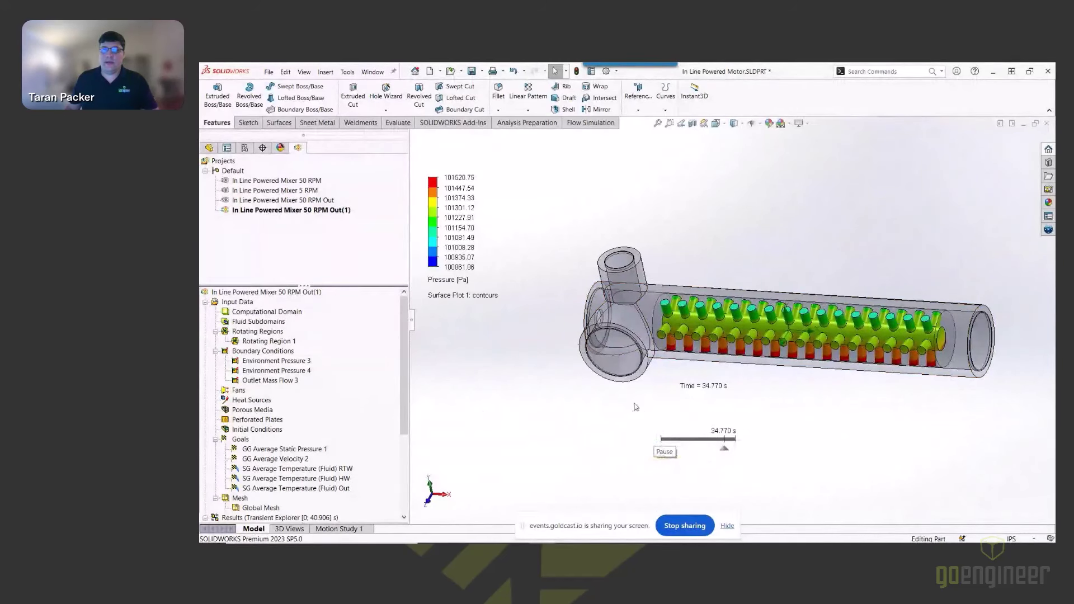
# - Hide Surface Plot 1 in the Transient Explorer results
pyautogui.scroll(-4, 259, 424)
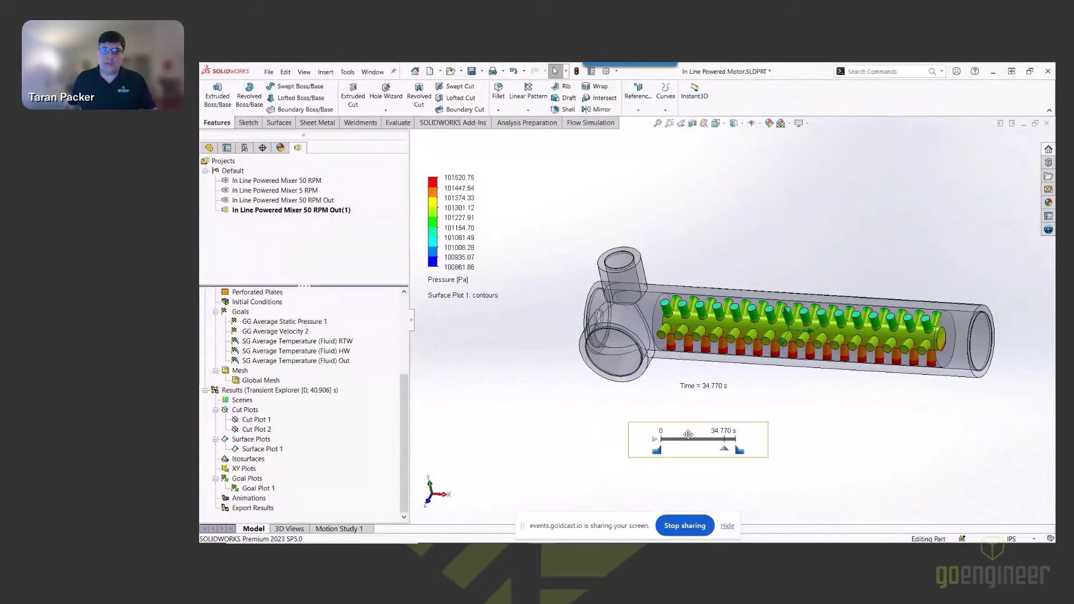
pyautogui.rightClick(258, 451)
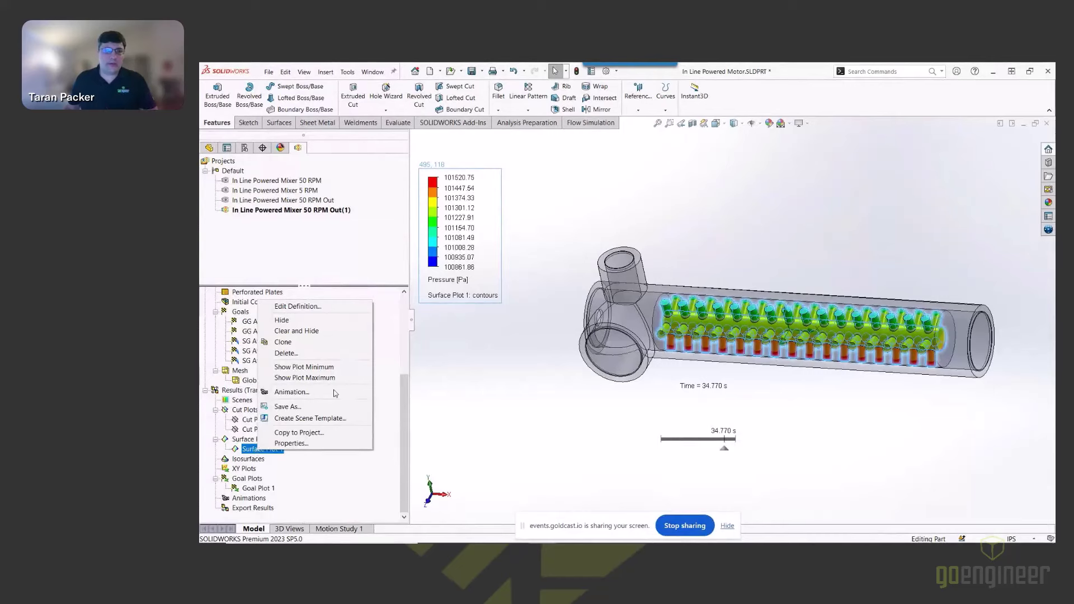
pyautogui.click(288, 322)
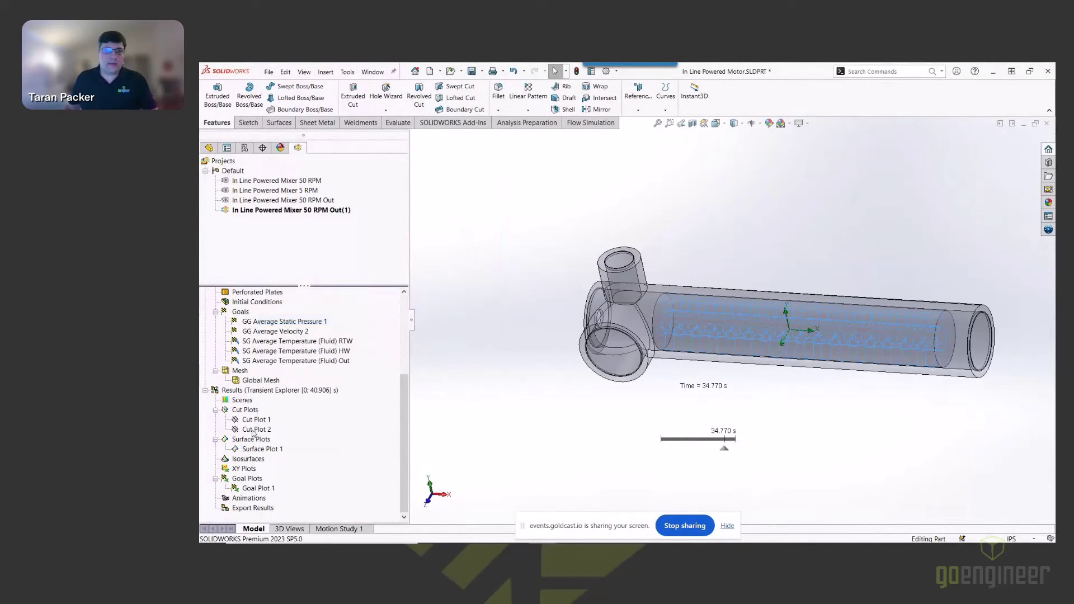
# - Exit Transient Explorer and make the hidden rotor body visible again inside the mixer
pyautogui.rightClick(271, 395)
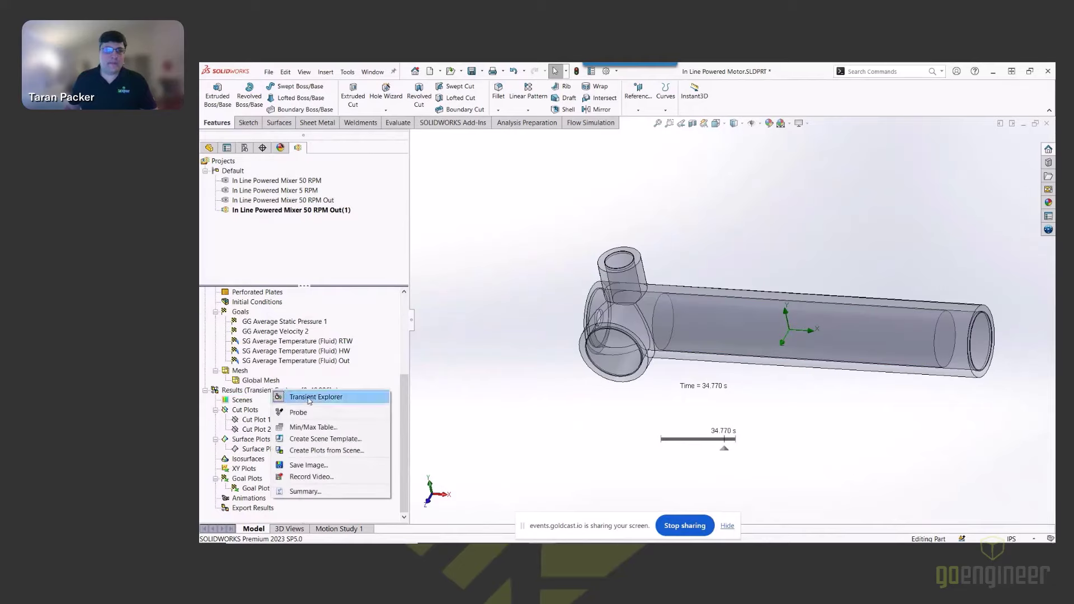
pyautogui.click(309, 400)
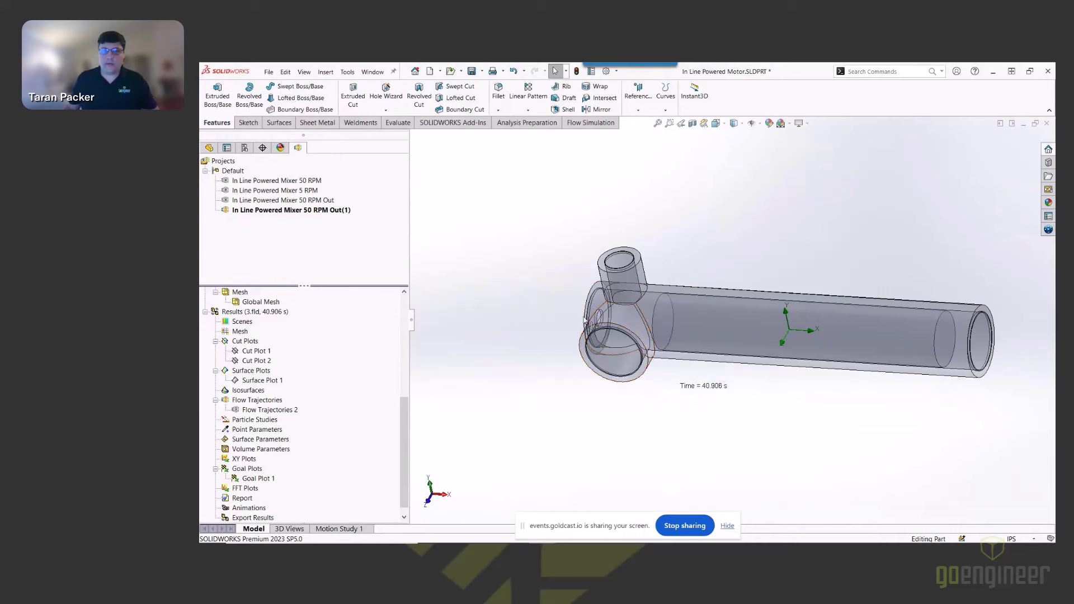
pyautogui.hotkey('shift', 'Tab')
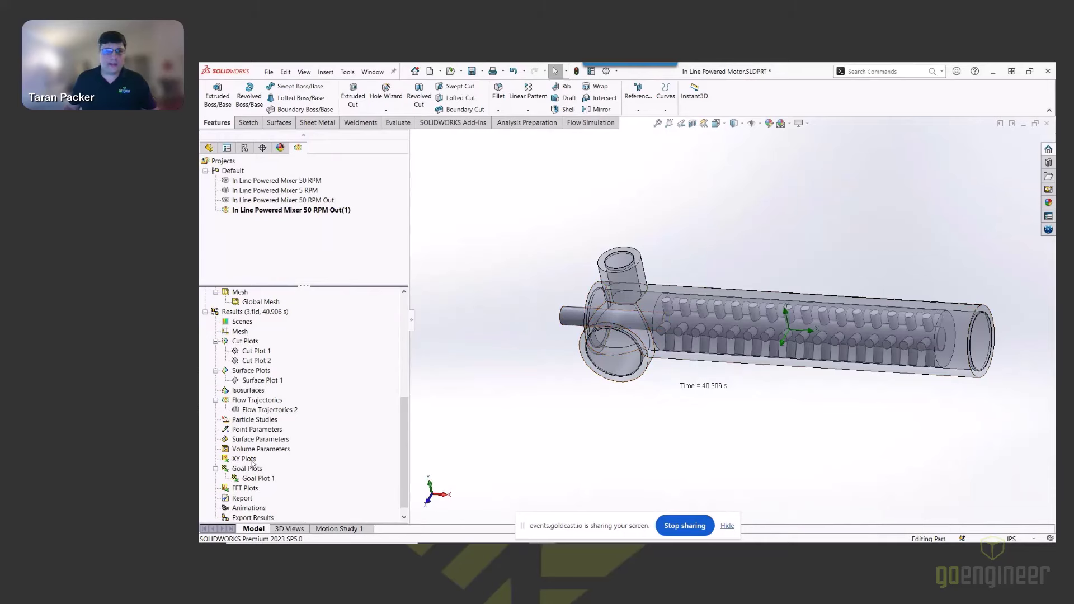
# - Show Flow Trajectories 2 on the mixer and play its animation
pyautogui.rightClick(268, 413)
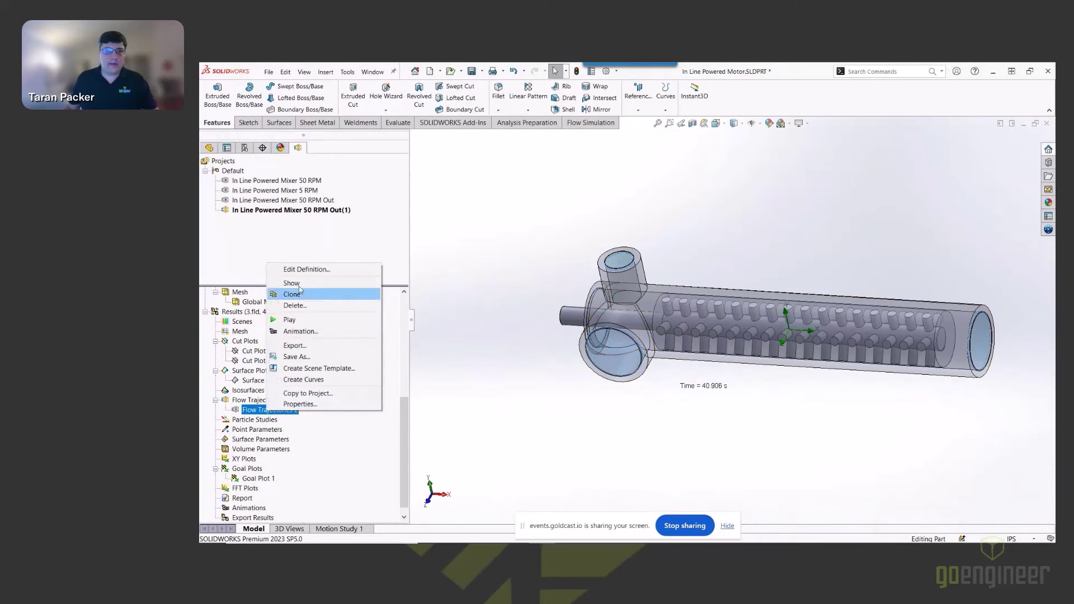
pyautogui.click(302, 291)
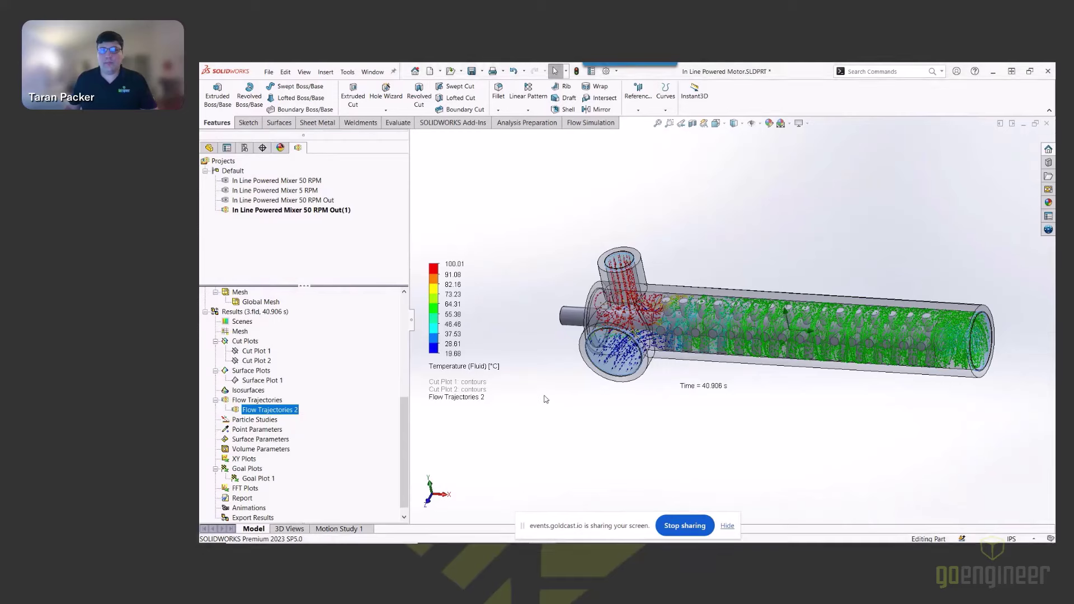
pyautogui.rightClick(270, 411)
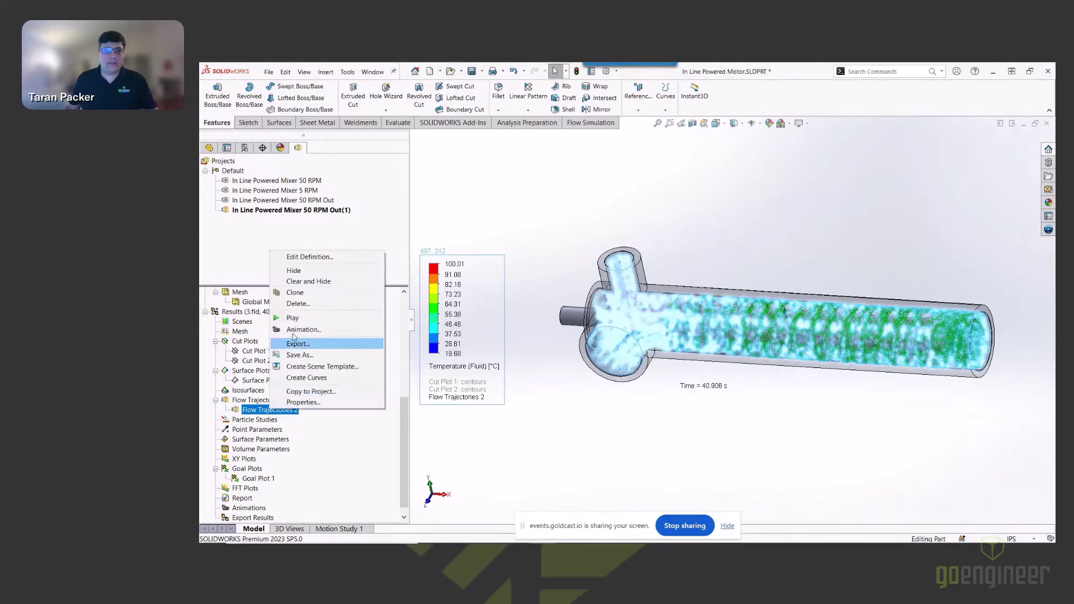
pyautogui.click(297, 321)
# - Examine the animated temperature flow trajectories from the hot and cold inlets, along the rotor and at the outlet end
pyautogui.moveTo(701, 396); pyautogui.dragTo(661, 386, button='middle')
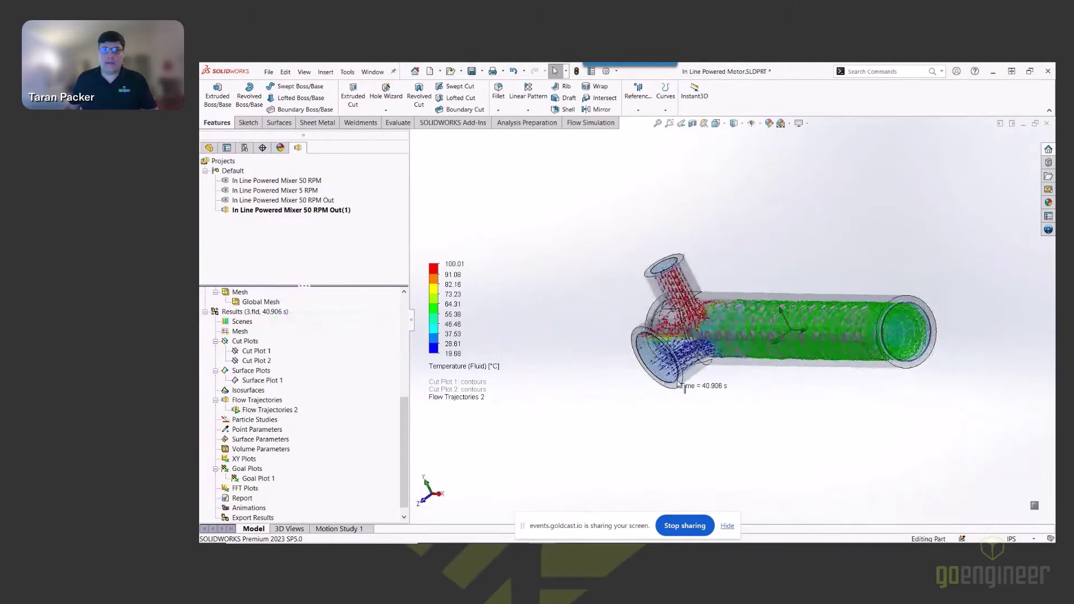
pyautogui.scroll(-2, 914, 317)
pyautogui.moveTo(830, 369); pyautogui.dragTo(660, 360, button='middle')
pyautogui.scroll(1, 595, 363)
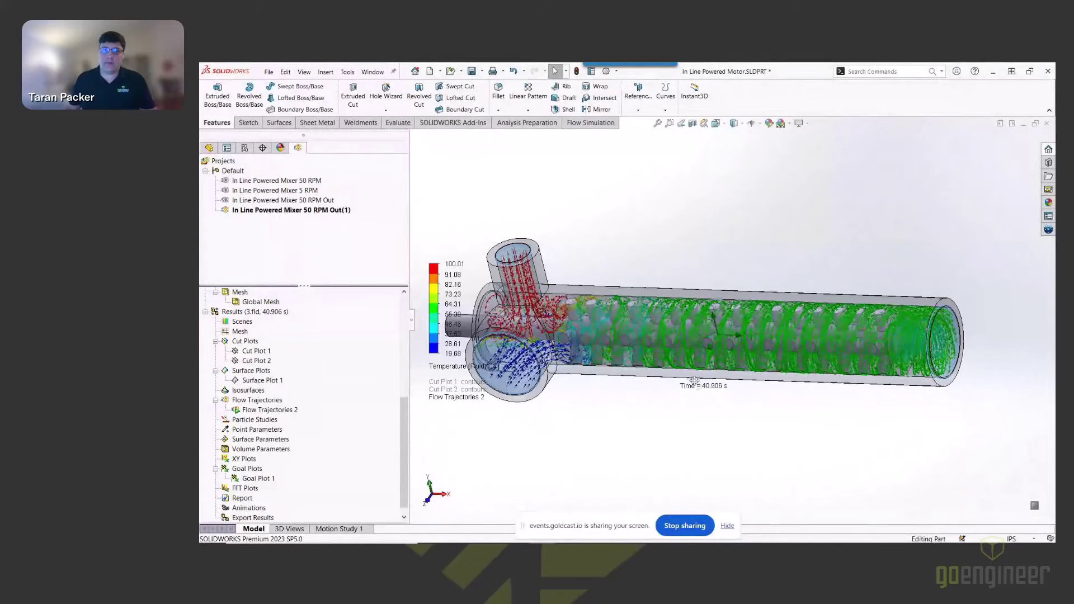
pyautogui.moveTo(711, 387); pyautogui.dragTo(637, 361, button='middle')
pyautogui.scroll(-4, 759, 330)
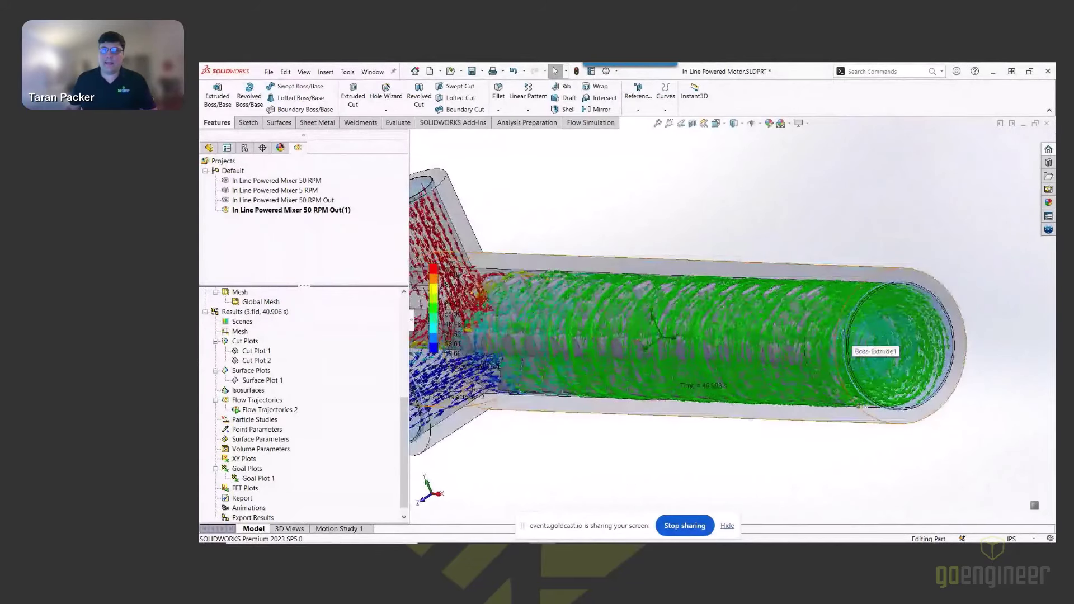
pyautogui.moveTo(853, 343); pyautogui.dragTo(757, 343, button='middle')
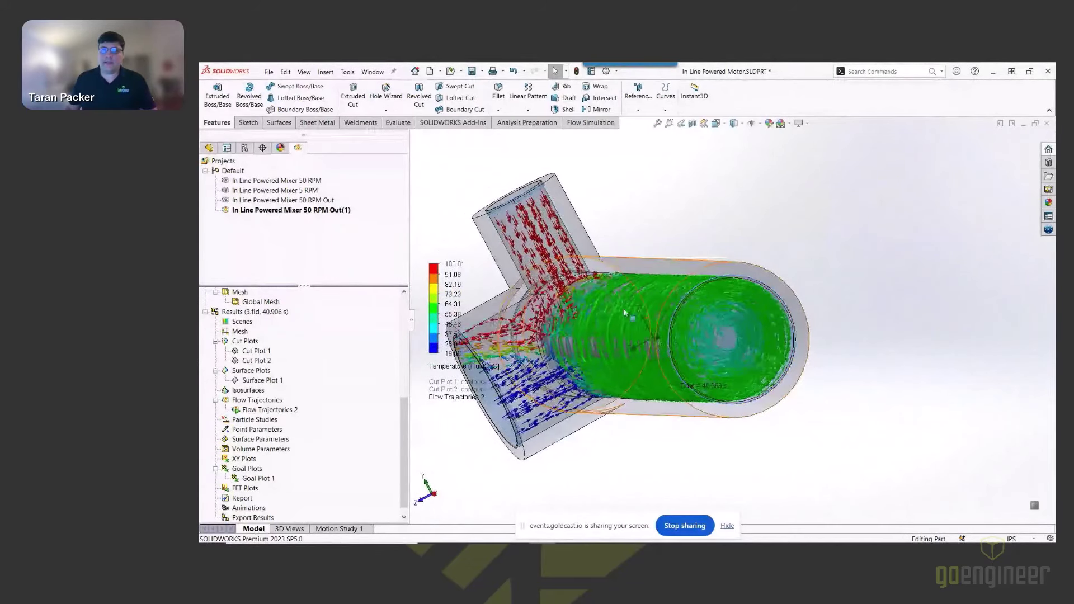
pyautogui.moveTo(597, 335); pyautogui.dragTo(696, 340, button='middle')
pyautogui.scroll(3, 631, 336)
pyautogui.scroll(-2, 631, 336)
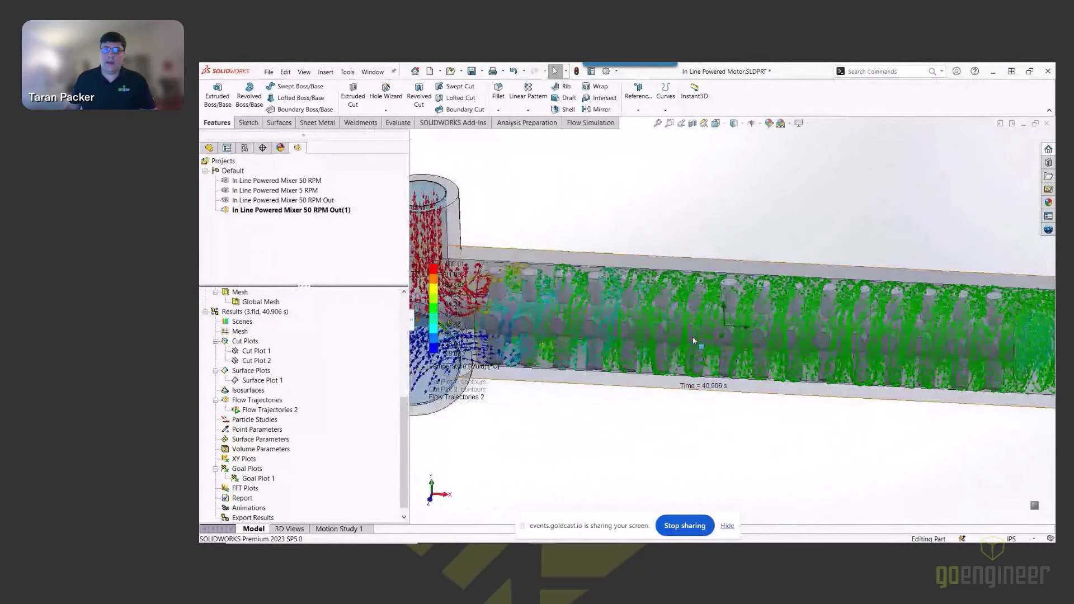
pyautogui.scroll(2, 700, 335)
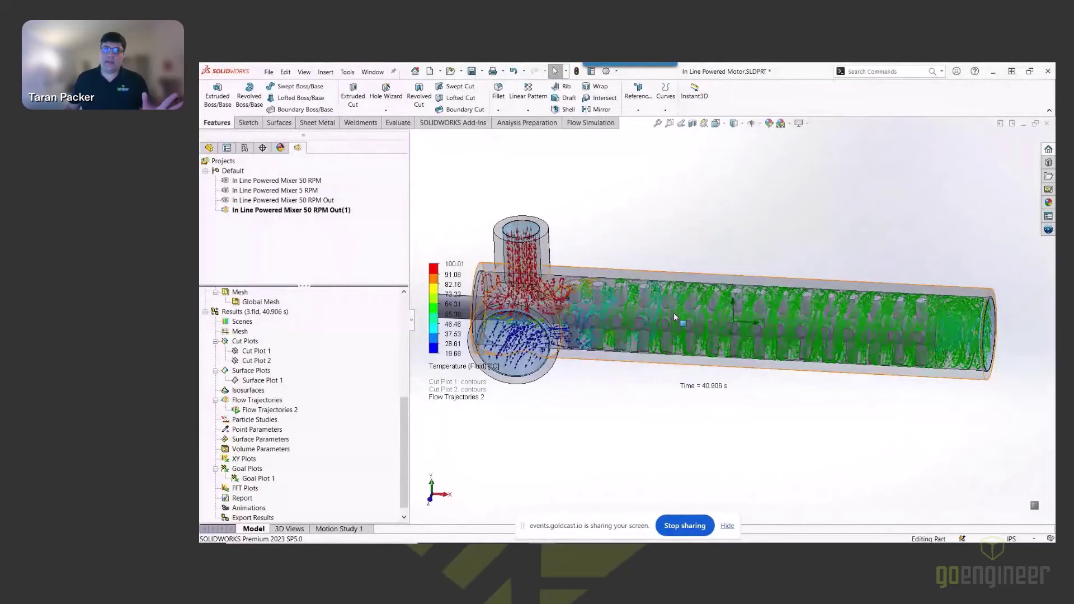
pyautogui.scroll(-2, 604, 316)
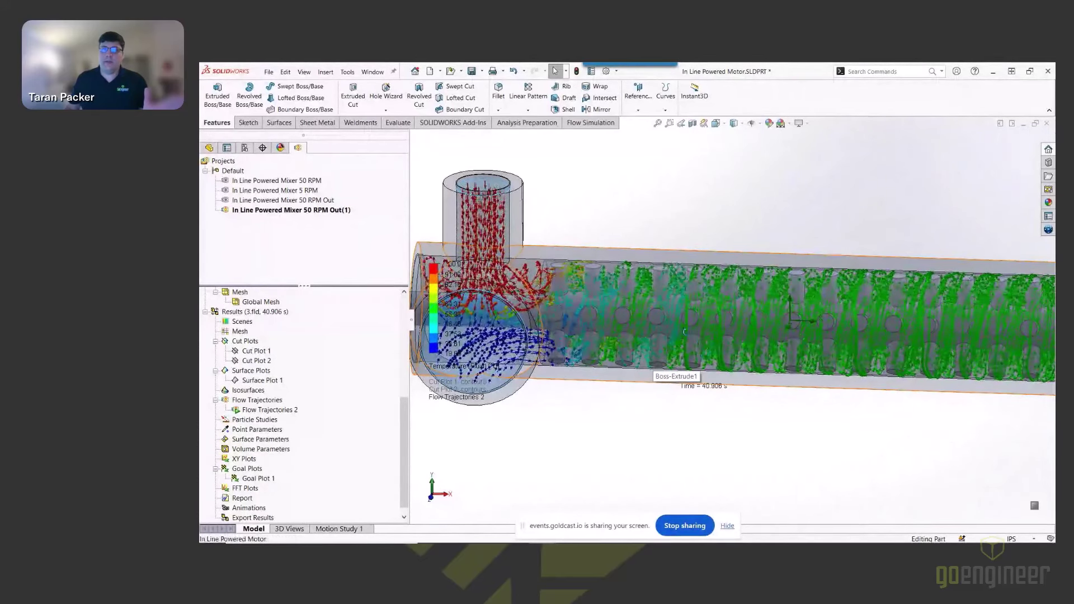
pyautogui.moveTo(784, 327); pyautogui.dragTo(668, 331, button='middle')
pyautogui.moveTo(736, 345); pyautogui.dragTo(908, 310, button='middle')
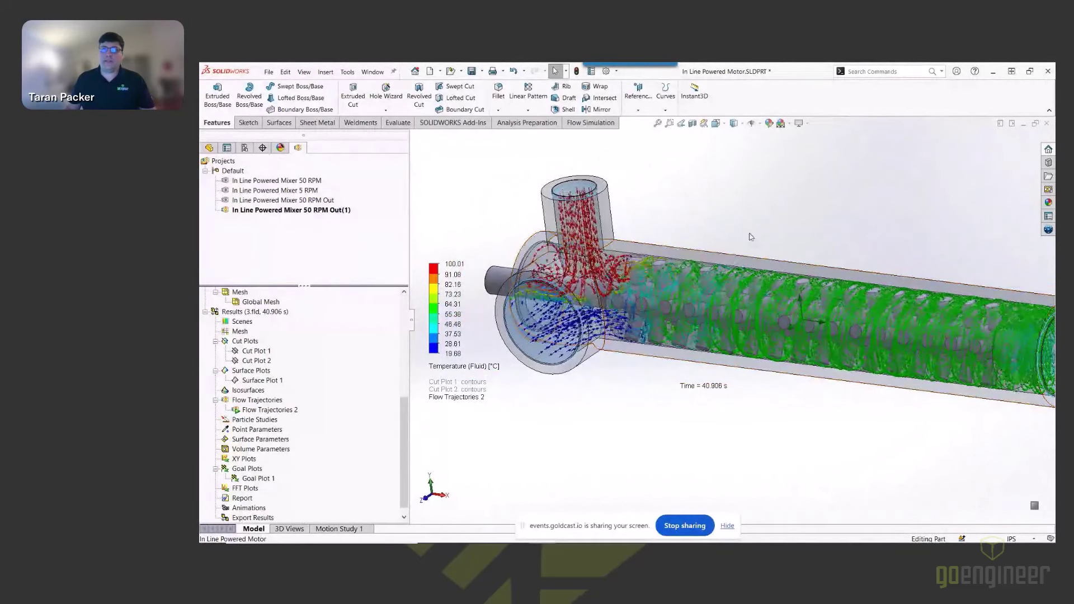
pyautogui.moveTo(789, 322); pyautogui.dragTo(728, 312, button='middle')
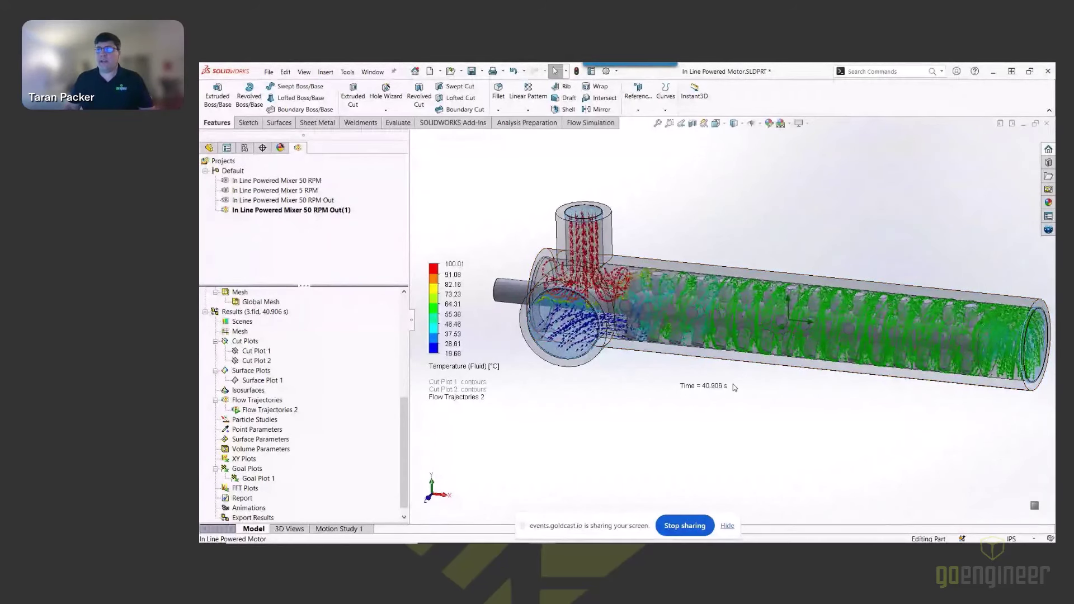
pyautogui.moveTo(752, 410); pyautogui.dragTo(782, 398, button='middle')
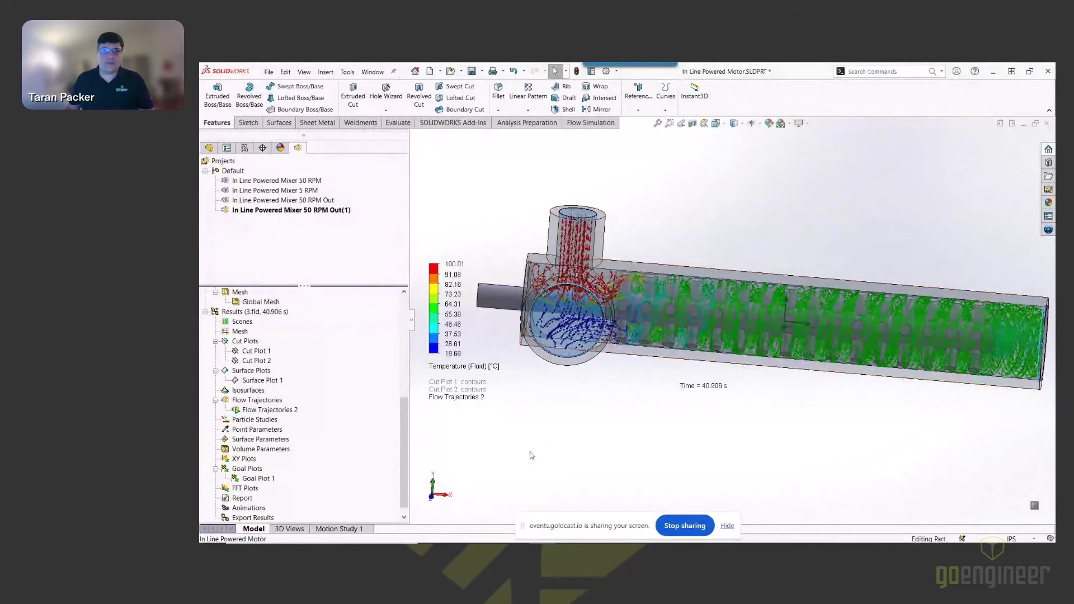
# - Hide Flow Trajectories 2 in the powered mixer's results
pyautogui.rightClick(263, 413)
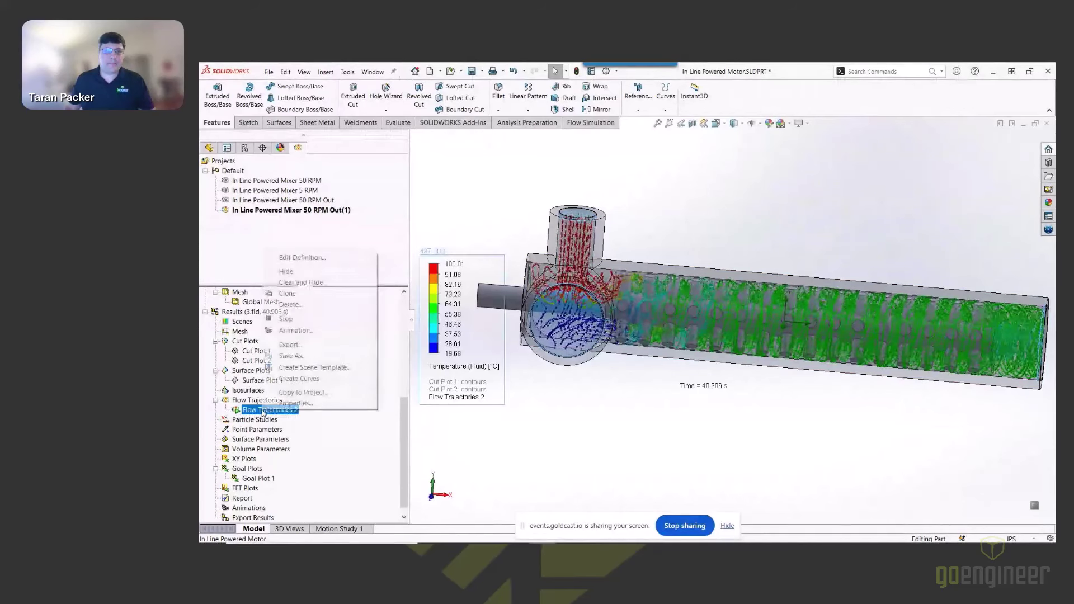
pyautogui.click(275, 272)
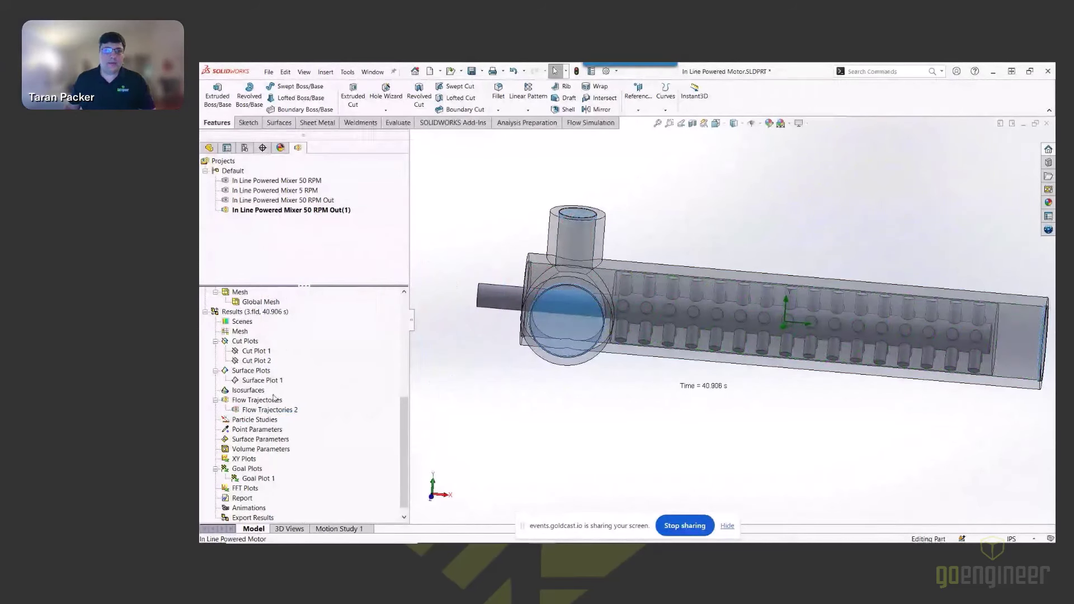
pyautogui.scroll(-1, 285, 467)
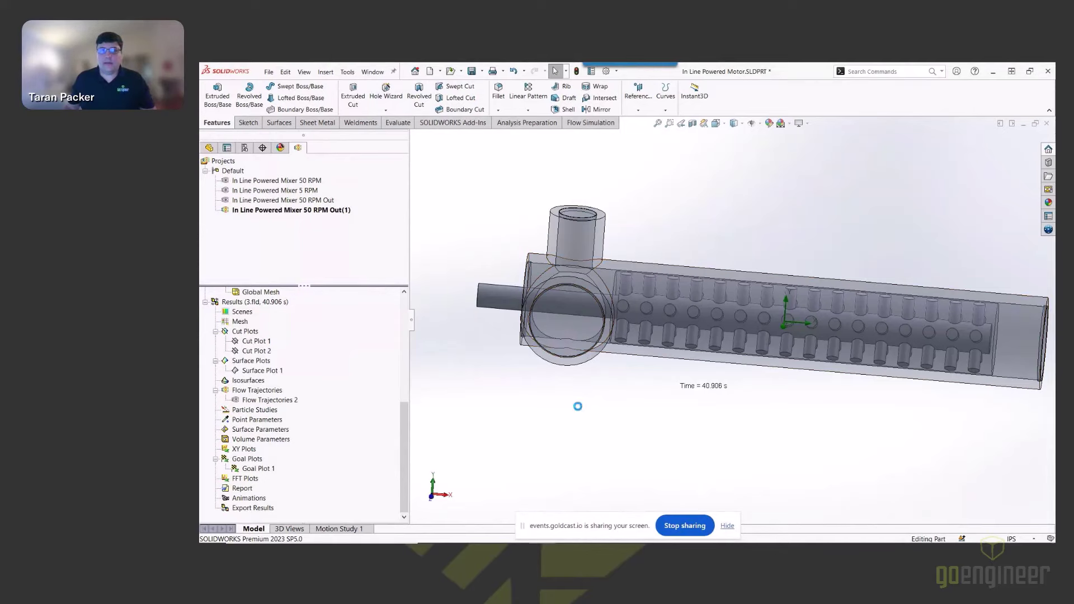
# - Switch from the powered motor mixer to the open In Line Static Mixer part
pyautogui.hotkey('ctrl', 'Tab')
pyautogui.hotkey('ctrl', 'Tab')
pyautogui.hotkey('ctrl', 'Tab')
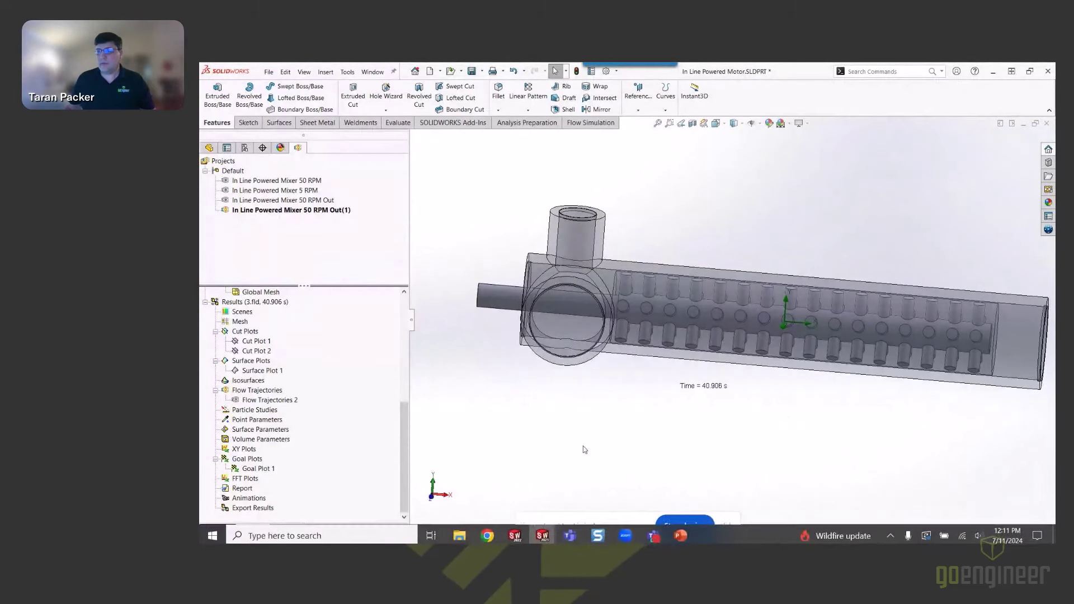
pyautogui.scroll(1, 275, 410)
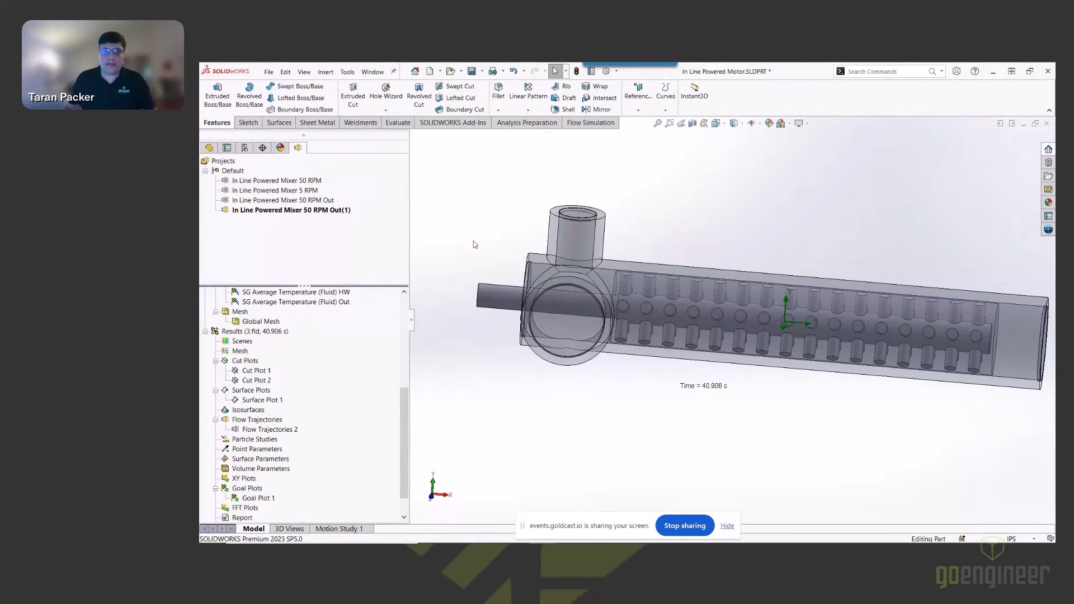
pyautogui.hotkey('ctrl', 'Tab')
pyautogui.hotkey('ctrl', 'Tab')
pyautogui.hotkey('ctrl', 'Tab')
pyautogui.scroll(1, 633, 296)
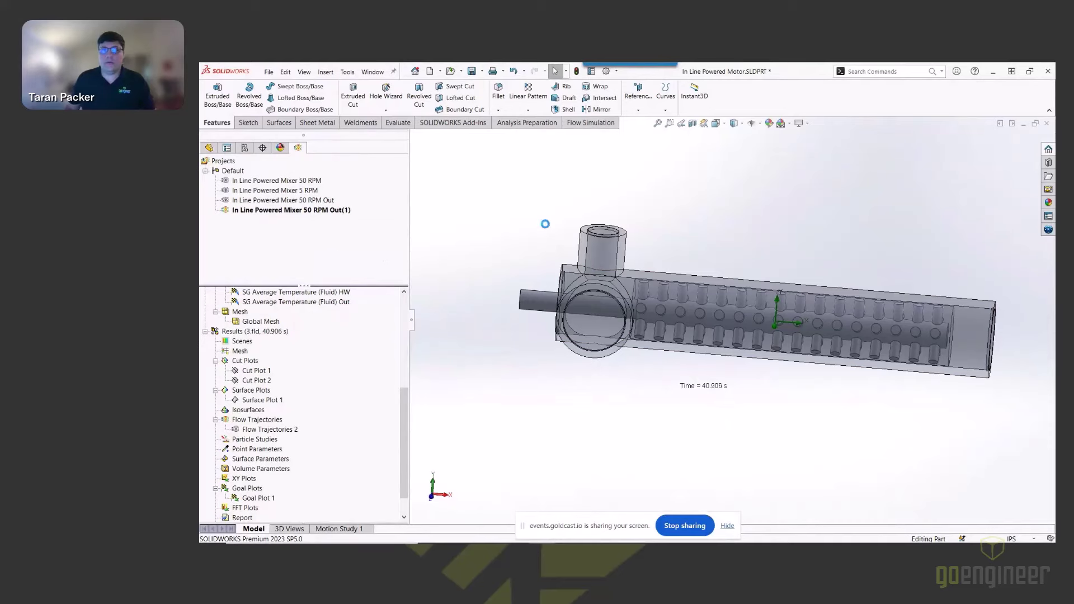
pyautogui.hotkey('ctrl', 'Tab')
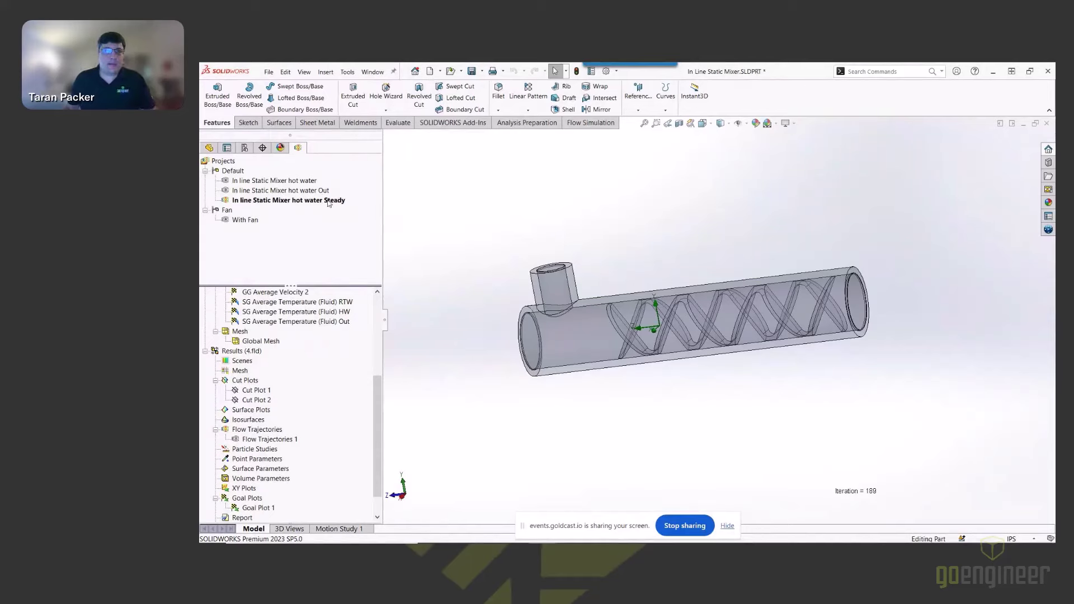
# - Activate the project In line Static Mixer hot water Out, load its results and expand them
pyautogui.doubleClick(311, 191)
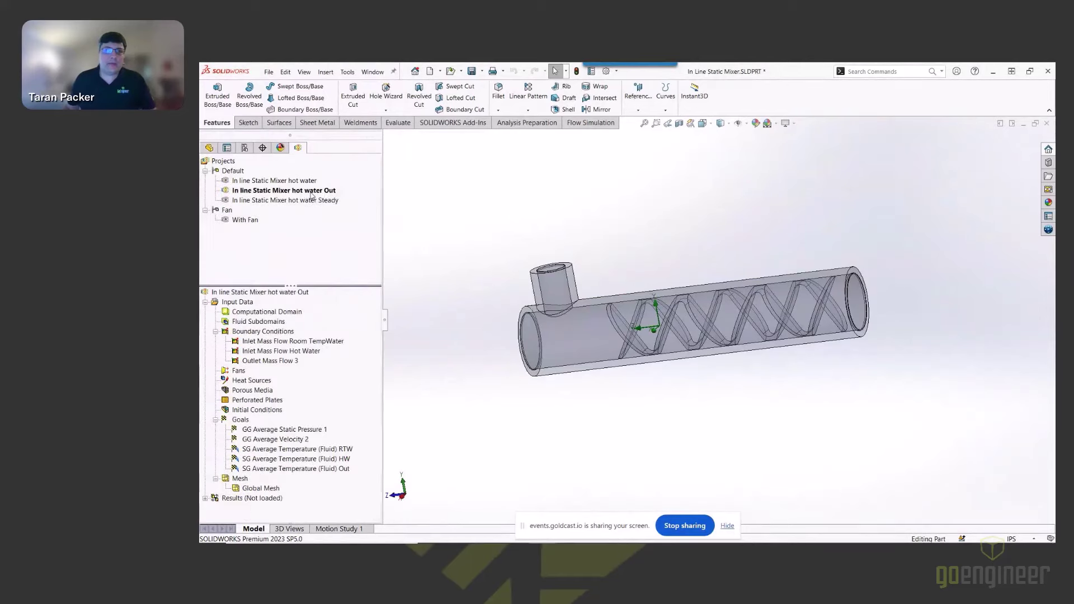
pyautogui.moveTo(537, 252); pyautogui.dragTo(539, 263, button='middle')
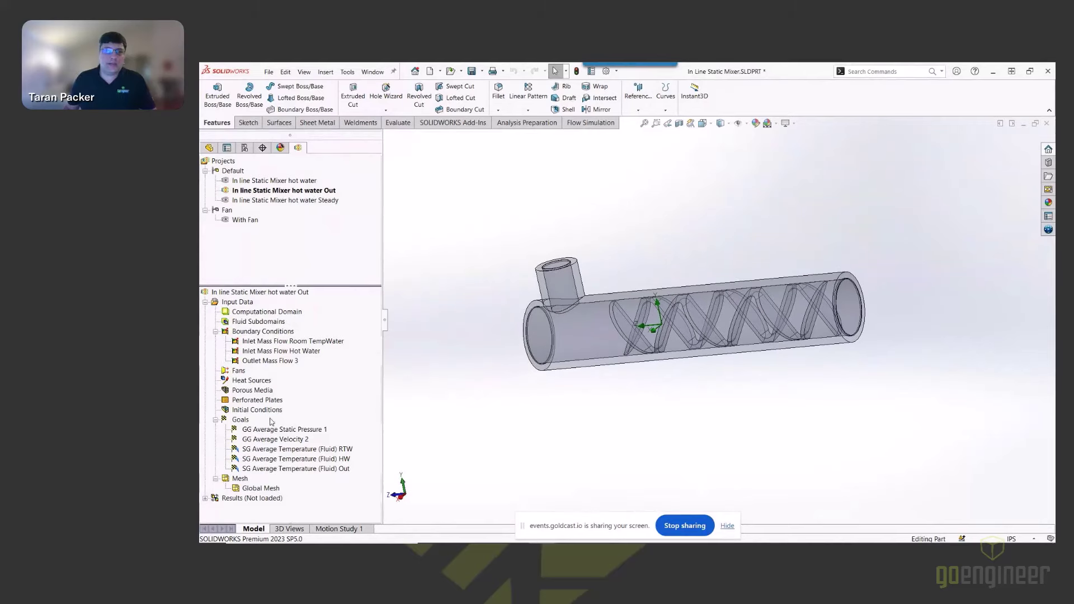
pyautogui.rightClick(258, 500)
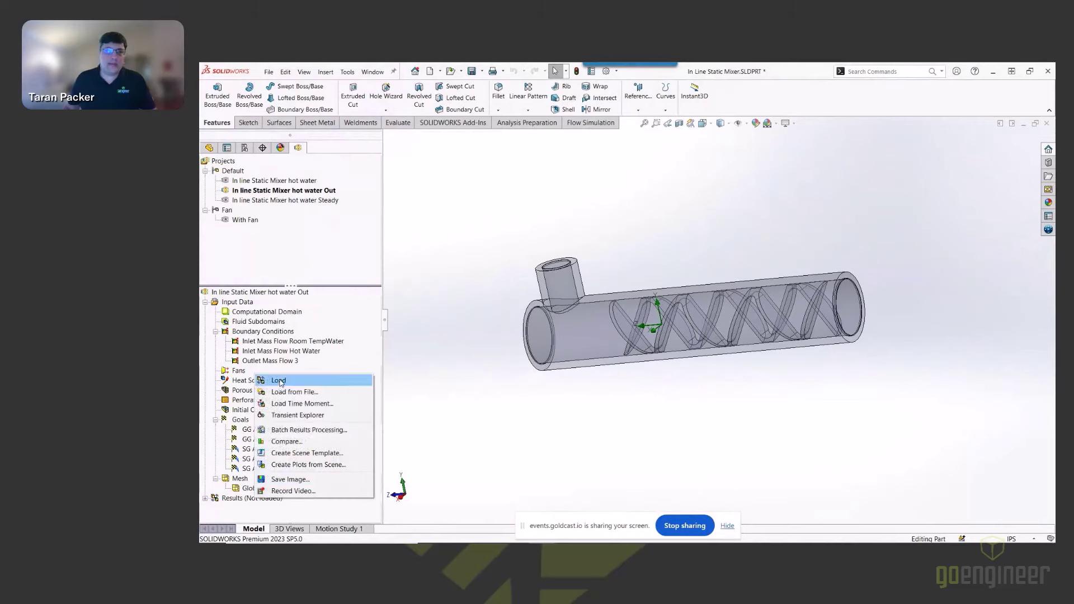
pyautogui.click(280, 384)
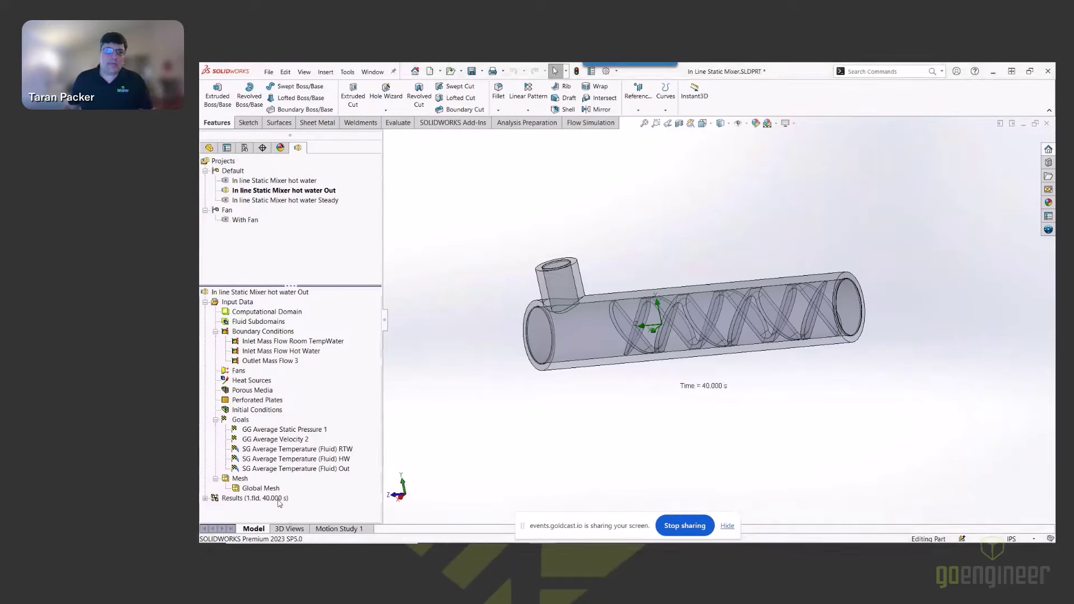
pyautogui.click(205, 499)
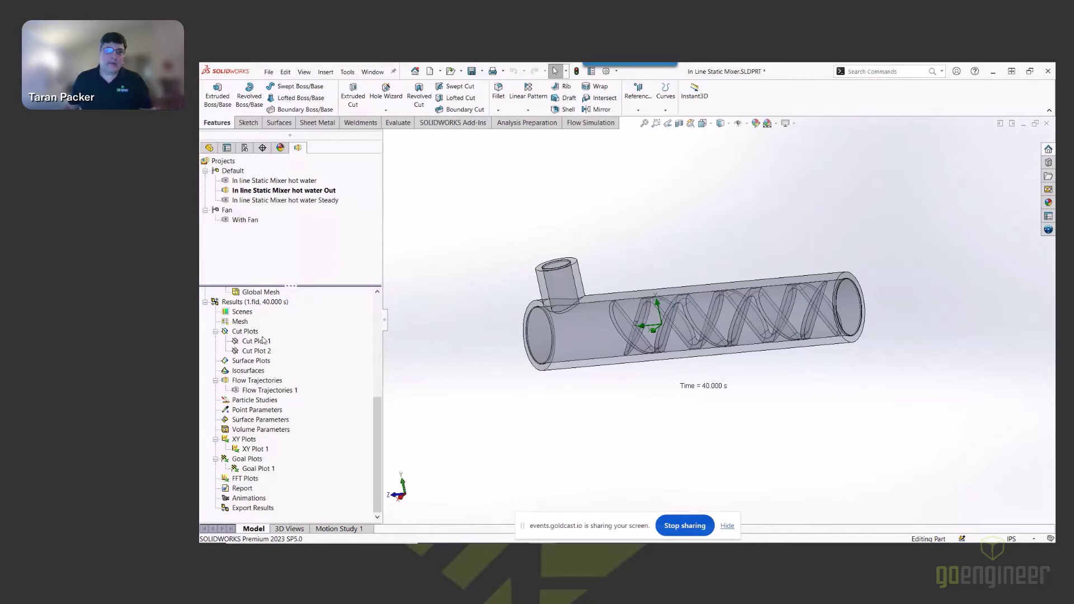
# - Show all cut plots of fluid temperature inside the static mixer
pyautogui.moveTo(675, 320); pyautogui.dragTo(634, 321, button='middle')
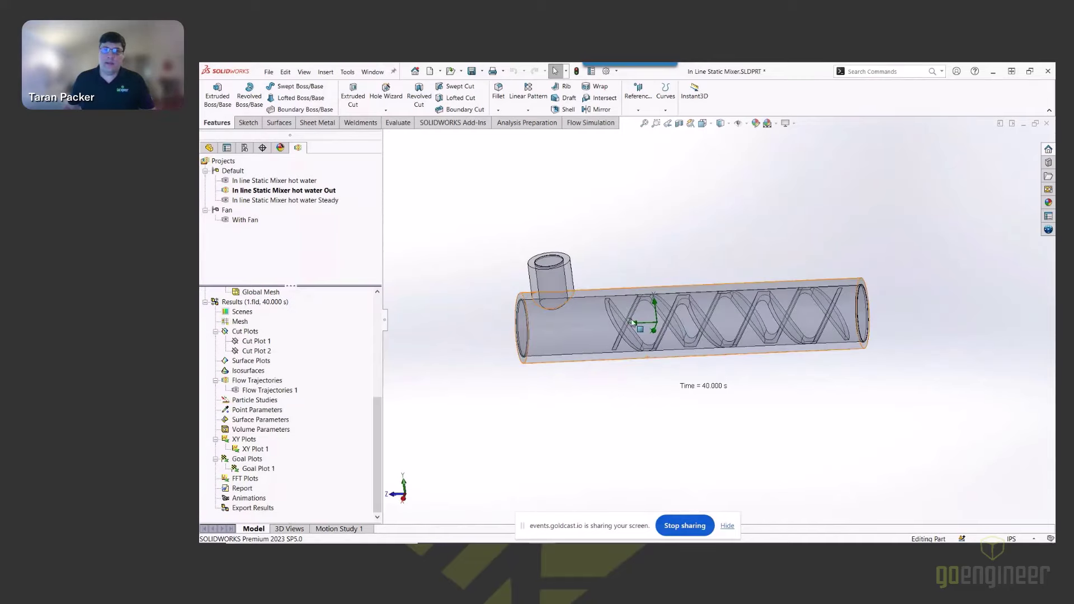
pyautogui.scroll(7, 243, 378)
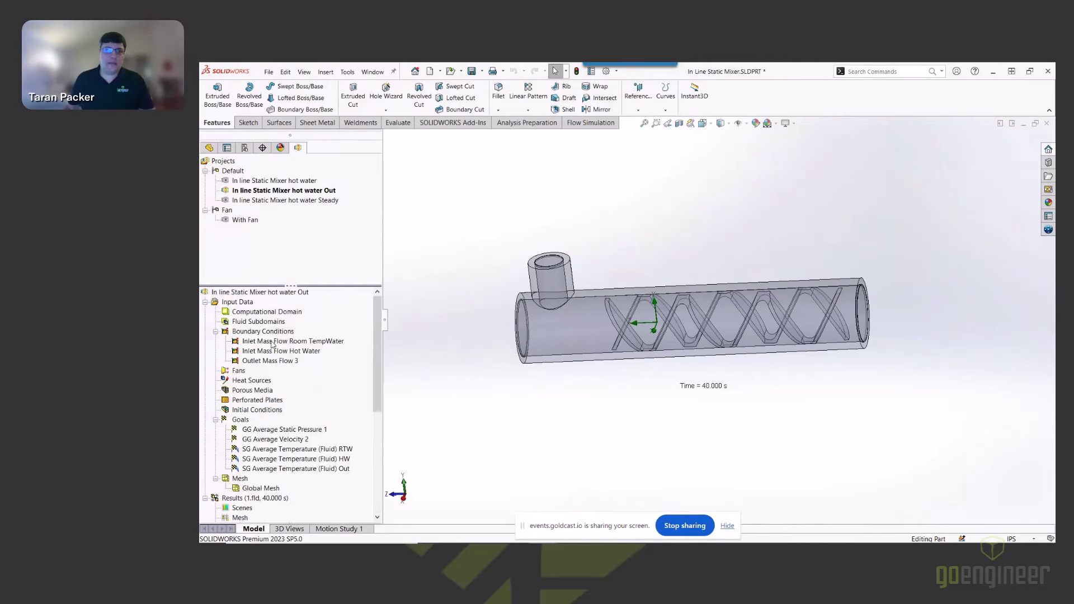
pyautogui.scroll(-7, 275, 364)
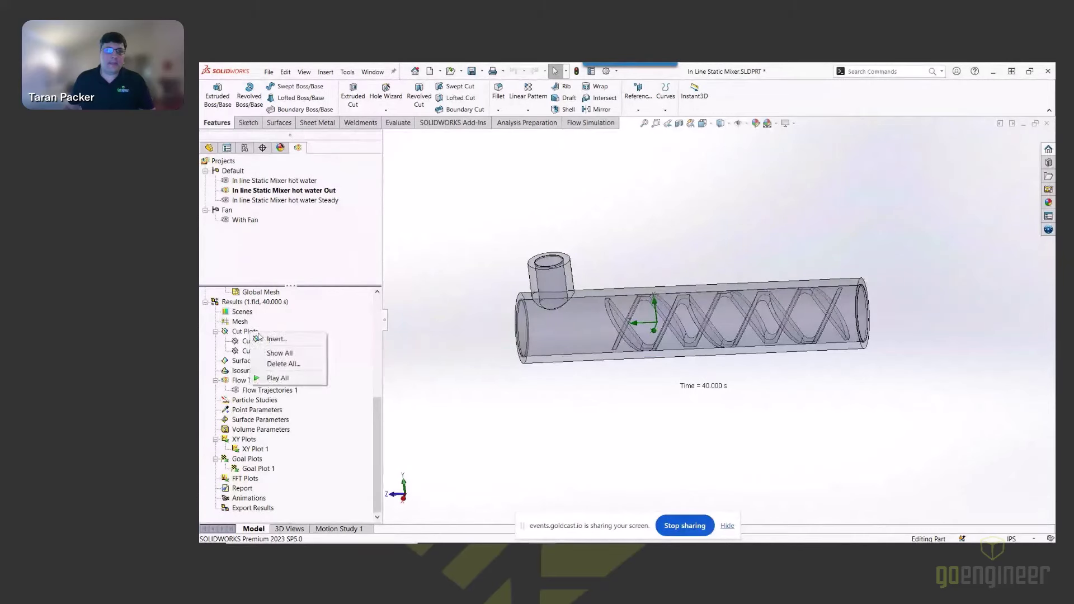
pyautogui.click(275, 352)
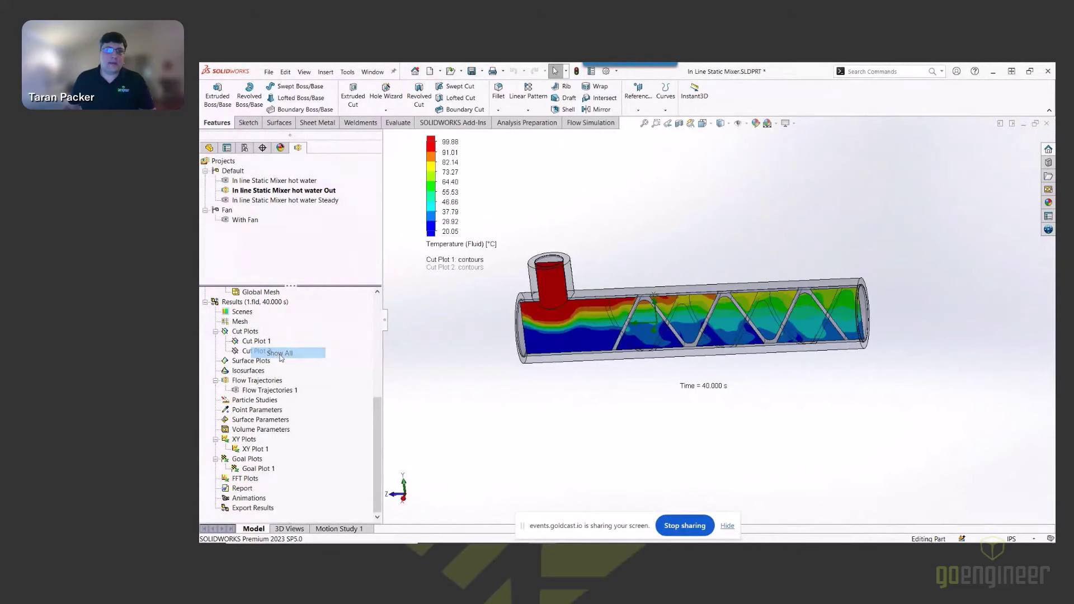
pyautogui.moveTo(666, 311); pyautogui.dragTo(646, 306, button='middle')
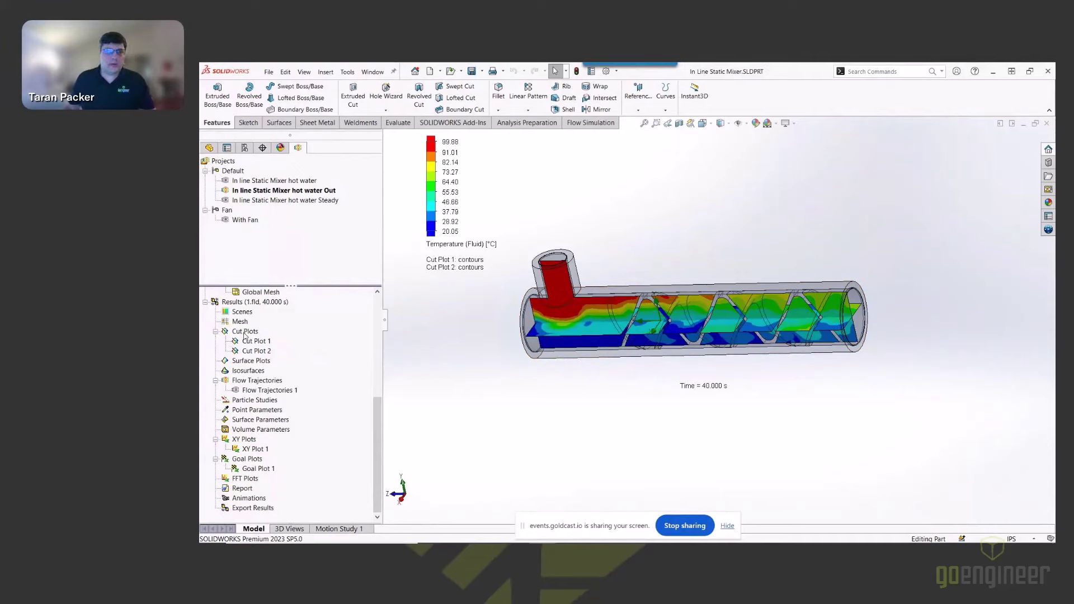
# - Start Transient Explorer and play the fluid temperature cut plots, viewing the mixer from several angles
pyautogui.rightClick(250, 305)
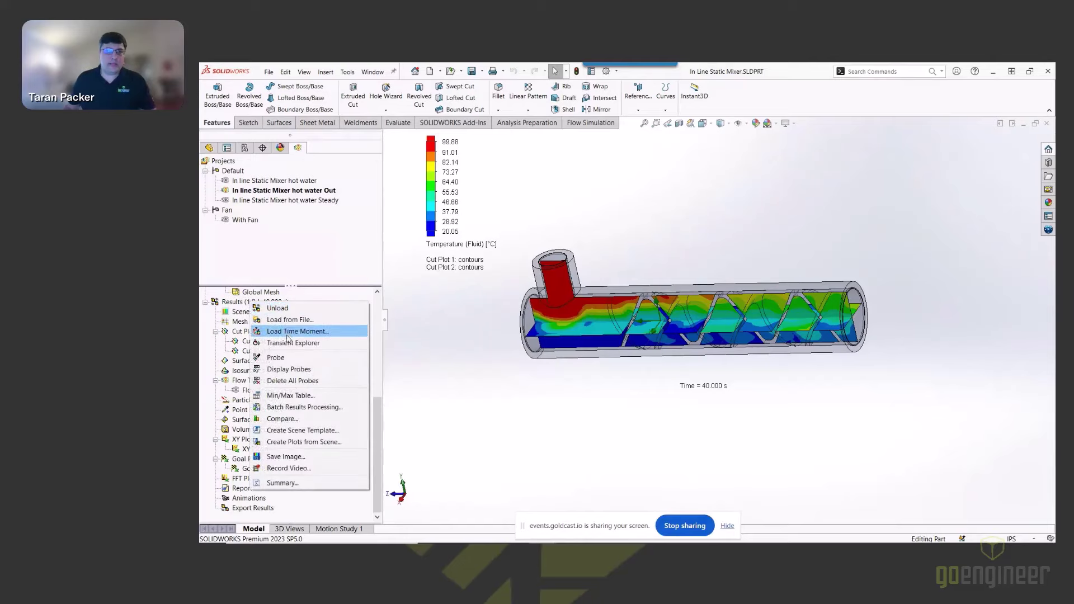
pyautogui.click(292, 344)
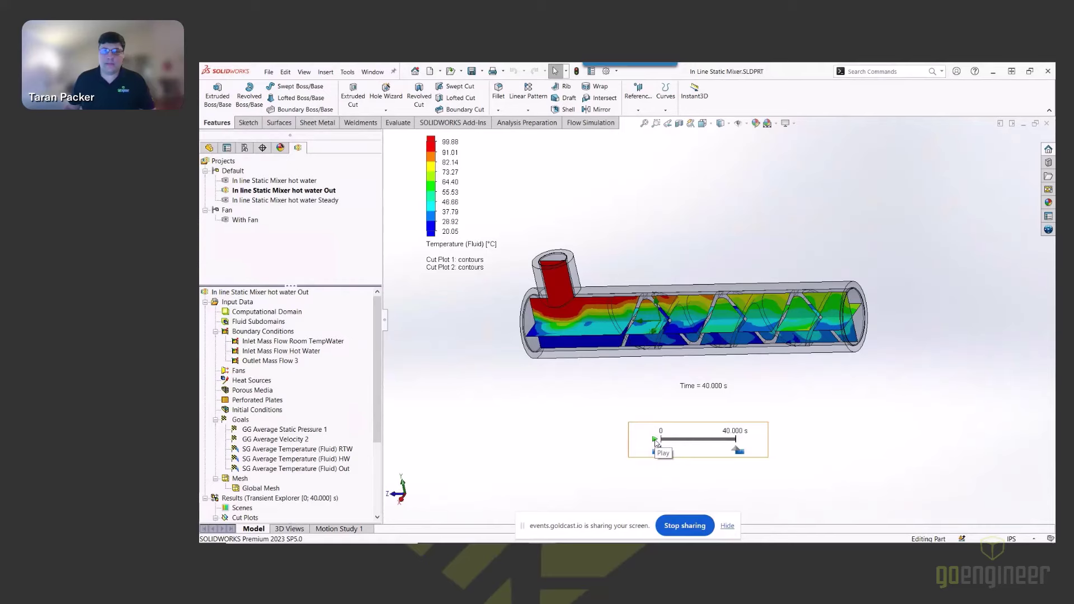
pyautogui.click(656, 441)
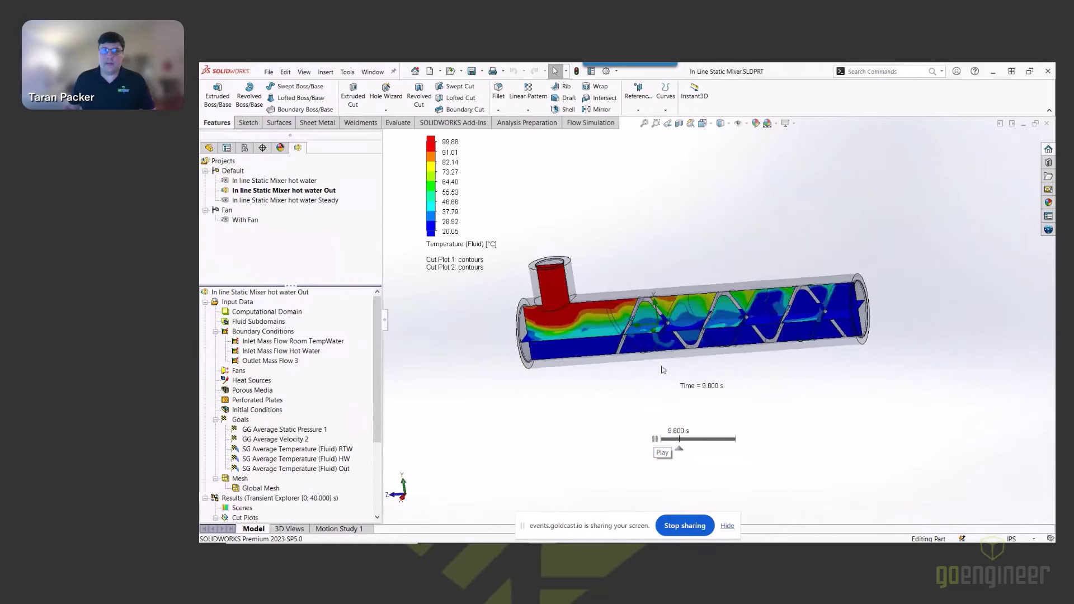
pyautogui.scroll(-2, 721, 346)
pyautogui.moveTo(721, 347); pyautogui.dragTo(592, 321, button='middle')
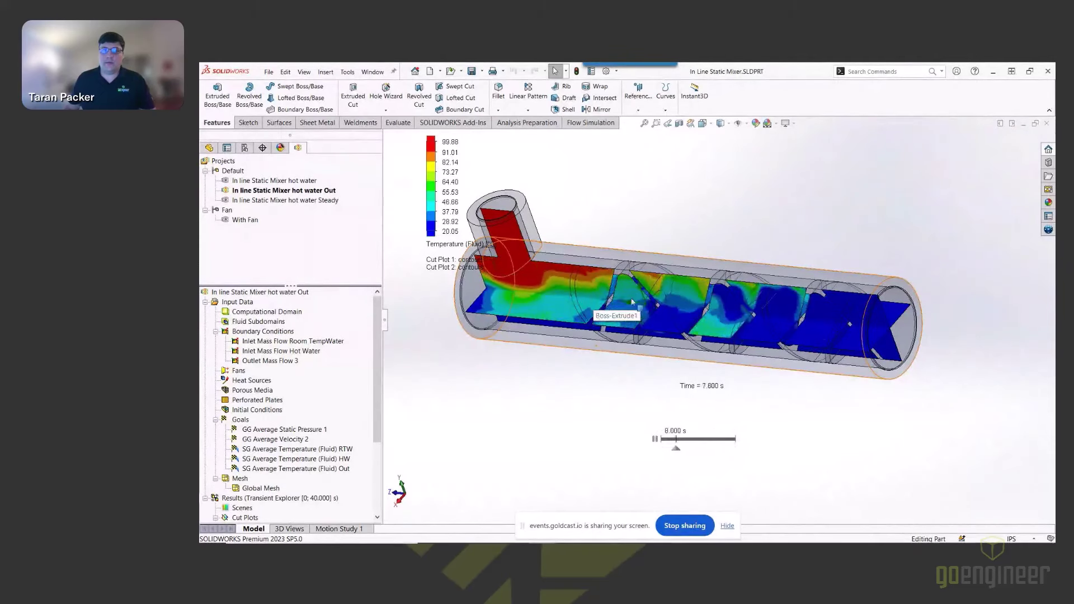
pyautogui.moveTo(727, 306); pyautogui.dragTo(682, 309, button='middle')
pyautogui.moveTo(734, 354); pyautogui.dragTo(472, 352, button='middle')
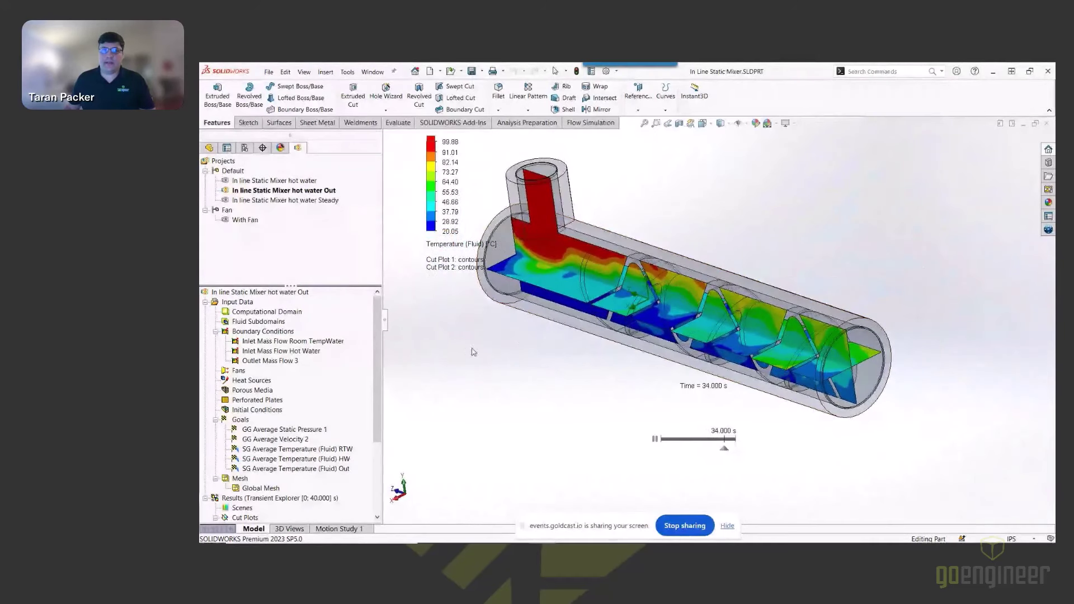
# - Change the plotted parameter of the cut plots to Velocity and play the transient animation
pyautogui.click(463, 247)
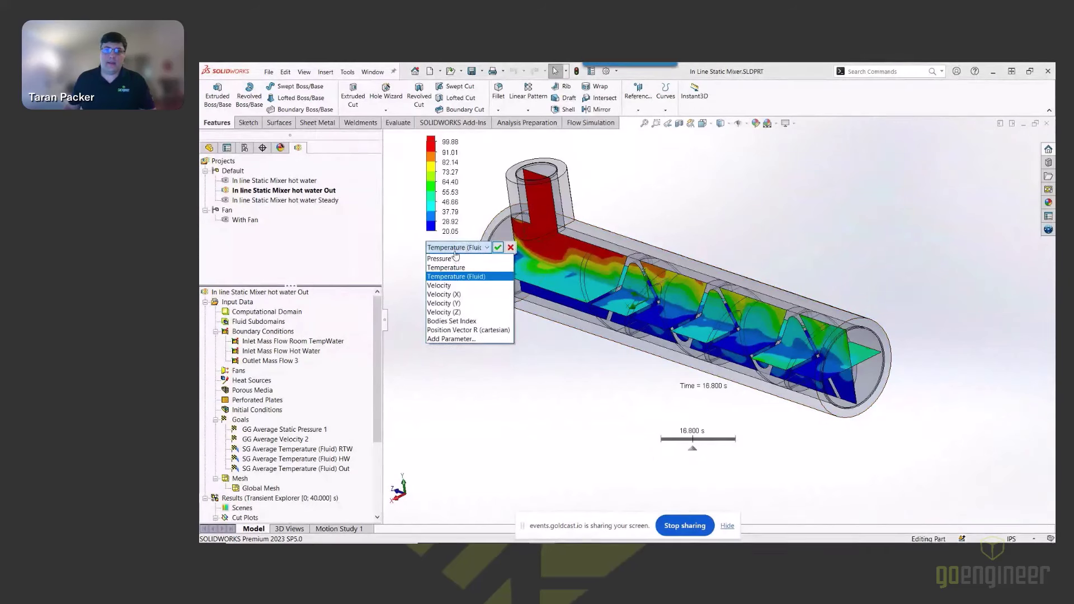
pyautogui.click(442, 286)
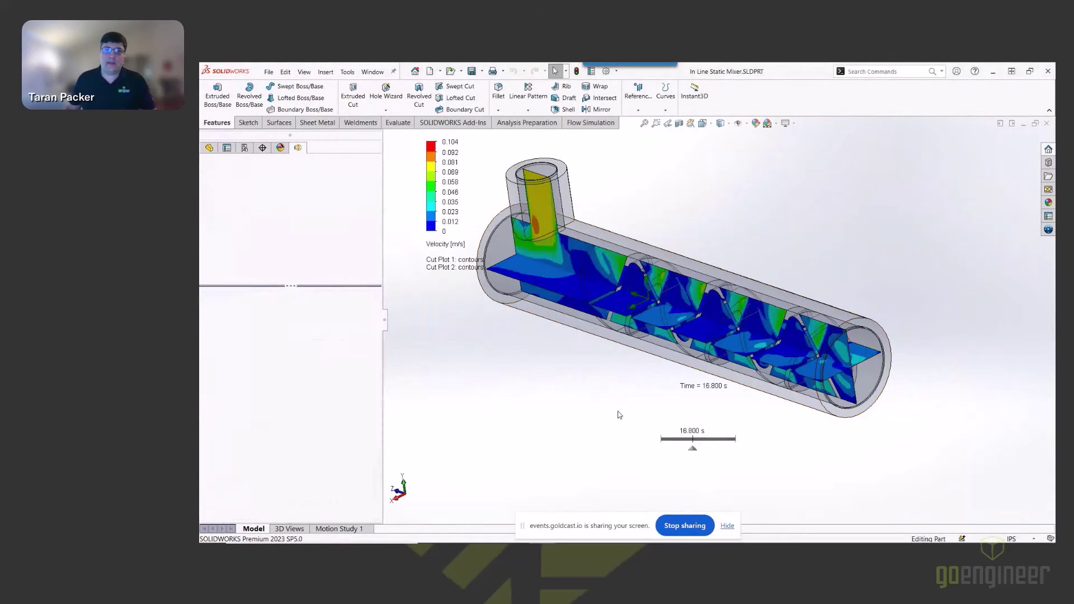
pyautogui.moveTo(646, 425)
pyautogui.moveTo(646, 414); pyautogui.dragTo(698, 396, button='middle')
pyautogui.scroll(1, 623, 395)
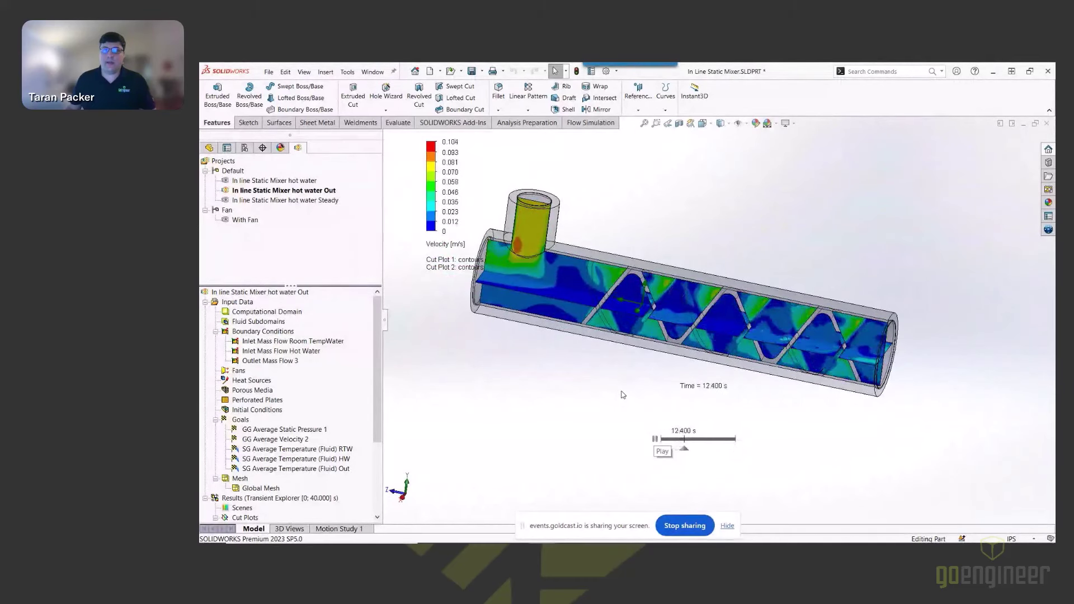
pyautogui.moveTo(635, 442)
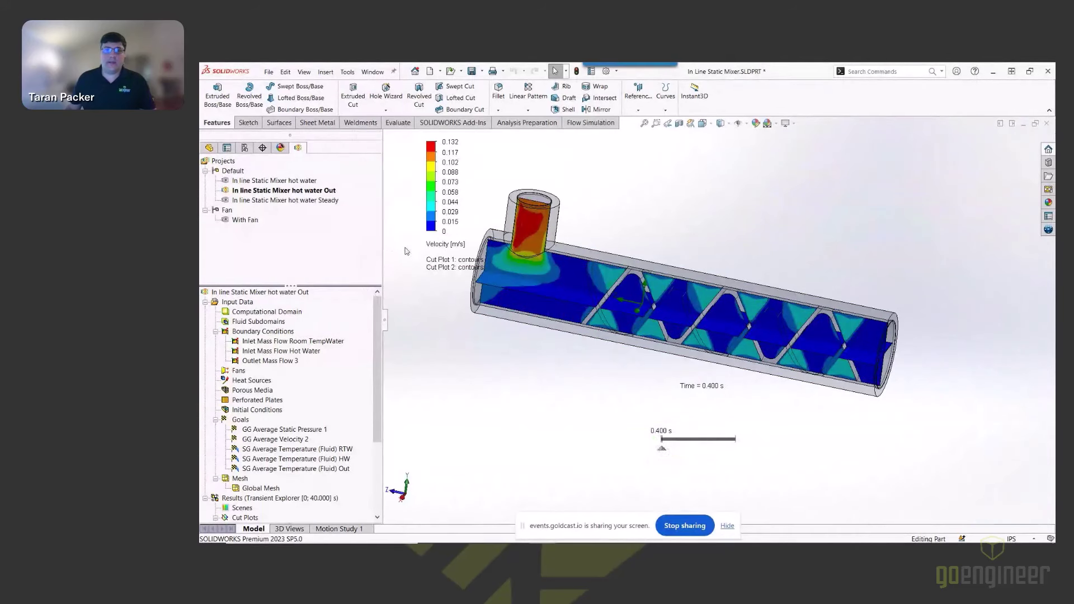
# - Set the cut plots' parameter to Temperature and replay the transient animation
pyautogui.click(434, 246)
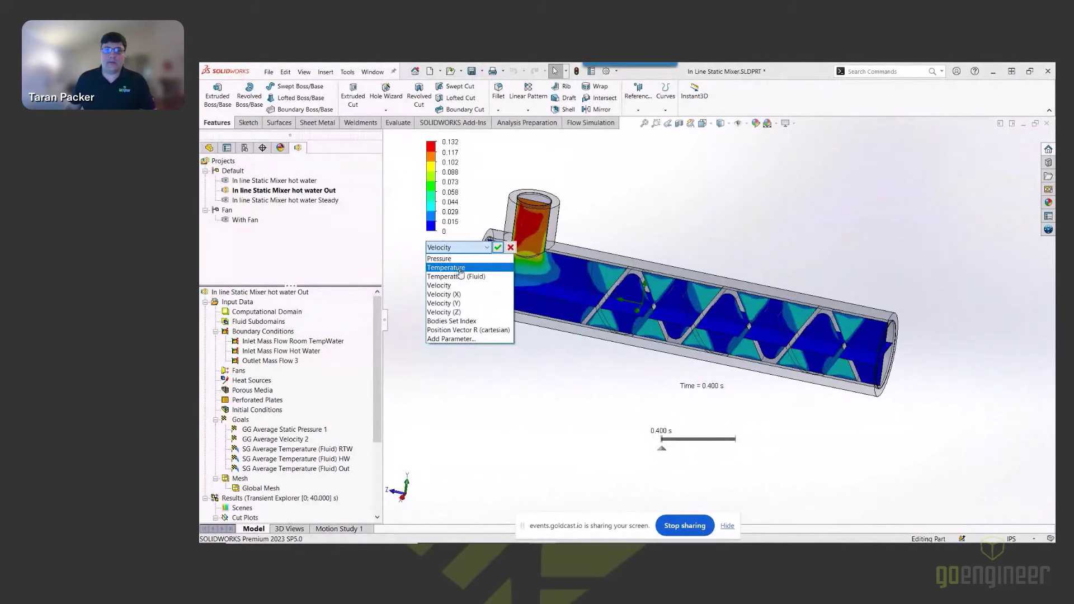
pyautogui.click(460, 268)
pyautogui.click(498, 247)
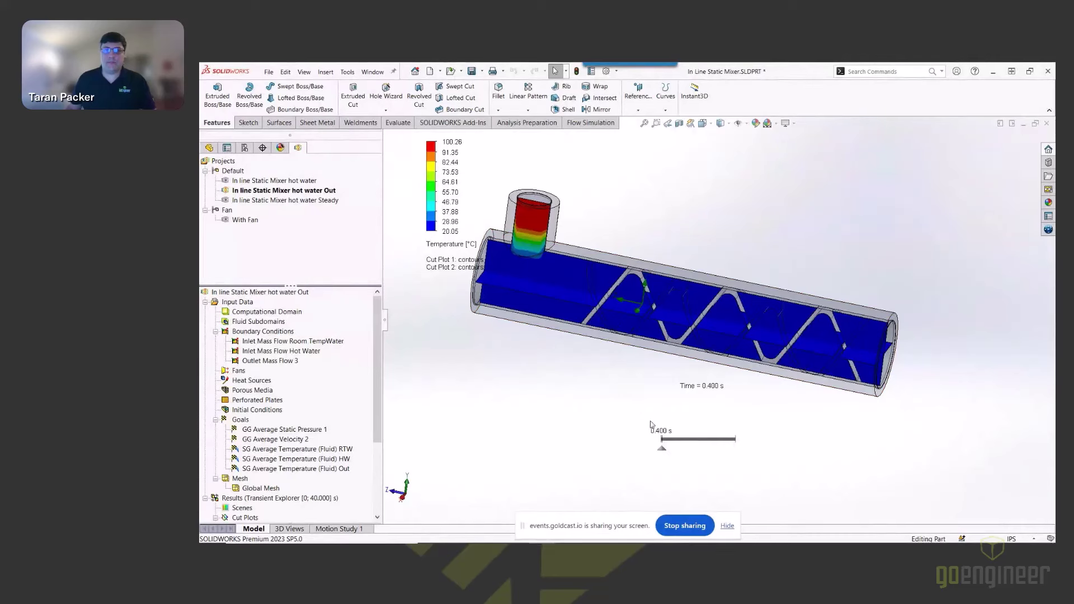
pyautogui.click(655, 440)
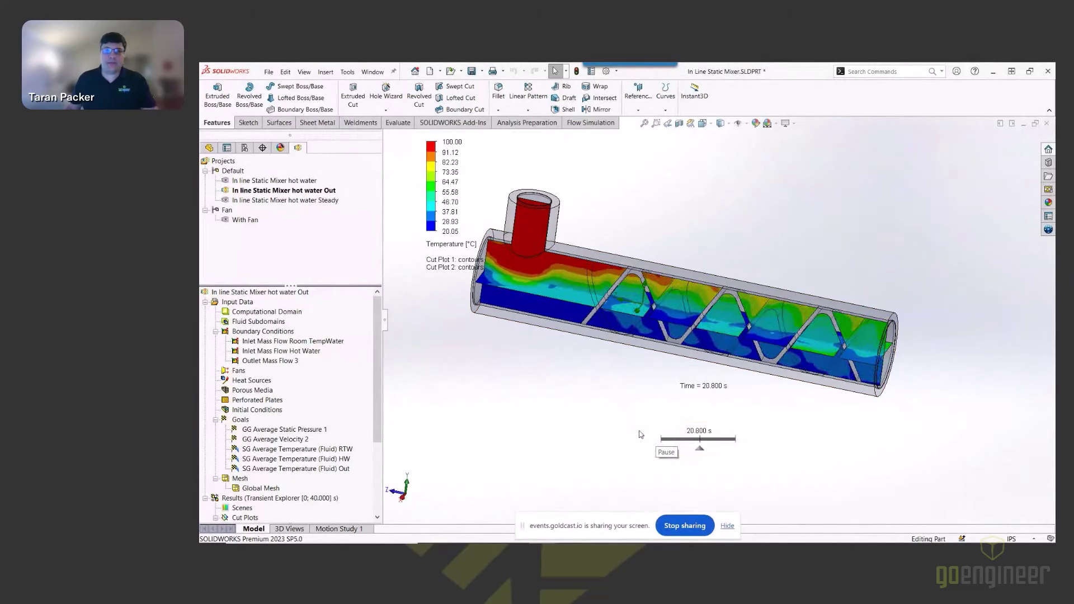
# - Exit Transient Explorer and hide all cut plots of the static mixer
pyautogui.scroll(-4, 263, 451)
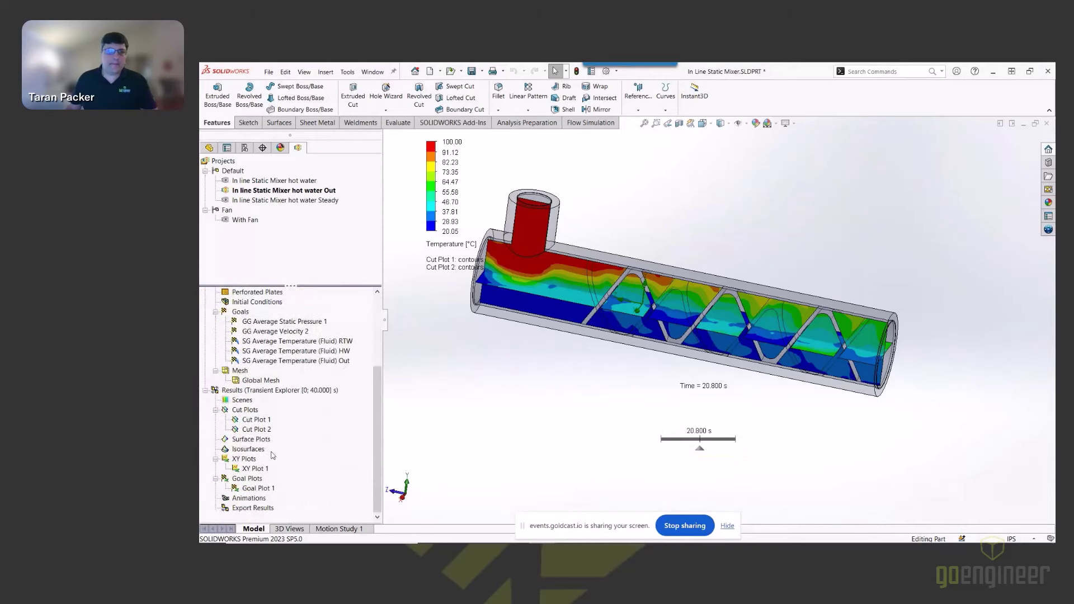
pyautogui.rightClick(265, 391)
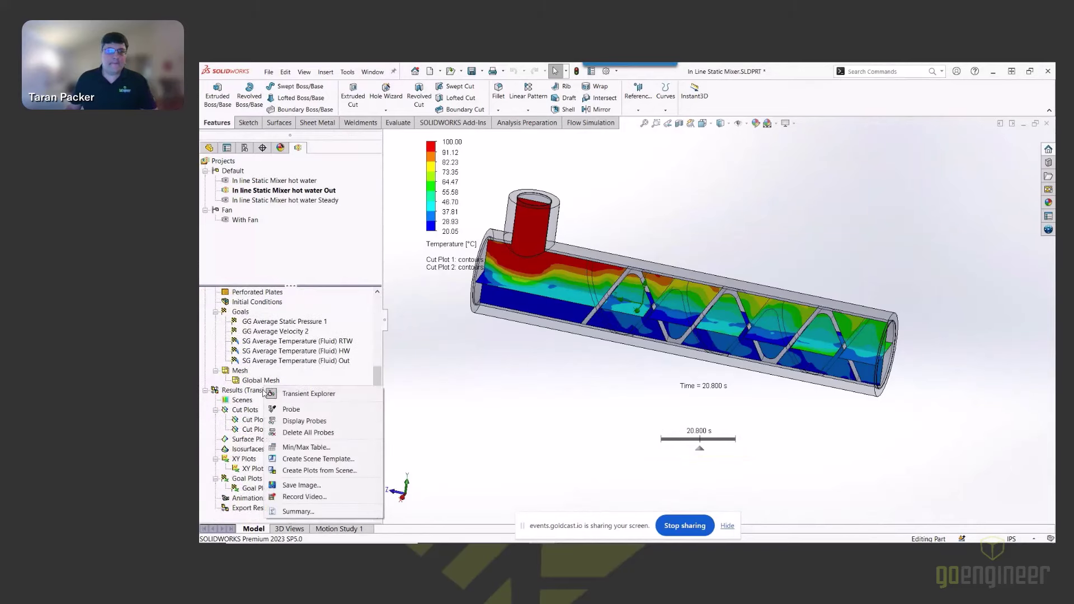
pyautogui.click(282, 394)
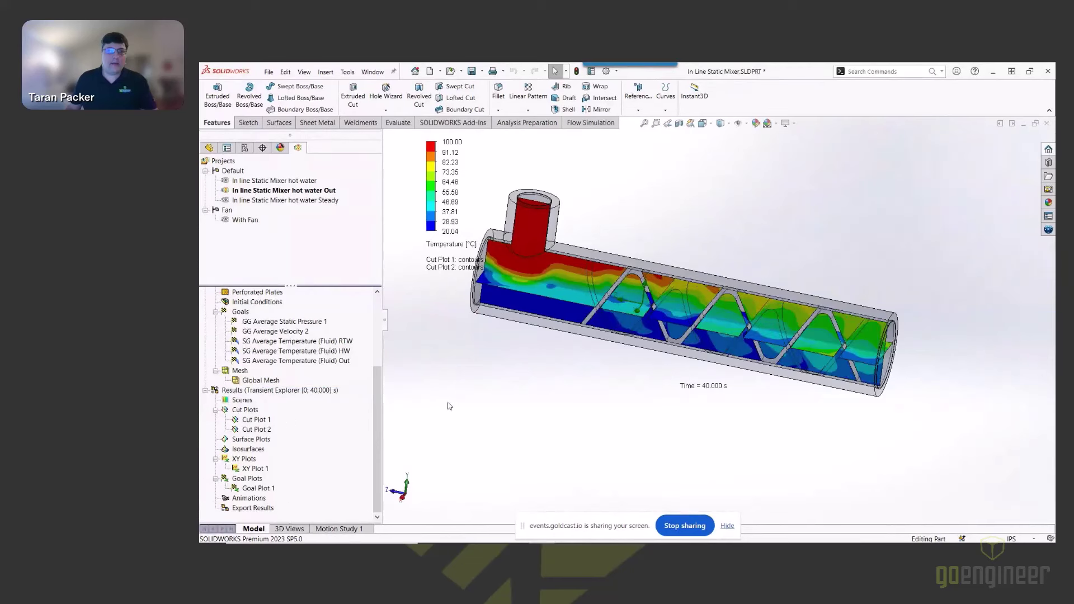
pyautogui.scroll(-7, 265, 440)
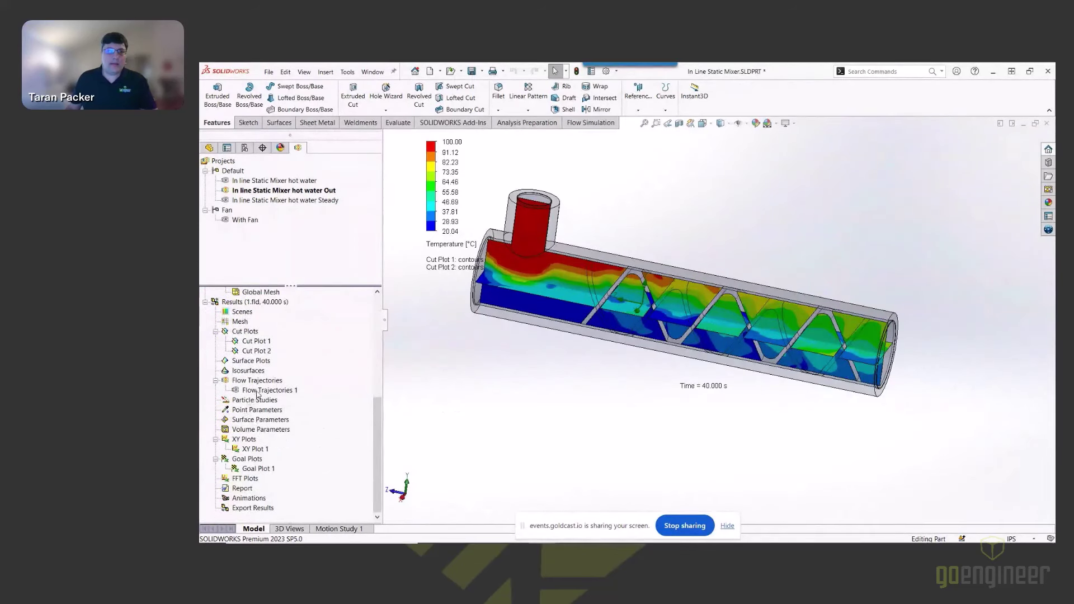
pyautogui.rightClick(258, 394)
pyautogui.rightClick(247, 334)
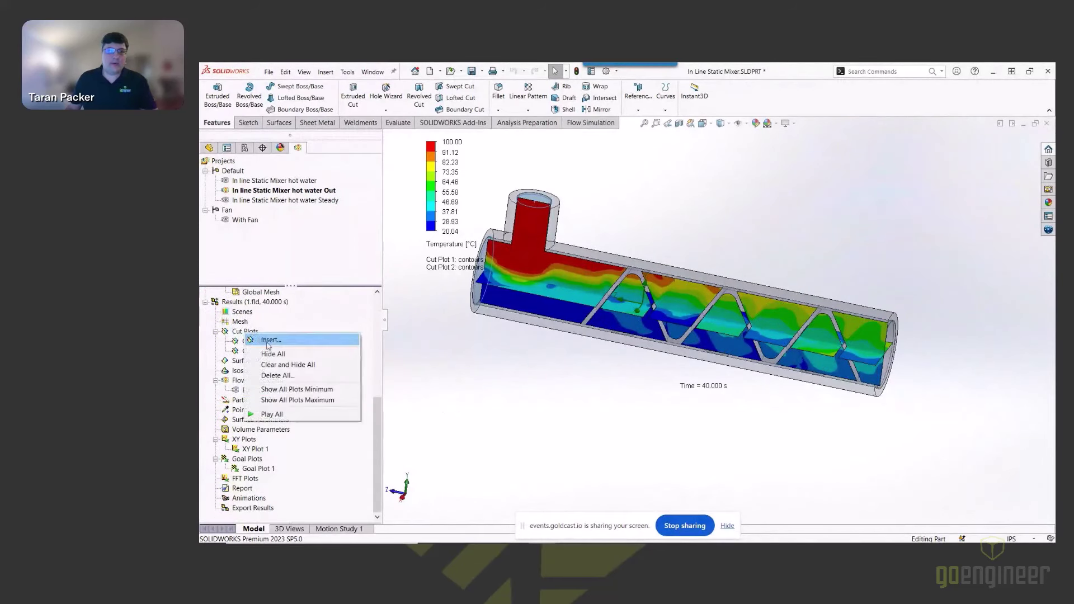
pyautogui.click(268, 353)
# - Show Flow Trajectories 1 of the static mixer and play its animation
pyautogui.click(241, 391)
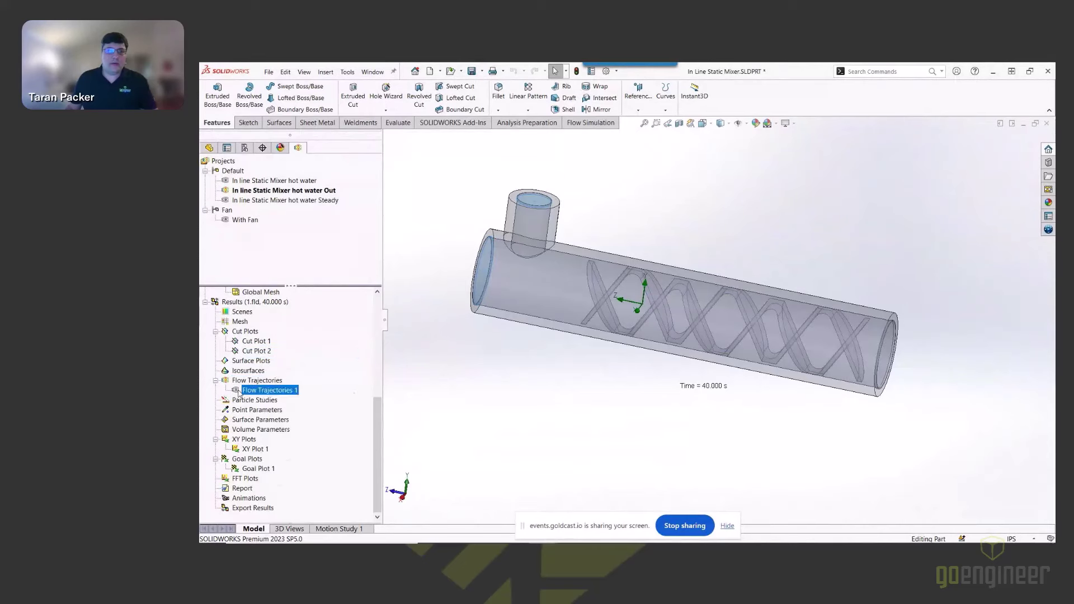
pyautogui.rightClick(241, 392)
pyautogui.click(272, 411)
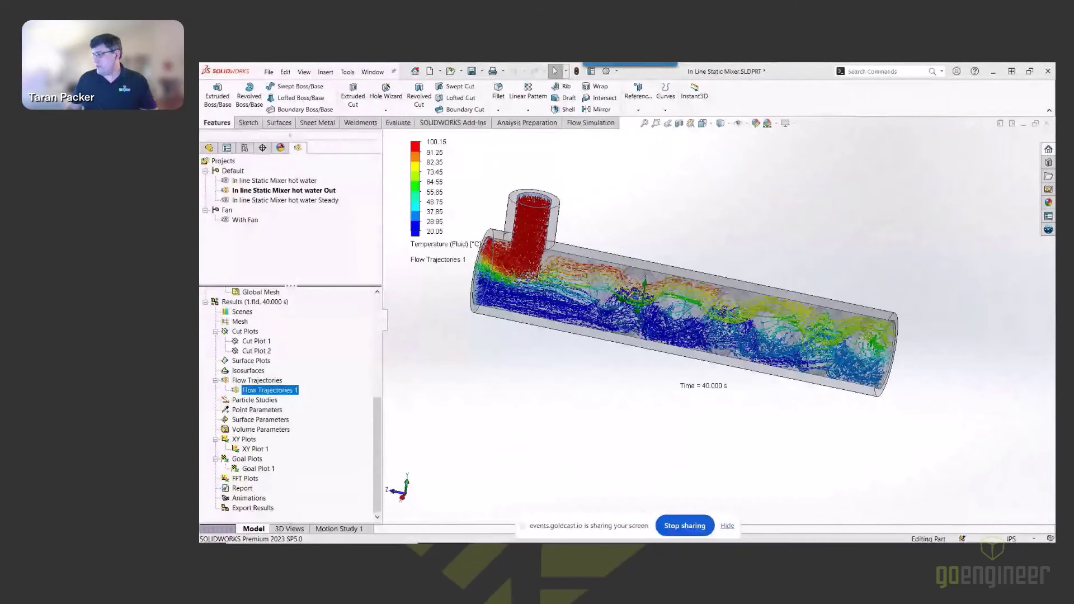
pyautogui.rightClick(254, 390)
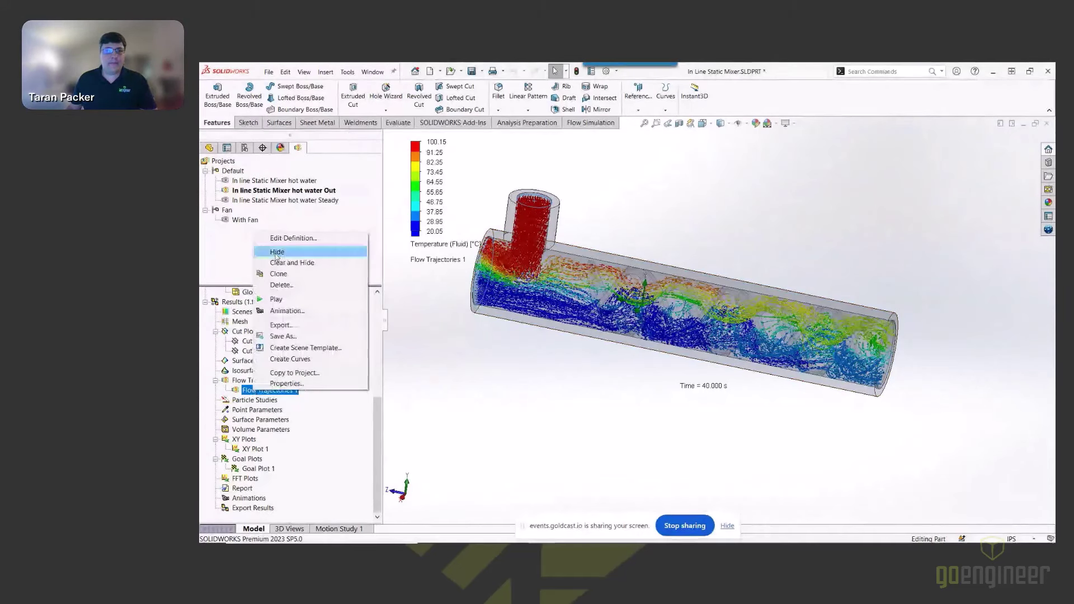
pyautogui.click(276, 299)
# - Examine the animated fluid temperature trajectories close up along the inlets and the mixing blades
pyautogui.scroll(-3, 579, 297)
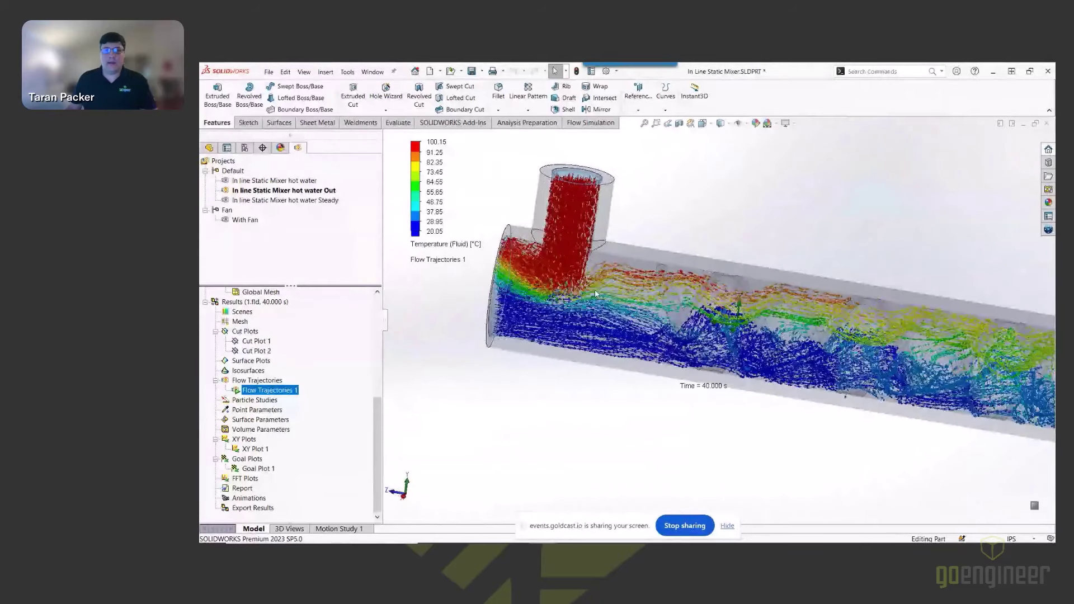
pyautogui.scroll(-1, 772, 344)
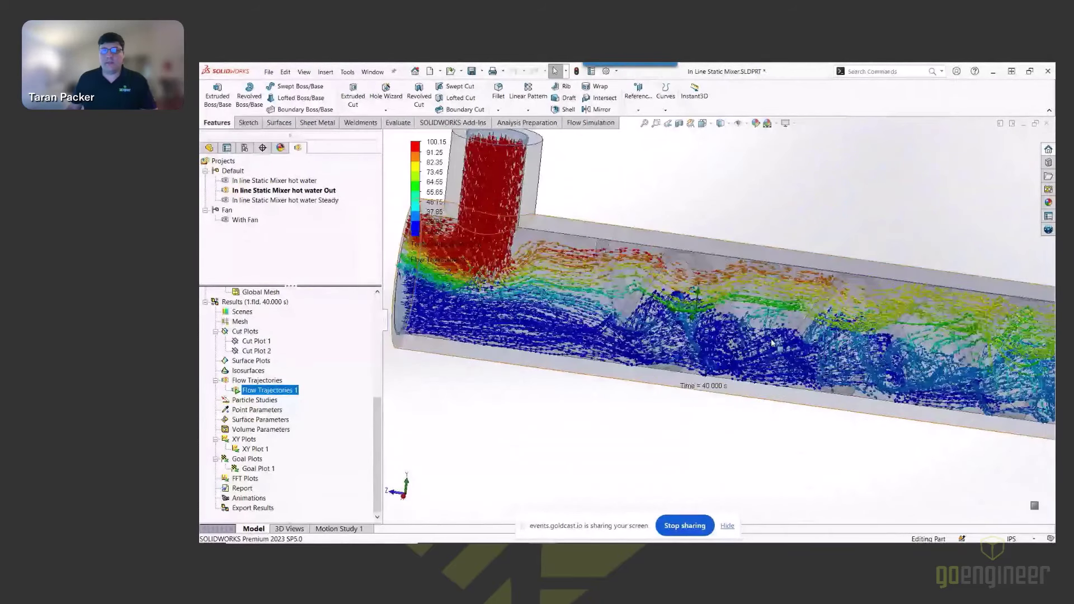
pyautogui.scroll(4, 755, 321)
pyautogui.moveTo(773, 336); pyautogui.dragTo(733, 330, button='middle')
pyautogui.scroll(-2, 839, 336)
pyautogui.scroll(-3, 755, 304)
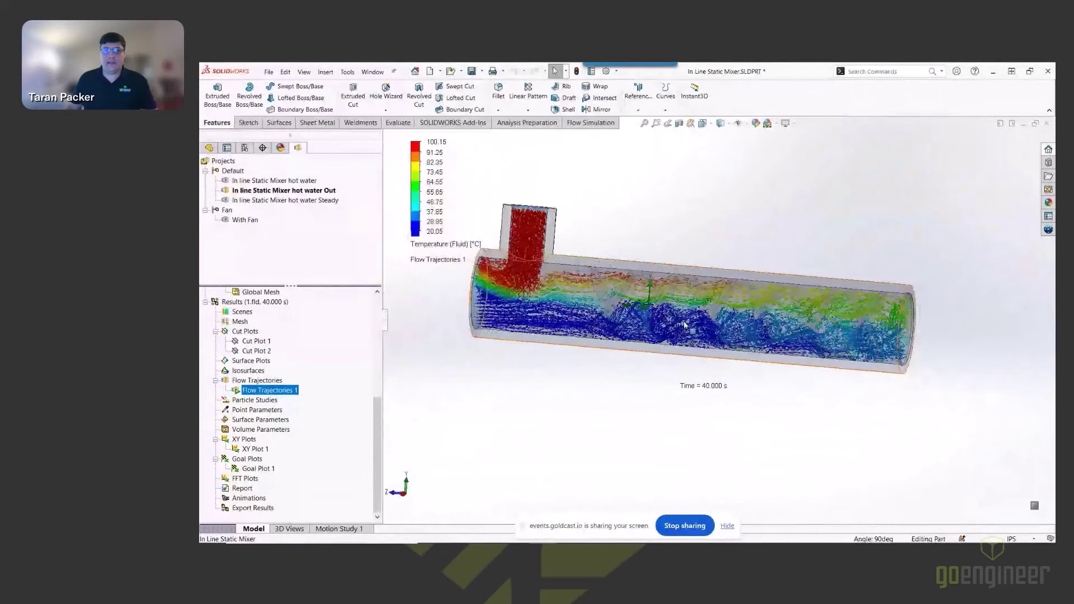
pyautogui.scroll(-3, 595, 314)
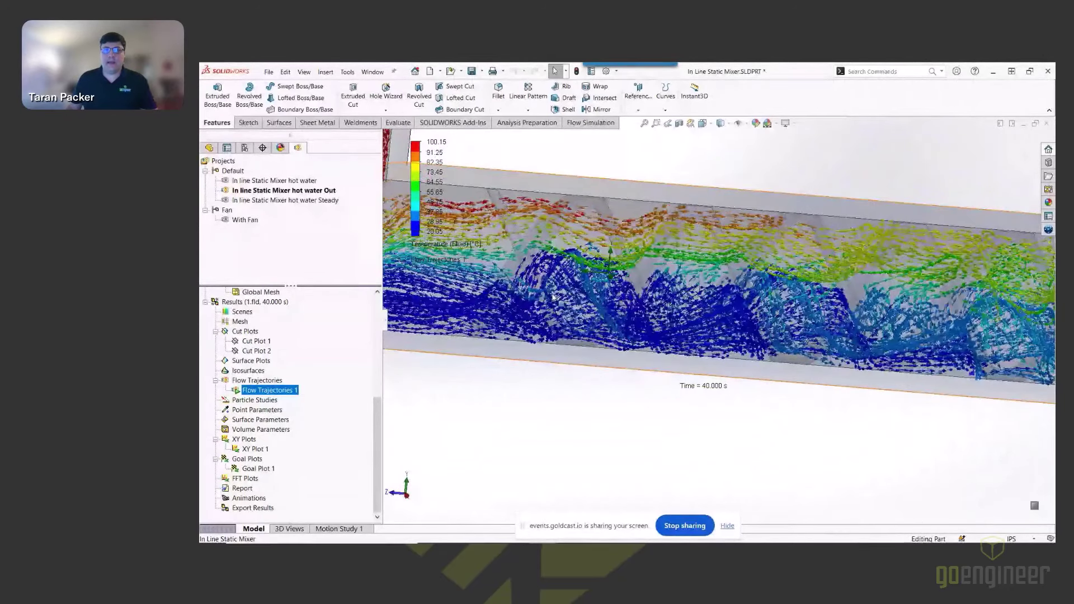
pyautogui.moveTo(780, 312); pyautogui.dragTo(749, 310, button='middle')
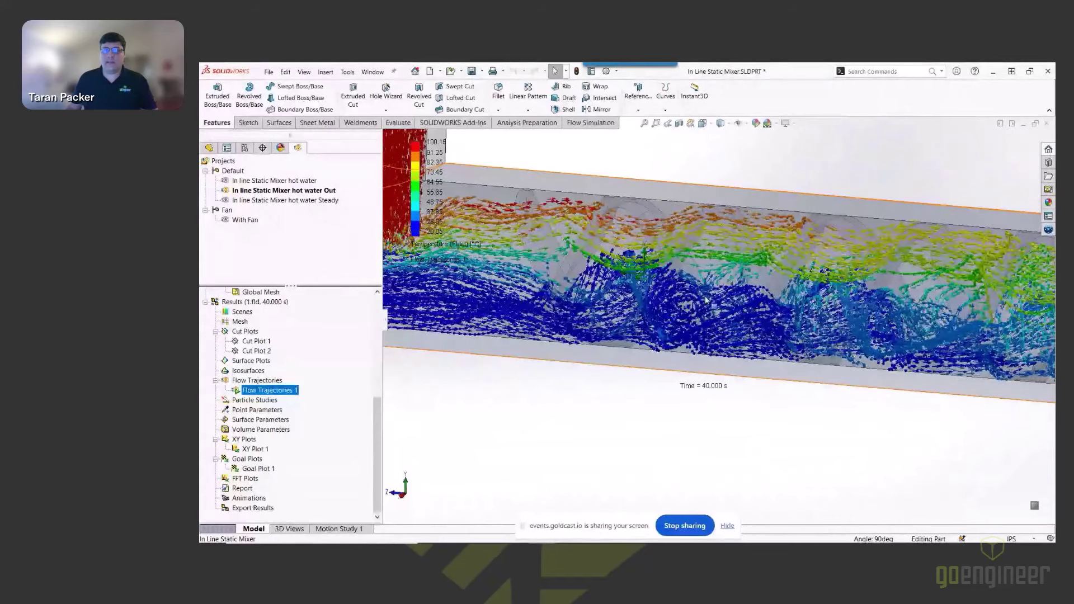
pyautogui.scroll(3, 871, 320)
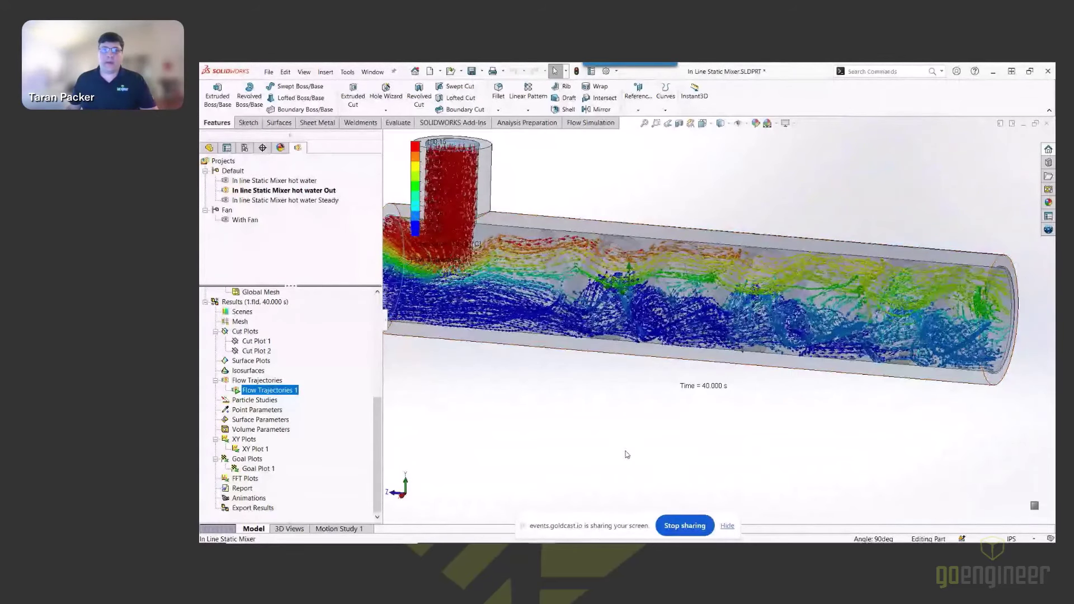
pyautogui.scroll(2, 586, 443)
# - Hide Flow Trajectories 1 of the static mixer
pyautogui.click(539, 454)
pyautogui.rightClick(284, 391)
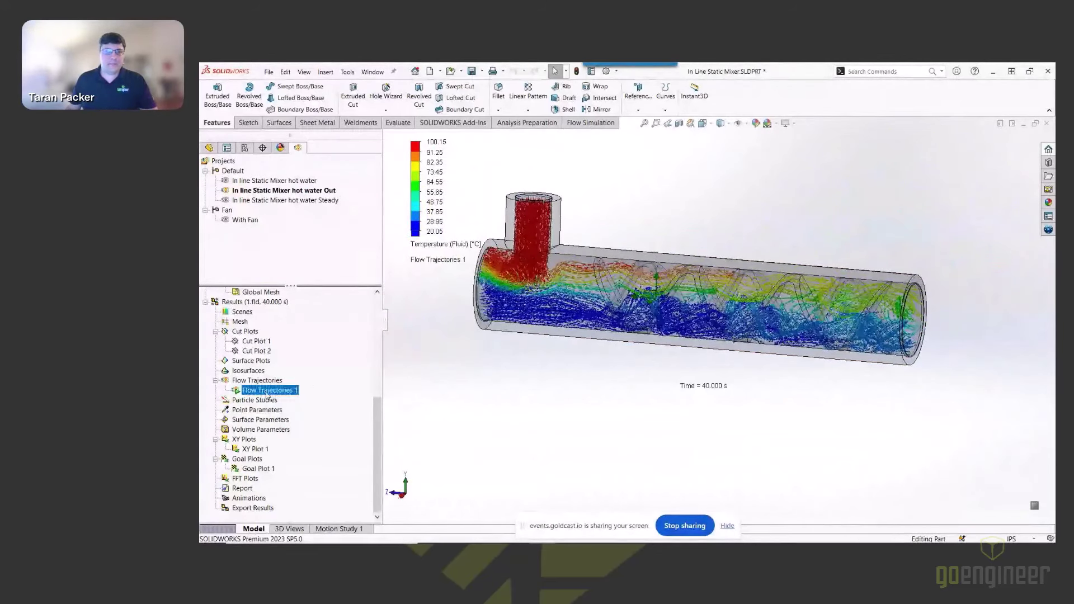
pyautogui.click(291, 253)
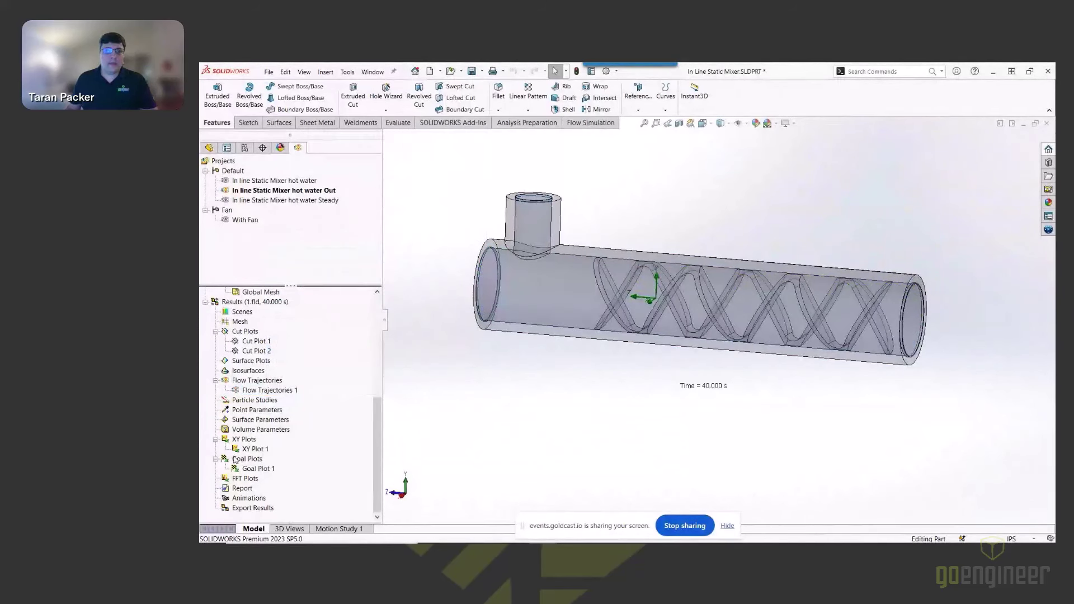
# - Open the definition of Goal Plot 1, show its summary of the three fluid temperature goals and enlarge the results pane
pyautogui.rightClick(251, 469)
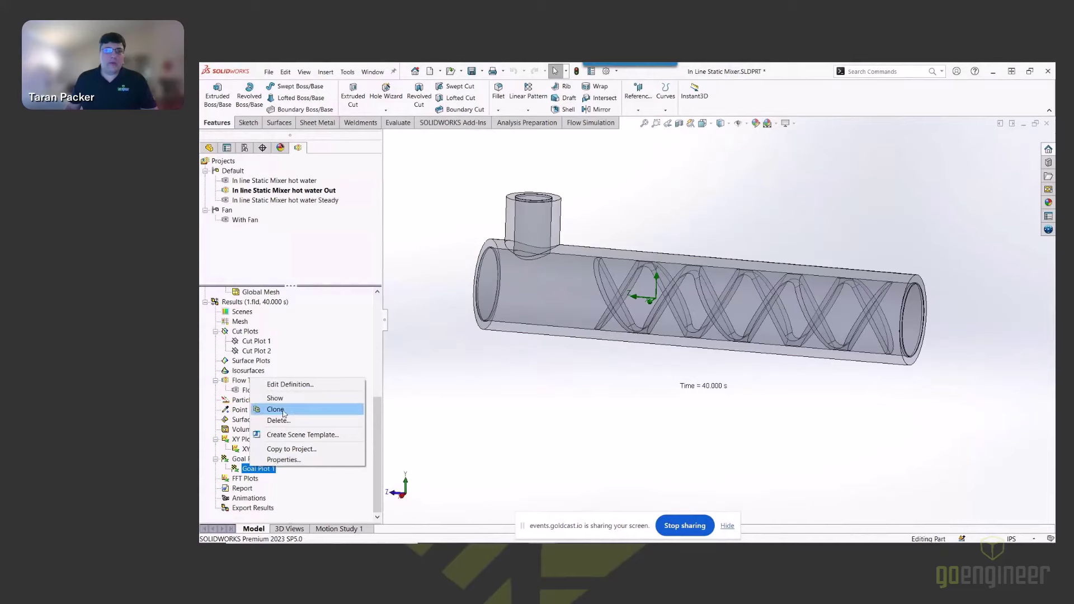
pyautogui.click(289, 385)
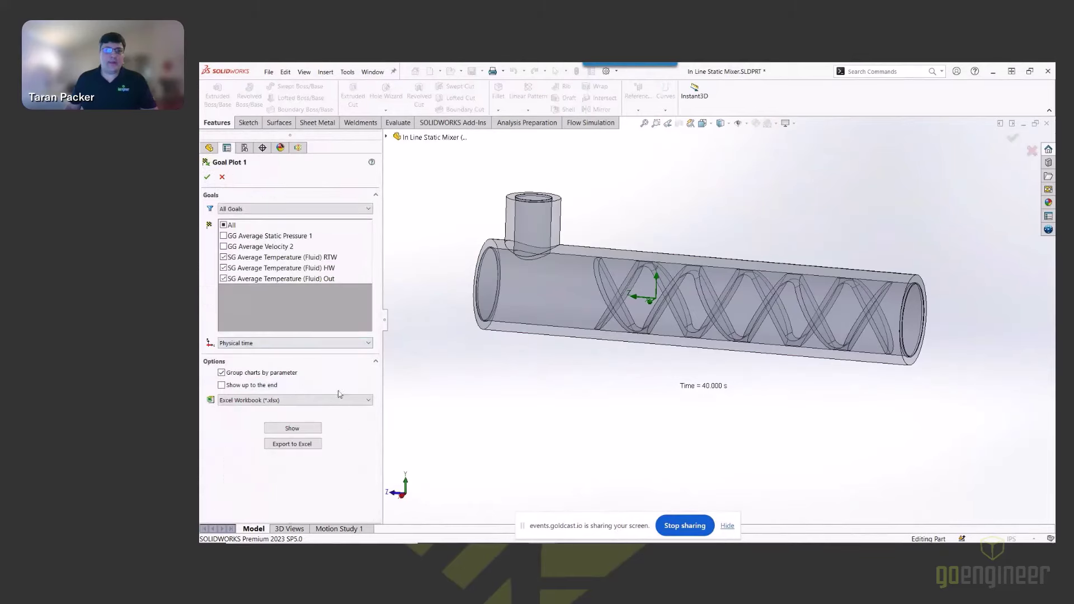
pyautogui.click(294, 430)
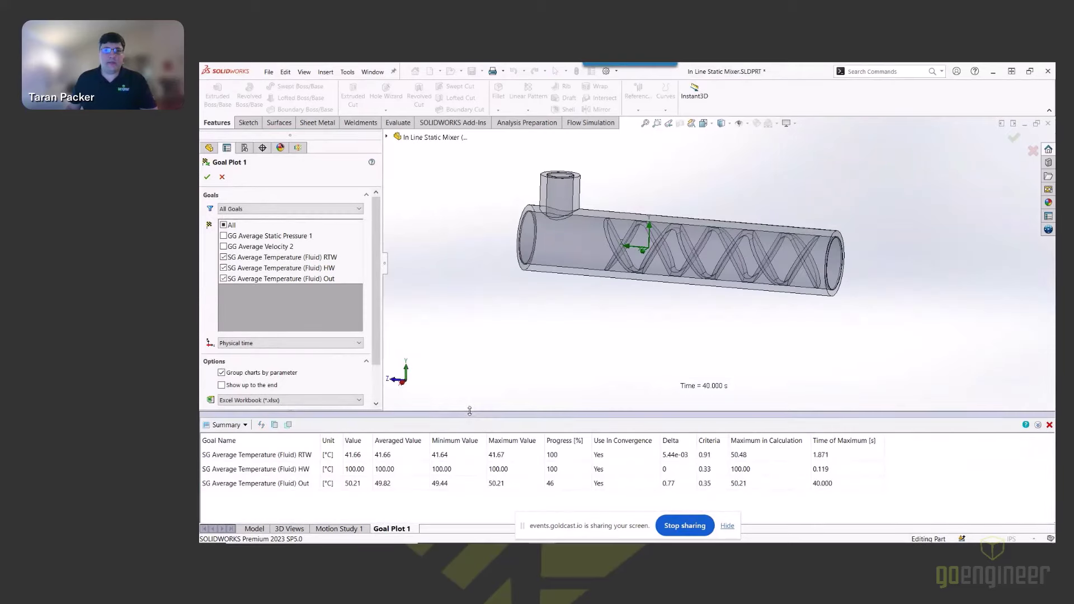
pyautogui.moveTo(469, 412); pyautogui.dragTo(469, 311)
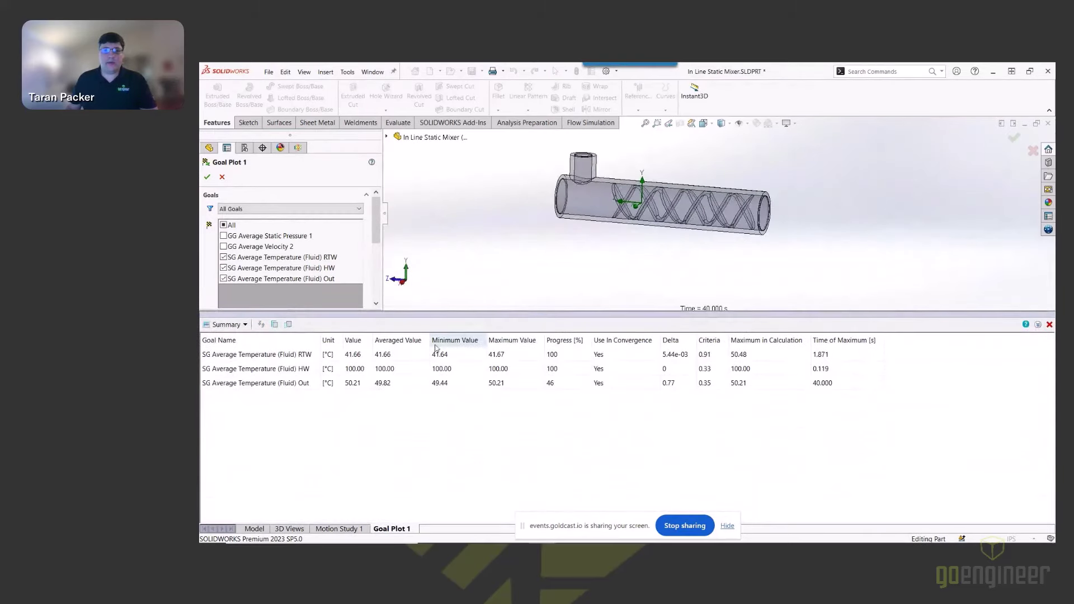
# - Switch the goal plot to the History view, enlarge the chart with full legend names, and inspect the temperature curves over physical time
pyautogui.click(238, 326)
pyautogui.click(241, 348)
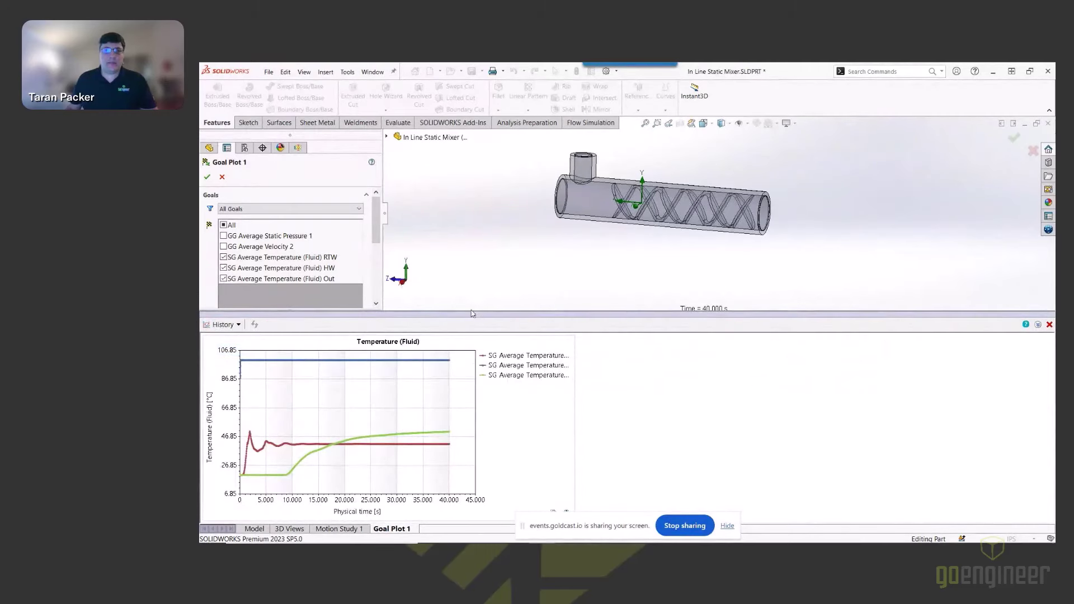
pyautogui.moveTo(472, 312); pyautogui.dragTo(473, 213)
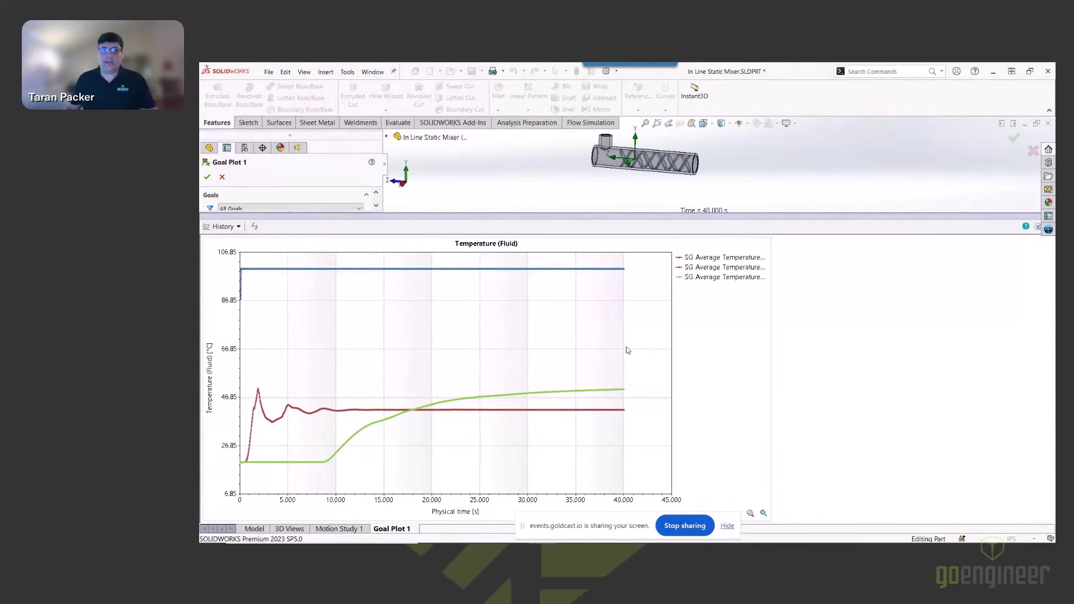
pyautogui.moveTo(670, 295); pyautogui.dragTo(615, 303)
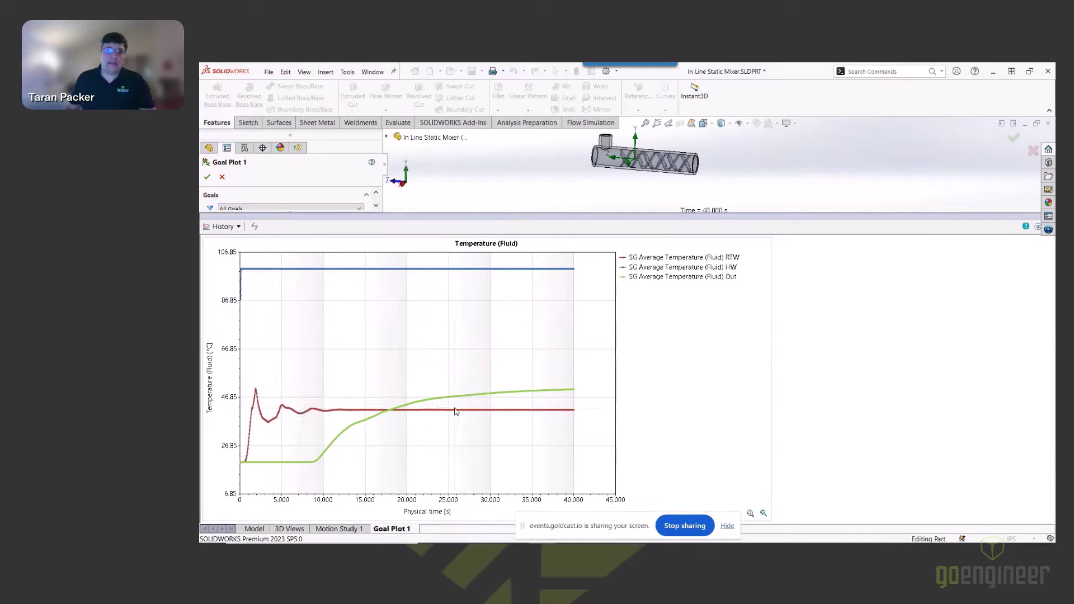
pyautogui.moveTo(335, 417)
pyautogui.moveTo(328, 457)
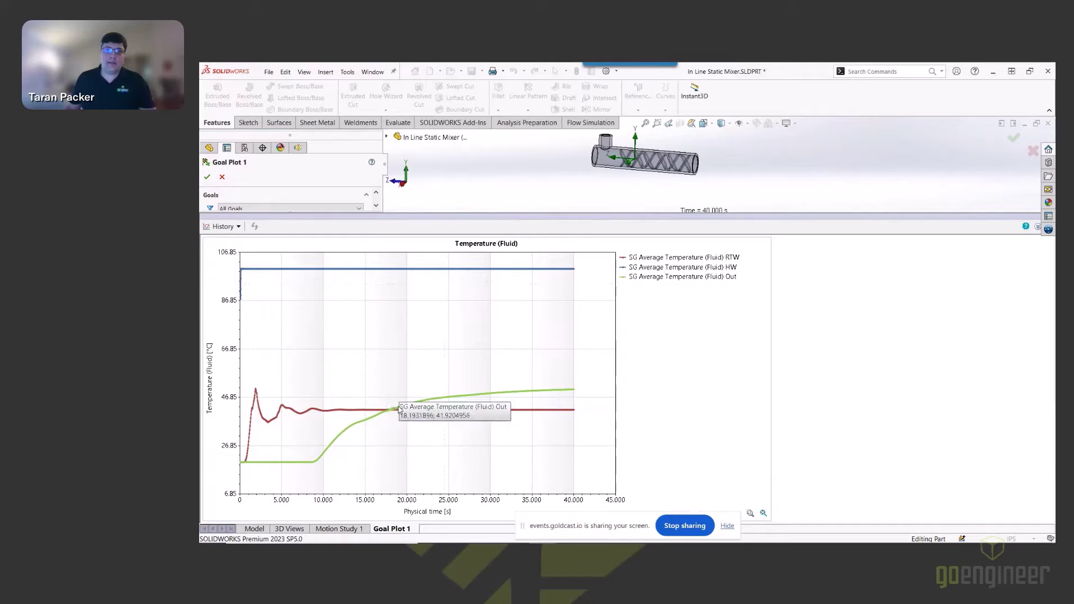
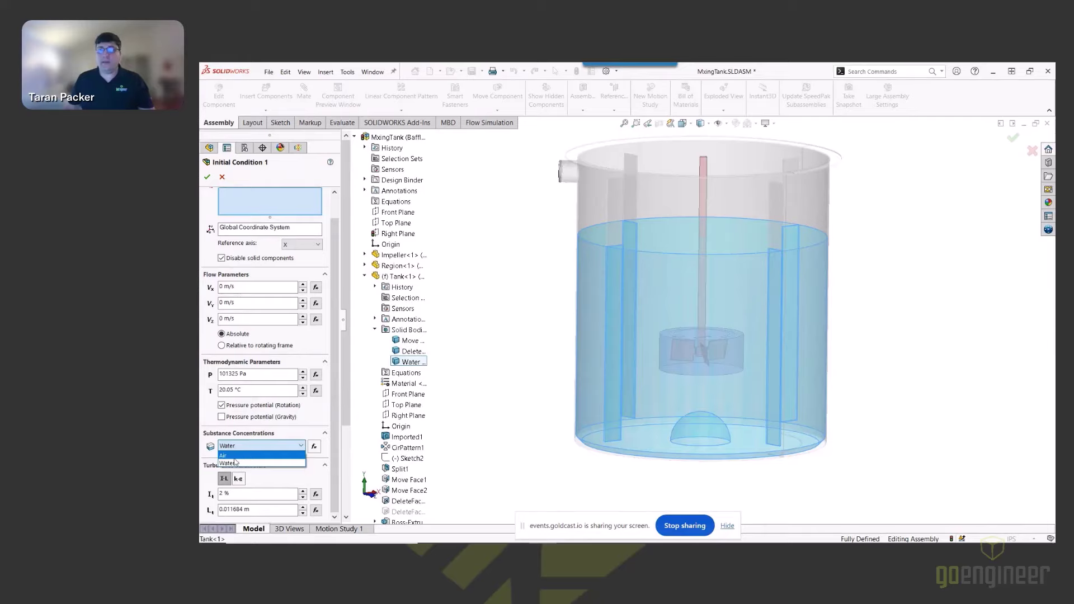
# - Choose Water as the substance concentration of the water body in Initial Condition 1, review its flow and thermodynamic parameters, and accept it
pyautogui.click(244, 463)
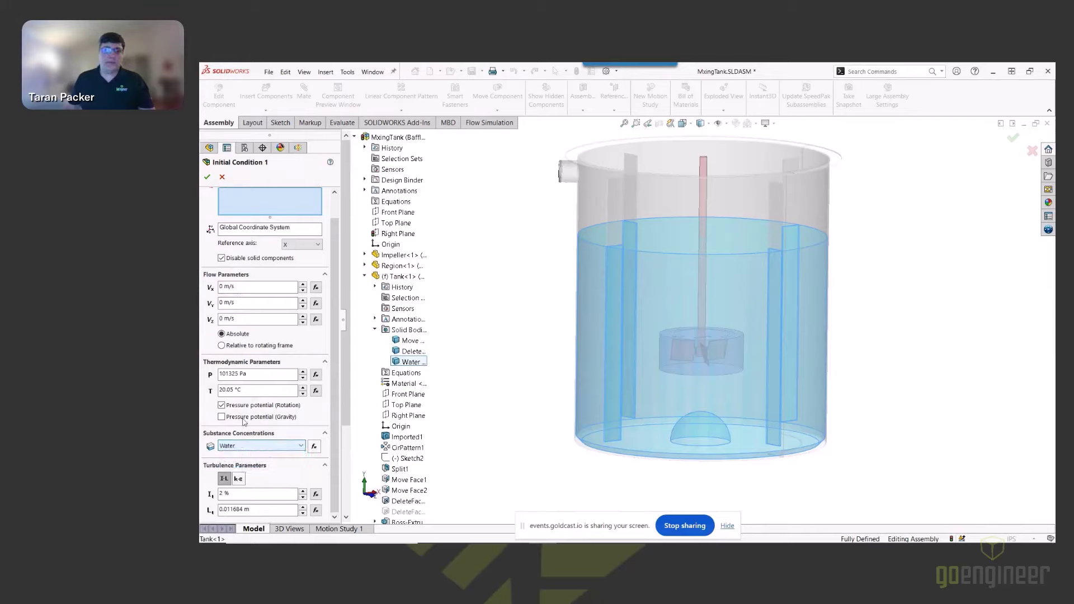
pyautogui.moveTo(249, 390); pyautogui.dragTo(210, 395)
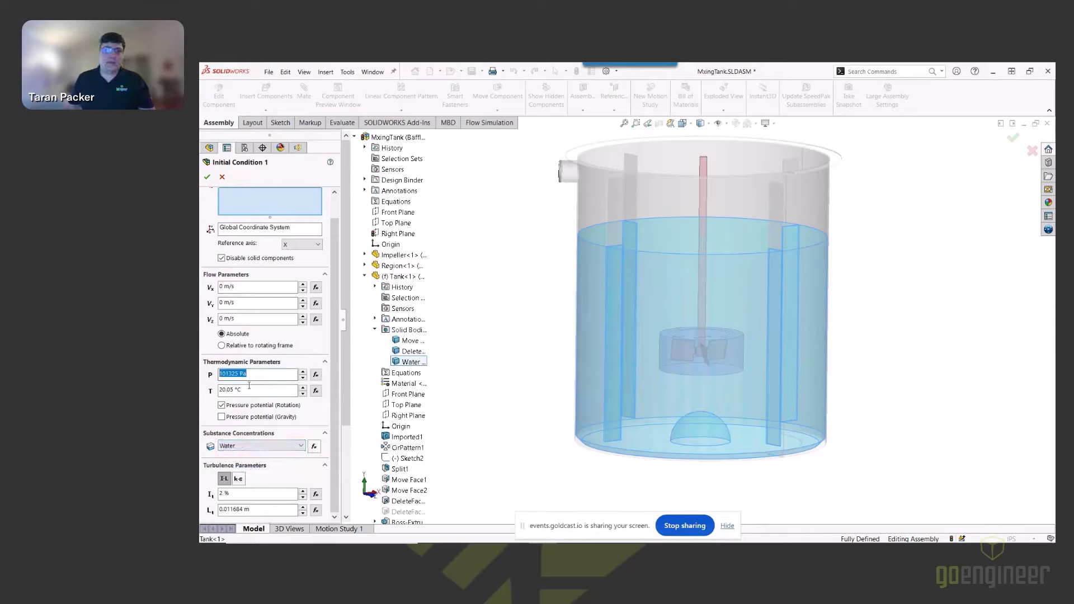
pyautogui.moveTo(235, 286); pyautogui.dragTo(230, 287)
pyautogui.doubleClick(231, 286)
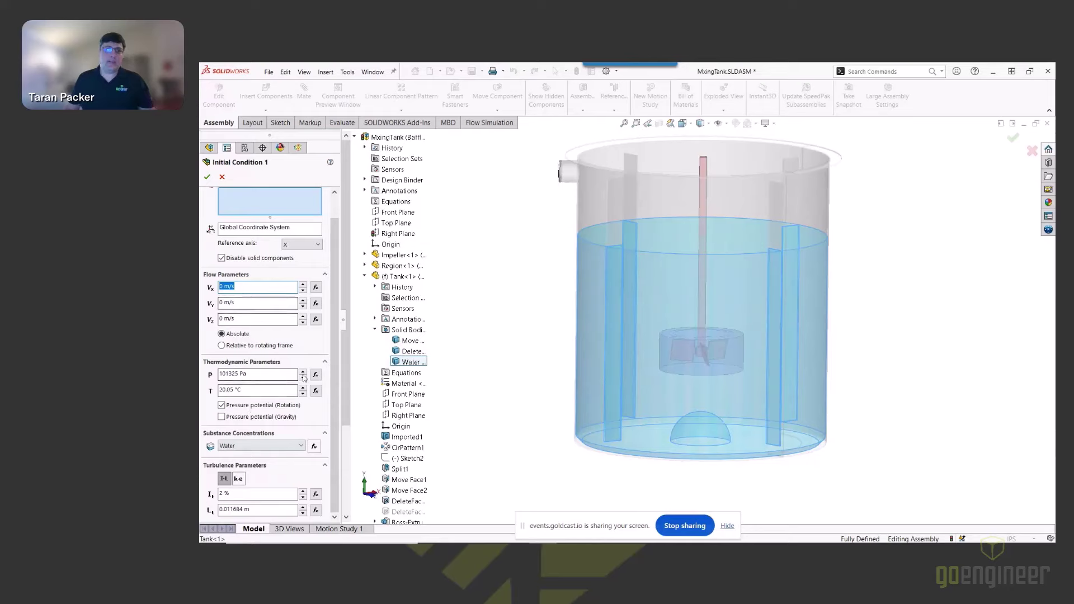
pyautogui.scroll(1, 338, 342)
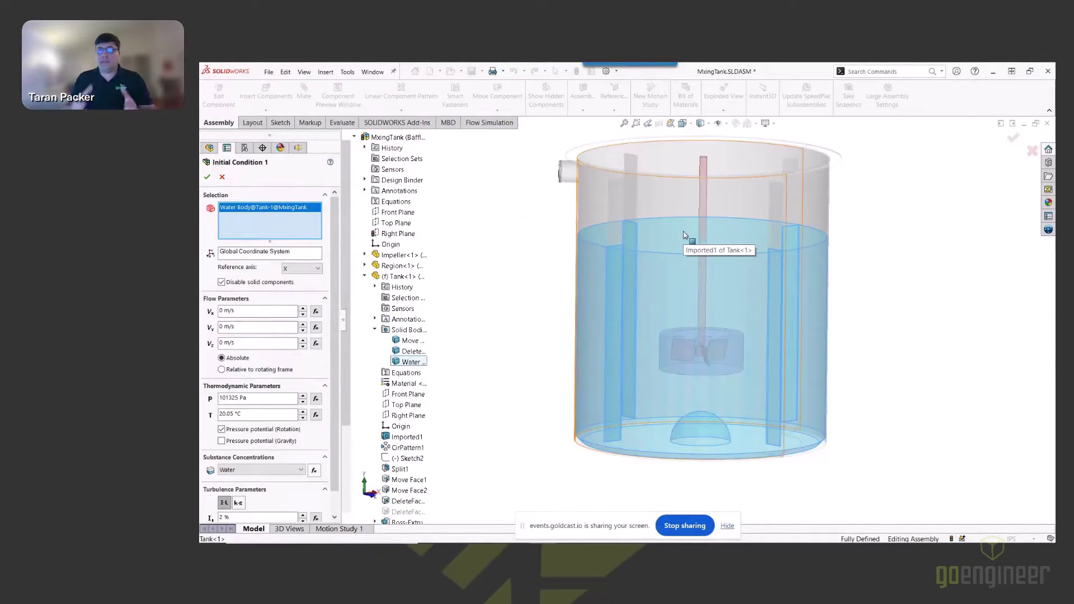
pyautogui.click(210, 176)
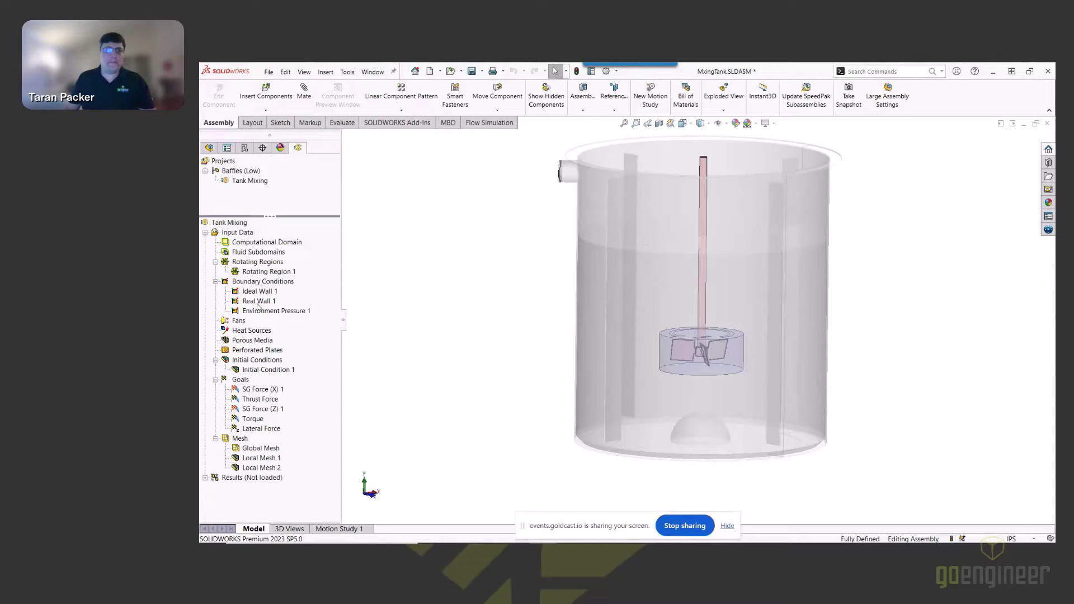
# - Review the Ideal Wall 1 and Real Wall 1 boundary conditions on the mixing tank and impeller shaft
pyautogui.click(257, 292)
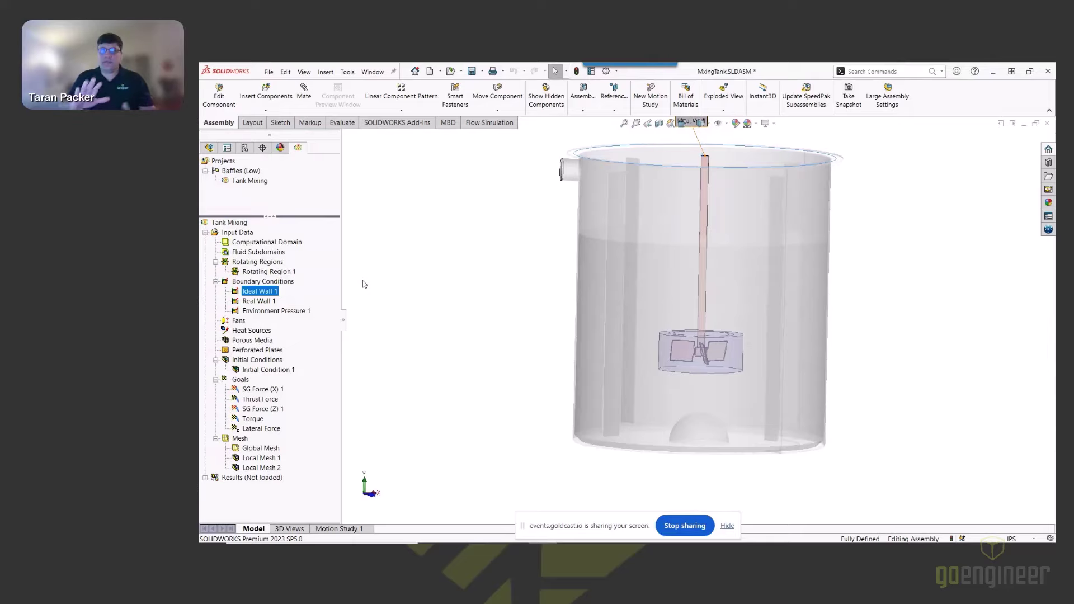
pyautogui.click(264, 301)
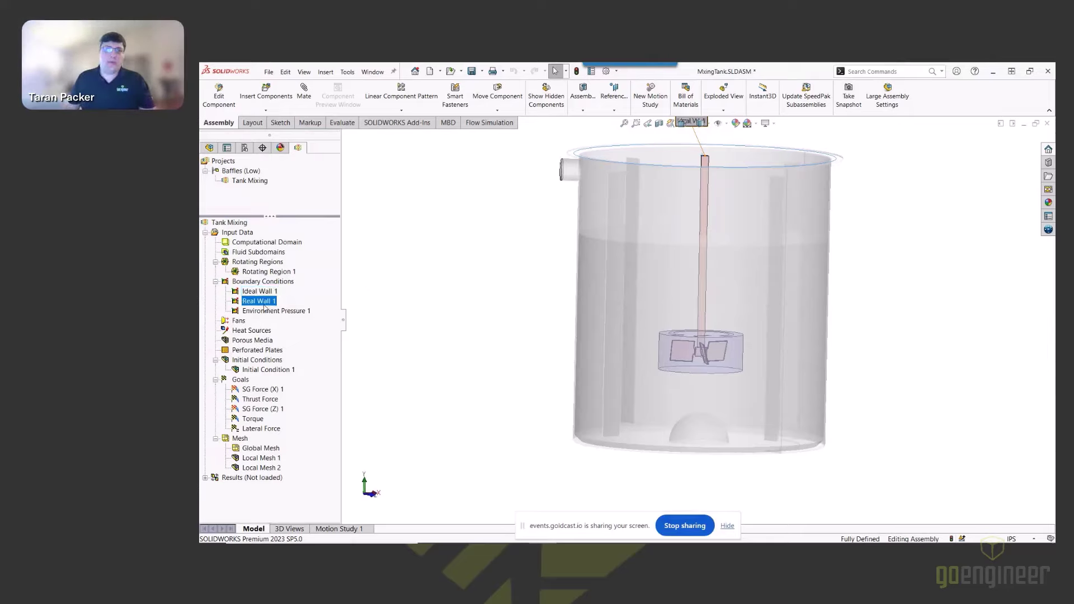
pyautogui.moveTo(405, 285); pyautogui.dragTo(412, 300, button='middle')
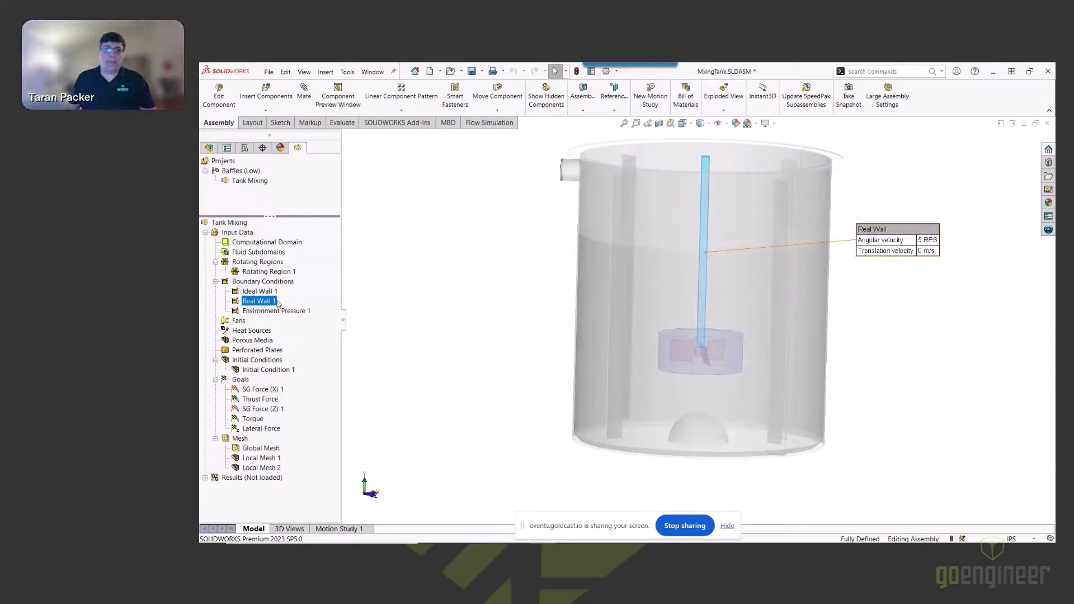
pyautogui.scroll(-2, 720, 236)
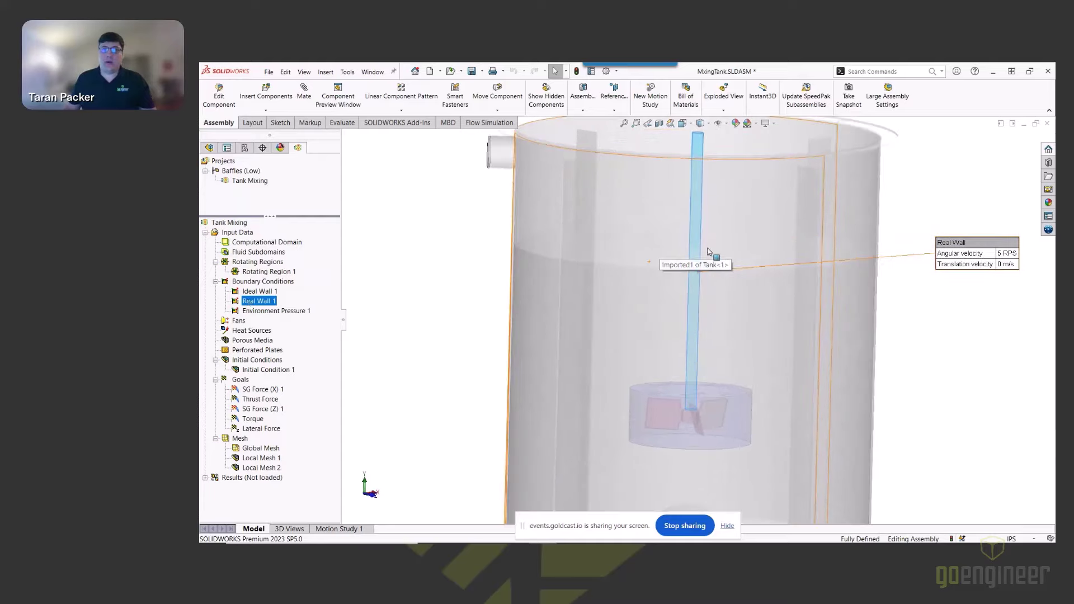
pyautogui.click(383, 290)
# - Highlight Rotating Region 1 and examine the region enclosing the impeller close up
pyautogui.click(262, 271)
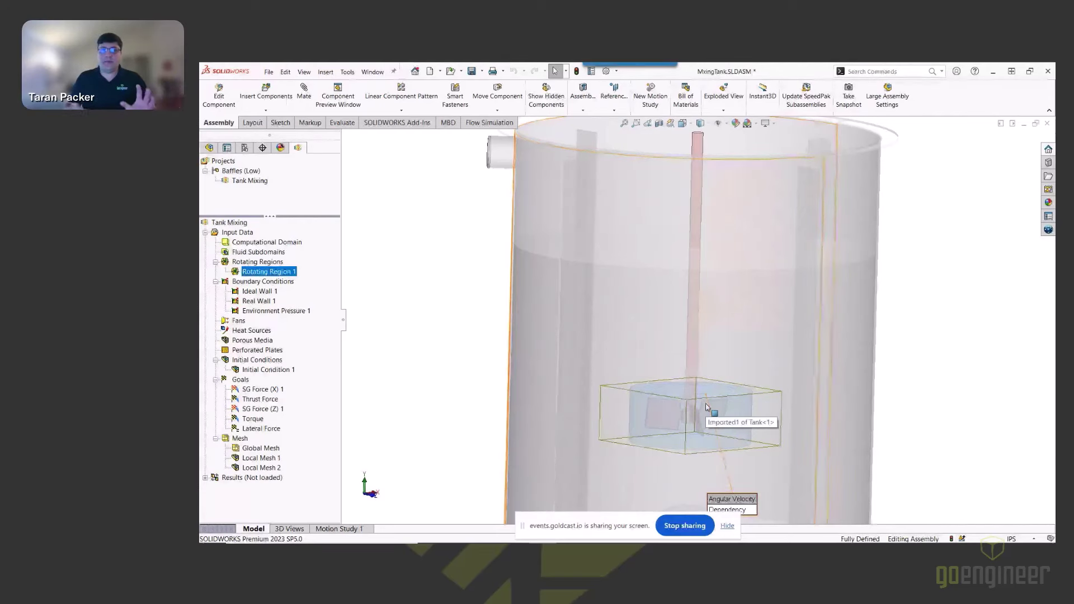
pyautogui.scroll(-4, 685, 414)
pyautogui.moveTo(703, 383)
pyautogui.mouseDown(button='middle')
pyautogui.moveTo(704, 364)
pyautogui.moveTo(702, 396)
pyautogui.mouseUp(button='middle')
pyautogui.scroll(1, 711, 376)
pyautogui.scroll(-3, 683, 381)
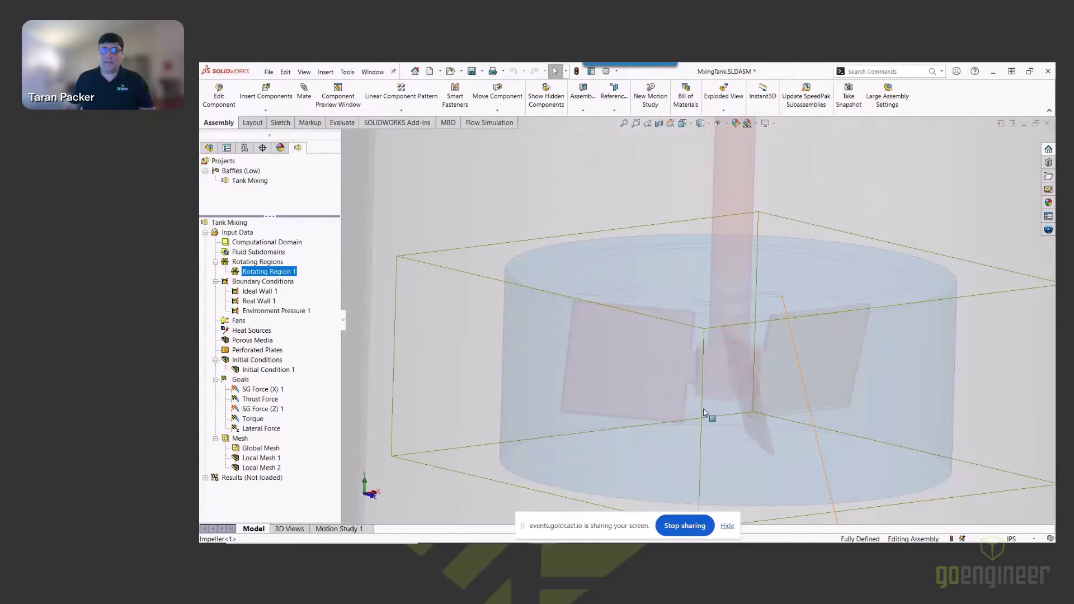
pyautogui.scroll(5, 737, 395)
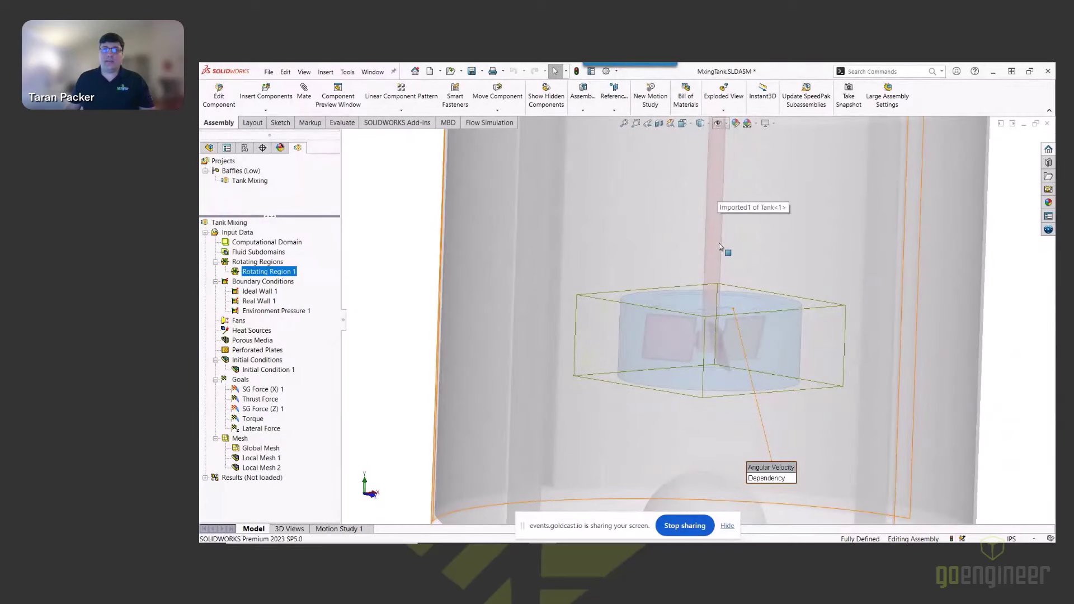
# - Review the Real Wall 1 boundary condition on the impeller shaft, including its wall motion settings, and close it unchanged
pyautogui.scroll(3, 720, 240)
pyautogui.scroll(-2, 712, 220)
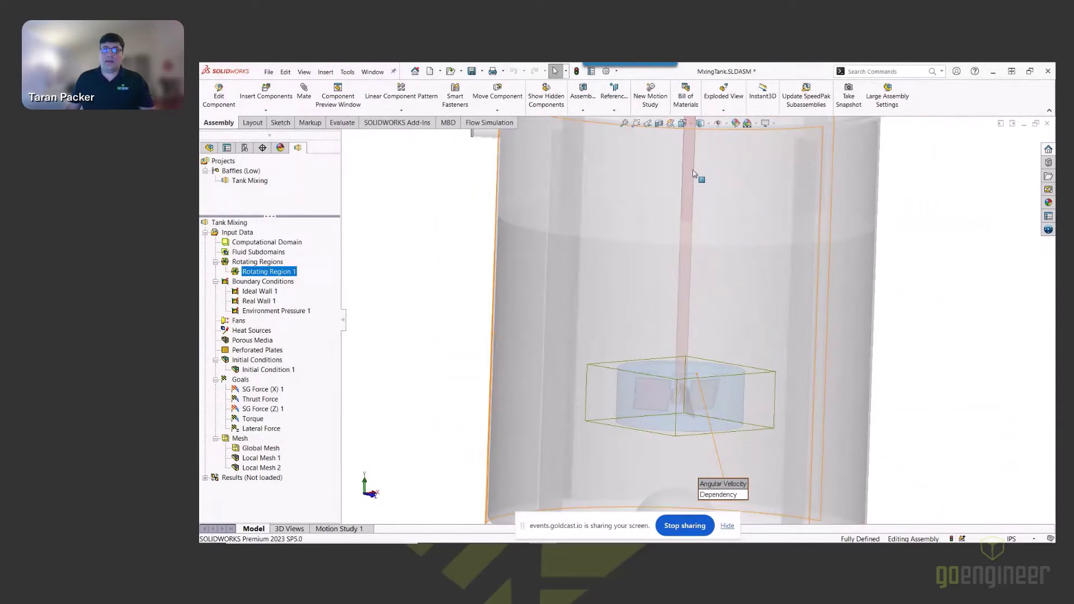
pyautogui.click(260, 303)
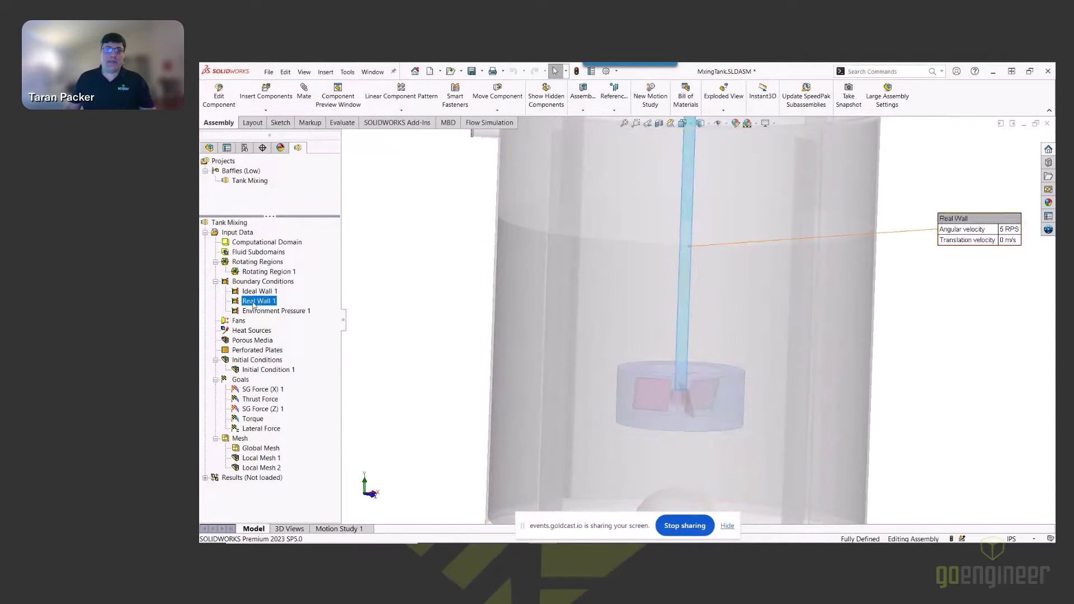
pyautogui.rightClick(261, 303)
pyautogui.click(290, 309)
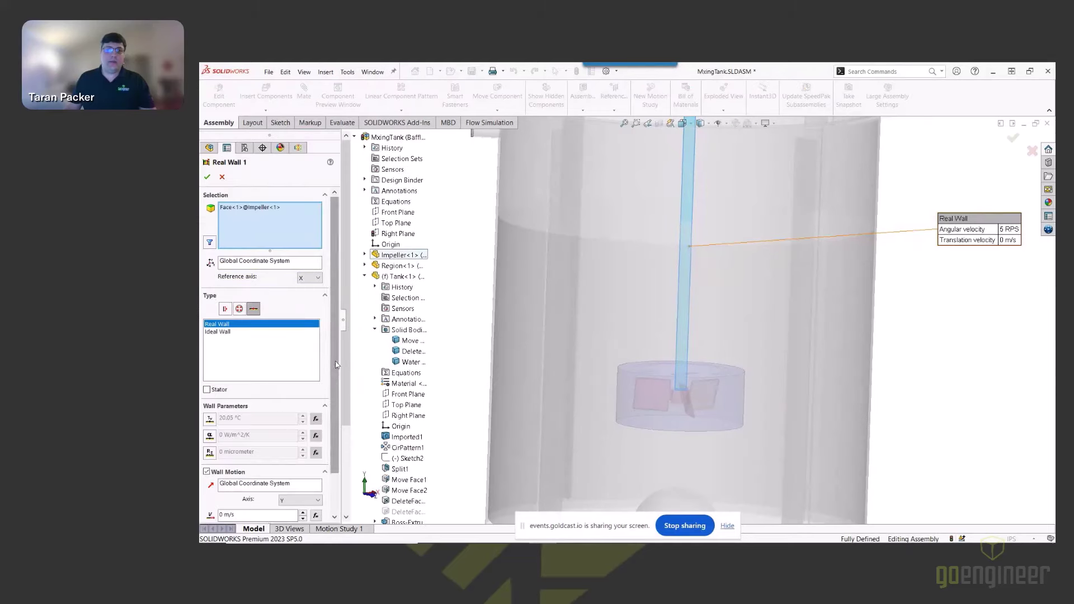
pyautogui.scroll(-2, 335, 364)
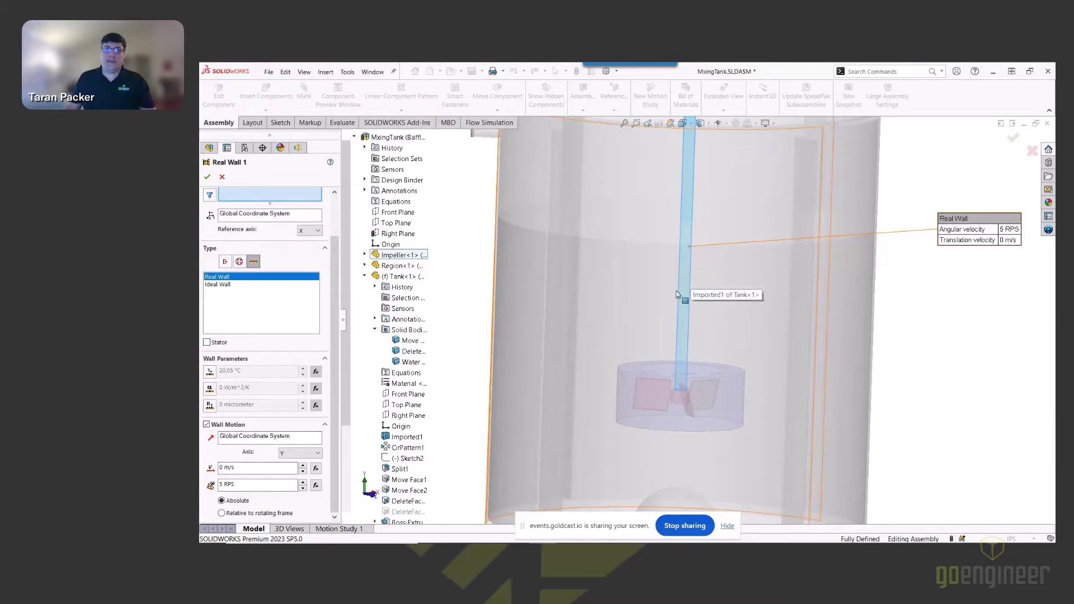
pyautogui.click(223, 176)
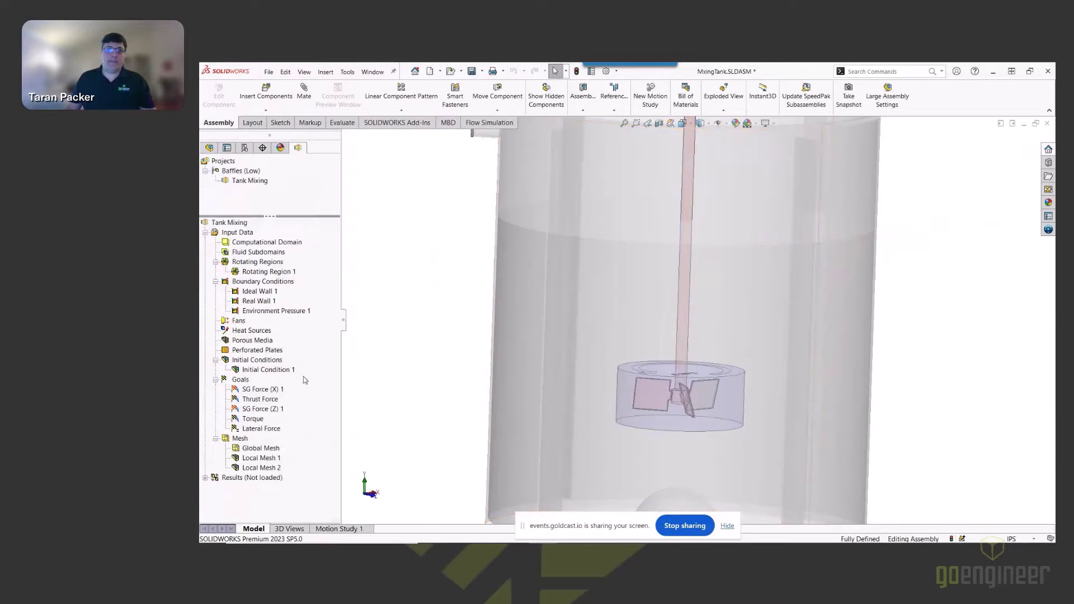
# - Open the angular velocity dependency in the definition of Rotating Region 1
pyautogui.rightClick(264, 272)
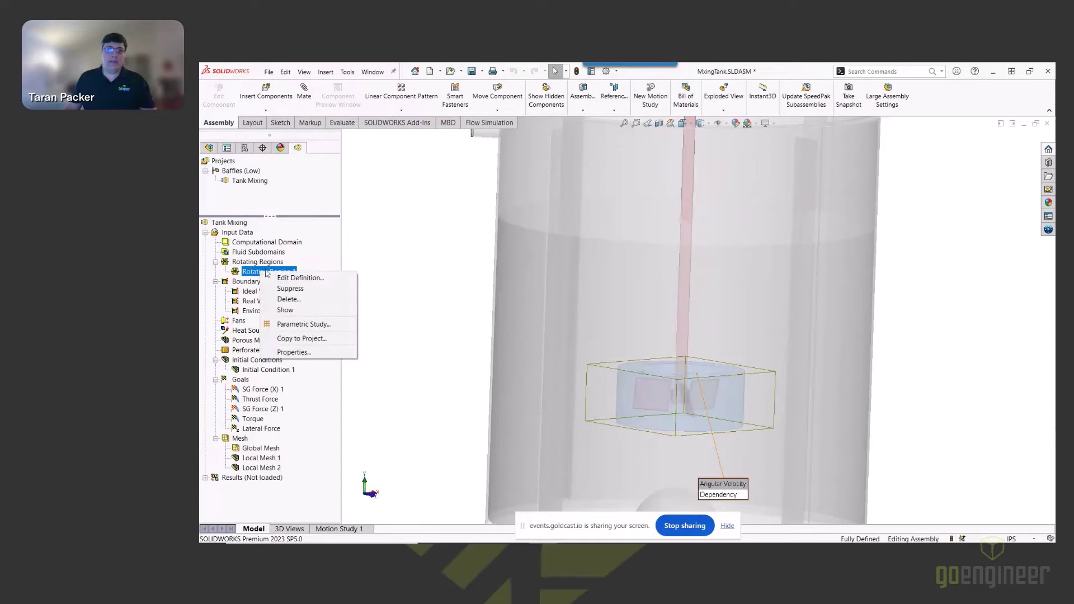
pyautogui.click(296, 278)
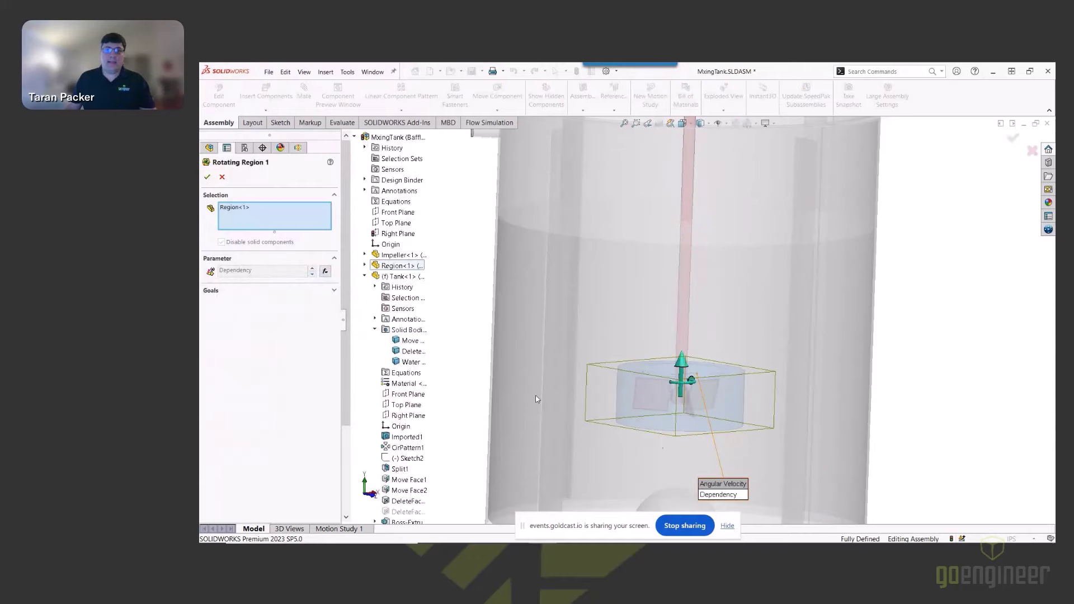
pyautogui.scroll(-1, 722, 403)
pyautogui.moveTo(721, 403); pyautogui.dragTo(631, 377, button='middle')
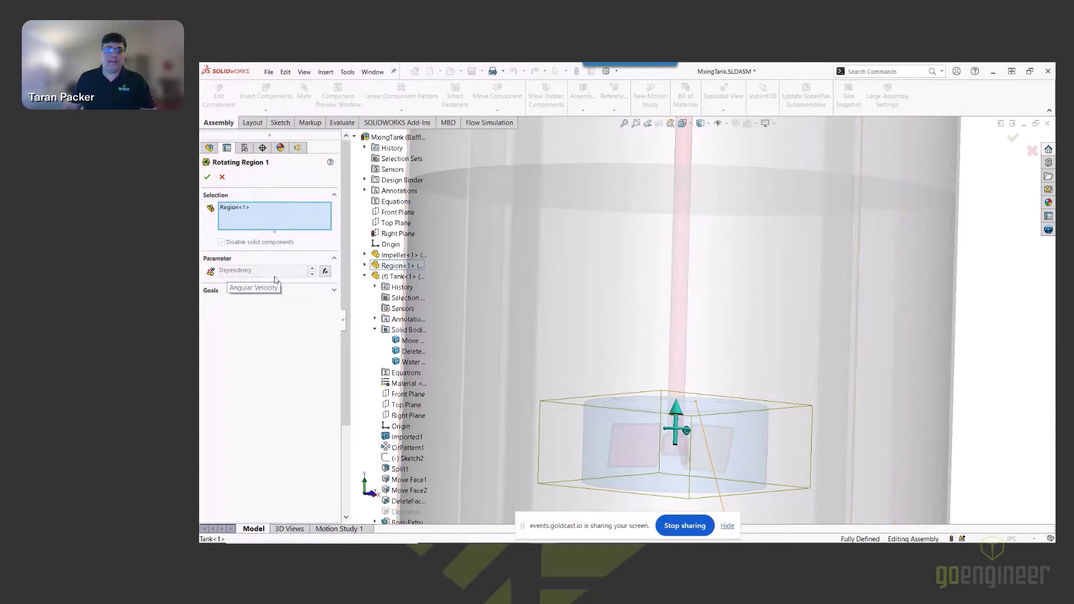
pyautogui.click(325, 271)
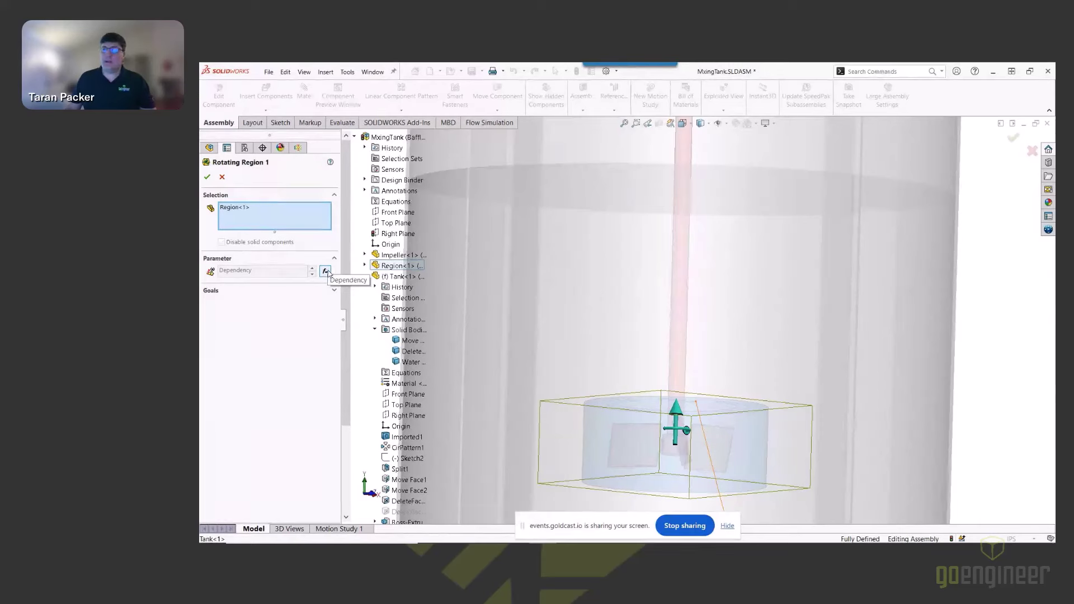
# - Examine the time and angular velocity entries in the rotating region's dependency table
pyautogui.click(609, 260)
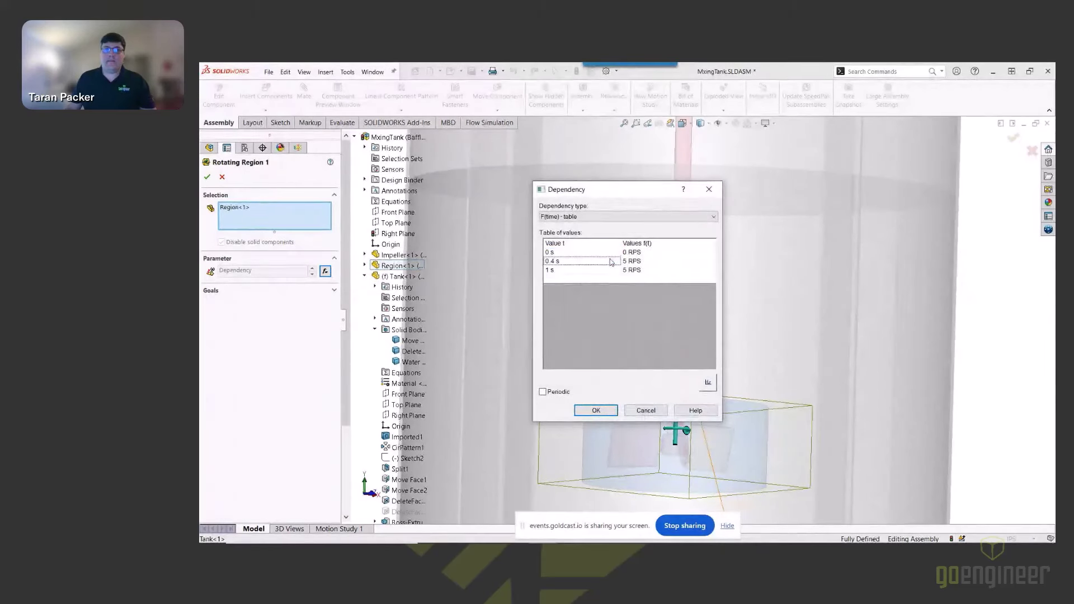
pyautogui.click(608, 268)
pyautogui.click(607, 261)
pyautogui.click(605, 256)
pyautogui.click(606, 262)
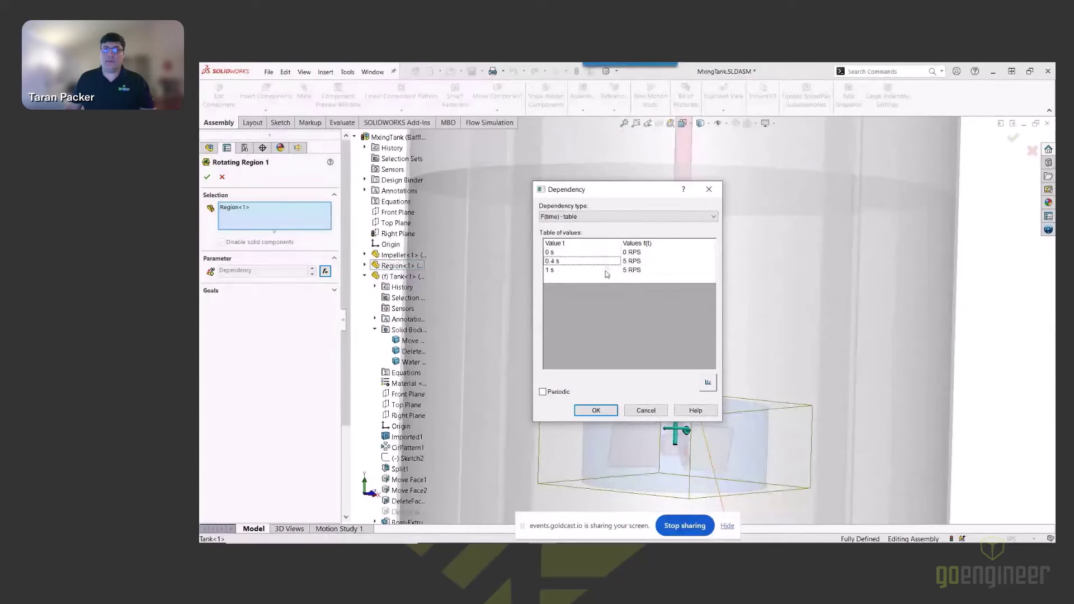
pyautogui.click(605, 269)
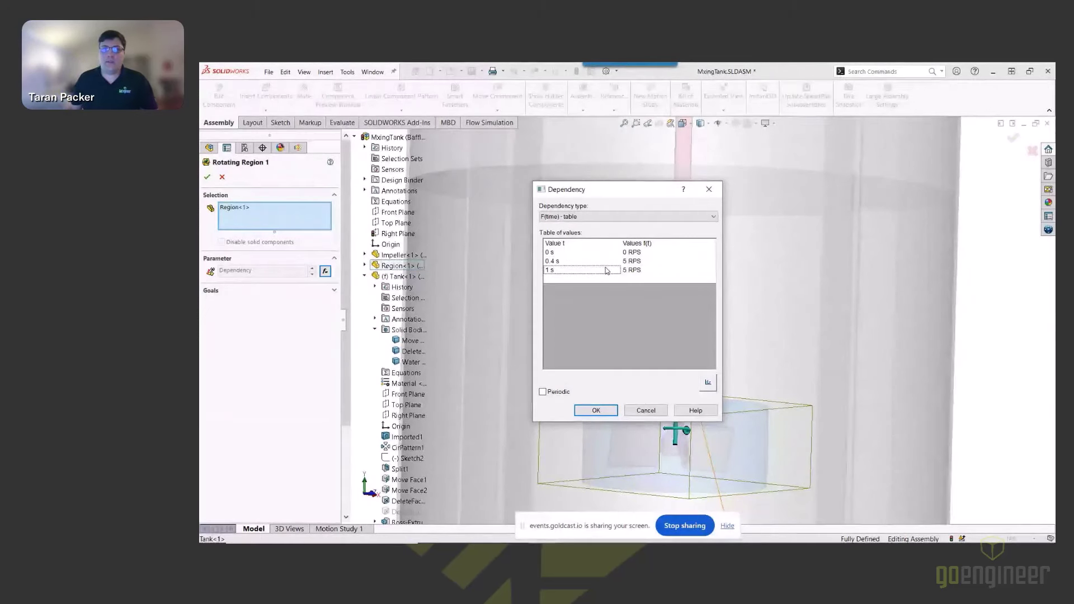
pyautogui.click(630, 254)
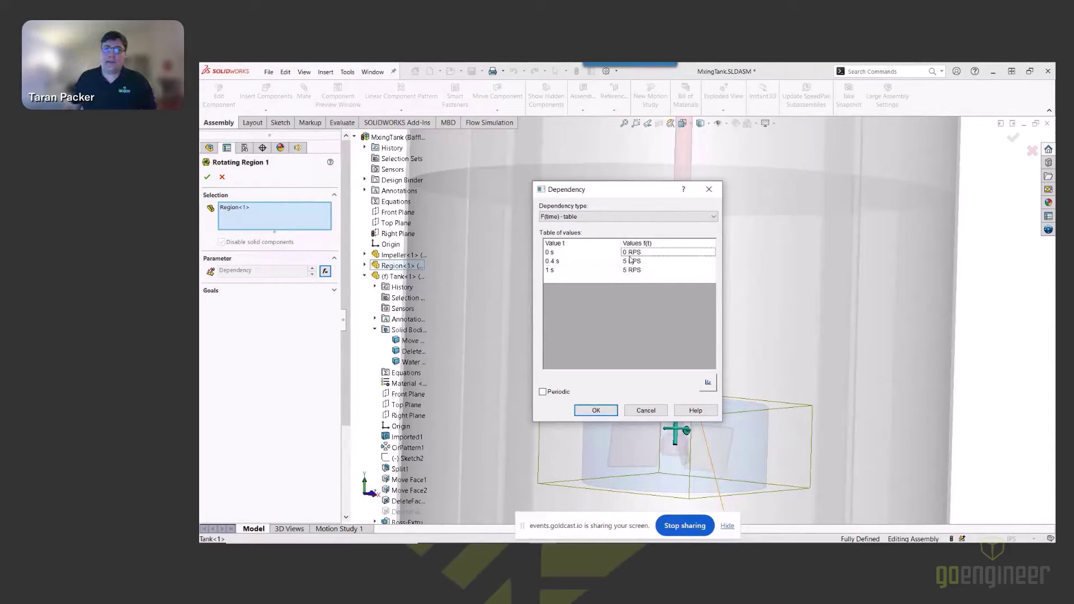
pyautogui.click(592, 263)
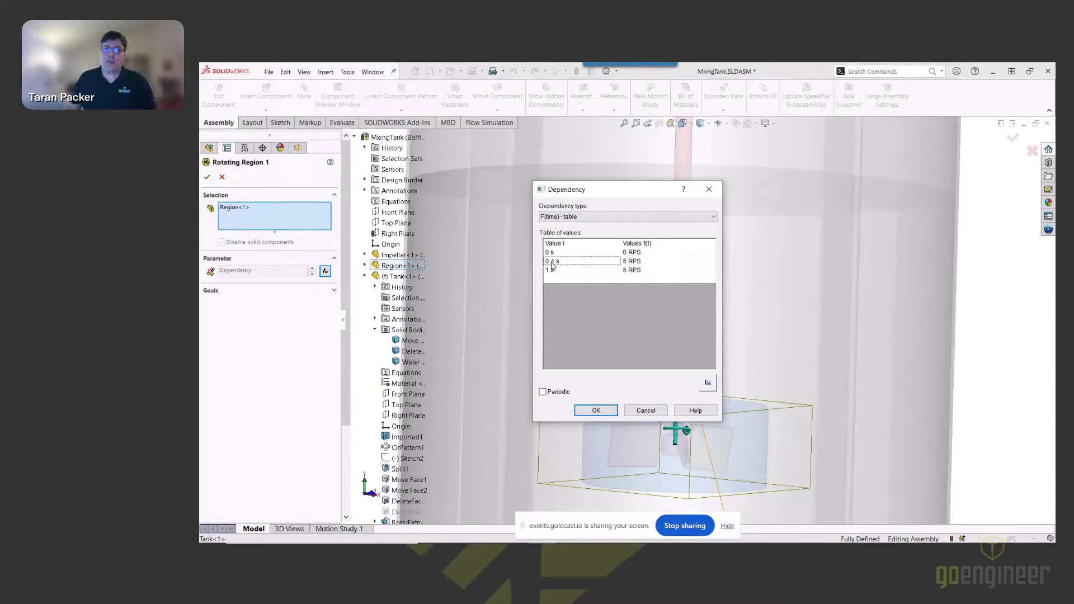
pyautogui.click(637, 262)
pyautogui.click(633, 271)
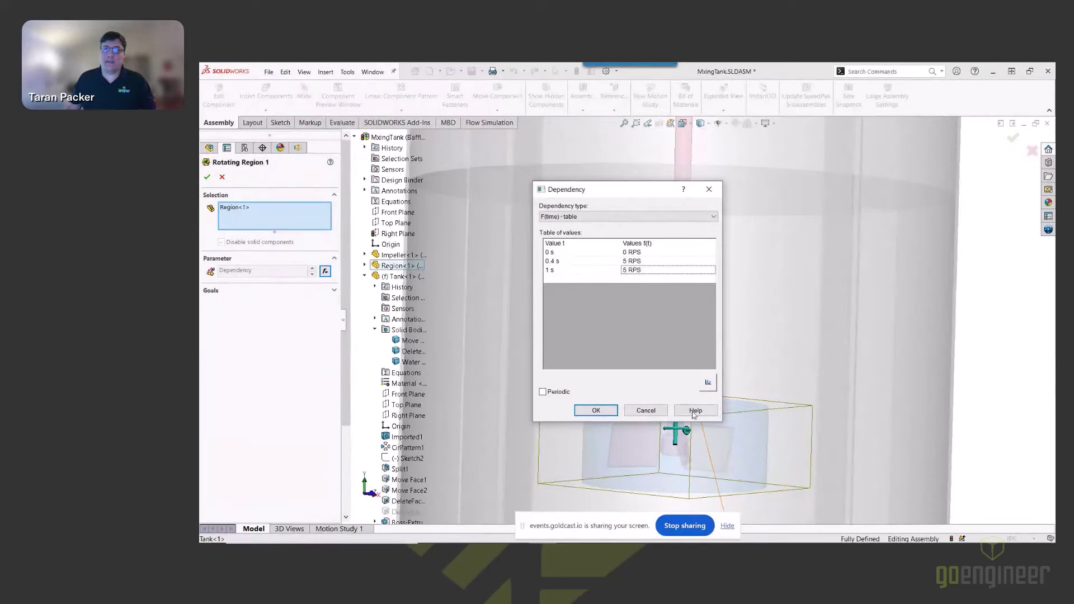
# - Display the graph of the angular velocity table, and leave the rotating region definition without changes
pyautogui.click(708, 384)
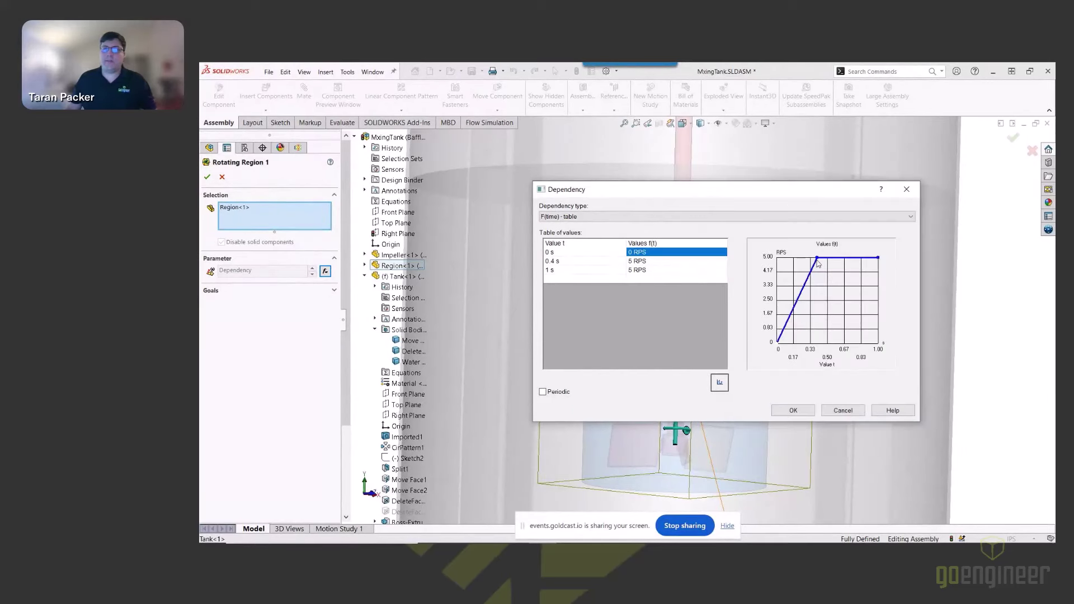
pyautogui.click(844, 411)
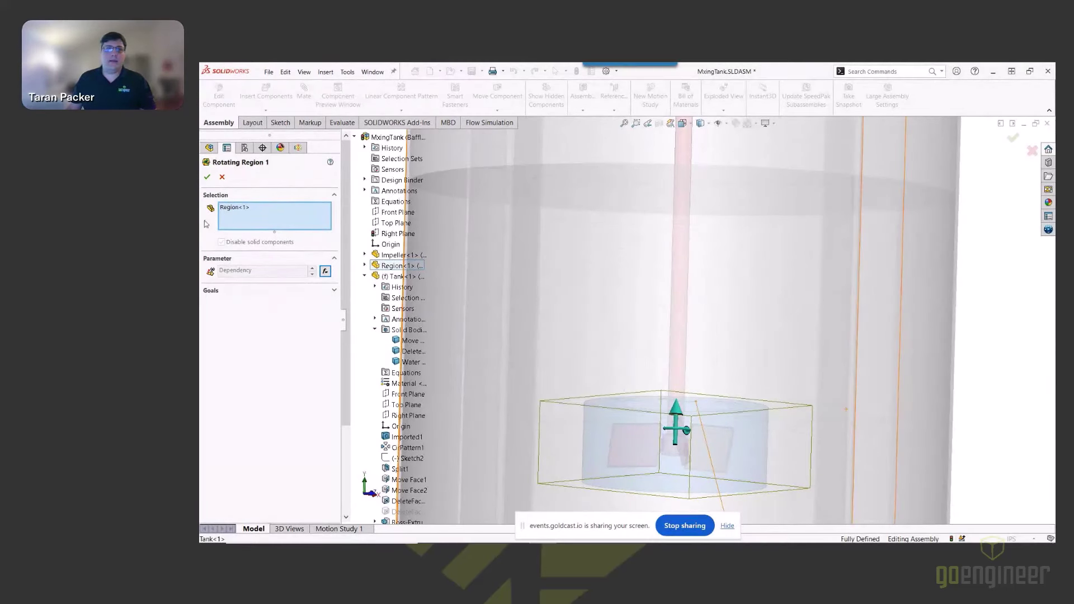
pyautogui.click(222, 177)
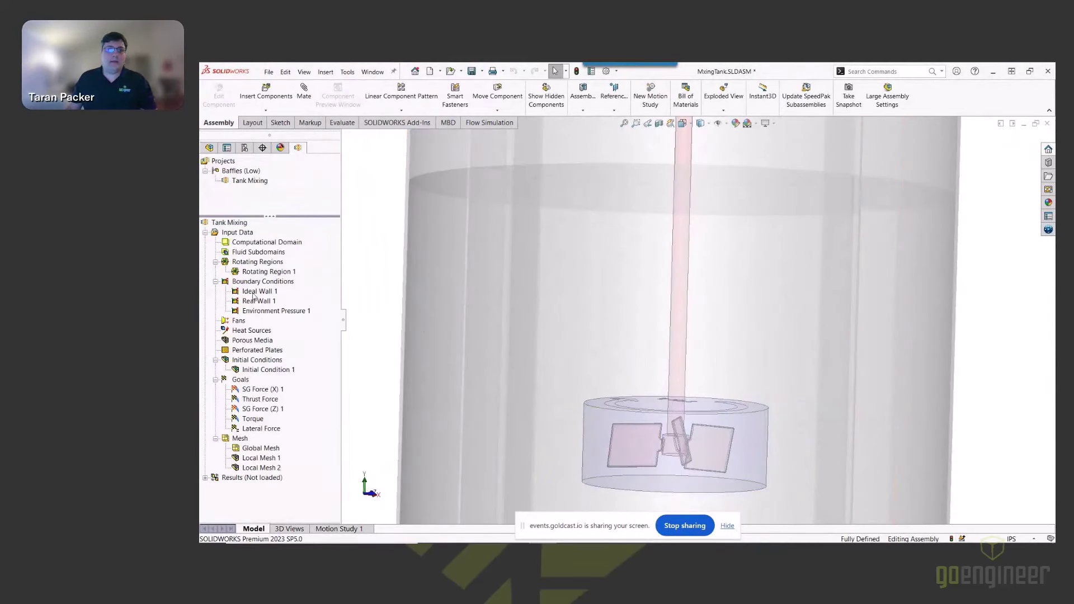
# - Highlight Initial Condition 1 and each force and torque goal to see where they apply in the tank
pyautogui.click(254, 371)
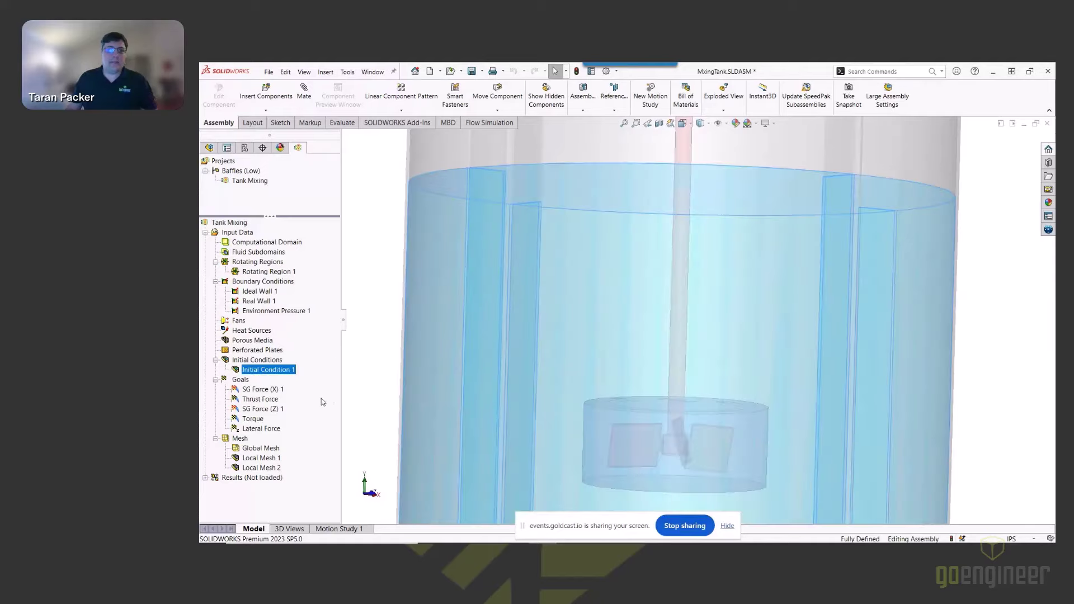
pyautogui.click(256, 390)
pyautogui.click(257, 400)
pyautogui.click(258, 409)
pyautogui.click(258, 419)
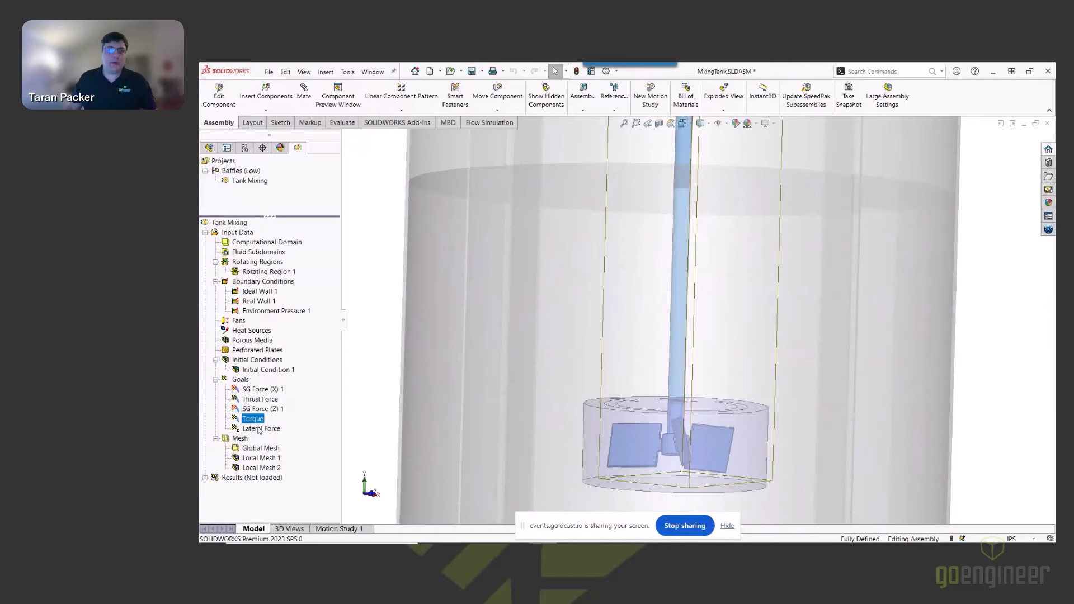
pyautogui.click(259, 429)
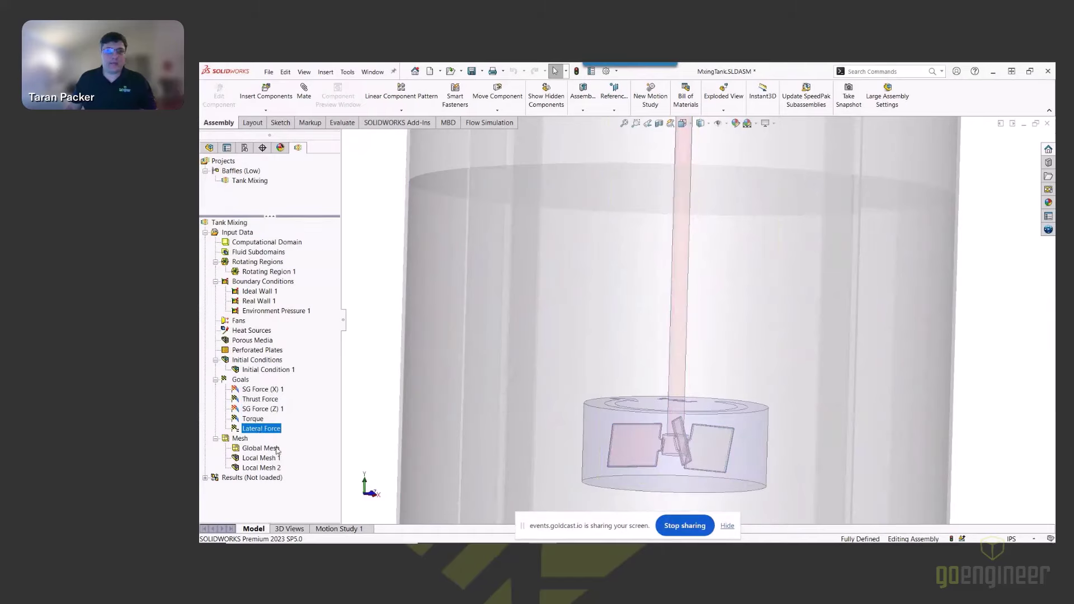
# - Review the Global Mesh and Local Mesh 1 regions, inspecting Local Mesh 1's refinement settings and closing them unchanged
pyautogui.click(257, 450)
pyautogui.click(260, 460)
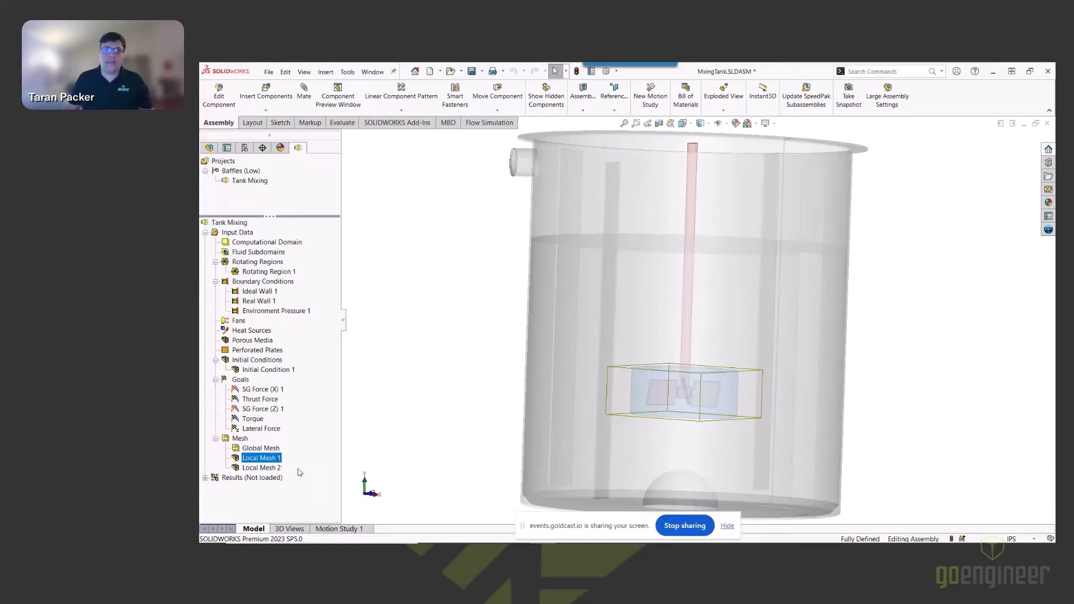
pyautogui.rightClick(257, 460)
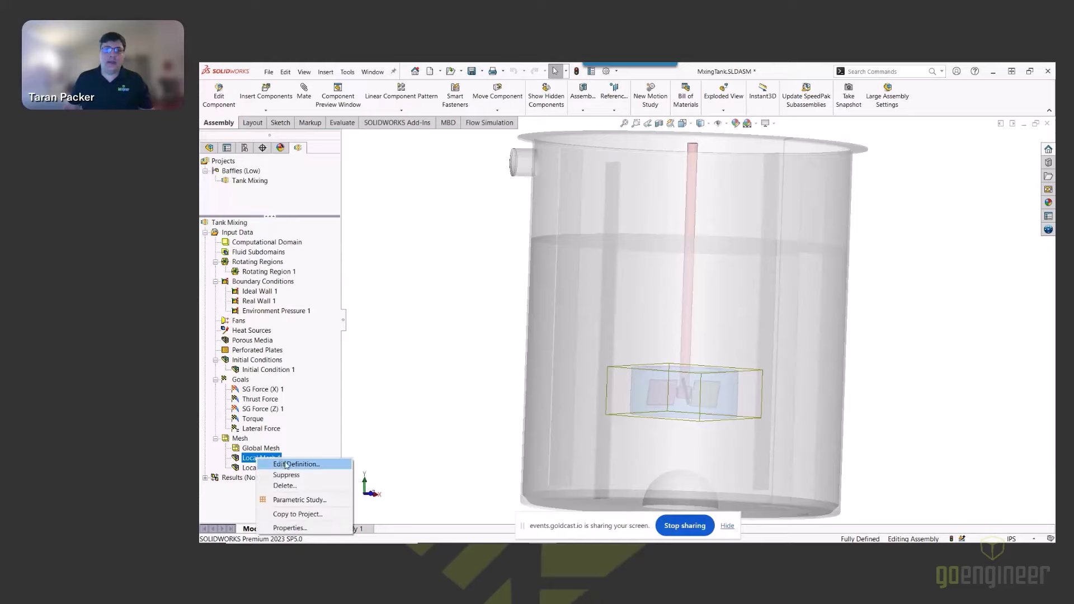
pyautogui.click(286, 464)
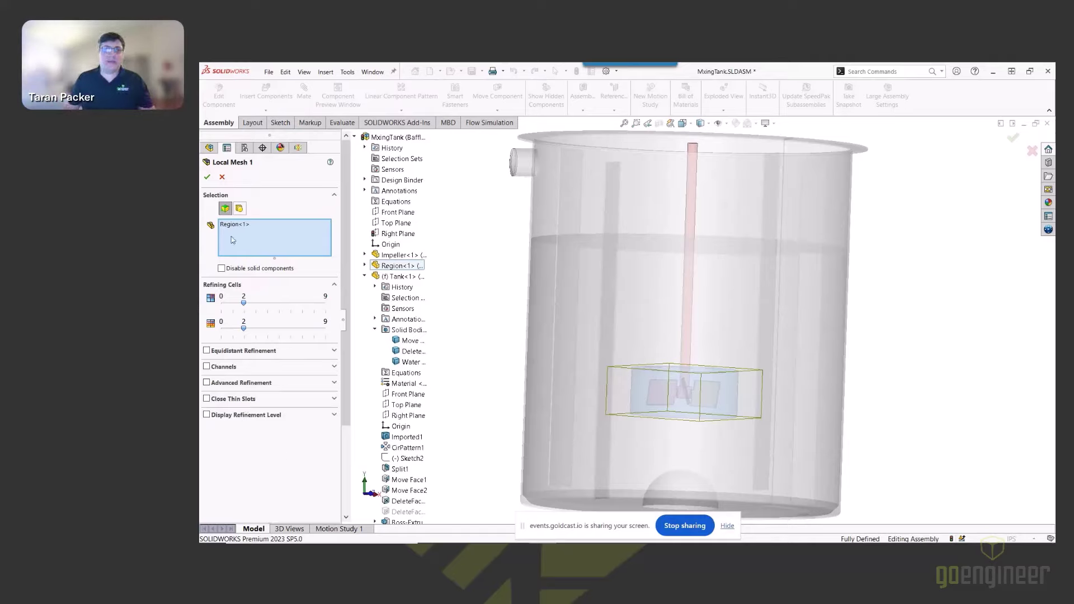
pyautogui.click(222, 178)
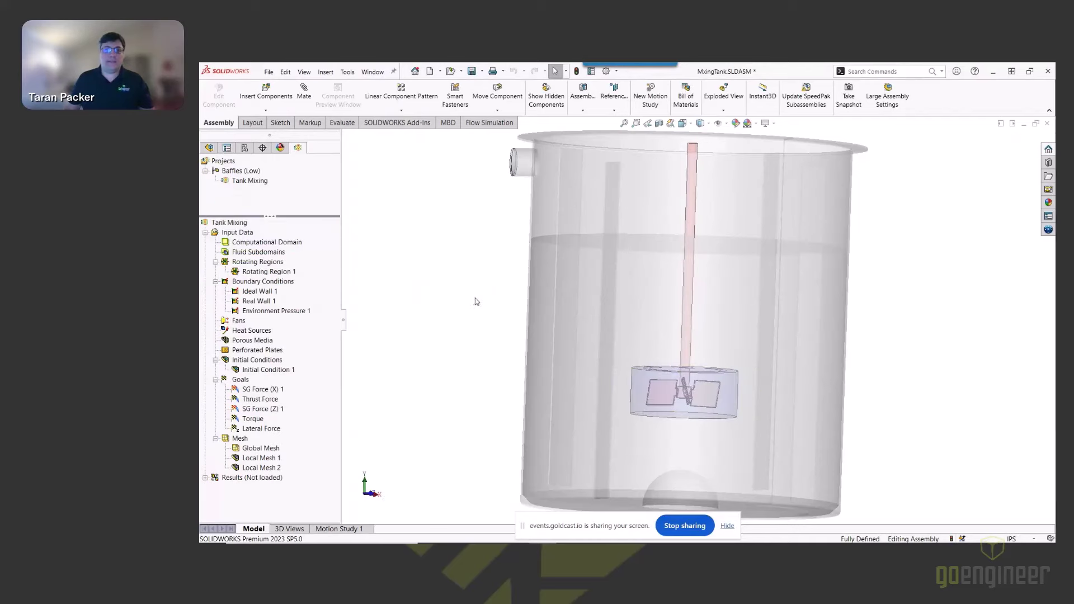
# - Inspect the refinement settings of Local Mesh 2 on the impeller and close them unchanged
pyautogui.rightClick(263, 469)
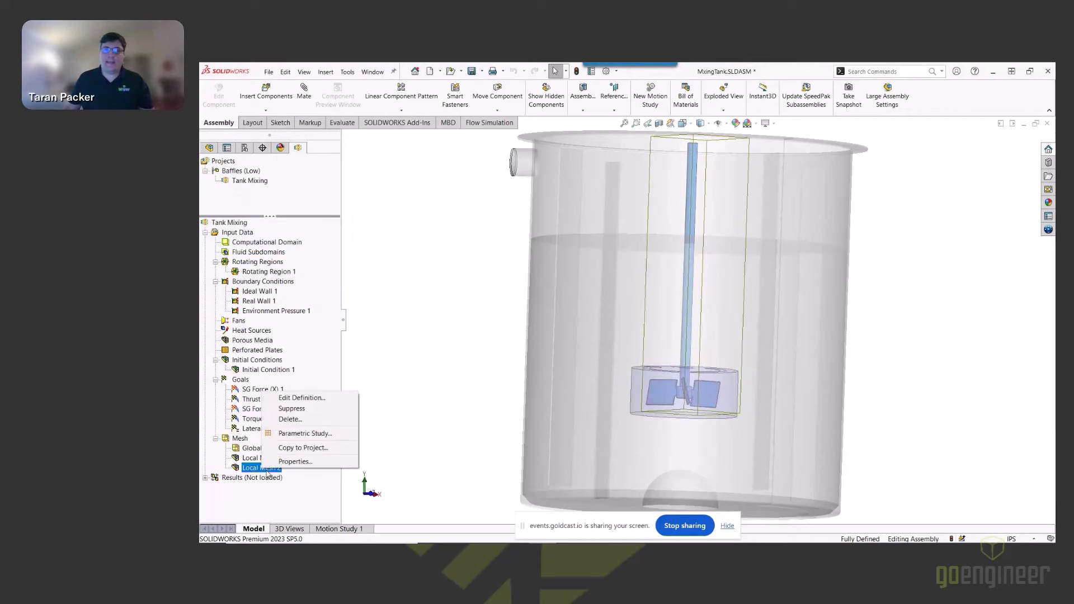
pyautogui.click(299, 398)
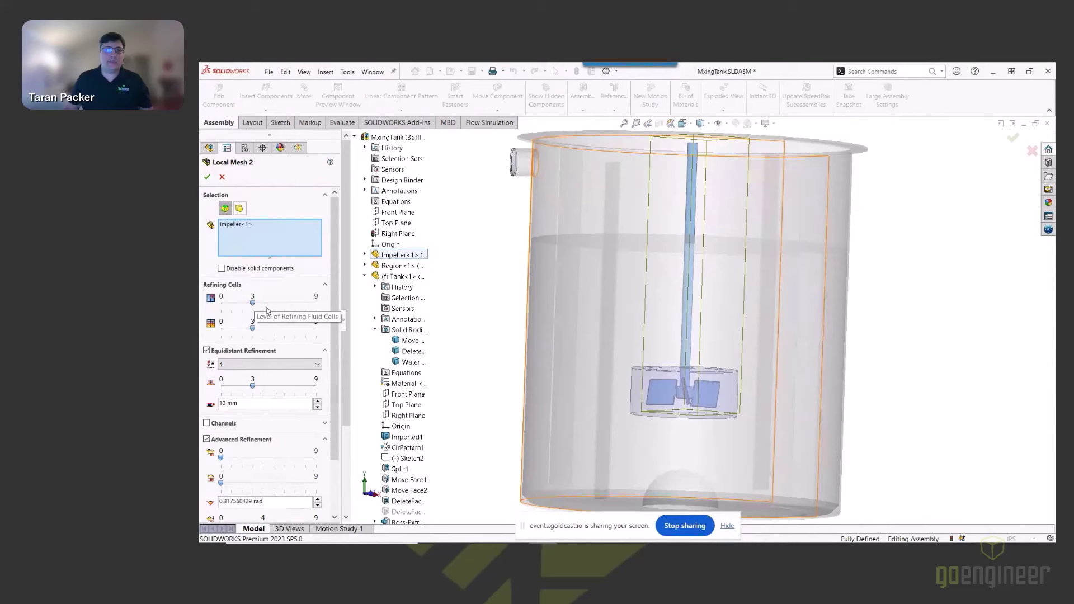
pyautogui.click(222, 177)
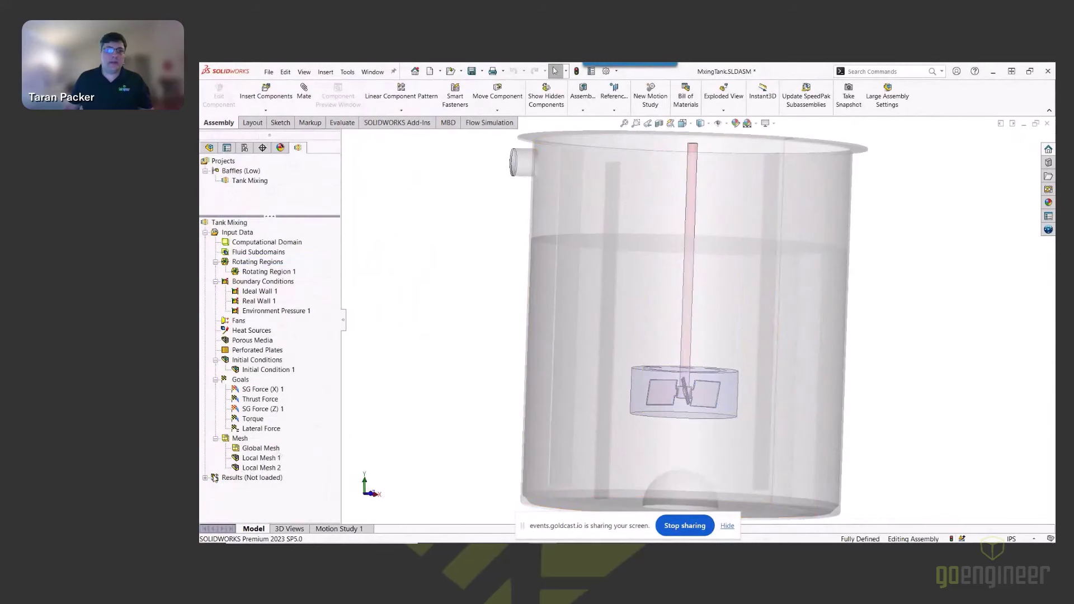
# - Load the Tank Mixing project's results and expand the results list
pyautogui.rightClick(237, 479)
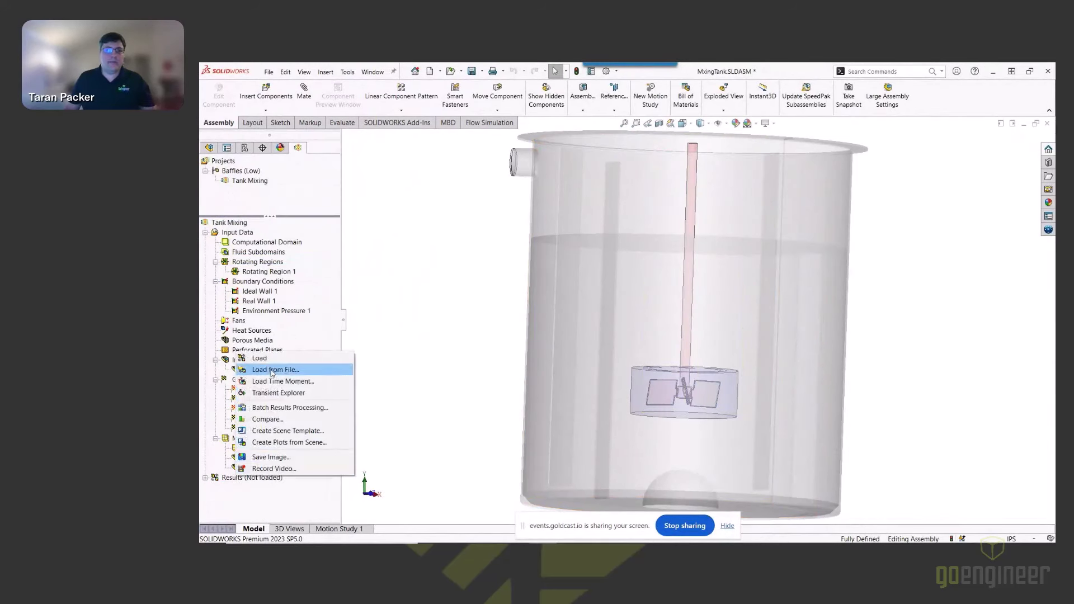
pyautogui.click(263, 357)
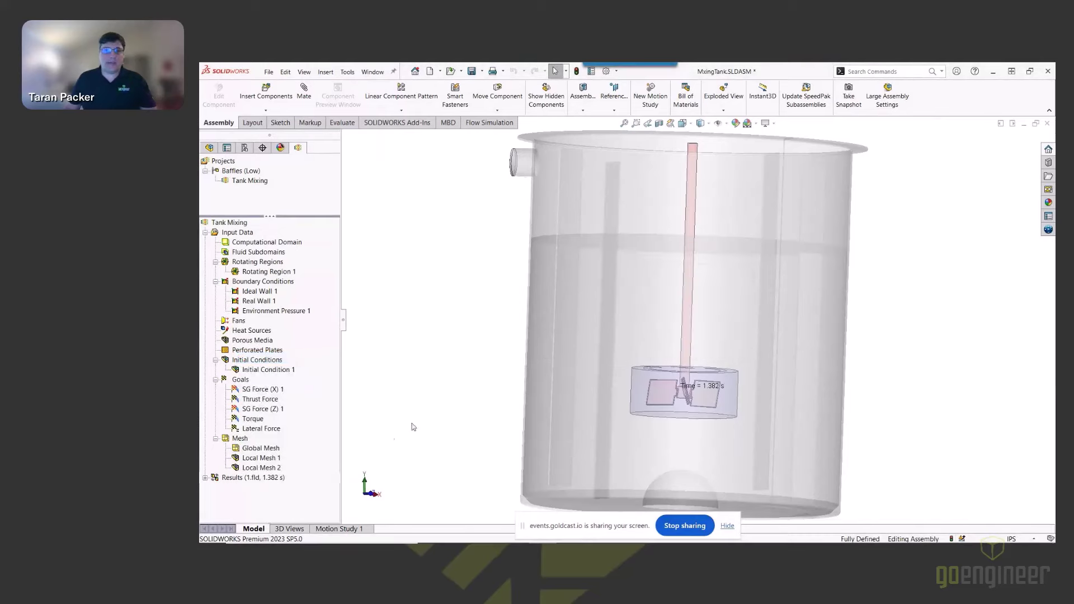
pyautogui.click(205, 478)
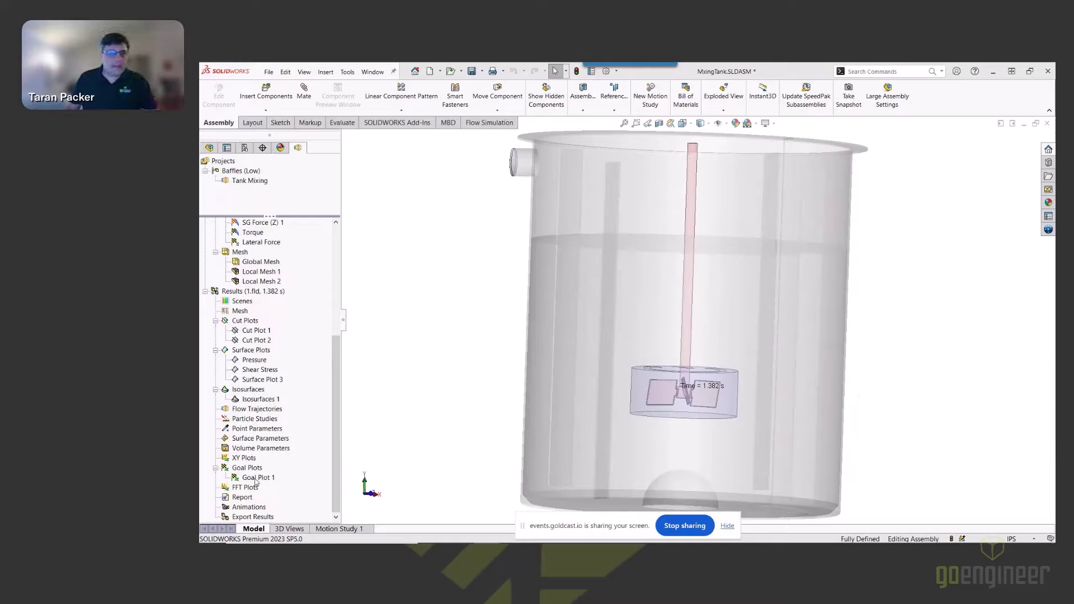
# - Insert a cut plot on the Front Plane with 0 mm offset, displaying the mesh without contours
pyautogui.rightClick(246, 329)
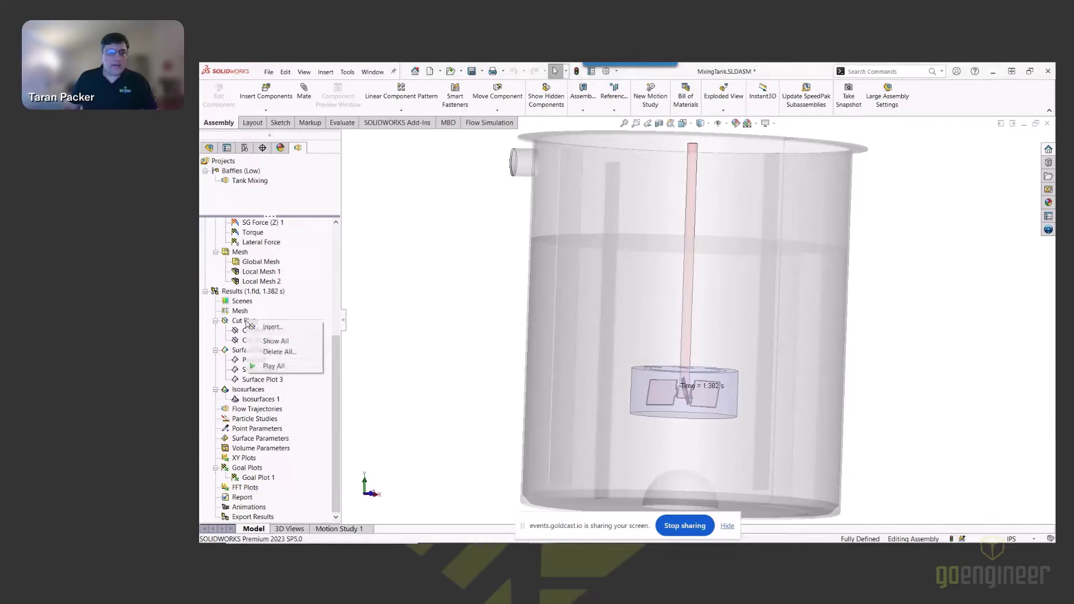
pyautogui.click(285, 327)
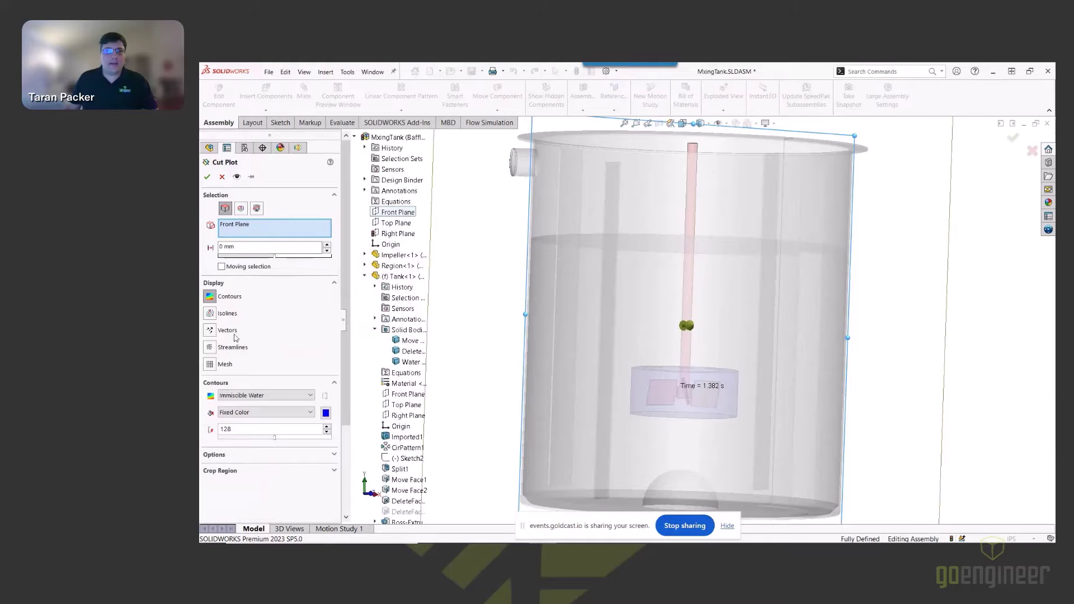
pyautogui.click(210, 365)
pyautogui.click(229, 301)
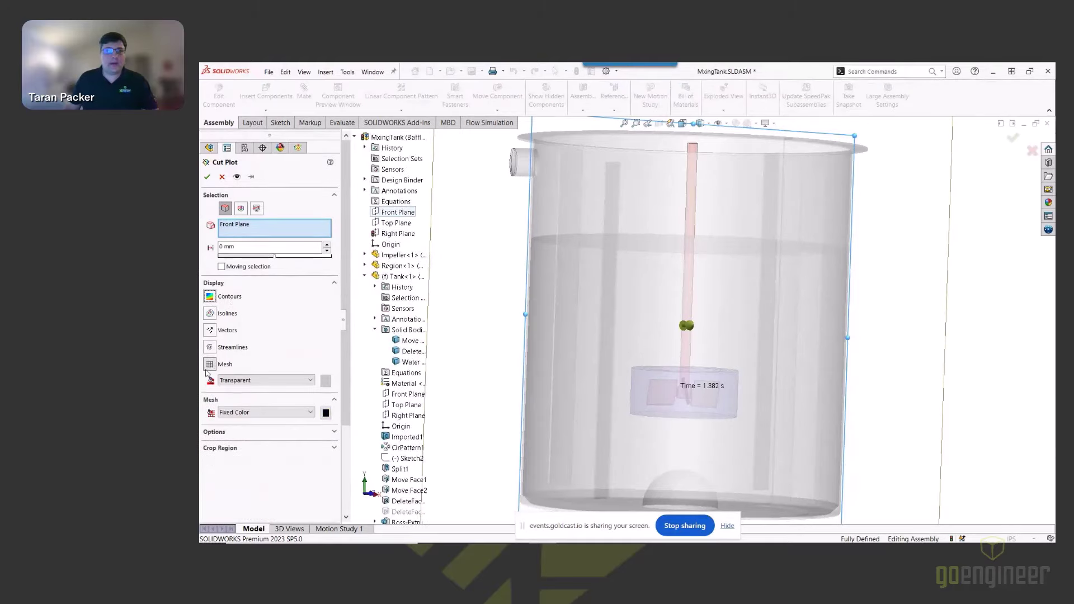
pyautogui.click(208, 177)
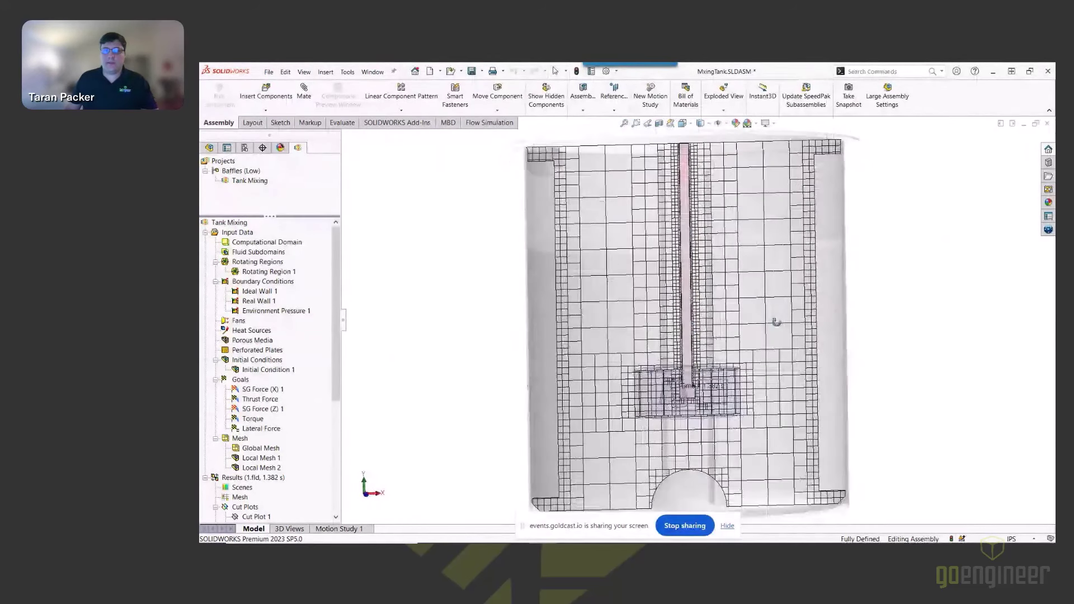
# - Hide Cut Plot 3, the mesh cut plot on the Front Plane
pyautogui.scroll(-2, 716, 348)
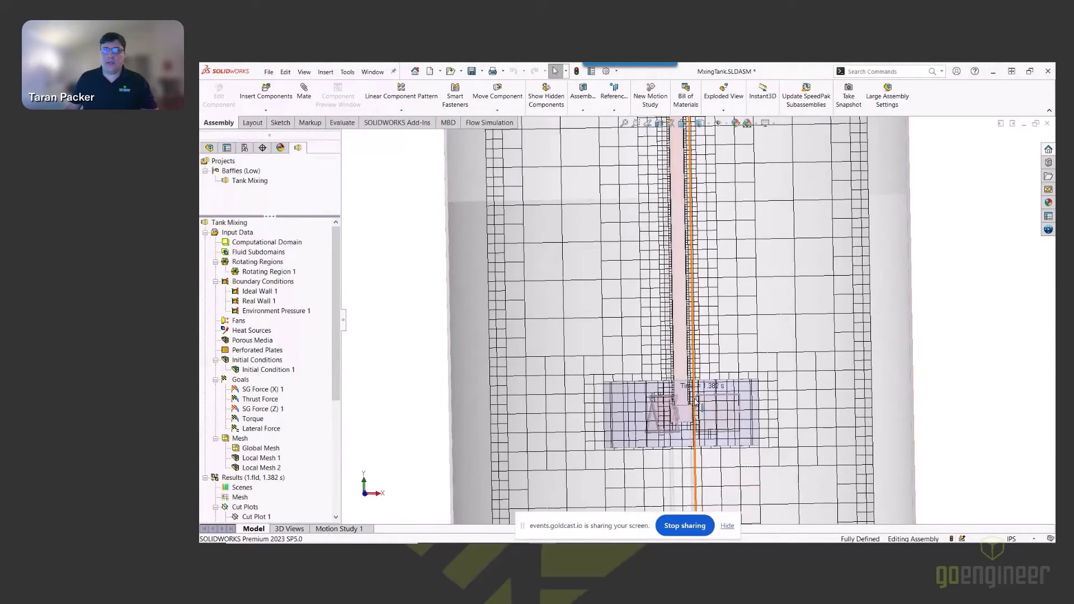
pyautogui.press('f')
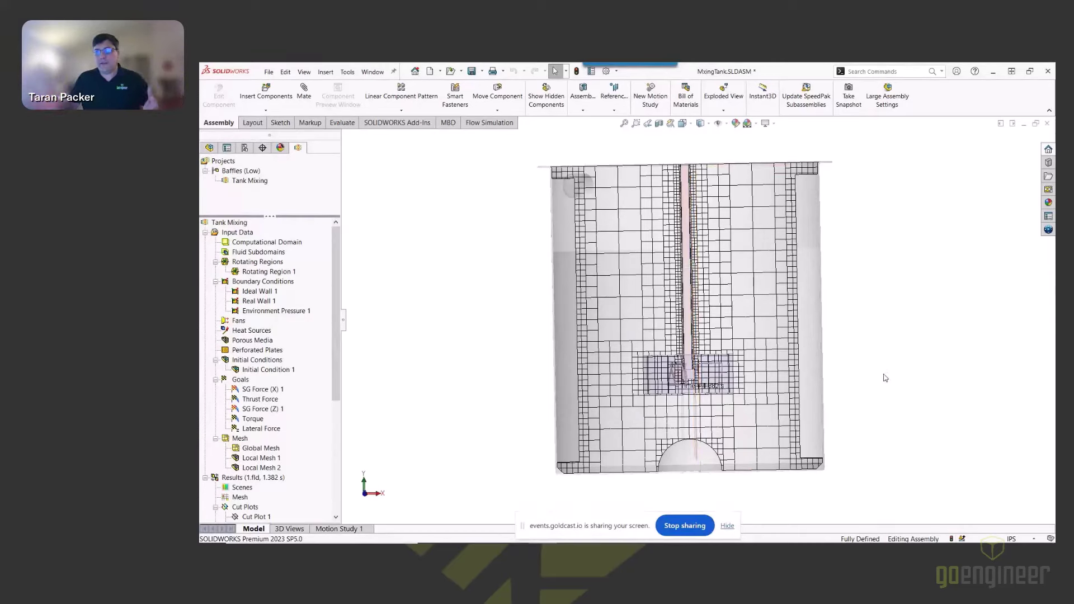
pyautogui.moveTo(884, 365); pyautogui.dragTo(715, 370, button='middle')
pyautogui.scroll(1, 893, 353)
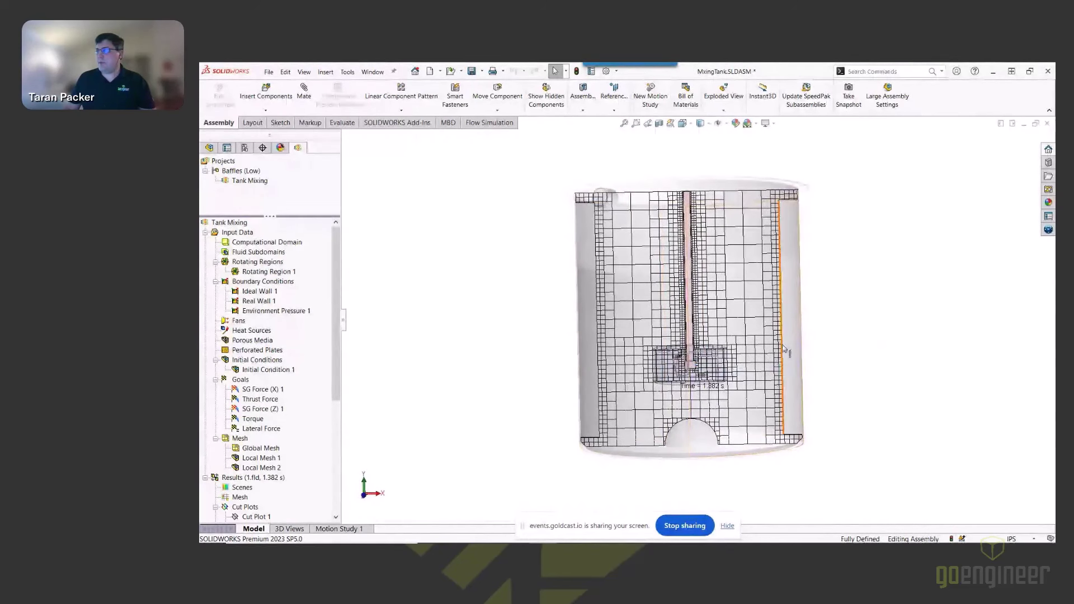
pyautogui.scroll(-4, 257, 476)
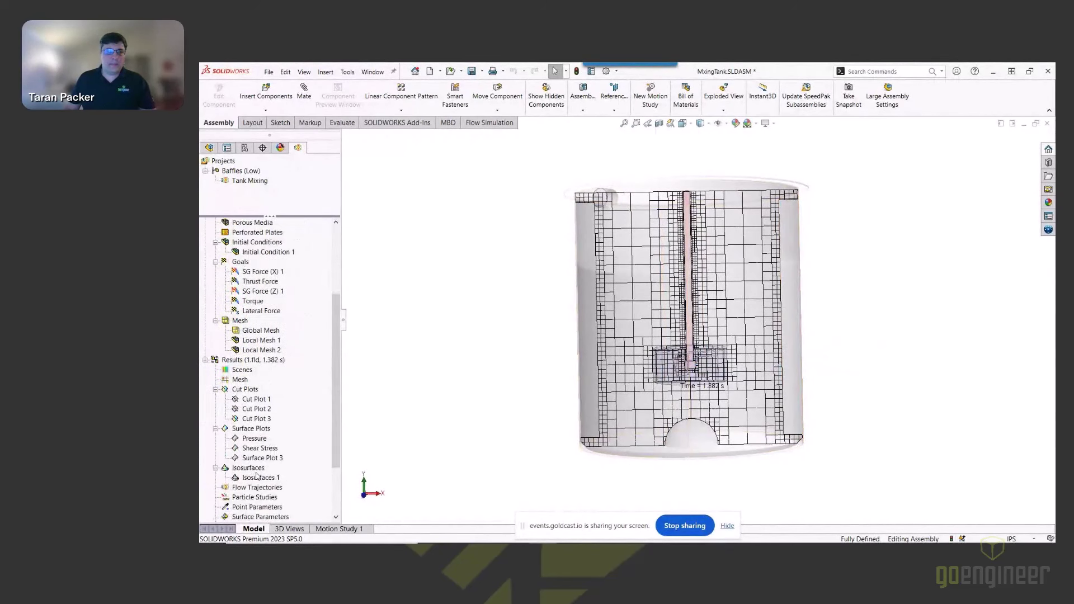
pyautogui.rightClick(251, 421)
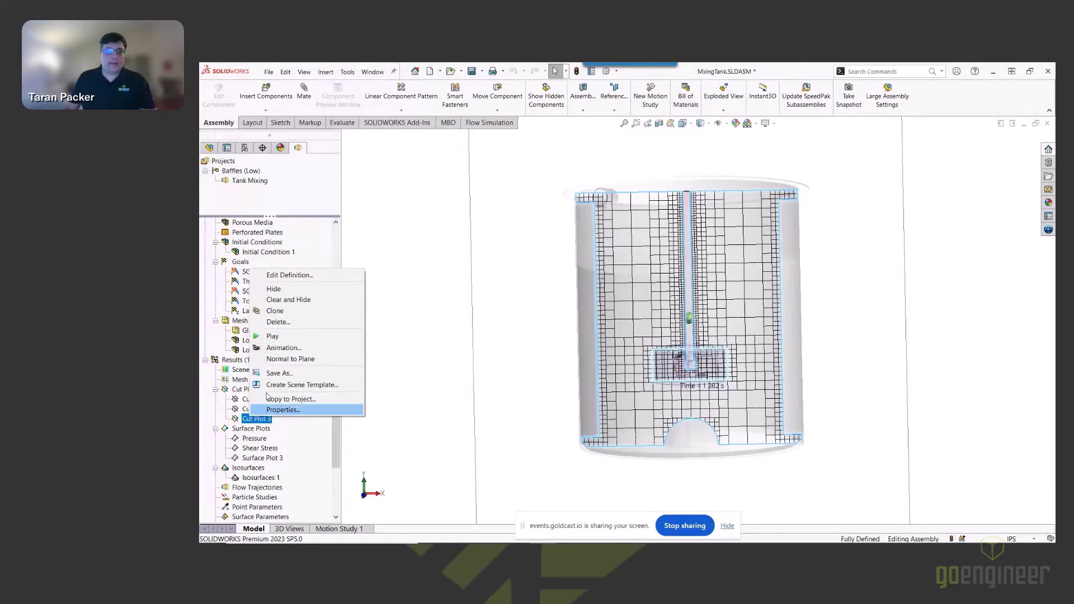
pyautogui.click(279, 291)
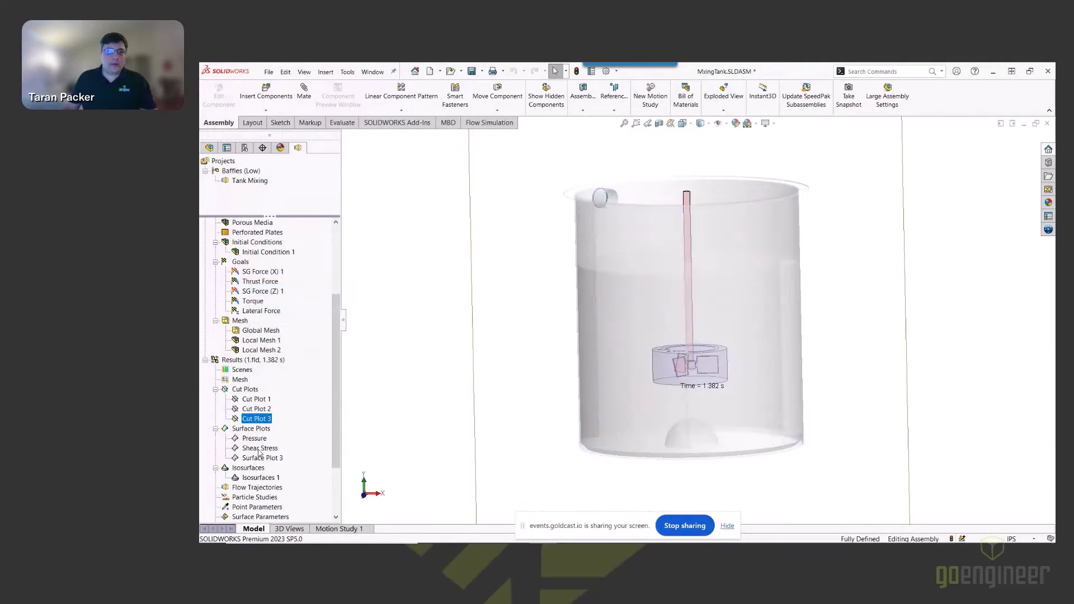
# - Show Cut Plot 1 and Cut Plot 2 together inside the tank
pyautogui.click(253, 400)
pyautogui.keyDown('ctrl'); pyautogui.click(256, 409); pyautogui.keyUp('ctrl')
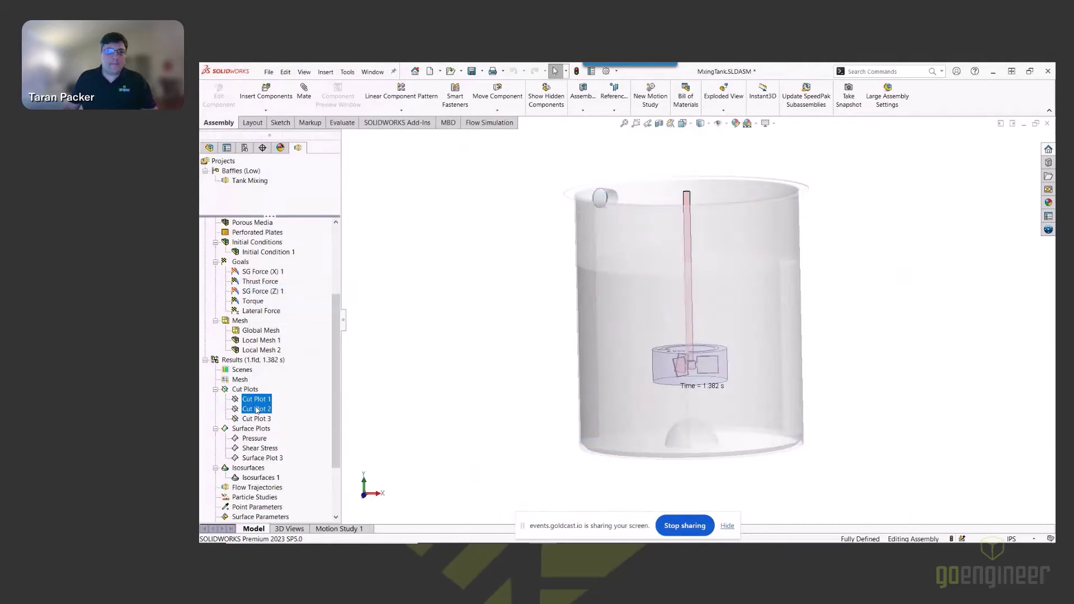
pyautogui.rightClick(257, 408)
pyautogui.click(281, 414)
pyautogui.moveTo(436, 403); pyautogui.dragTo(481, 380, button='middle')
pyautogui.rightClick(271, 398)
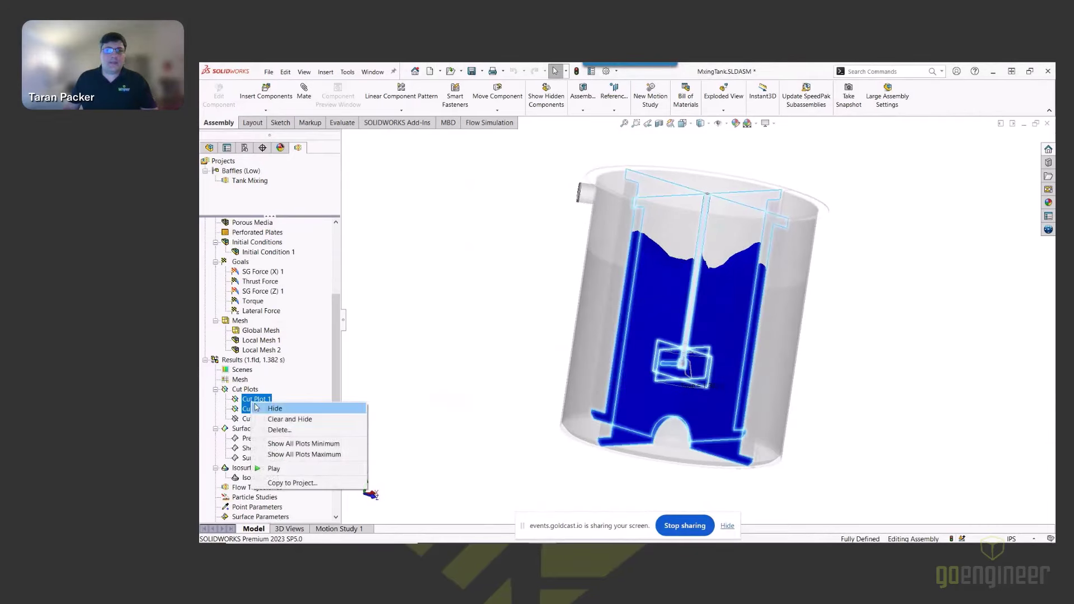
pyautogui.click(433, 383)
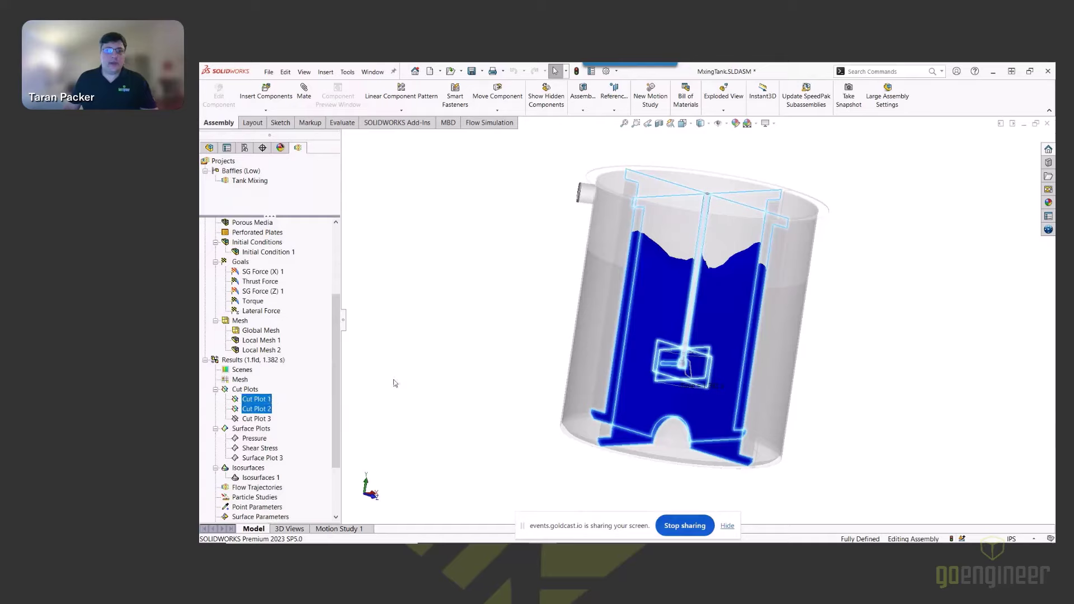
pyautogui.rightClick(249, 399)
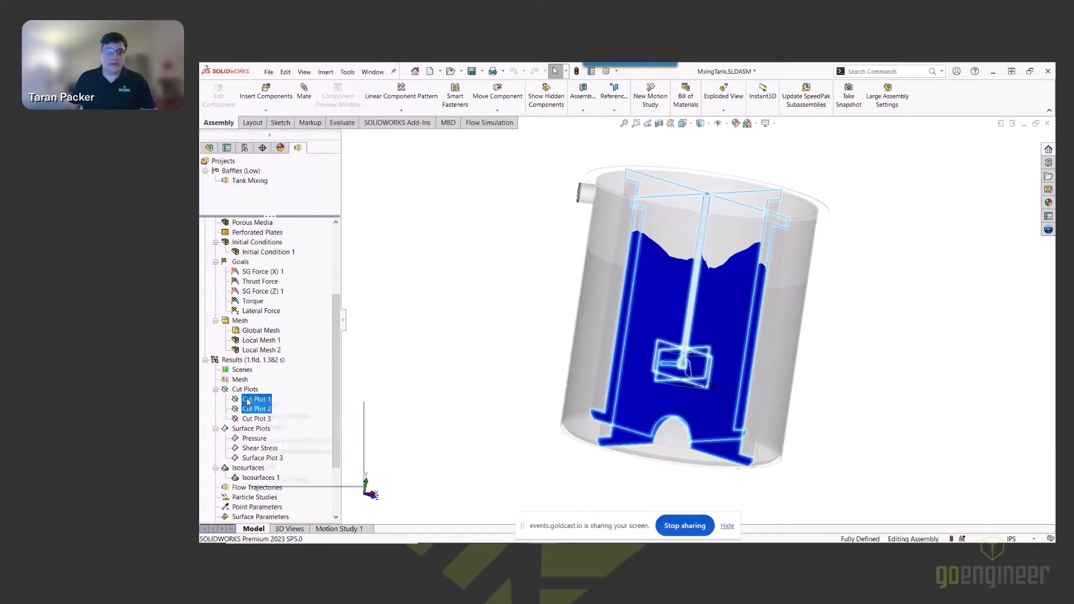
pyautogui.click(381, 412)
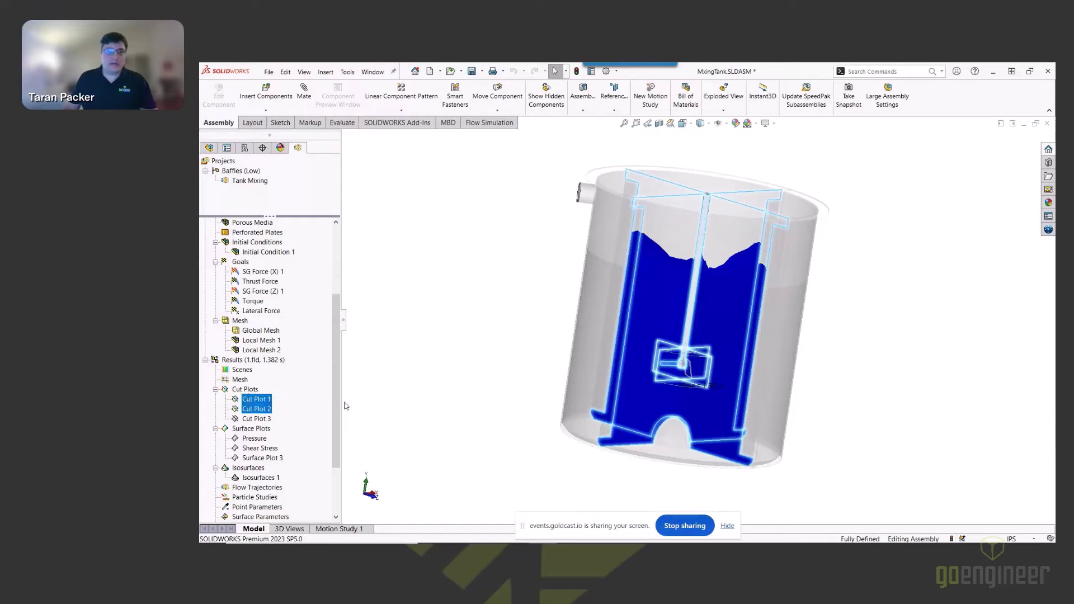
# - Inspect the definition of Cut Plot 1, including its plane and contour parameter, and close it without changes
pyautogui.click(255, 399)
pyautogui.rightClick(255, 398)
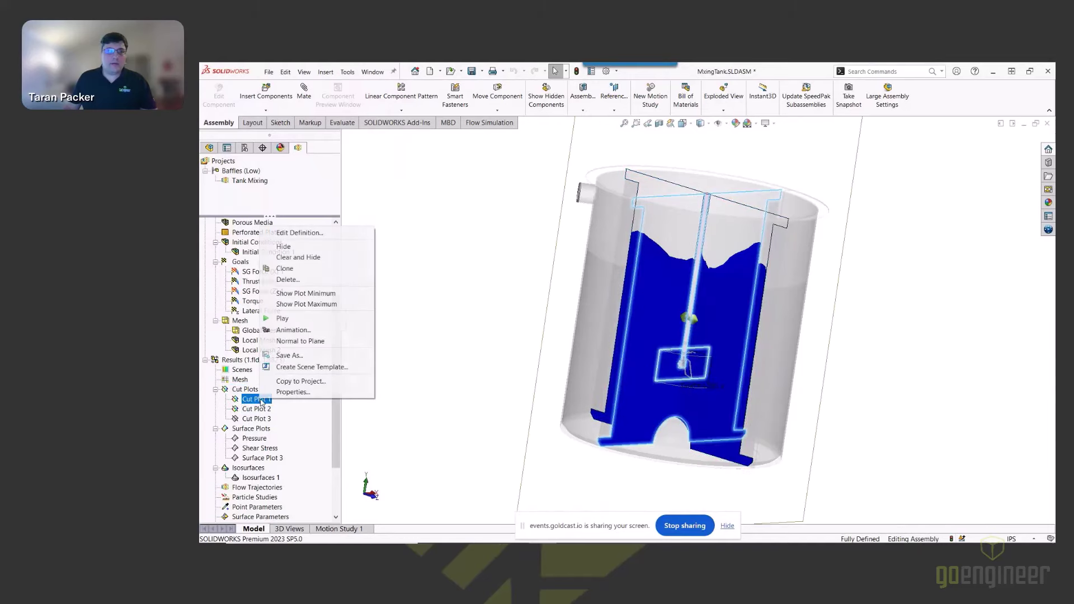
pyautogui.click(300, 233)
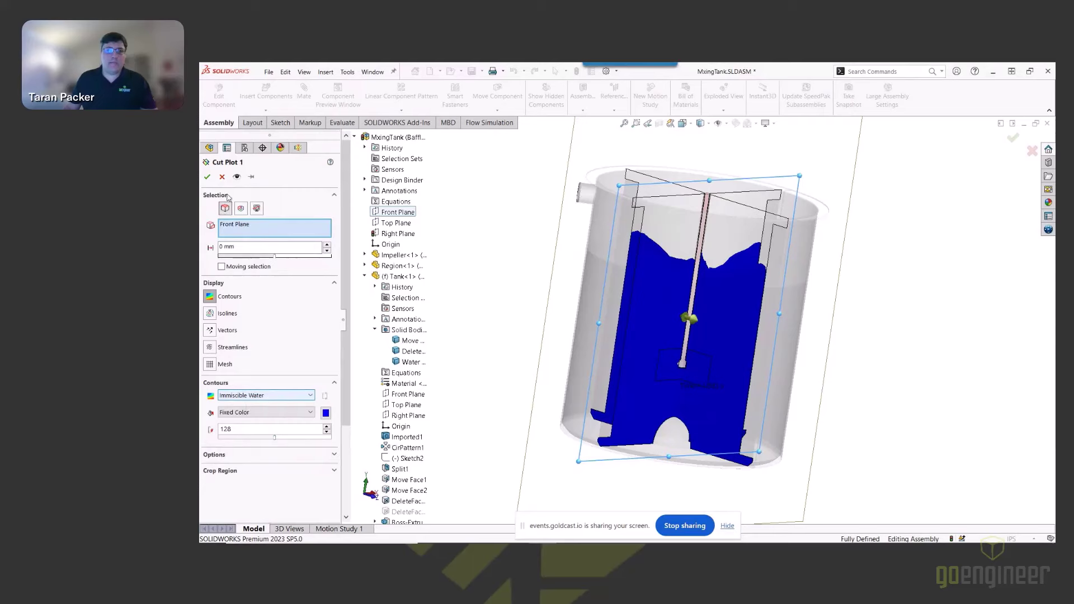
pyautogui.click(223, 178)
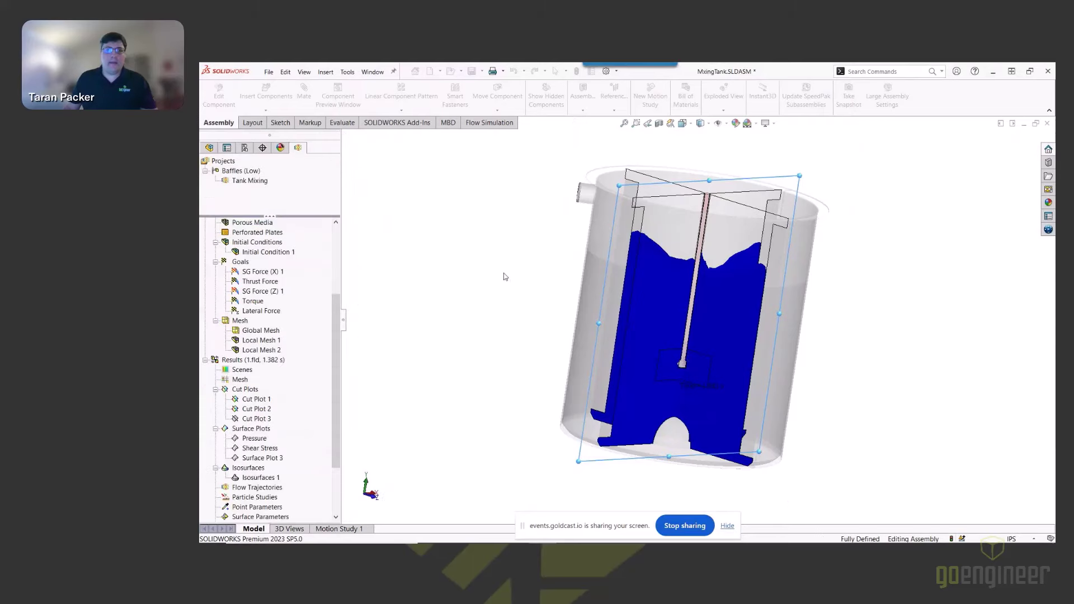
# - Activate the Transient Explorer for the loaded tank mixing results
pyautogui.rightClick(242, 363)
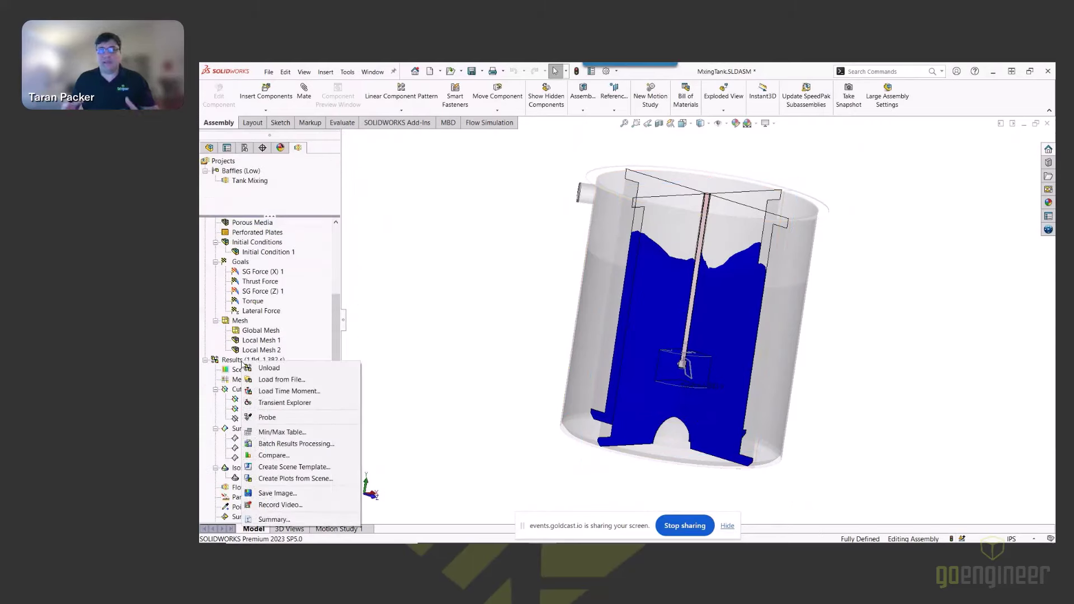
pyautogui.click(281, 404)
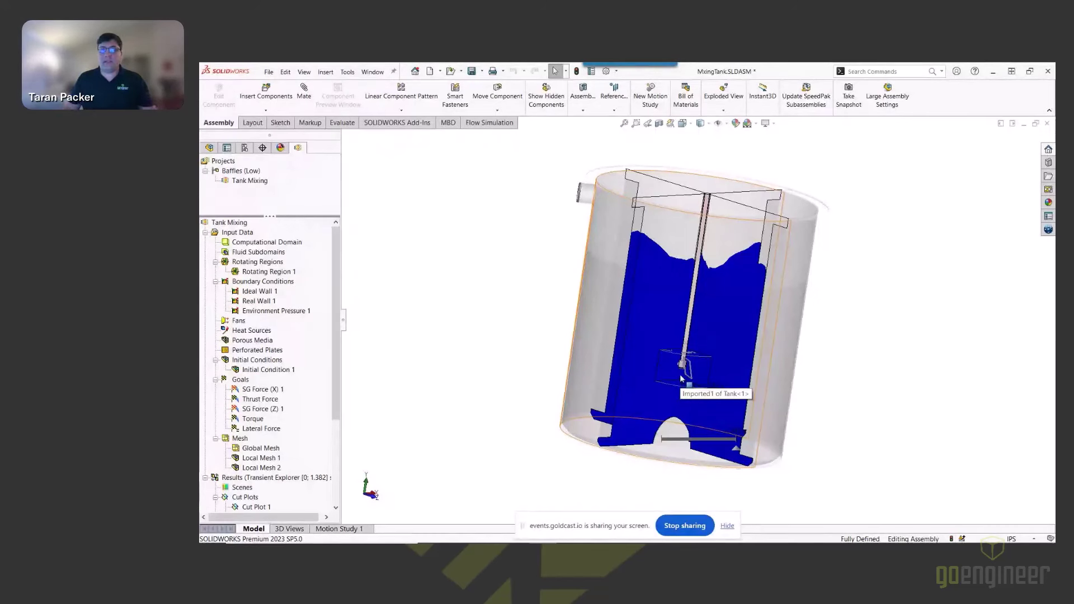
pyautogui.scroll(1, 697, 404)
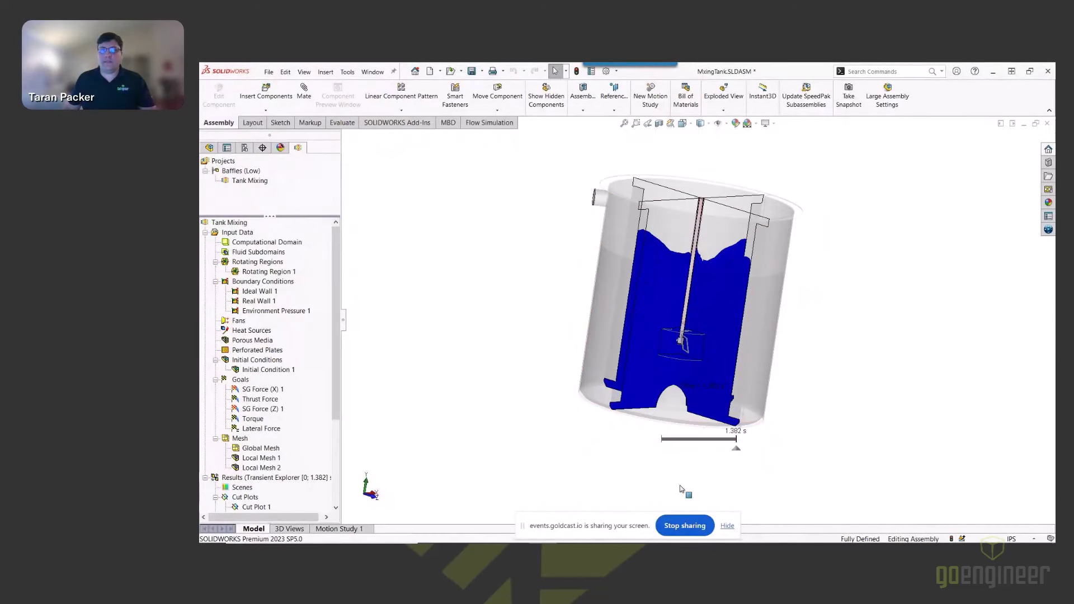
pyautogui.moveTo(688, 449)
pyautogui.scroll(1, 749, 429)
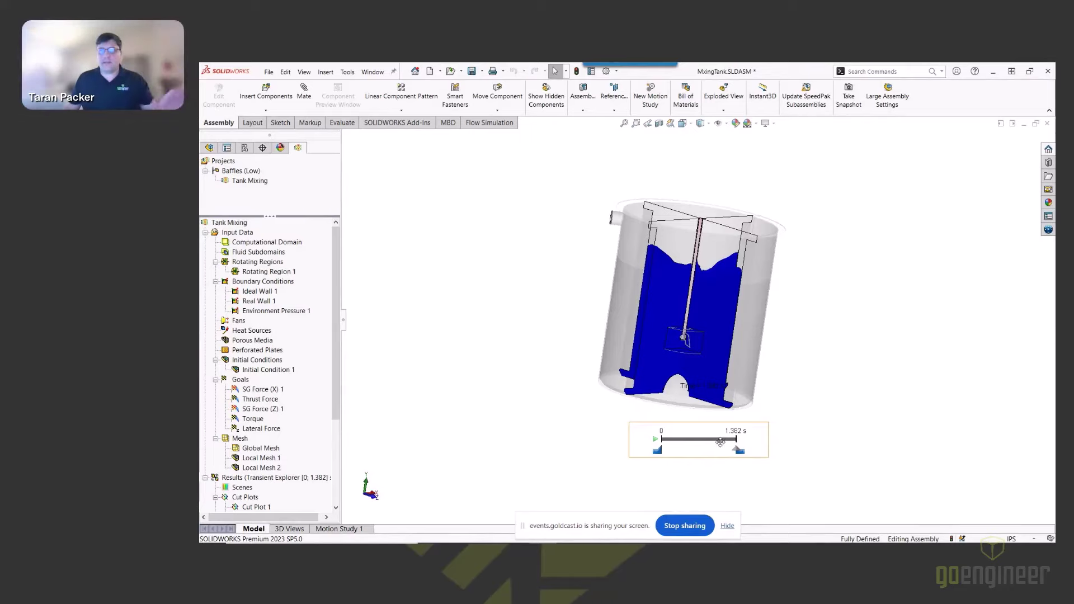
# - Play the transient results of the water cut plots, examine the liquid surface and impeller area, and pause playback
pyautogui.click(657, 439)
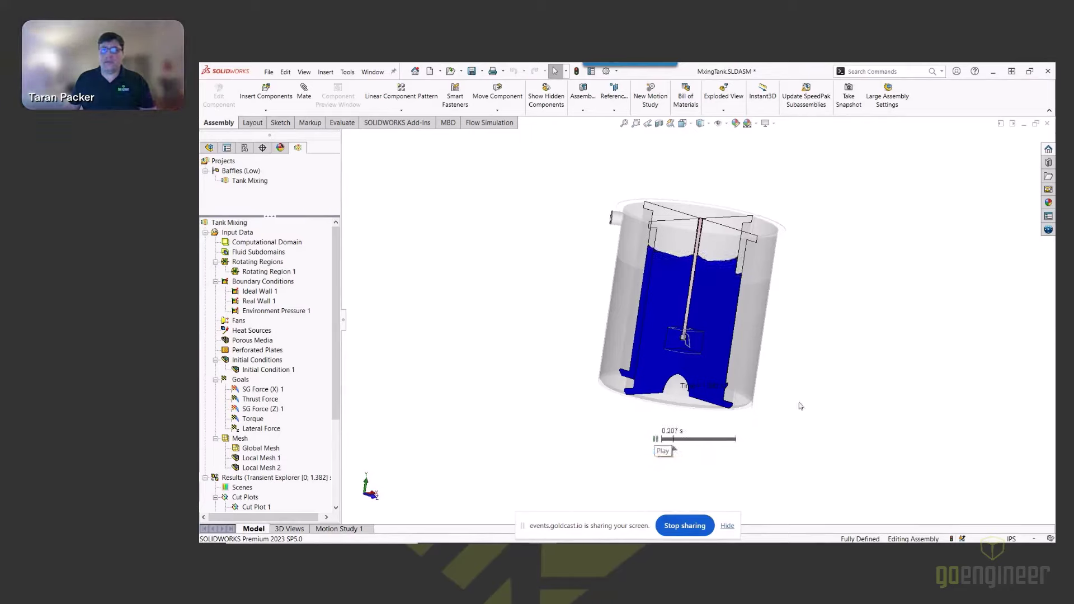
pyautogui.moveTo(799, 404); pyautogui.dragTo(790, 331, button='middle')
pyautogui.scroll(-1, 707, 272)
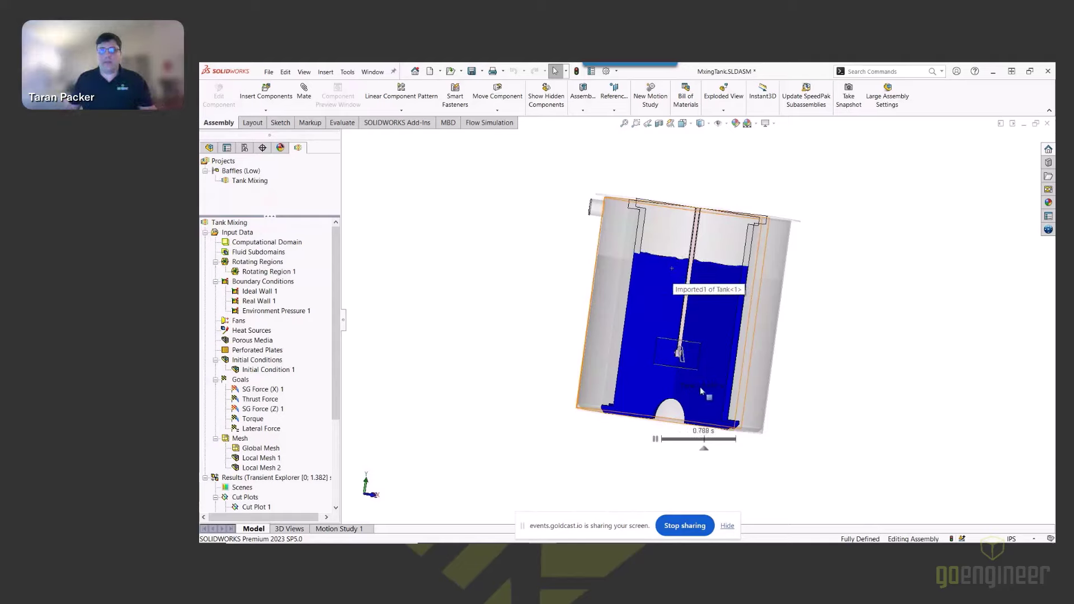
pyautogui.scroll(-5, 677, 280)
pyautogui.scroll(-2, 694, 363)
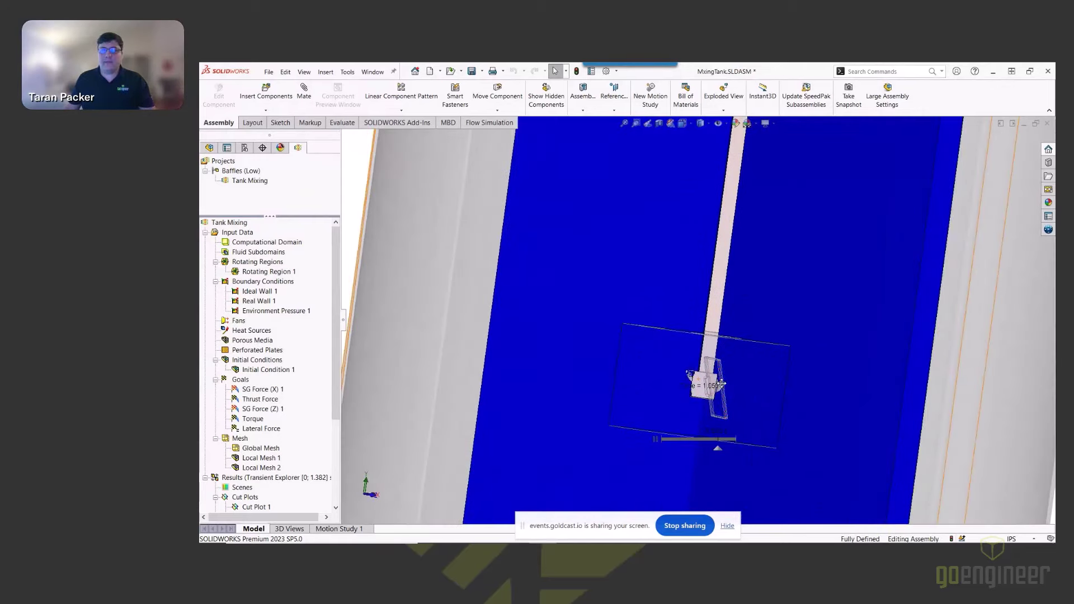
pyautogui.scroll(5, 718, 382)
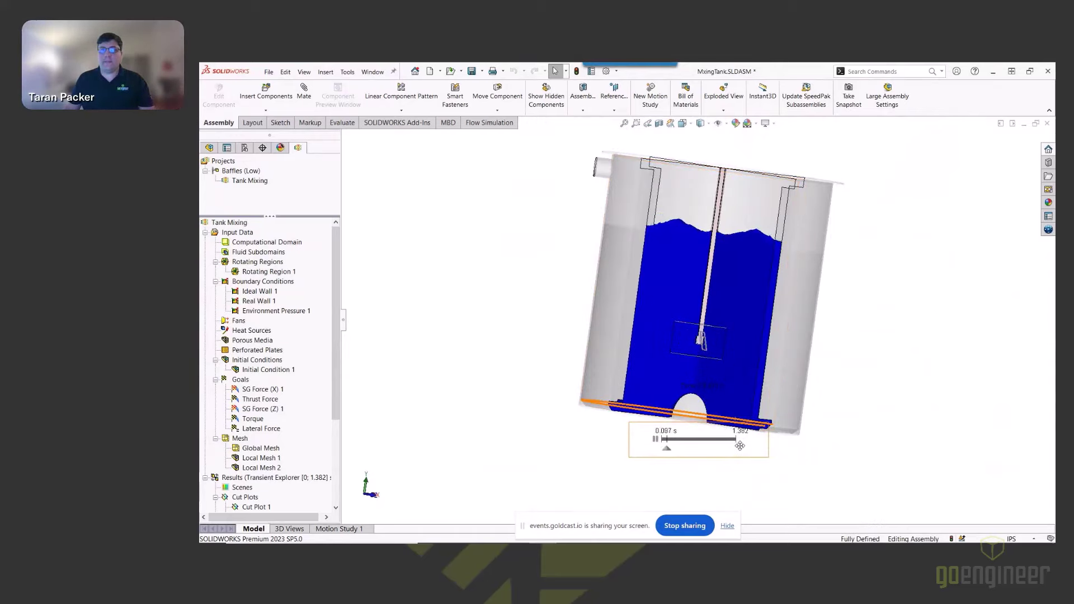
pyautogui.moveTo(820, 371)
pyautogui.mouseDown(button='middle')
pyautogui.moveTo(834, 388)
pyautogui.moveTo(804, 386)
pyautogui.moveTo(820, 383)
pyautogui.mouseUp(button='middle')
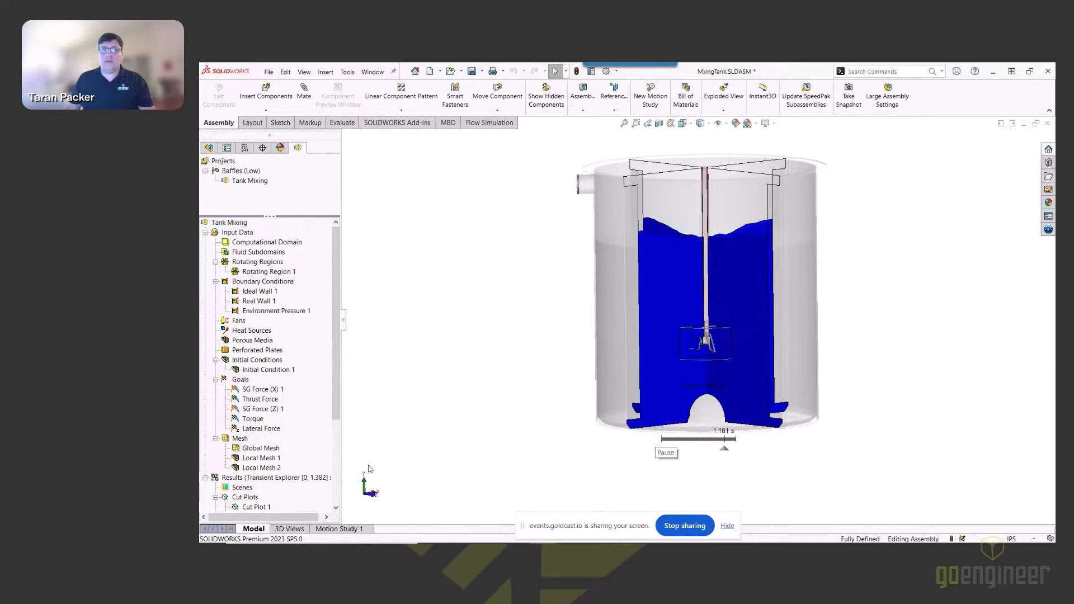
# - Hide all cut plots in the transient results
pyautogui.scroll(-3, 261, 461)
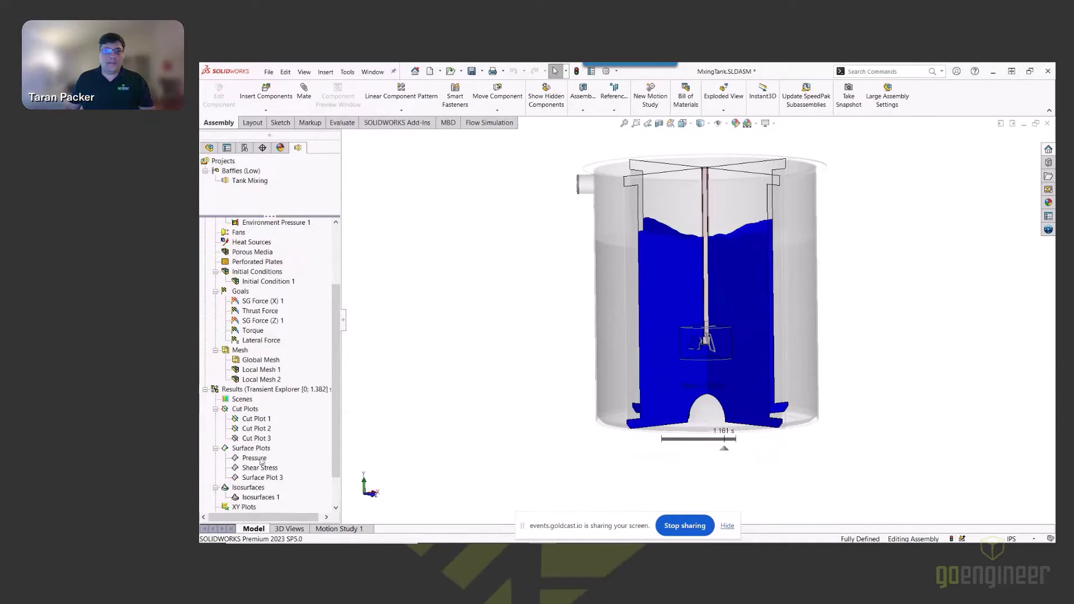
pyautogui.rightClick(245, 412)
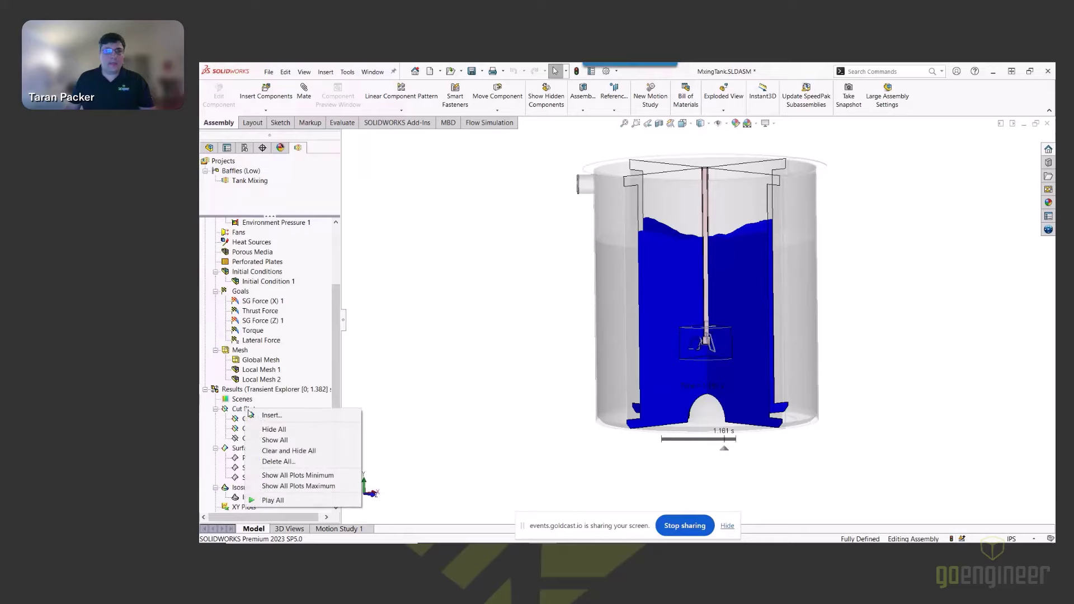
pyautogui.click(267, 433)
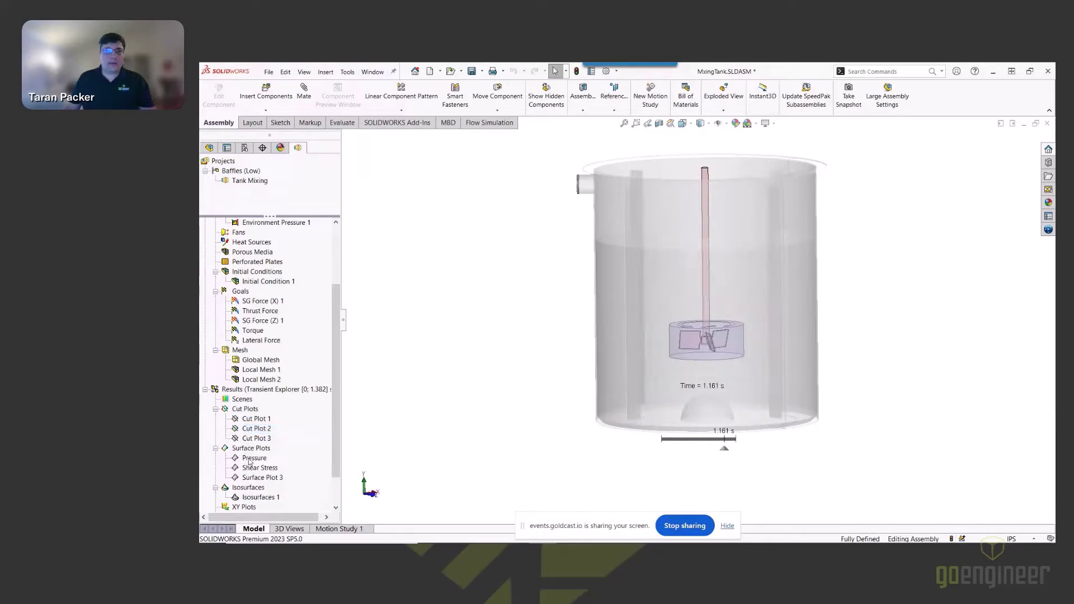
# - Show the Pressure surface plot on the impeller and shaft
pyautogui.rightClick(251, 460)
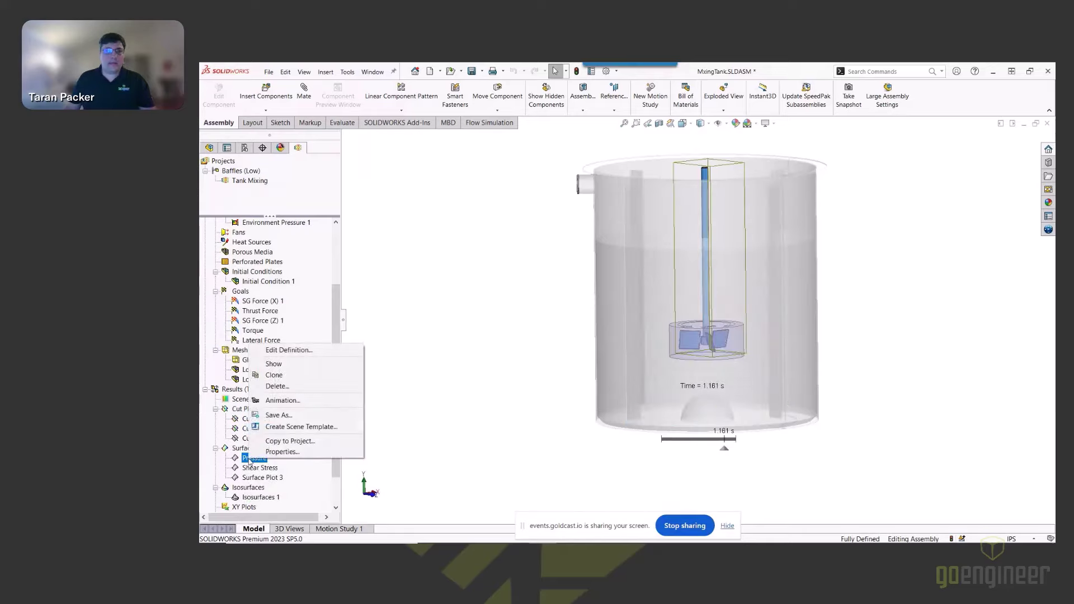
pyautogui.click(273, 364)
pyautogui.scroll(-3, 662, 363)
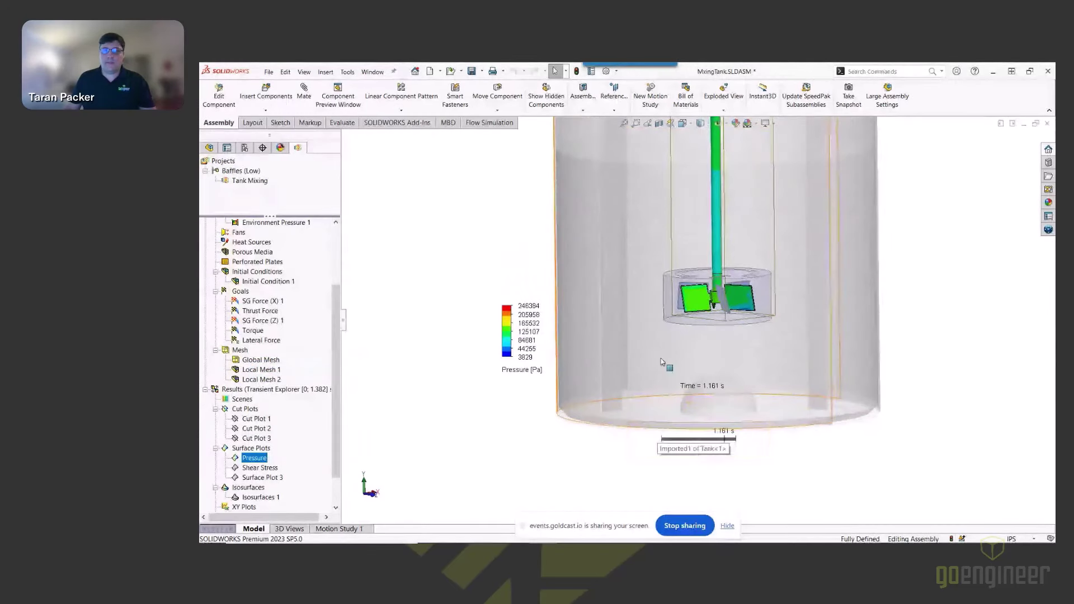
pyautogui.moveTo(710, 305); pyautogui.dragTo(660, 294, button='middle')
pyautogui.scroll(-2, 659, 294)
# - Hide the rotating region and impeller components so only the pressure-colored impeller shows inside the tank, keeping the tank displayed
pyautogui.press('Tab')
pyautogui.press('Tab')
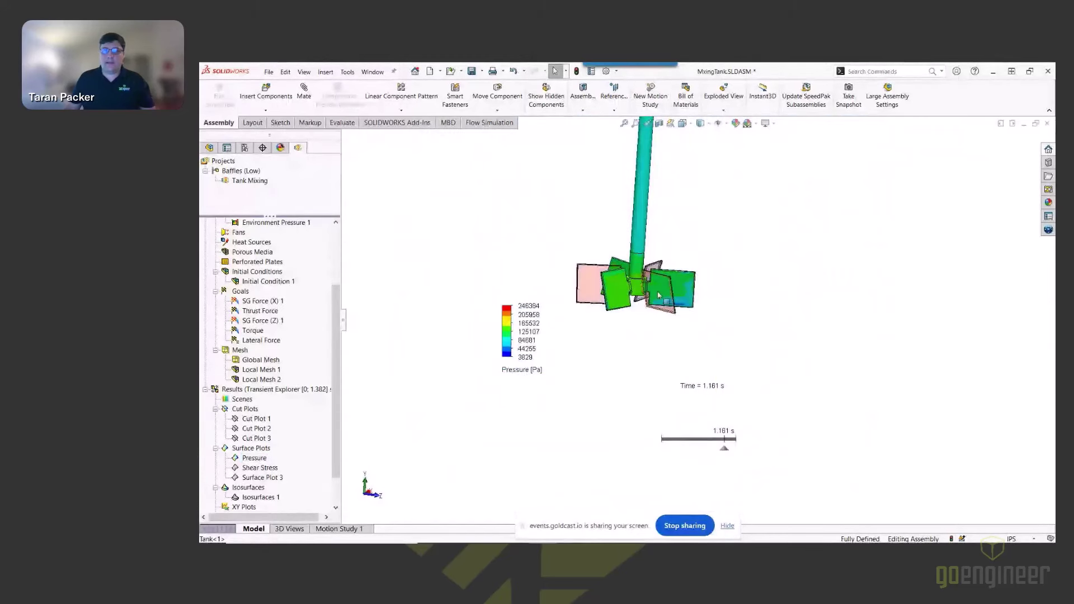
pyautogui.press('Tab')
pyautogui.hotkey('shift', 'Tab')
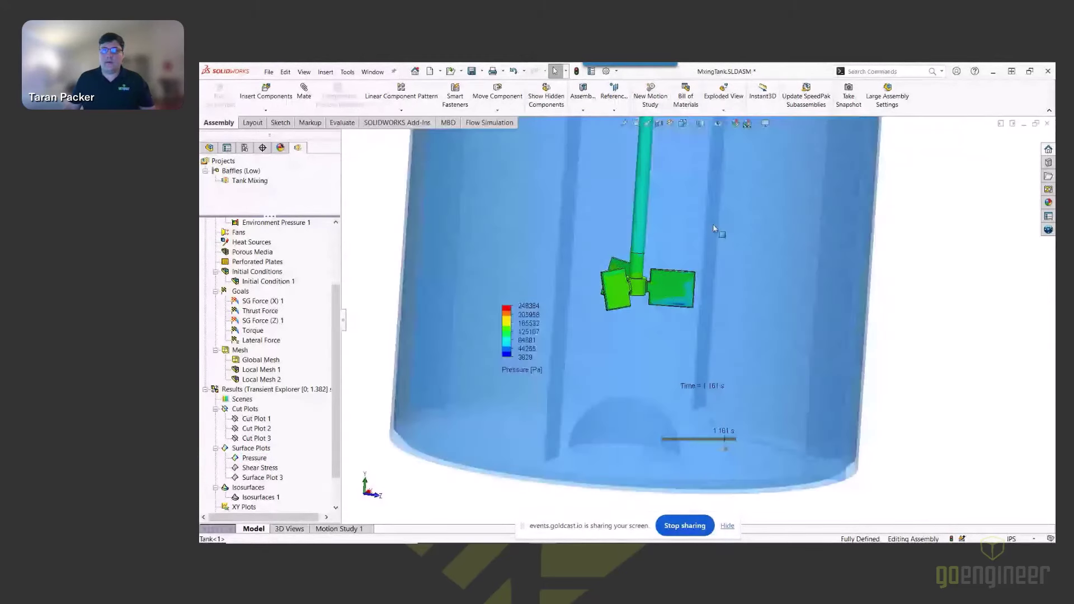
# - Play the transient pressure results on the rotating impeller, pause playback, and hide the Pressure surface plot
pyautogui.scroll(3, 716, 232)
pyautogui.click(656, 439)
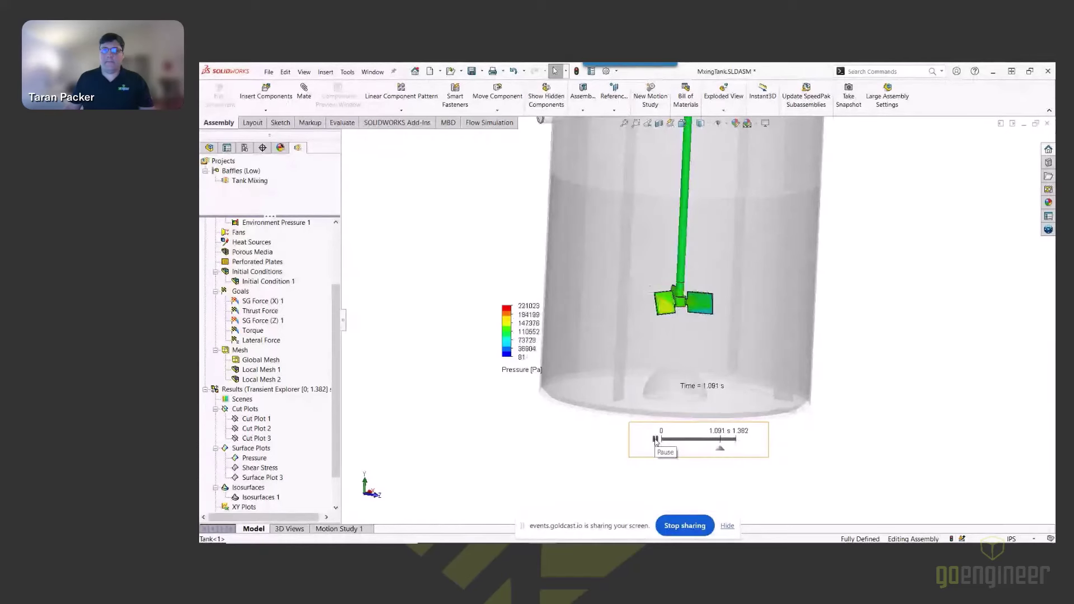
pyautogui.rightClick(249, 459)
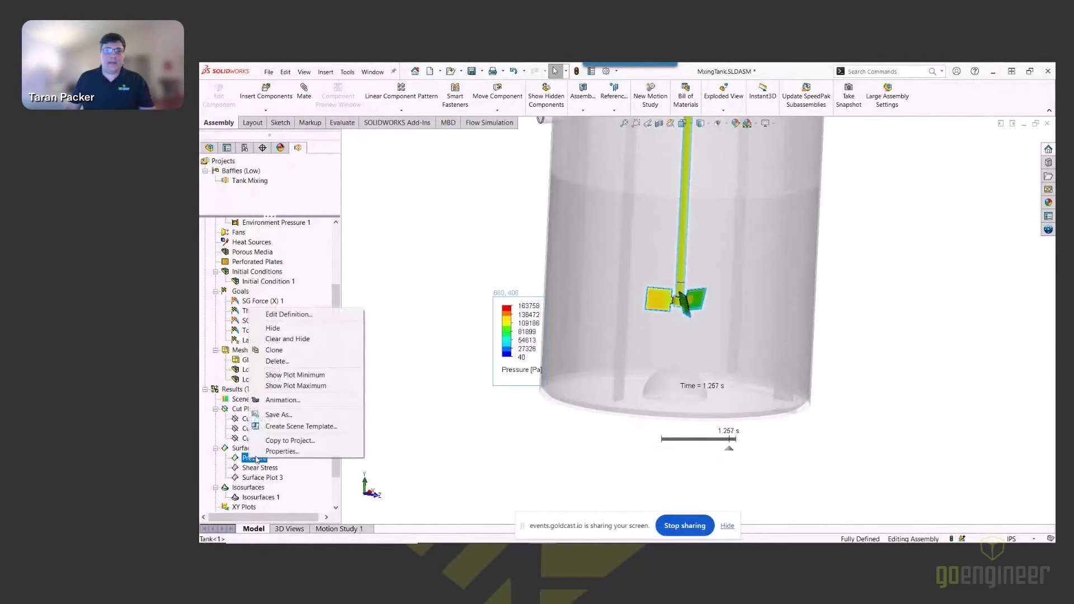
pyautogui.click(270, 329)
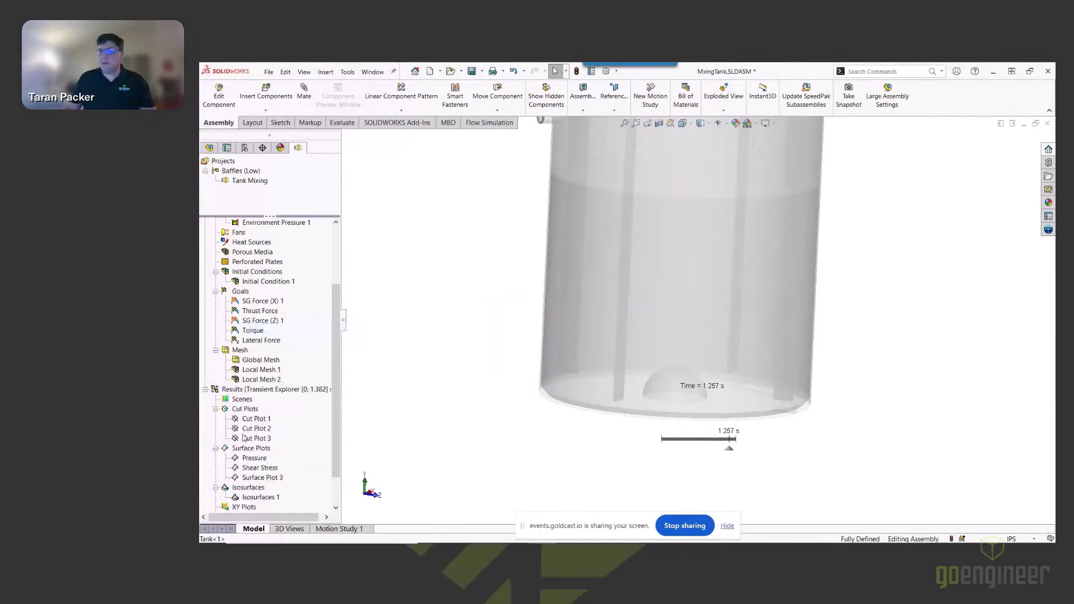
# - Try to show Isosurfaces 1 in the transient results of the mixing tank
pyautogui.scroll(-1, 251, 461)
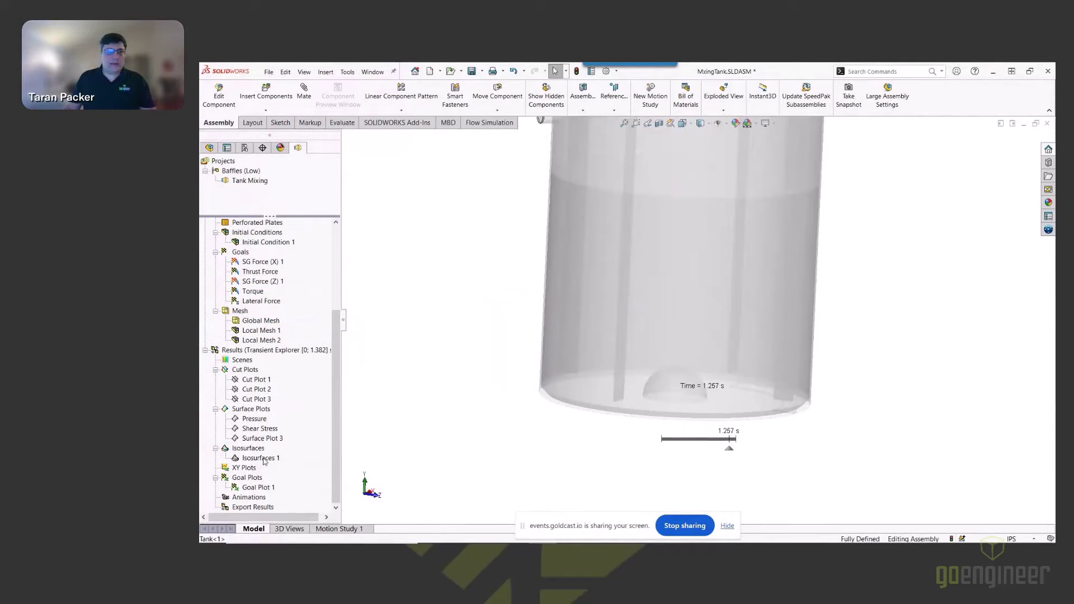
pyautogui.rightClick(265, 459)
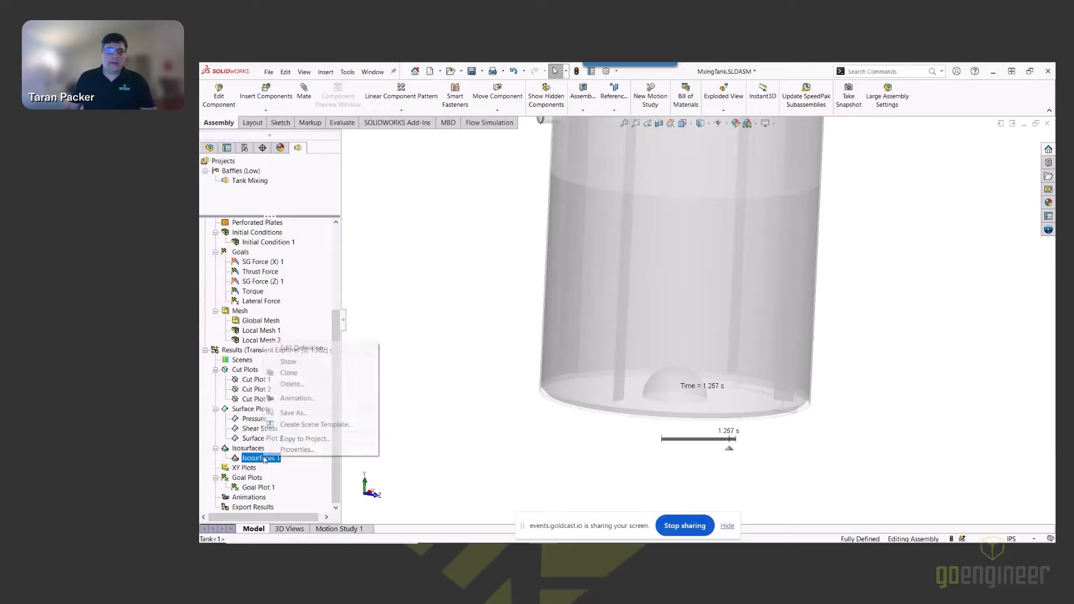
pyautogui.click(303, 363)
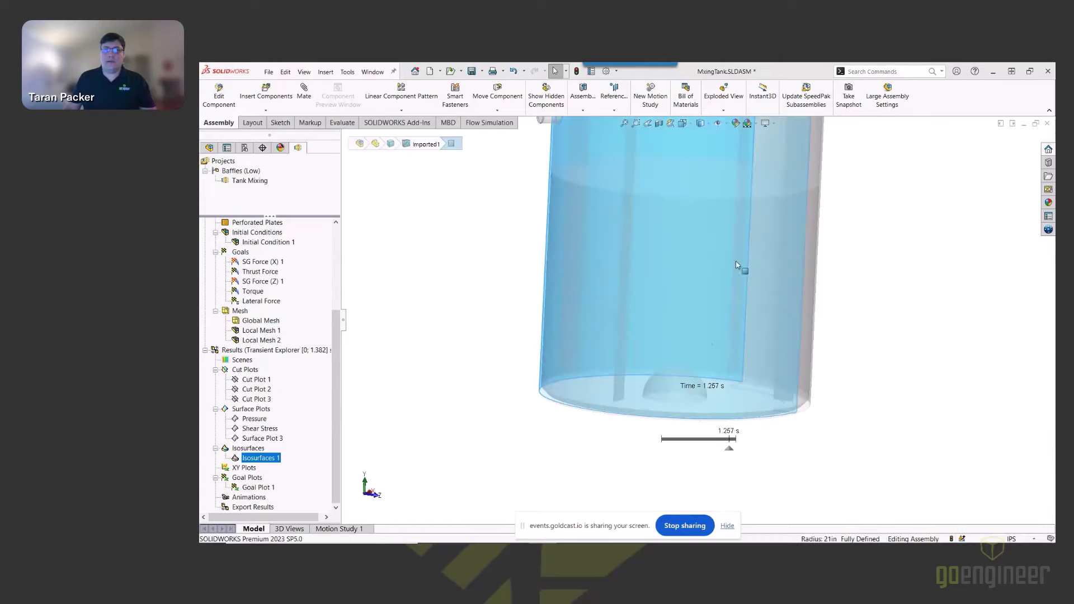
# - Turn off Transient Explorer and show Isosurfaces 1 in the tank's standard results
pyautogui.rightClick(265, 355)
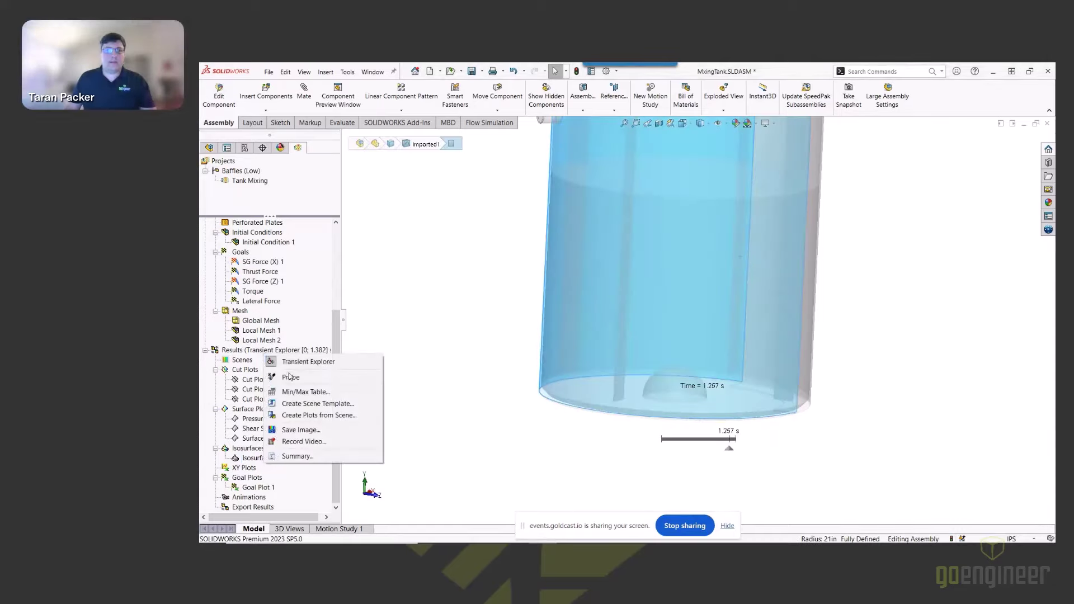
pyautogui.click(305, 364)
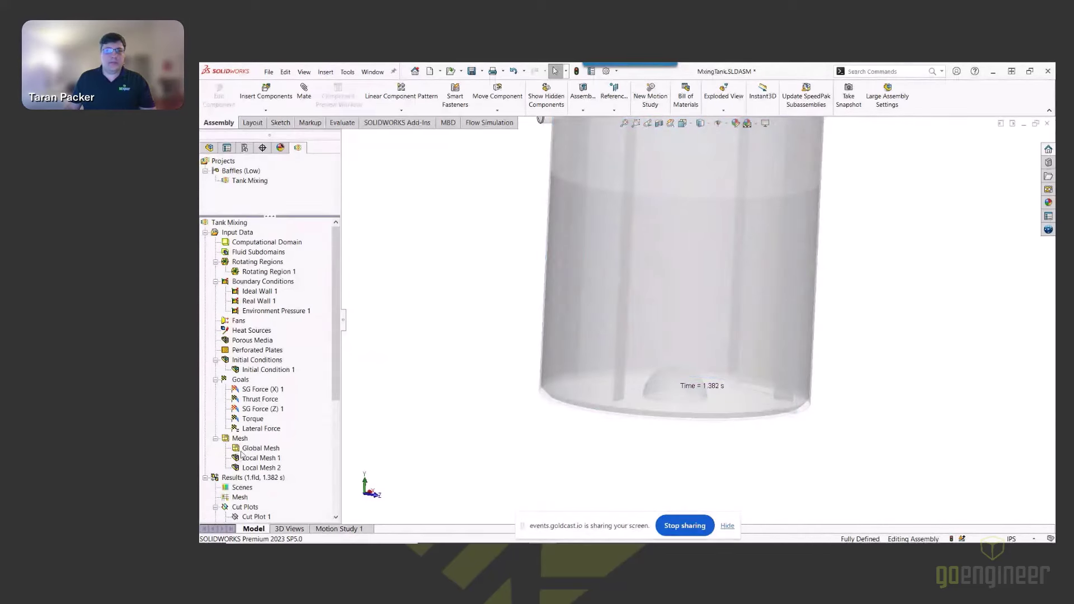
pyautogui.scroll(-4, 260, 450)
pyautogui.scroll(-2, 260, 456)
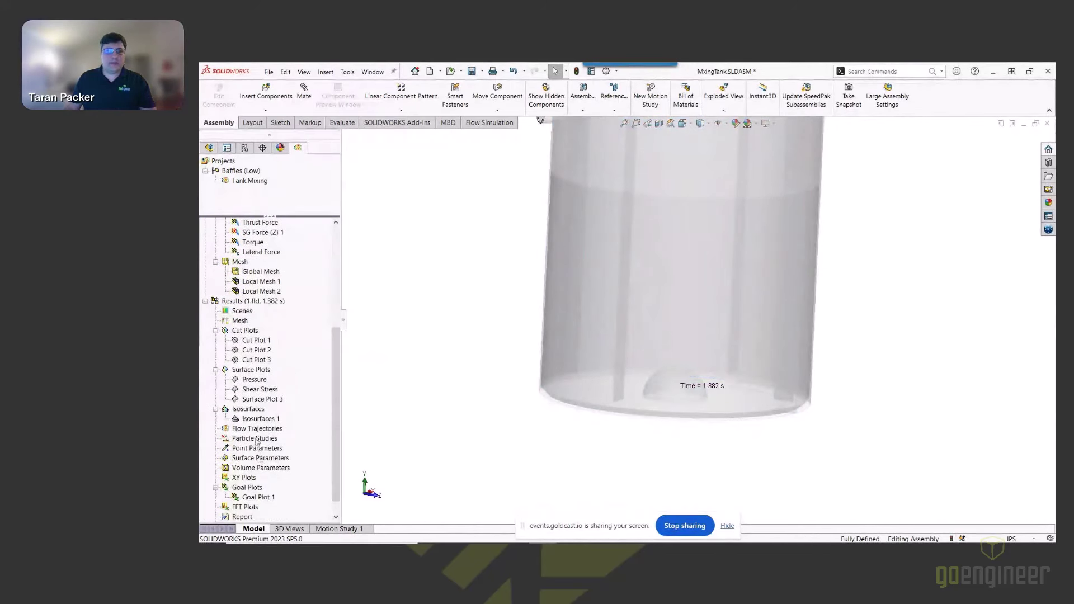
pyautogui.rightClick(259, 420)
pyautogui.click(284, 438)
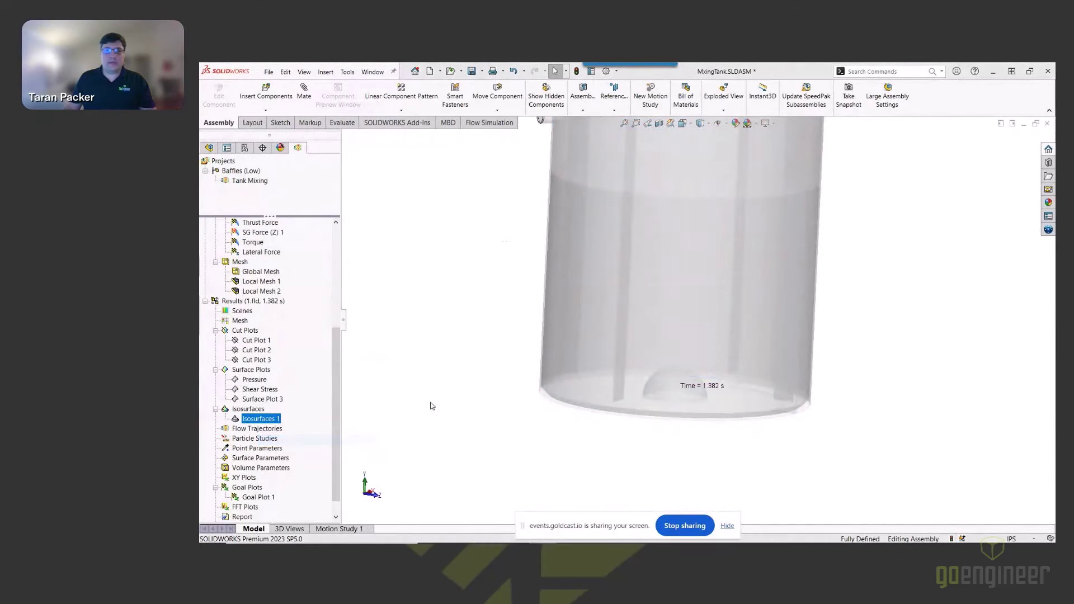
# - Examine the immiscible water isosurface from several angles, including the liquid surface and the region around the impeller
pyautogui.scroll(3, 537, 344)
pyautogui.moveTo(635, 284); pyautogui.dragTo(620, 318, button='middle')
pyautogui.scroll(-2, 696, 238)
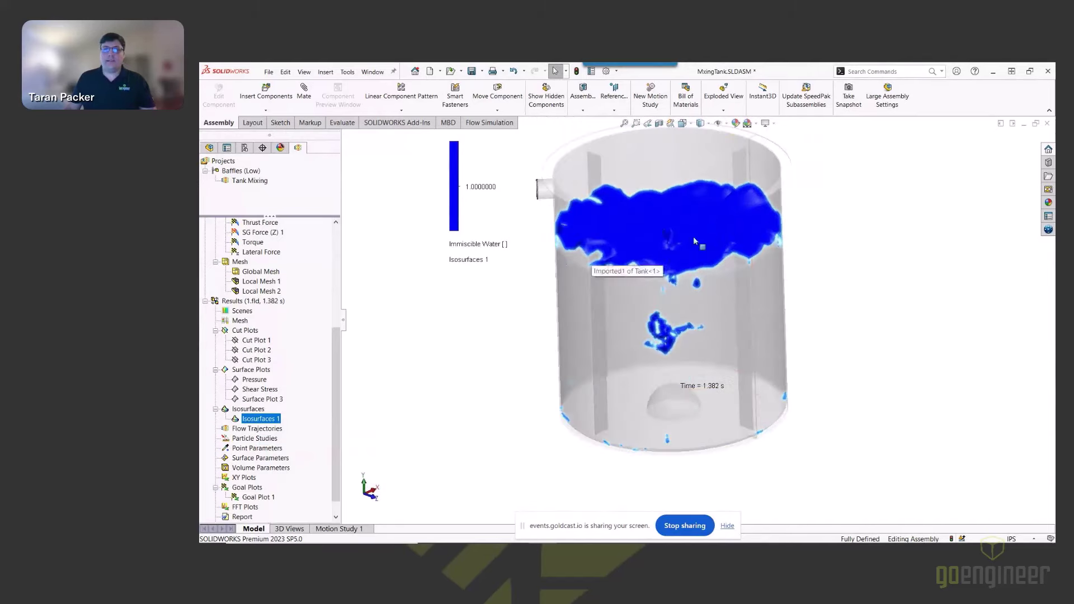
pyautogui.scroll(1, 707, 379)
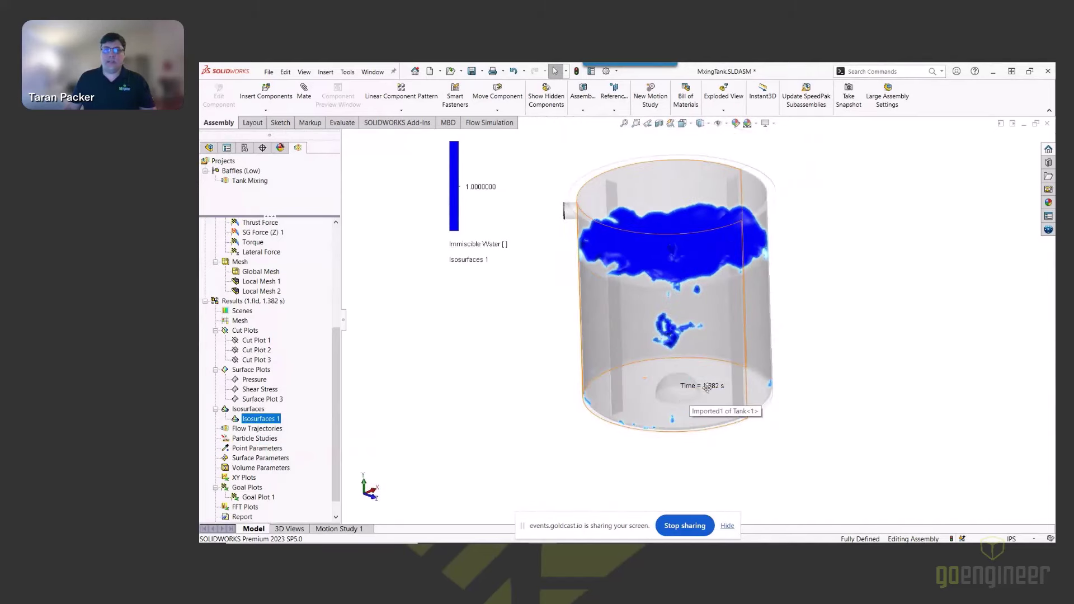
pyautogui.moveTo(762, 379); pyautogui.dragTo(788, 331, button='middle')
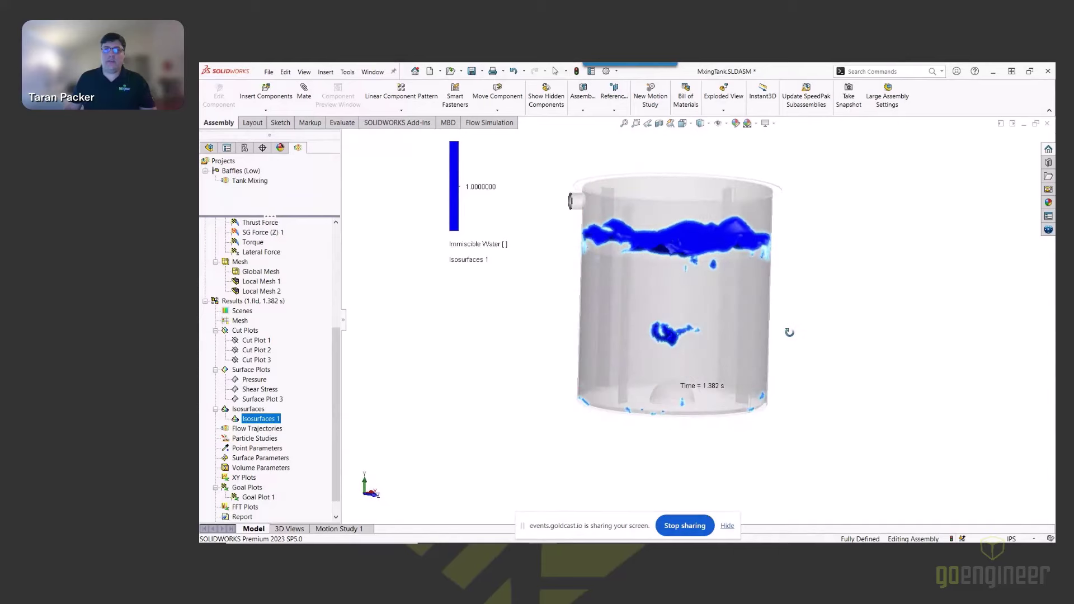
pyautogui.moveTo(691, 209); pyautogui.dragTo(681, 254, button='middle')
pyautogui.scroll(-1, 680, 254)
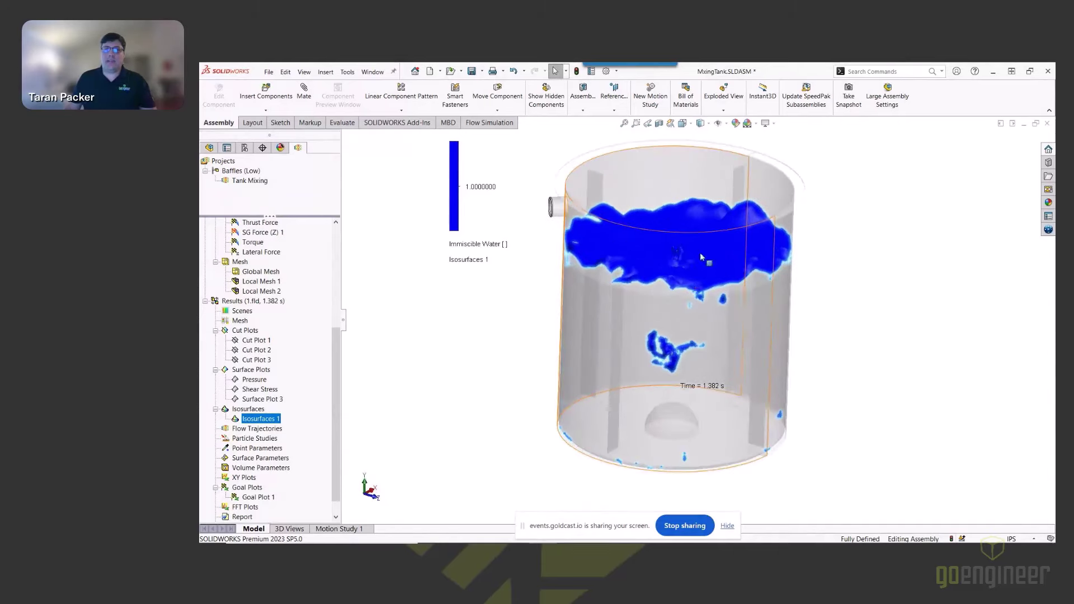
pyautogui.moveTo(656, 273); pyautogui.dragTo(662, 258, button='middle')
pyautogui.scroll(-3, 688, 359)
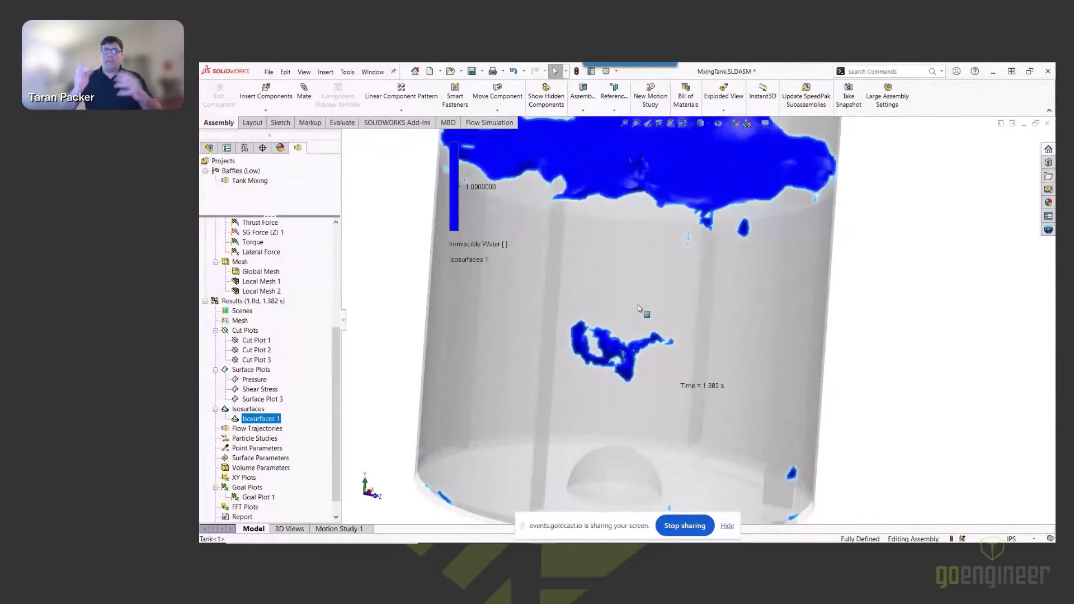
pyautogui.scroll(3, 638, 305)
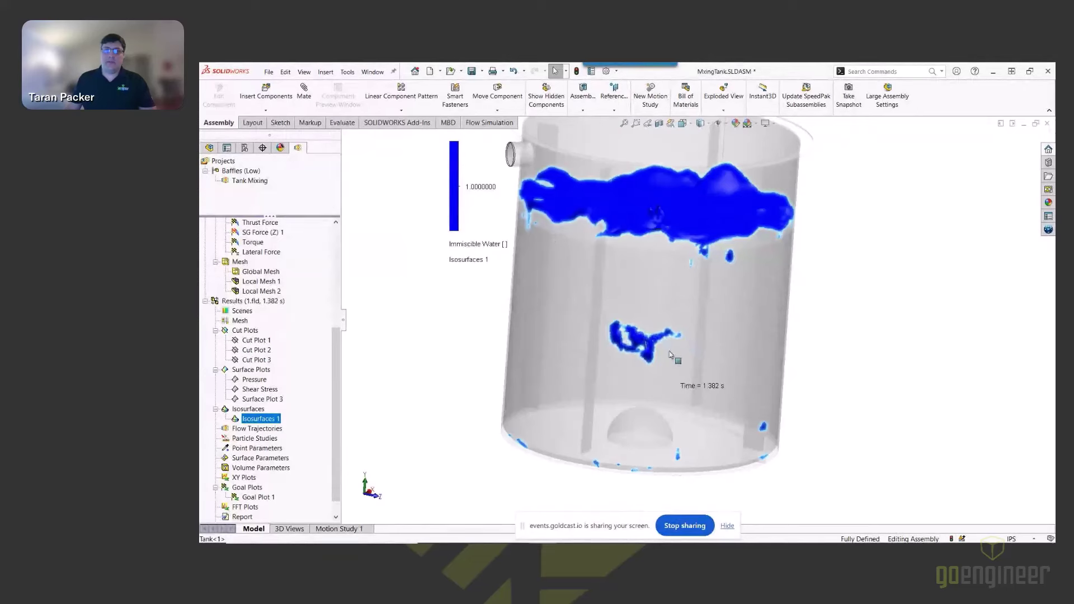
pyautogui.scroll(2, 863, 342)
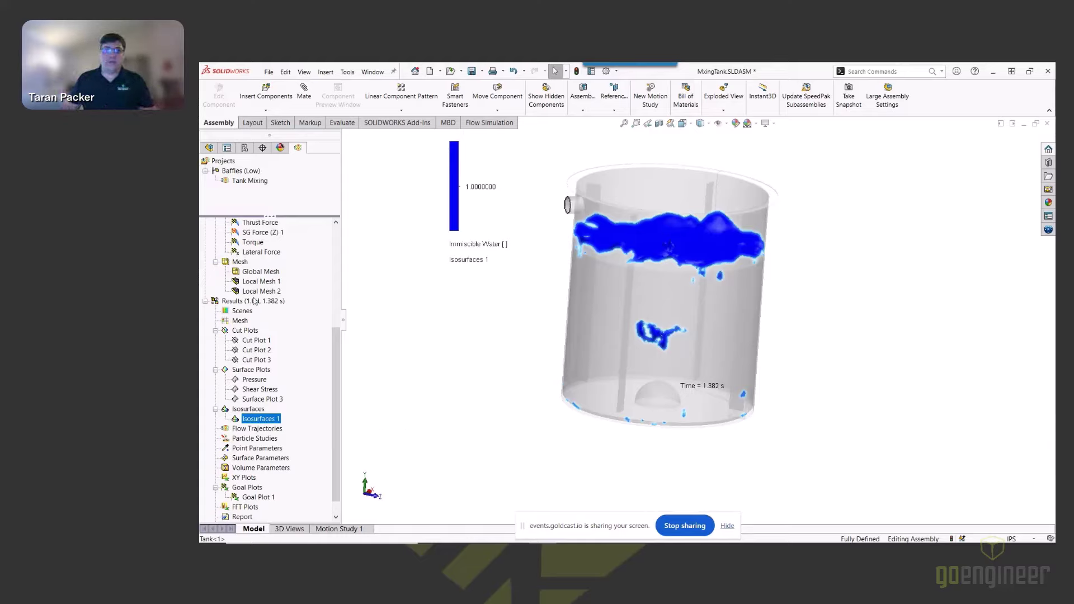
pyautogui.press('Escape')
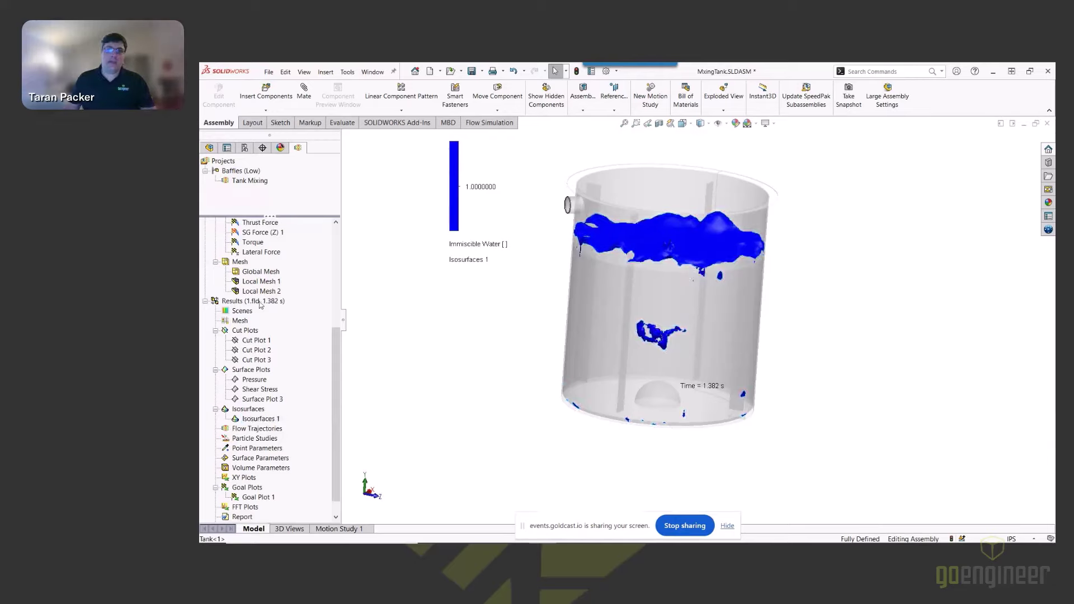
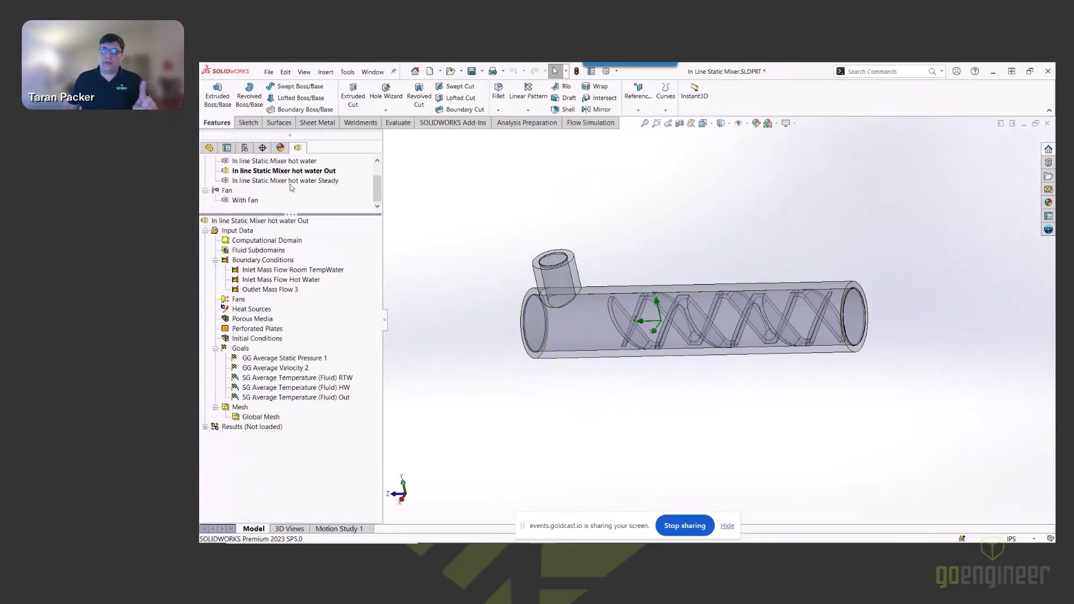
# - Activate the With Fan project of the in-line static mixer and load its results
pyautogui.doubleClick(245, 201)
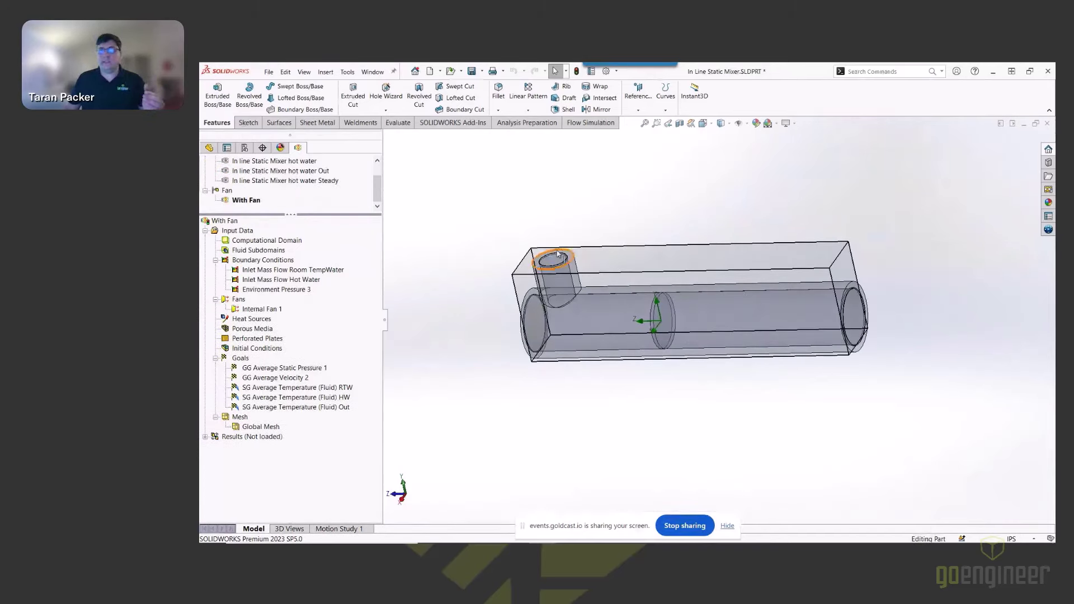
pyautogui.moveTo(557, 254); pyautogui.dragTo(654, 326, button='middle')
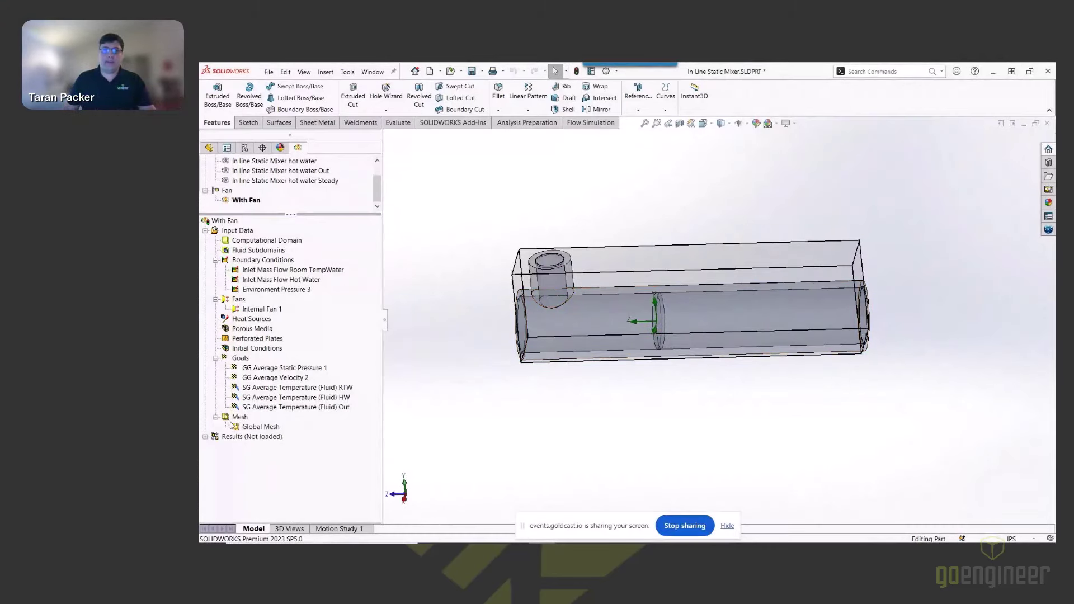
pyautogui.rightClick(252, 437)
pyautogui.click(266, 442)
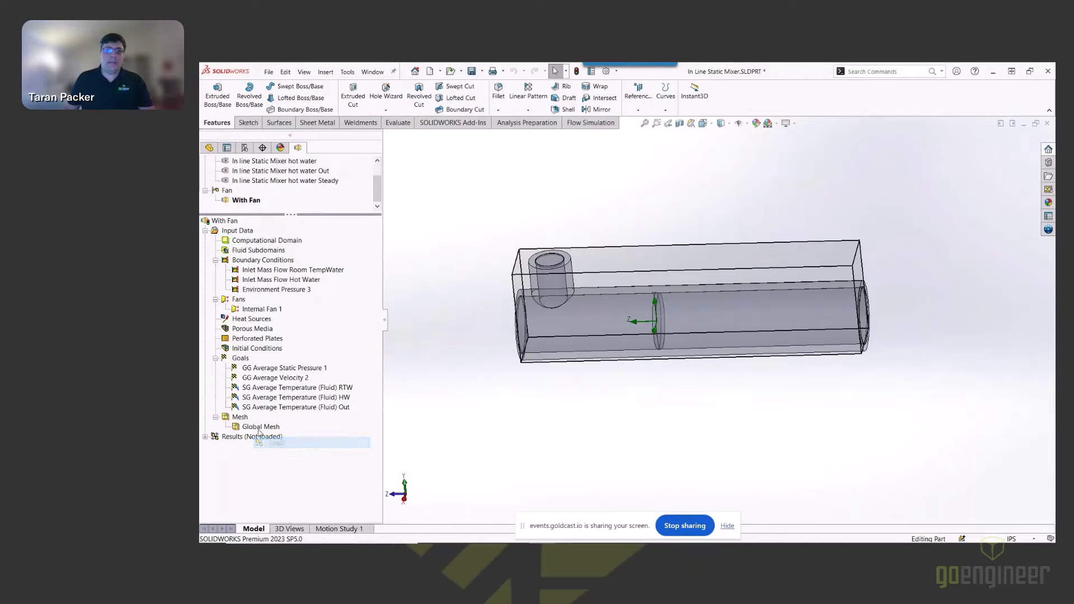
pyautogui.click(205, 437)
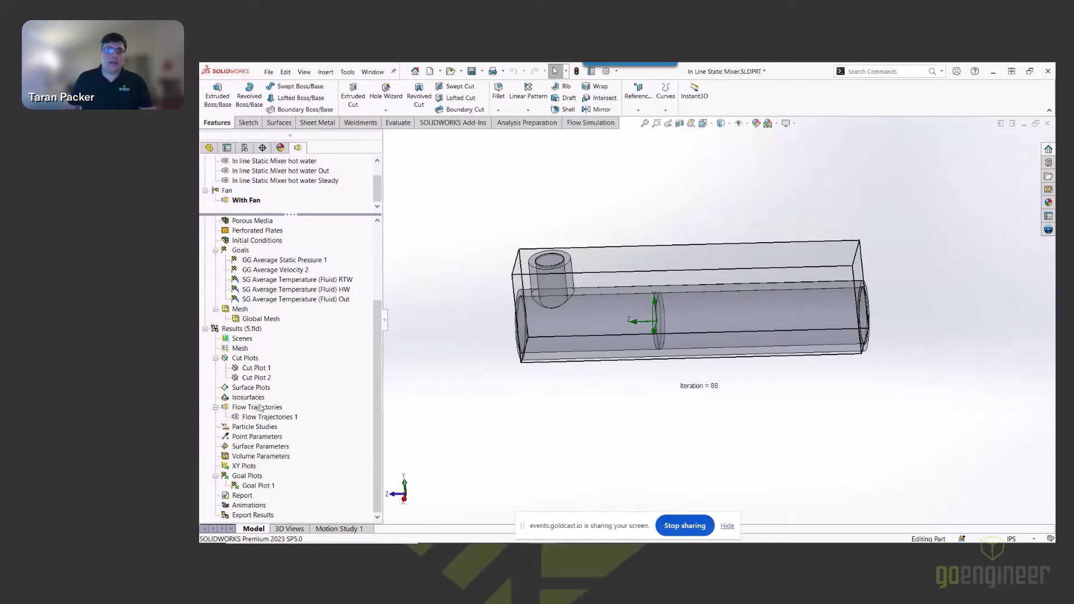
# - Examine where Internal Fan 1 sits inside the mixer pipe, viewing its disc up close
pyautogui.scroll(4, 269, 391)
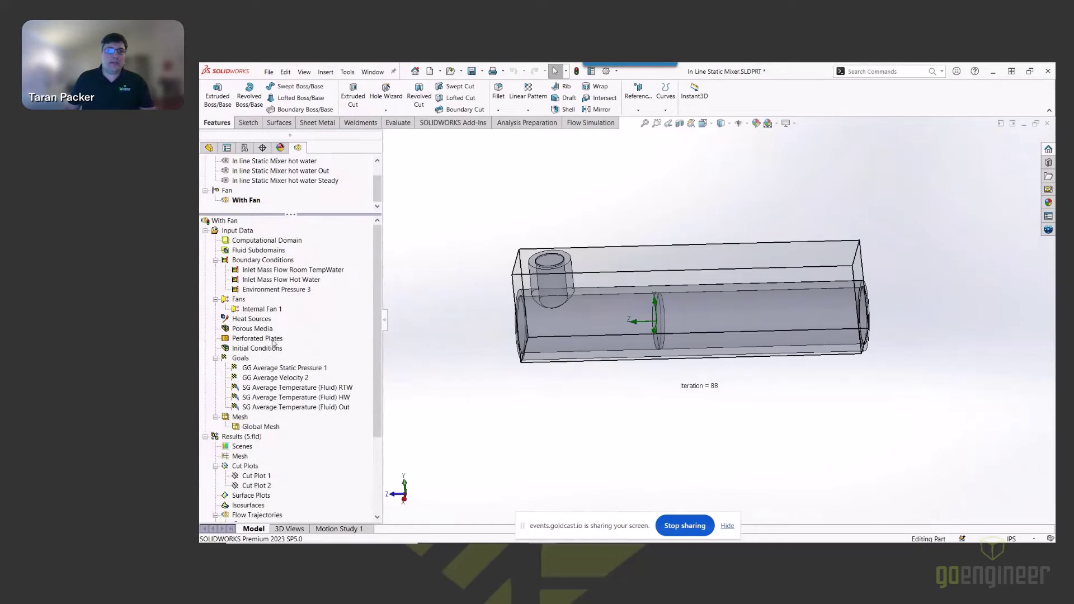
pyautogui.click(256, 310)
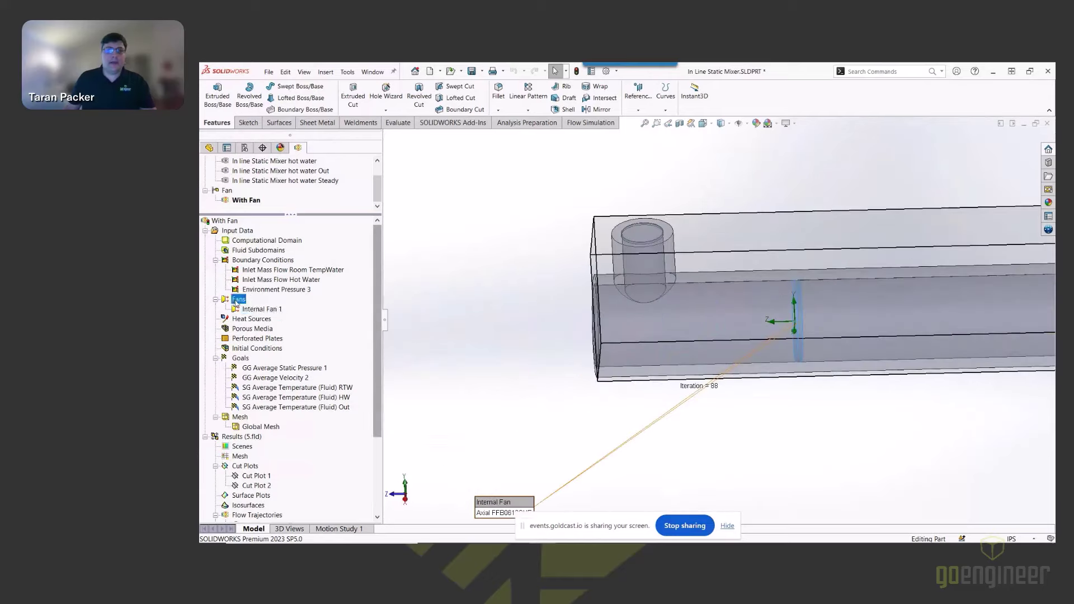
pyautogui.rightClick(246, 309)
pyautogui.press('Escape')
pyautogui.scroll(-5, 827, 317)
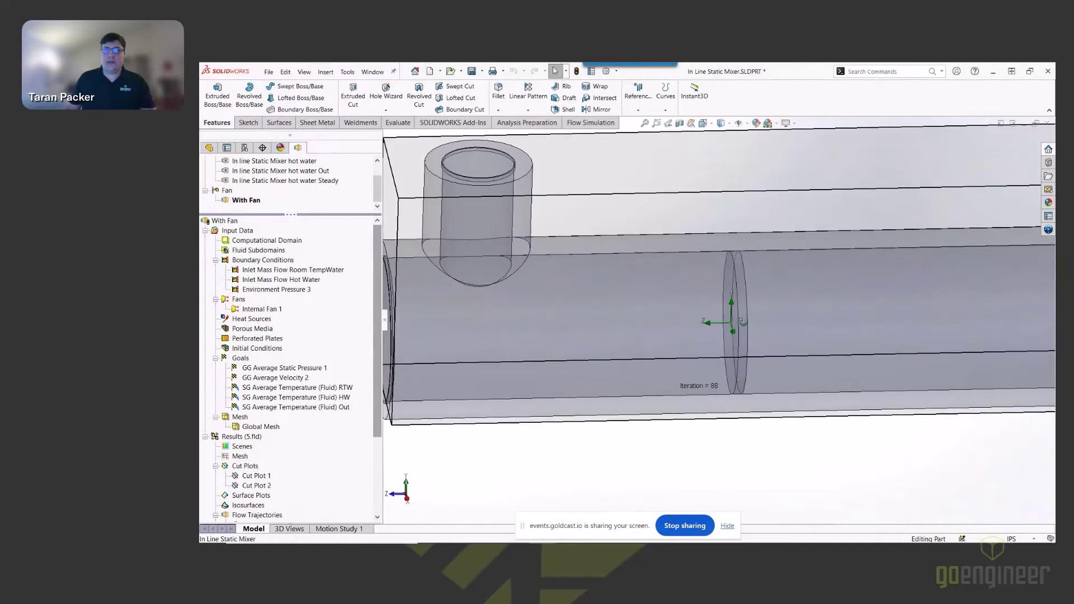
pyautogui.scroll(3, 770, 307)
pyautogui.scroll(-4, 771, 307)
pyautogui.scroll(4, 844, 302)
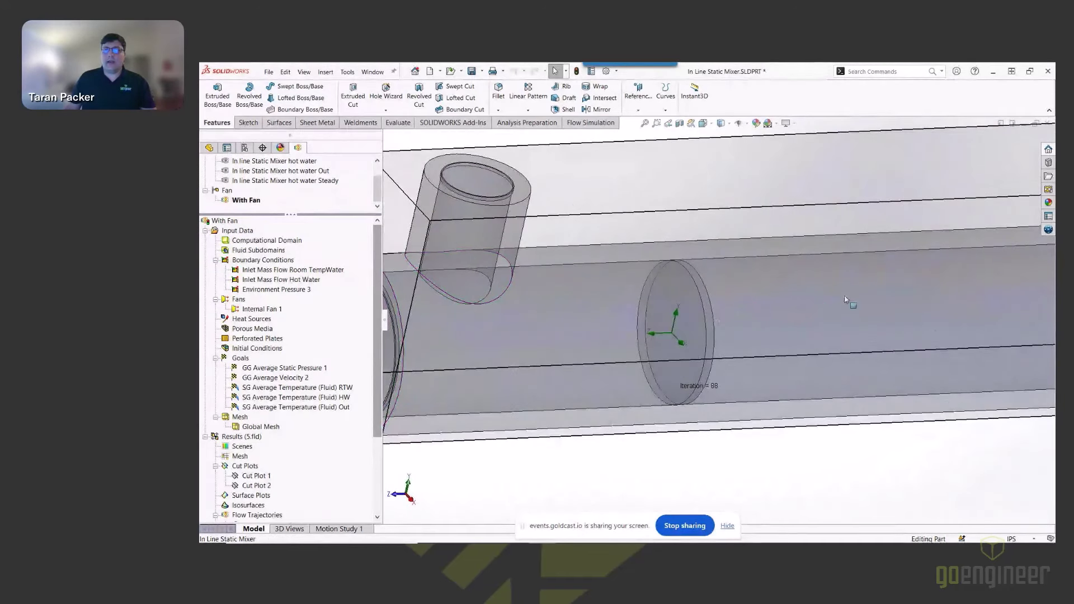
pyautogui.scroll(-2, 696, 313)
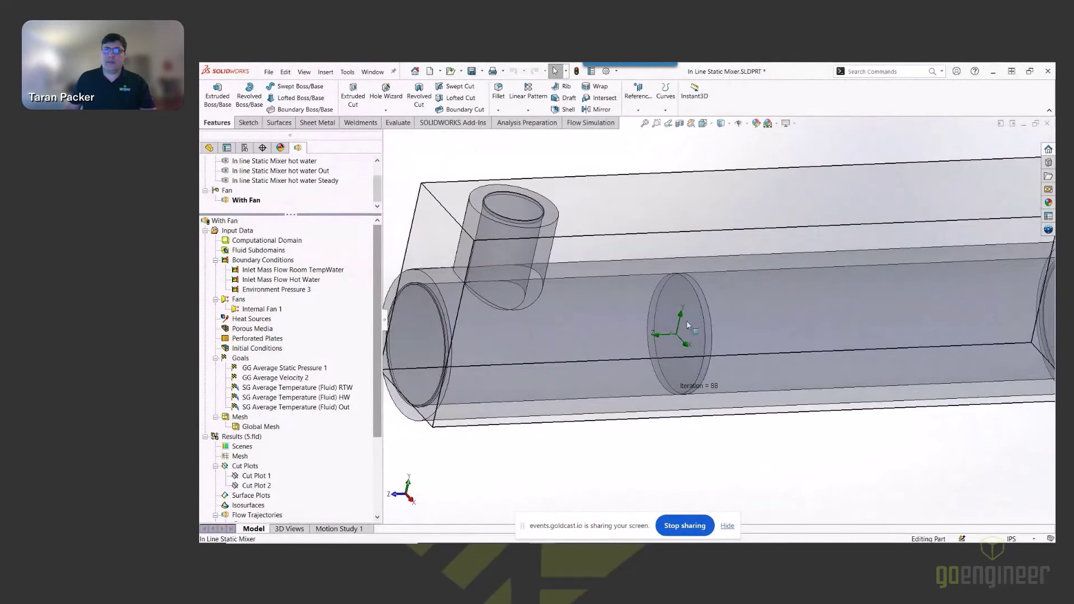
pyautogui.moveTo(688, 325); pyautogui.dragTo(728, 314, button='middle')
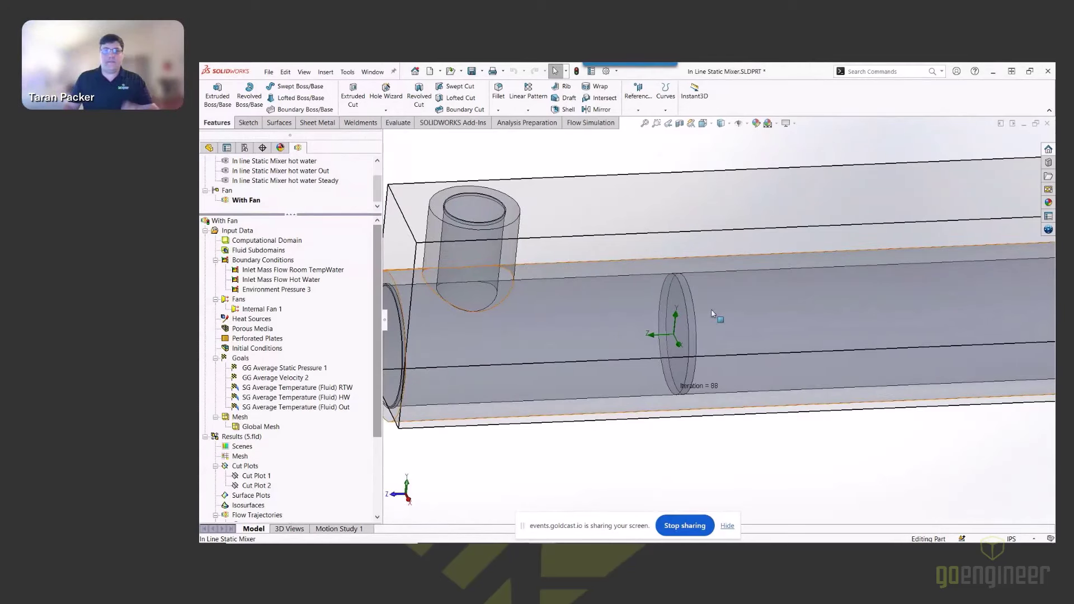
# - Review the analysis type and project fluids in the With Fan project's general settings, leaving them unchanged
pyautogui.rightClick(242, 231)
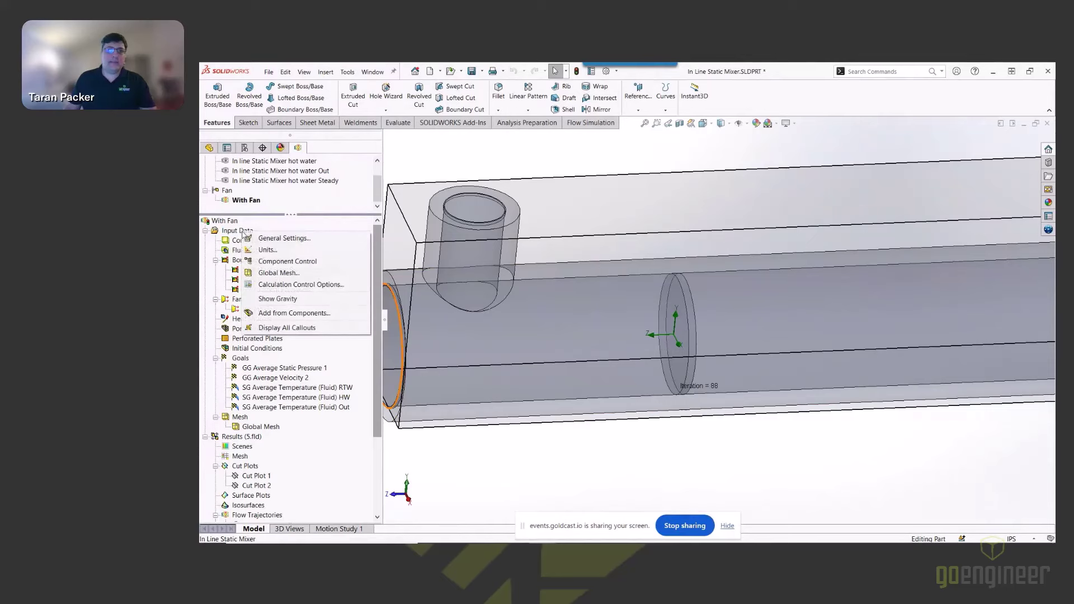
pyautogui.click(269, 239)
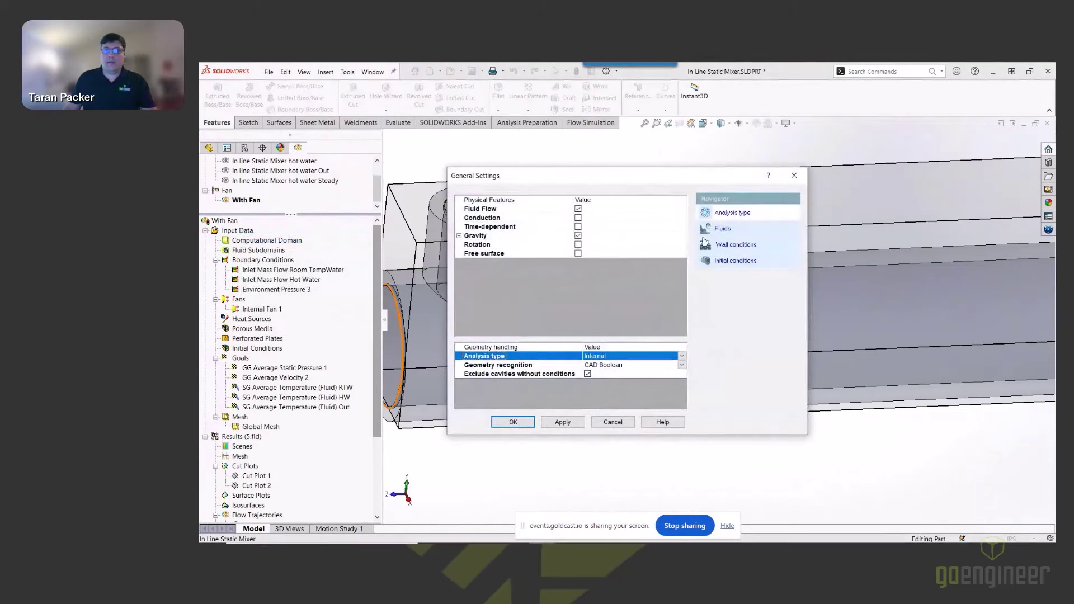
pyautogui.click(722, 228)
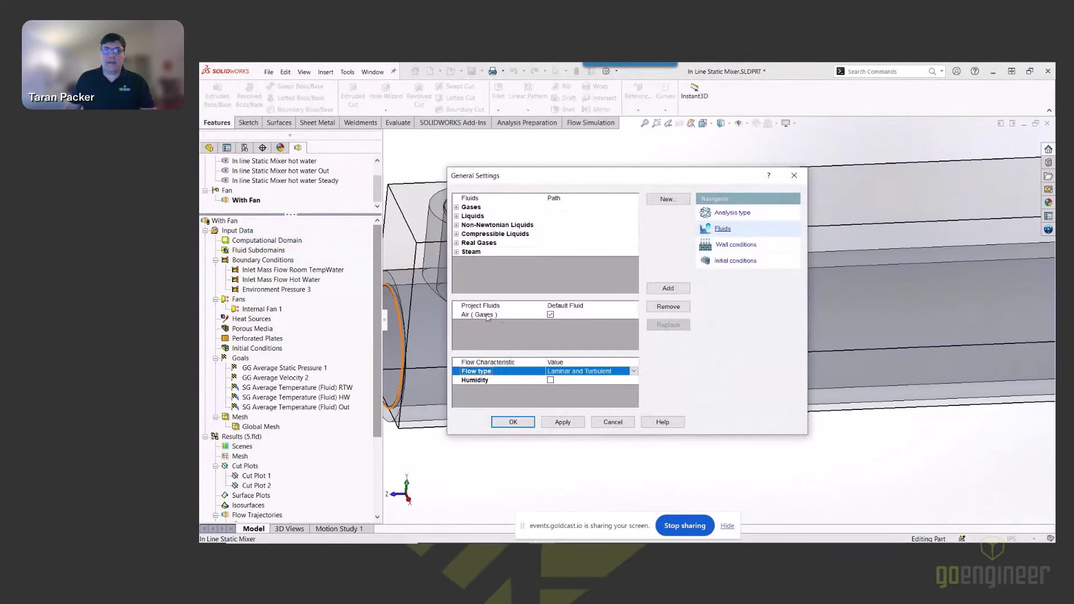
pyautogui.click(613, 428)
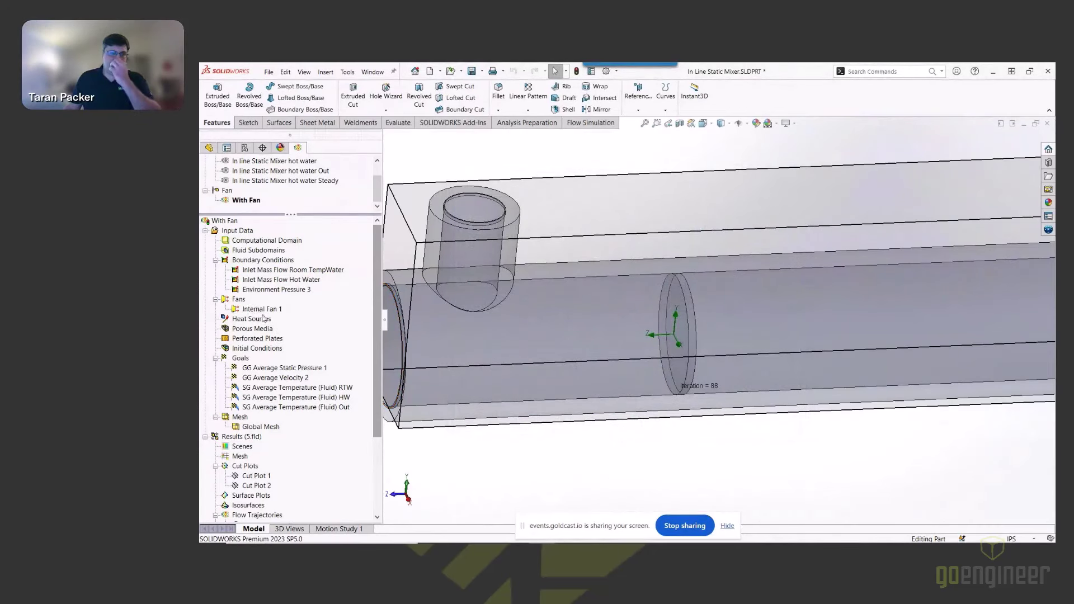
# - Open the definition of Internal Fan 1 and examine which disc faces the fluid exits and enters
pyautogui.rightClick(251, 312)
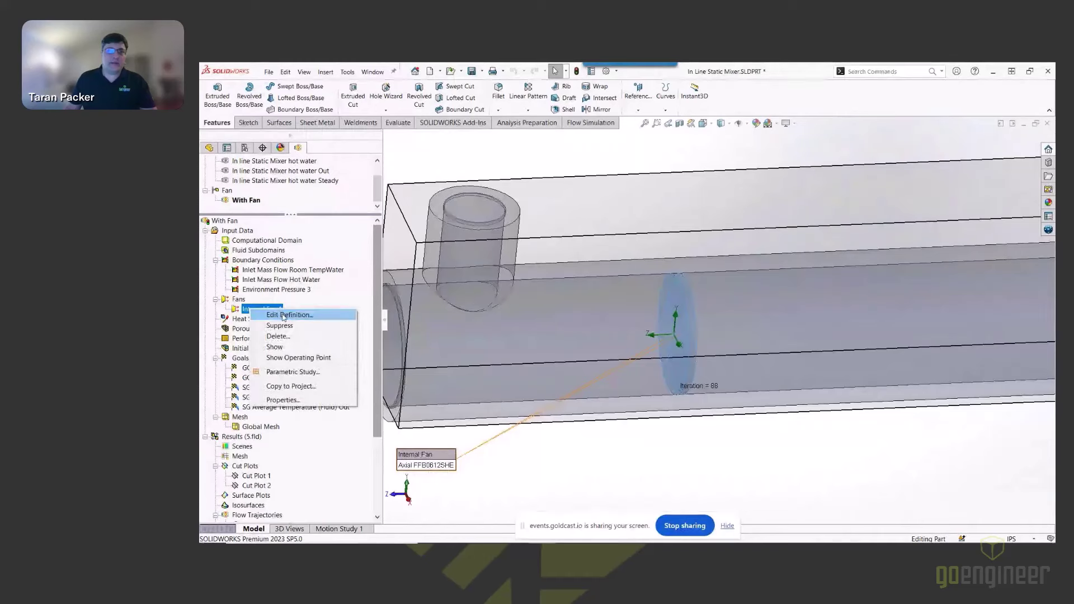
pyautogui.click(284, 316)
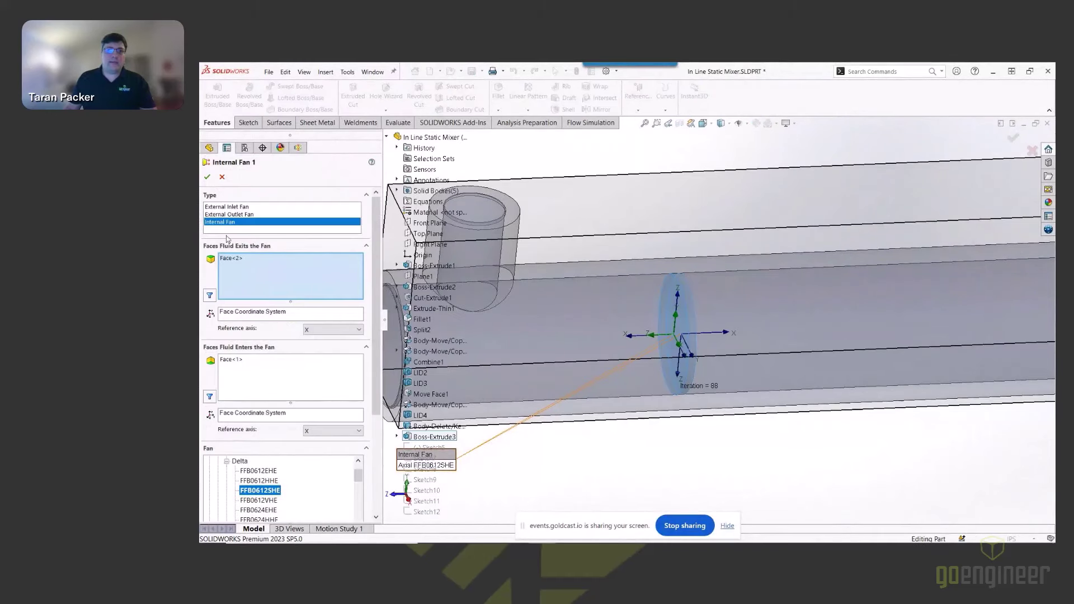
pyautogui.click(232, 262)
pyautogui.moveTo(707, 343); pyautogui.dragTo(687, 336, button='middle')
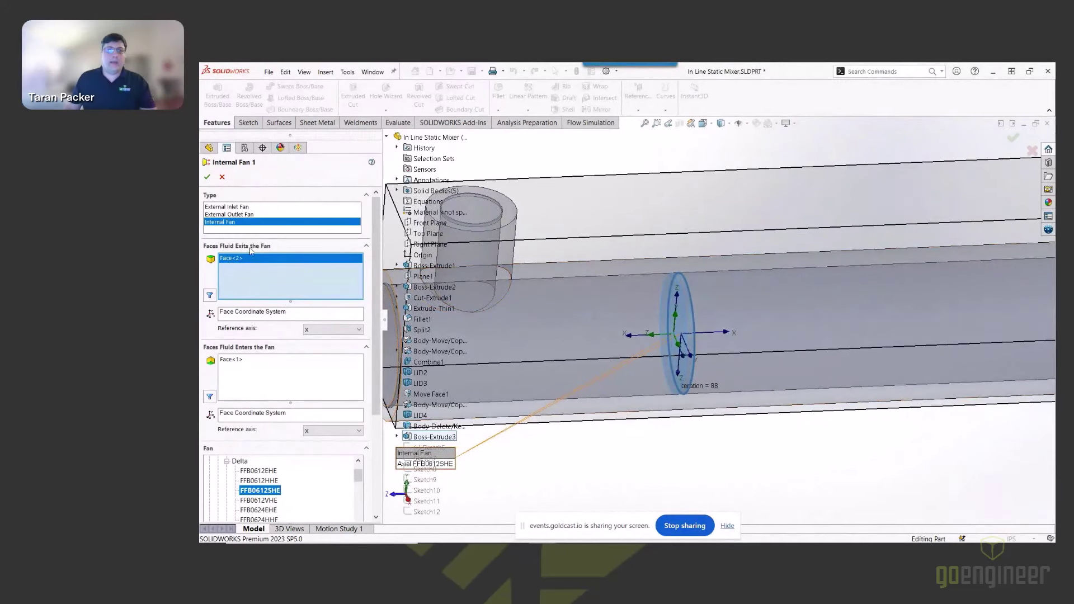
pyautogui.click(241, 364)
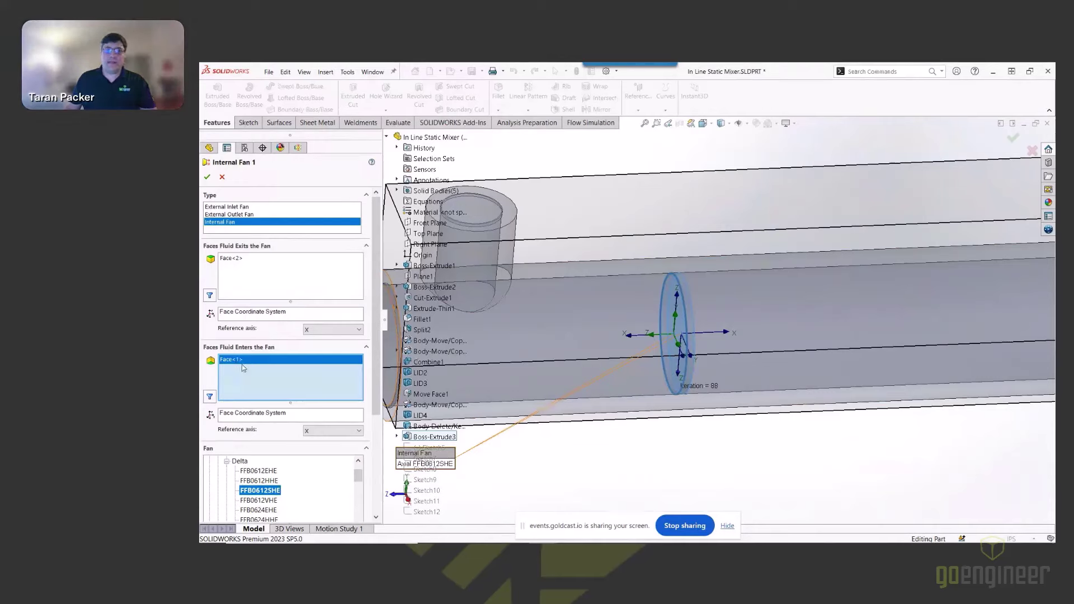
pyautogui.click(237, 266)
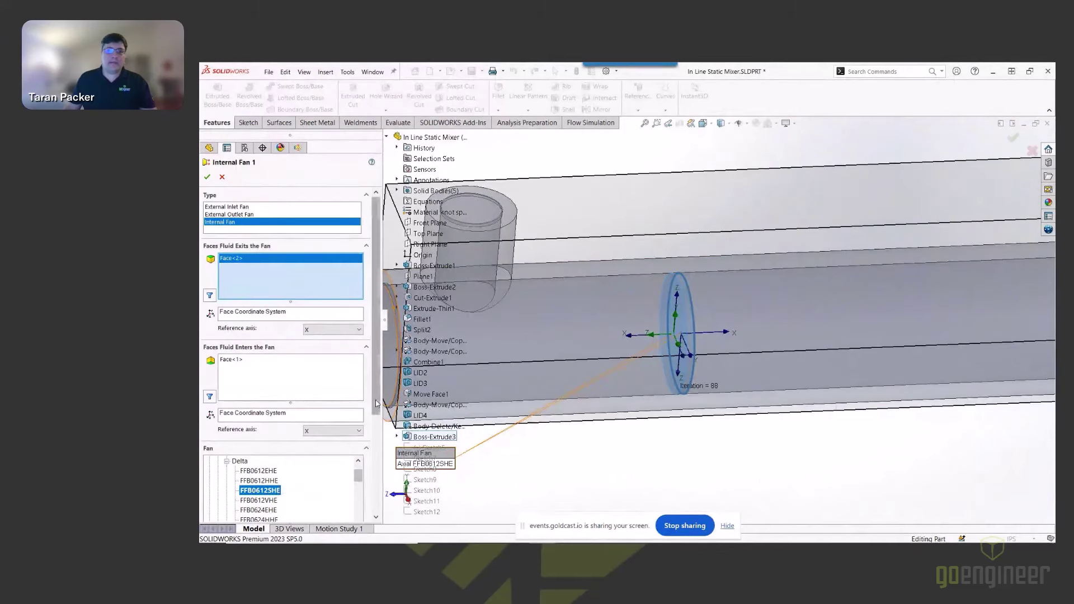
# - Review the Delta axial fan FFB0612SHE's flow rate versus pressure curve in the Engineering Database, and close the fan definition unchanged
pyautogui.moveTo(376, 348); pyautogui.dragTo(375, 427)
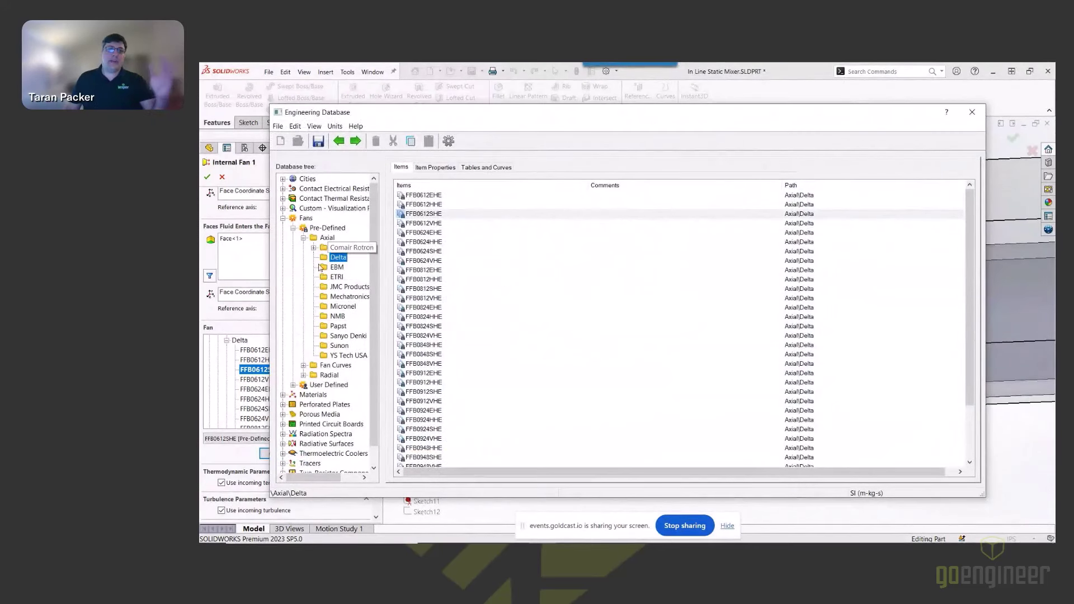
pyautogui.scroll(-1, 307, 379)
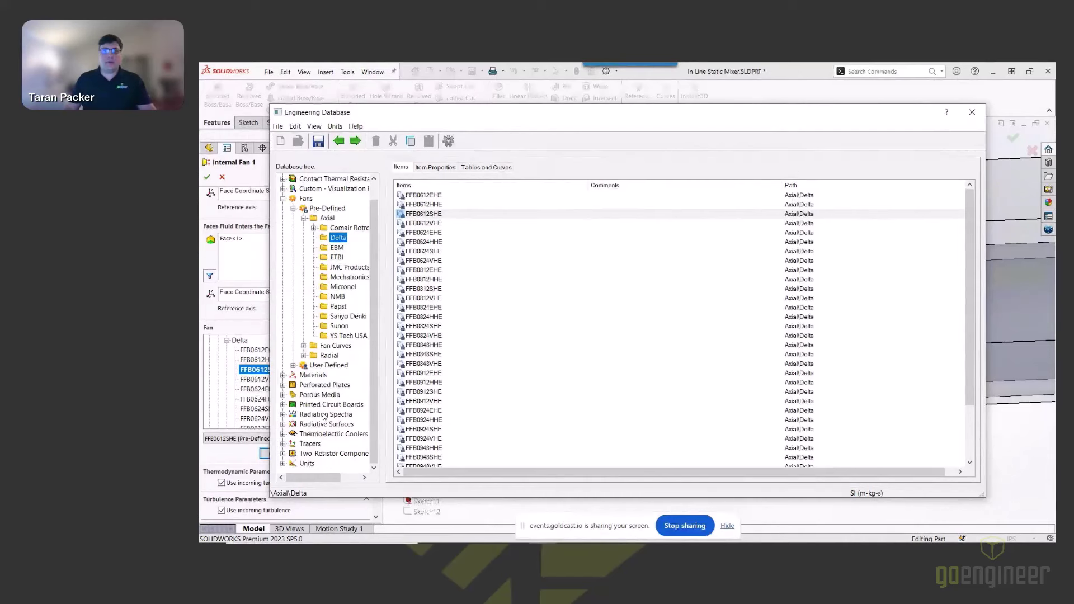
pyautogui.scroll(1, 347, 379)
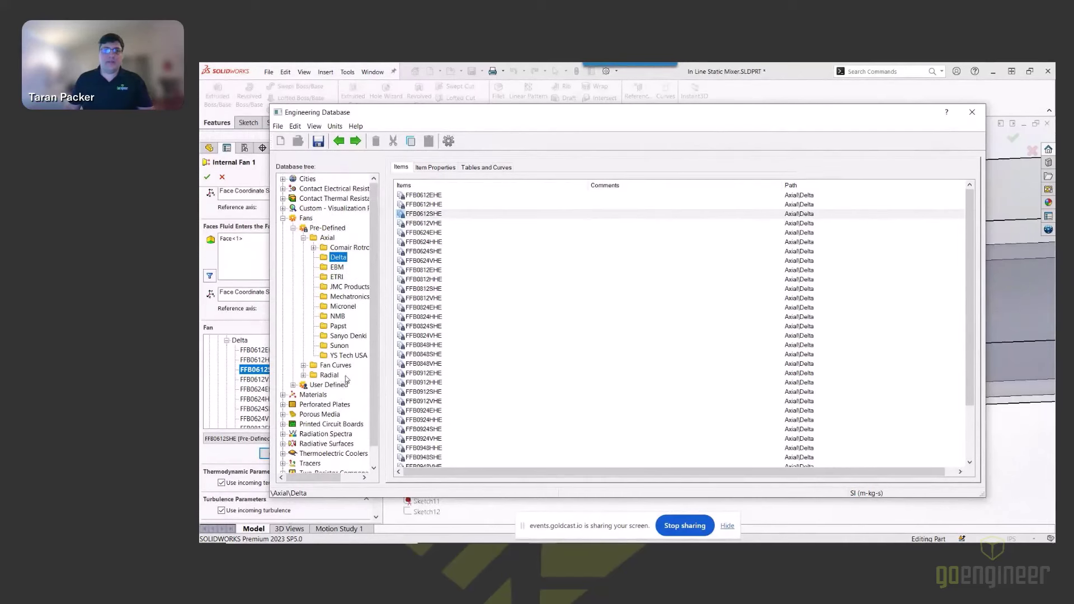
pyautogui.click(481, 169)
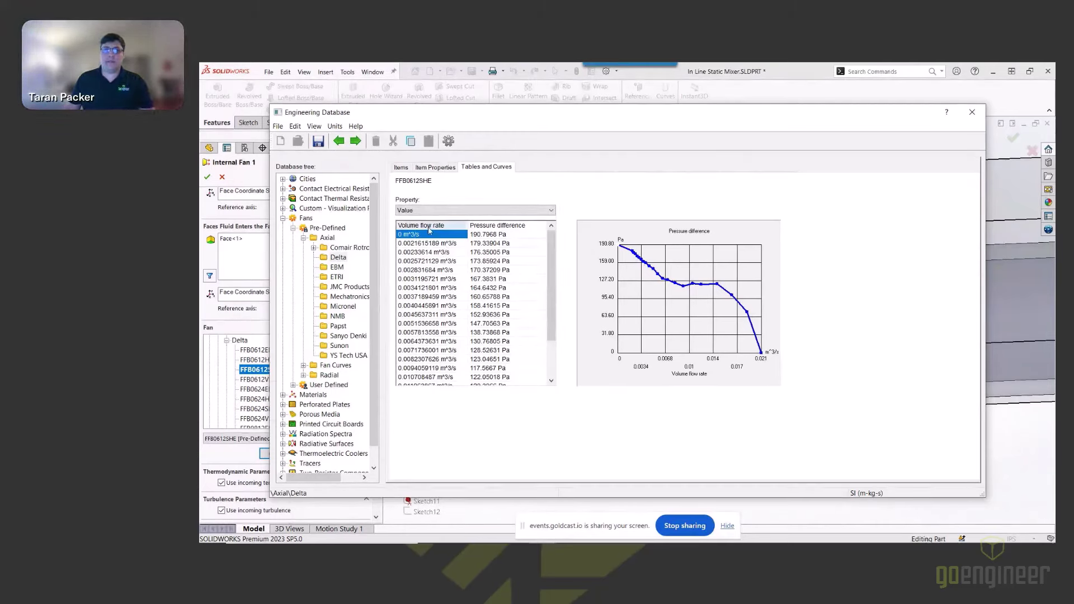
pyautogui.click(973, 113)
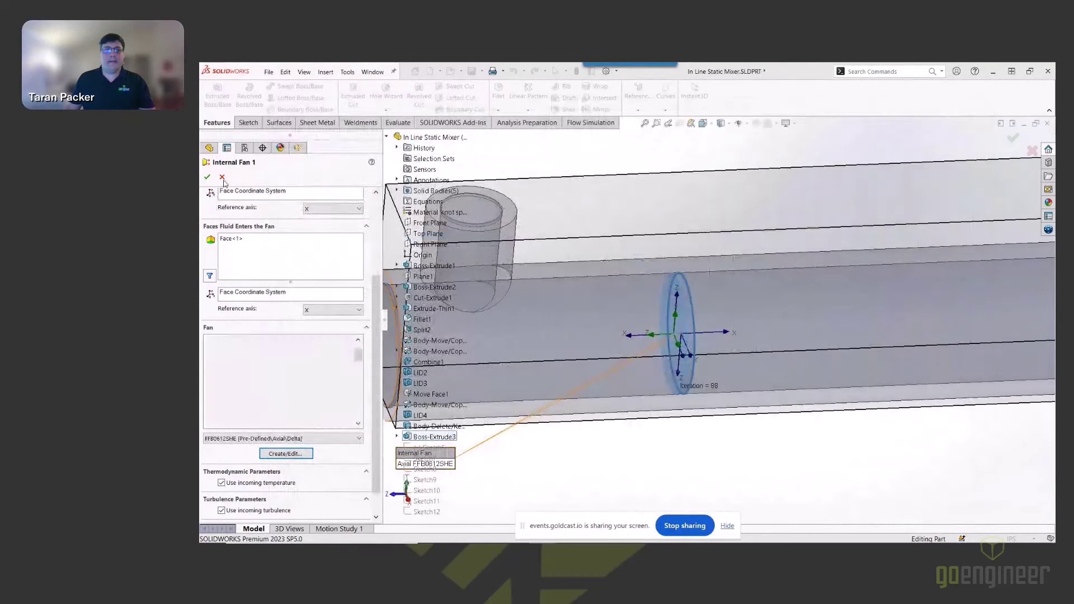
pyautogui.click(207, 177)
# - Show Flow Trajectories 1 in the With Fan results and fit the whole mixer in view
pyautogui.scroll(-3, 250, 359)
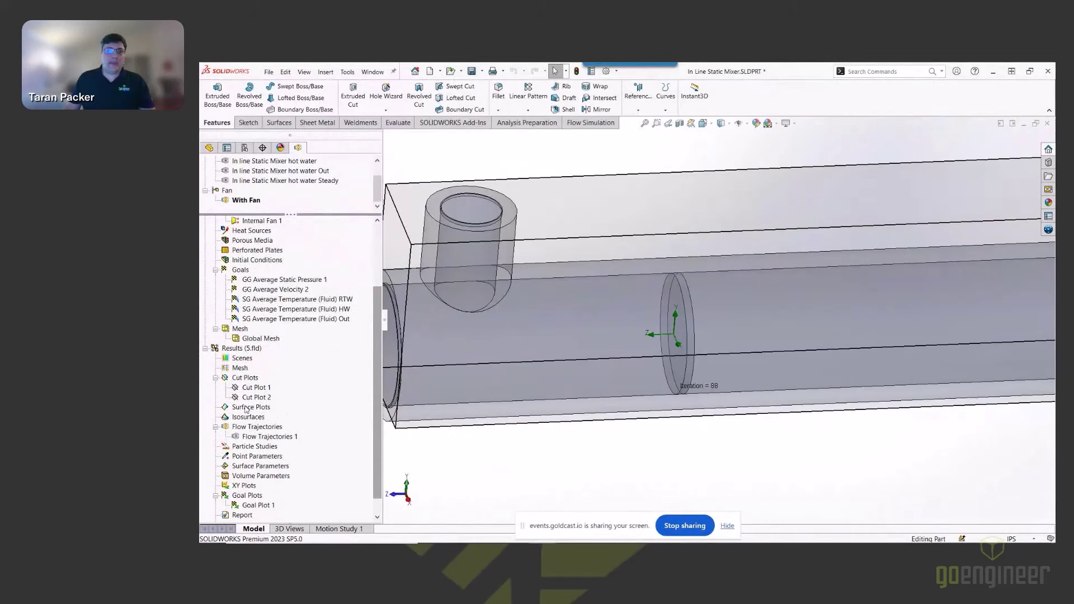
pyautogui.scroll(3, 261, 348)
pyautogui.click(276, 309)
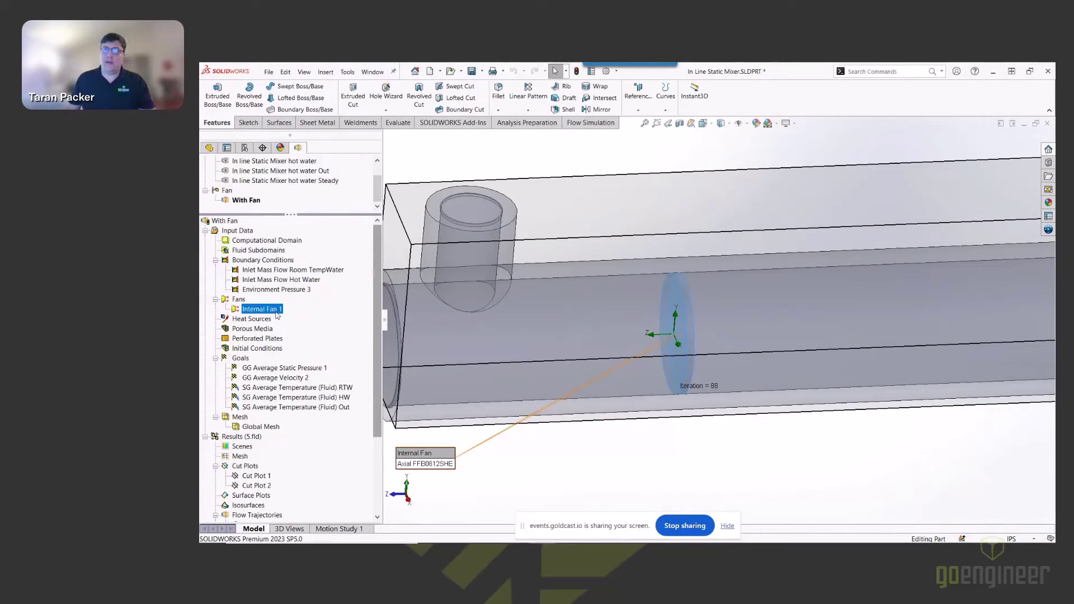
pyautogui.scroll(-4, 276, 316)
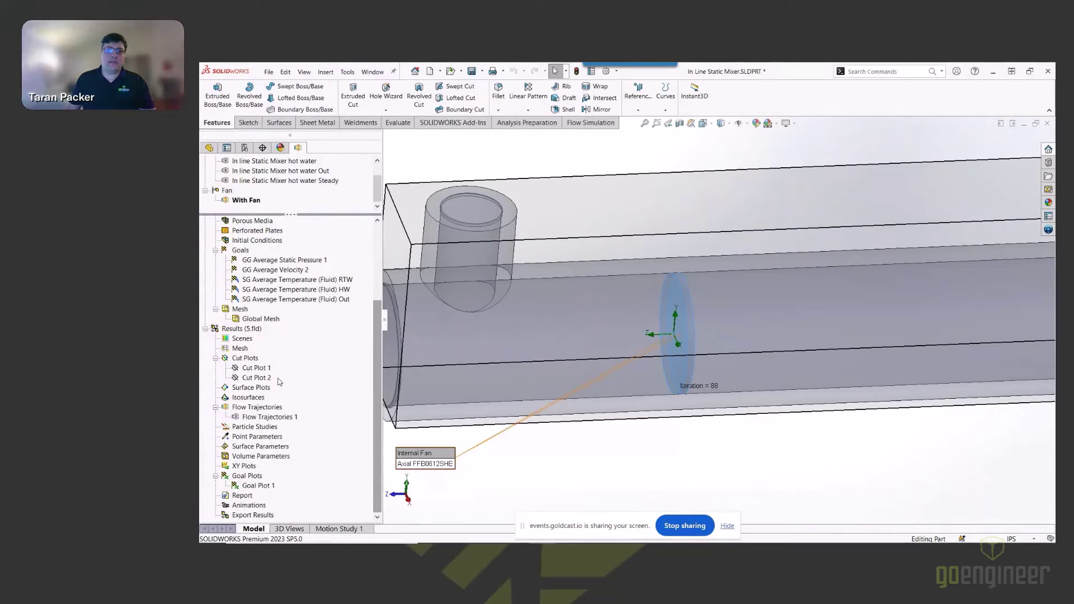
pyautogui.rightClick(263, 417)
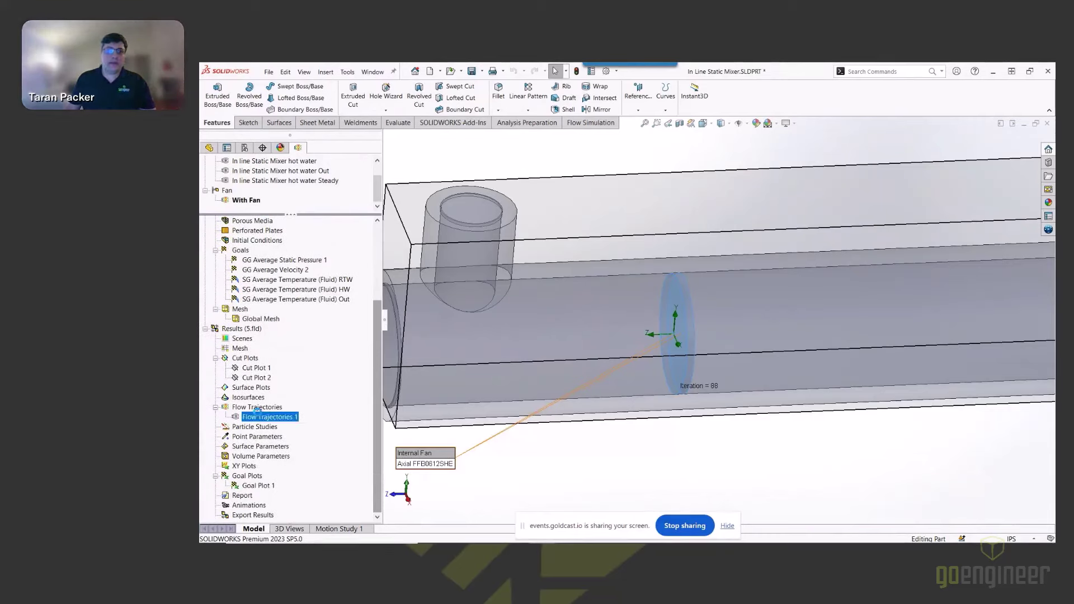
pyautogui.click(290, 286)
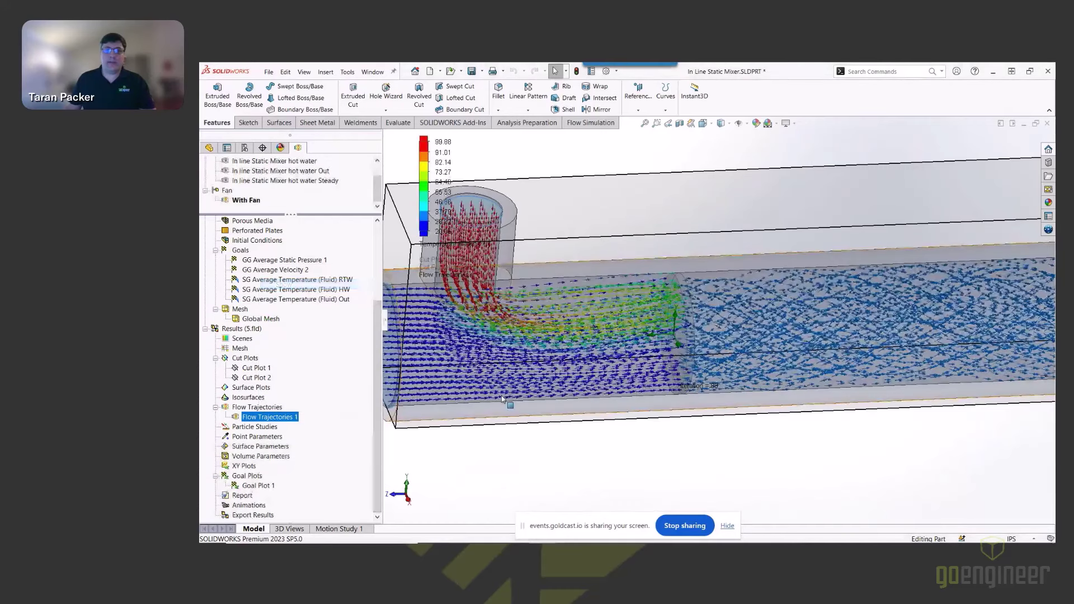
pyautogui.press('f')
# - Play the Flow Trajectories 1 animation and examine the hot water inlet, the fan and the downstream swirl from several angles
pyautogui.rightClick(283, 420)
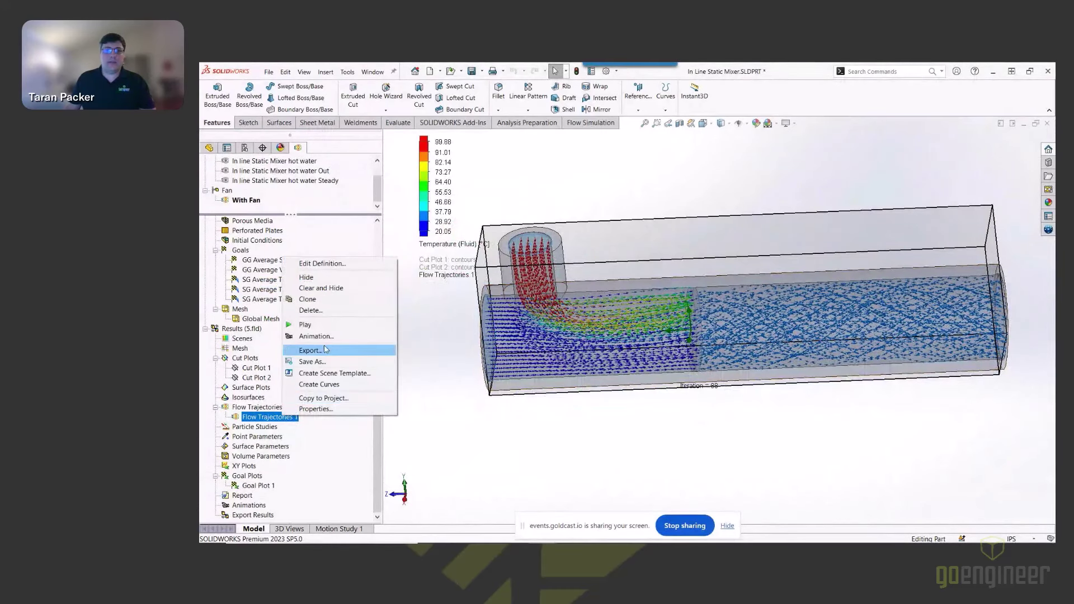
pyautogui.click(313, 326)
pyautogui.scroll(-3, 602, 325)
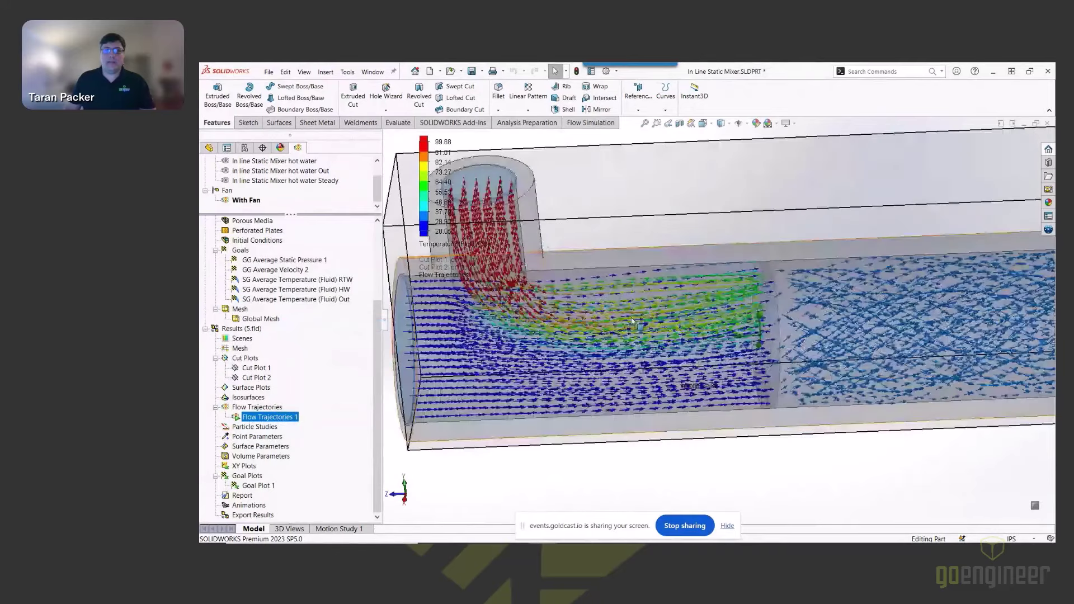
pyautogui.scroll(1, 610, 335)
pyautogui.moveTo(602, 342); pyautogui.dragTo(548, 338, button='middle')
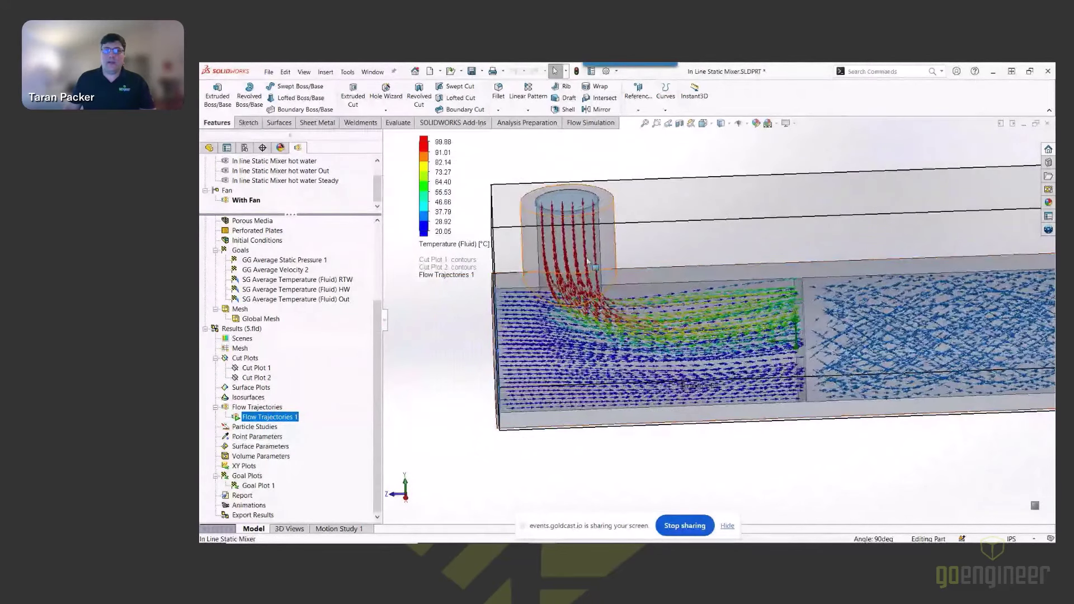
pyautogui.scroll(-3, 787, 310)
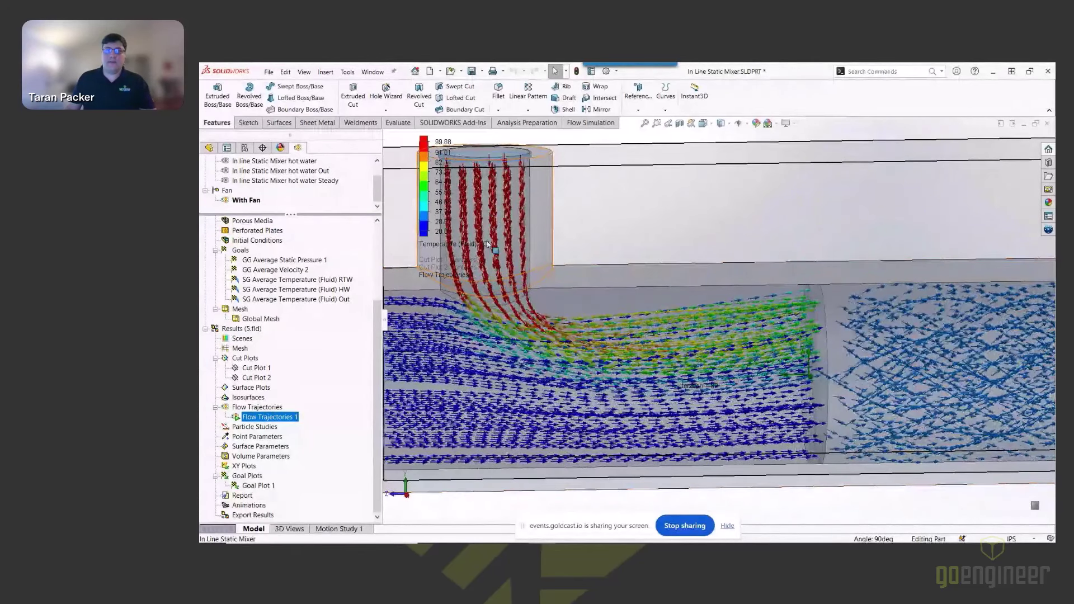
pyautogui.moveTo(525, 304); pyautogui.dragTo(954, 438, button='middle')
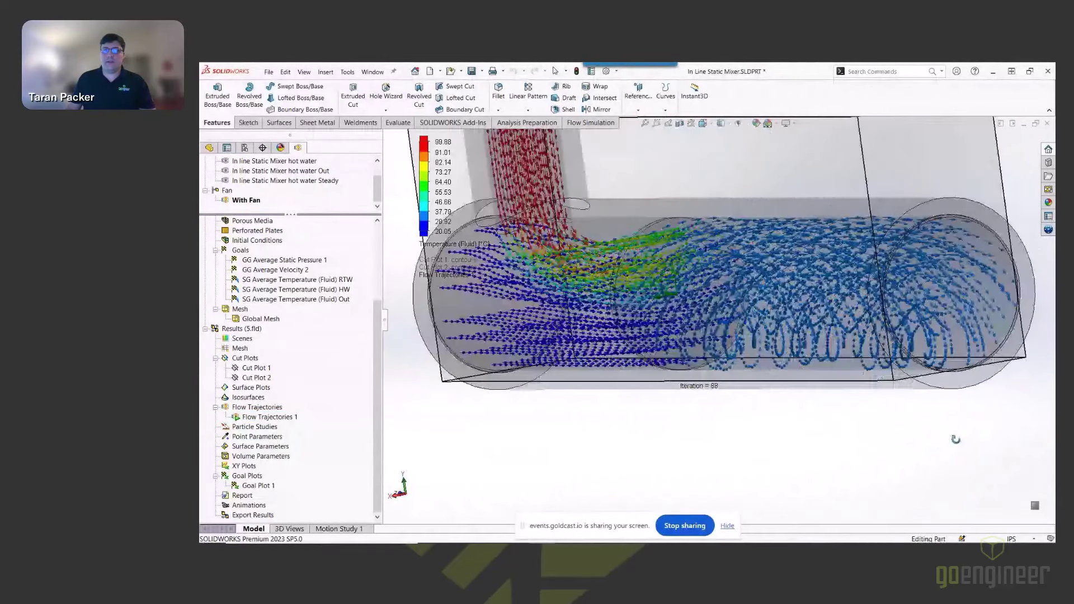
pyautogui.scroll(2, 711, 297)
pyautogui.scroll(-4, 710, 297)
pyautogui.scroll(5, 616, 257)
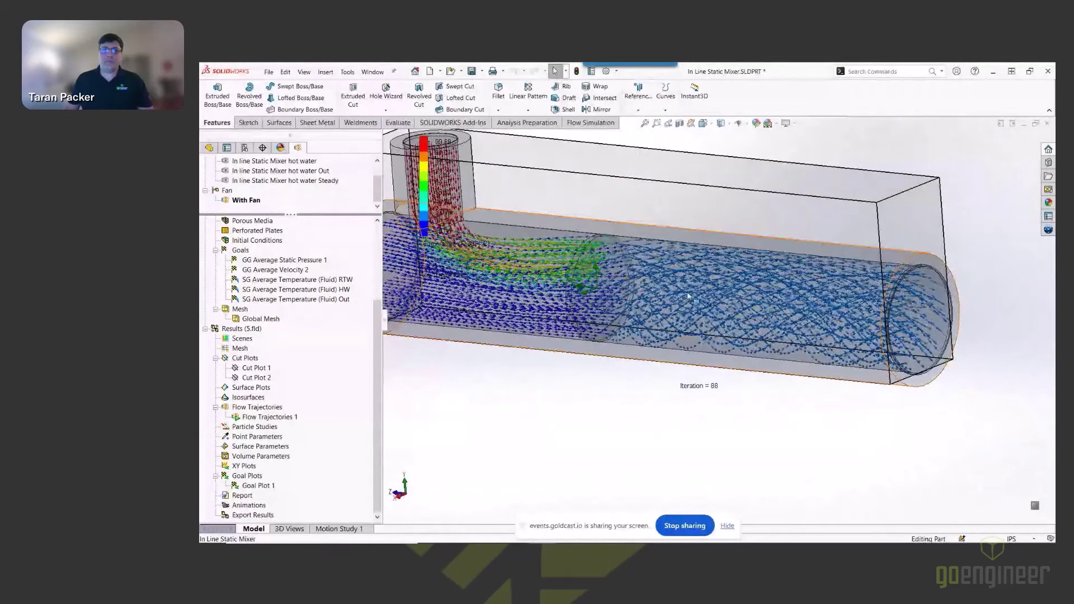
# - Stop the Flow Trajectories 1 animation and hide the trajectories
pyautogui.rightClick(261, 417)
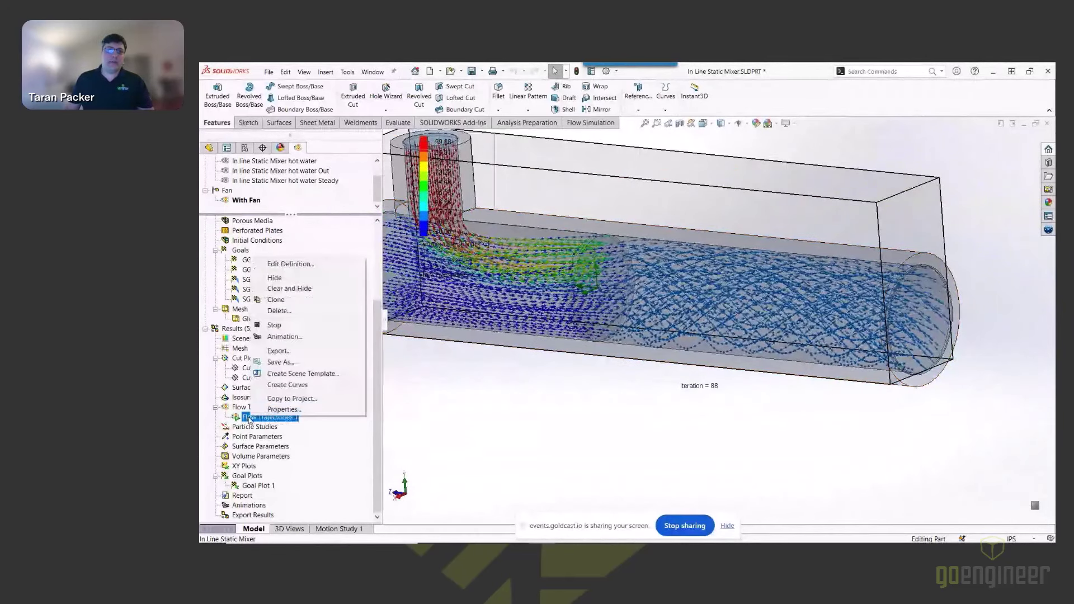
pyautogui.click(281, 328)
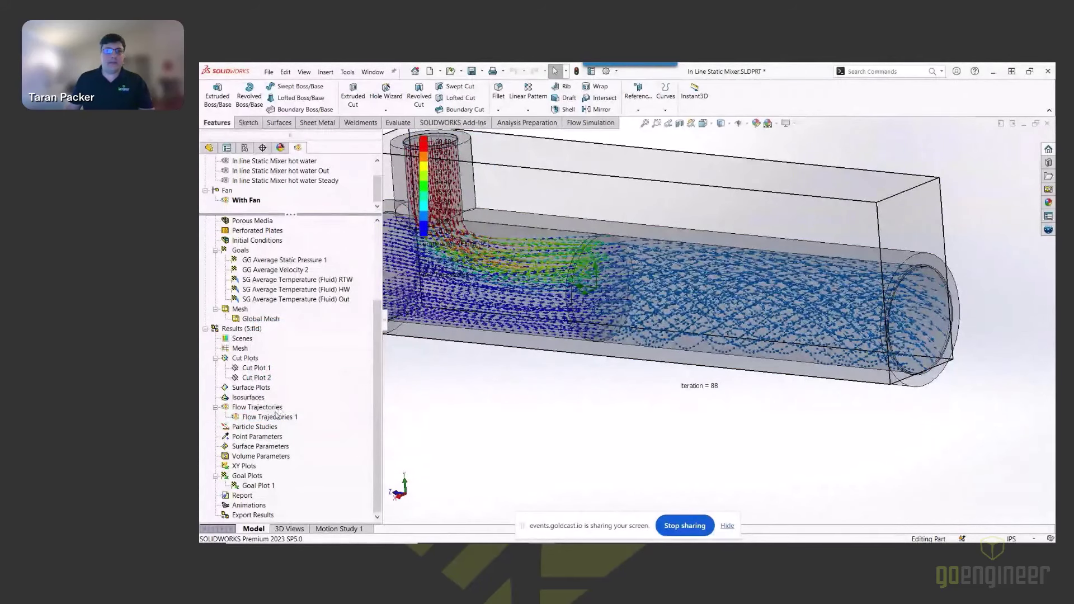
pyautogui.rightClick(244, 422)
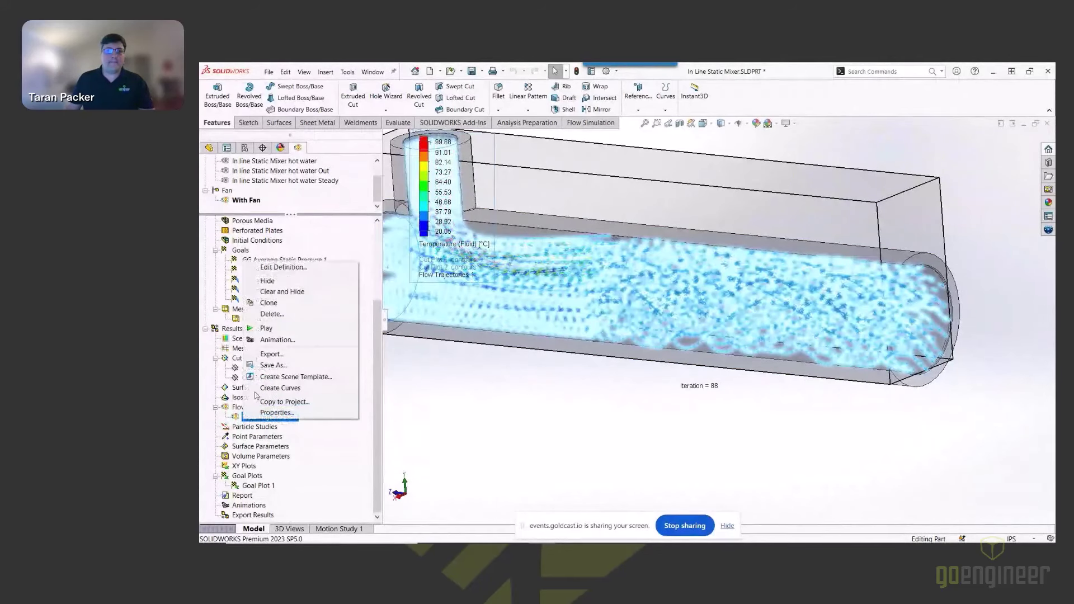
pyautogui.click(263, 282)
# - Activate the In line Static Mixer hot water Steady project
pyautogui.moveTo(588, 386); pyautogui.dragTo(642, 389, button='middle')
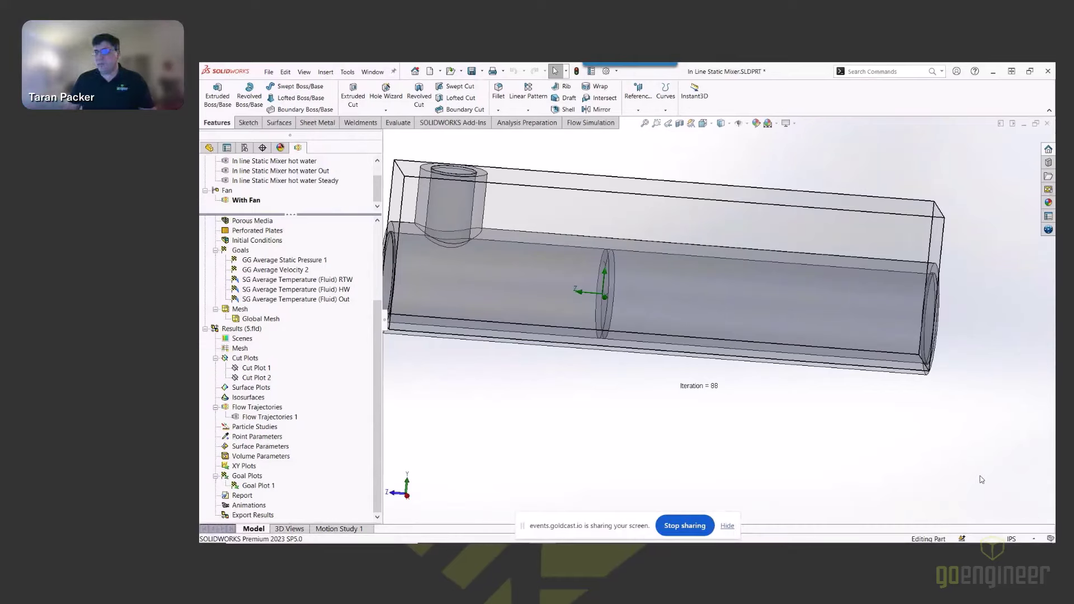
pyautogui.scroll(1, 628, 368)
pyautogui.scroll(-1, 712, 250)
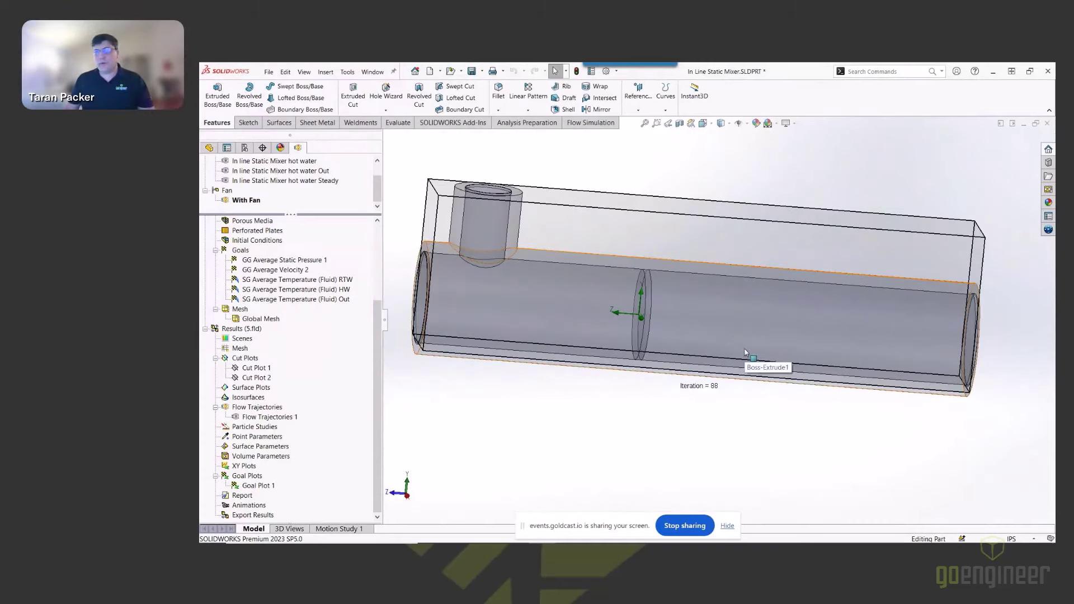
pyautogui.moveTo(470, 388); pyautogui.dragTo(457, 393, button='middle')
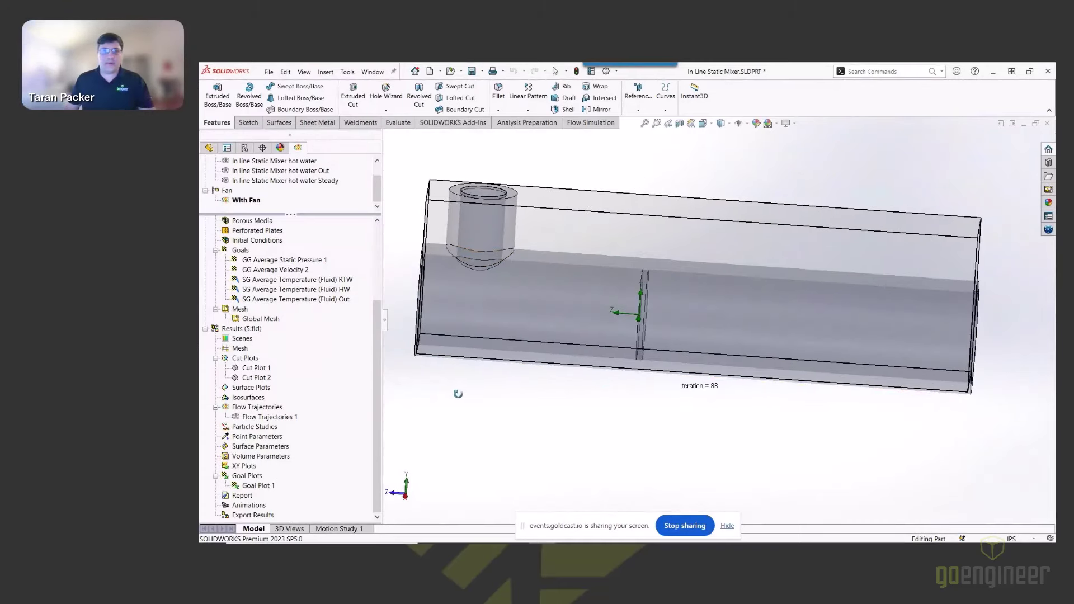
pyautogui.doubleClick(293, 181)
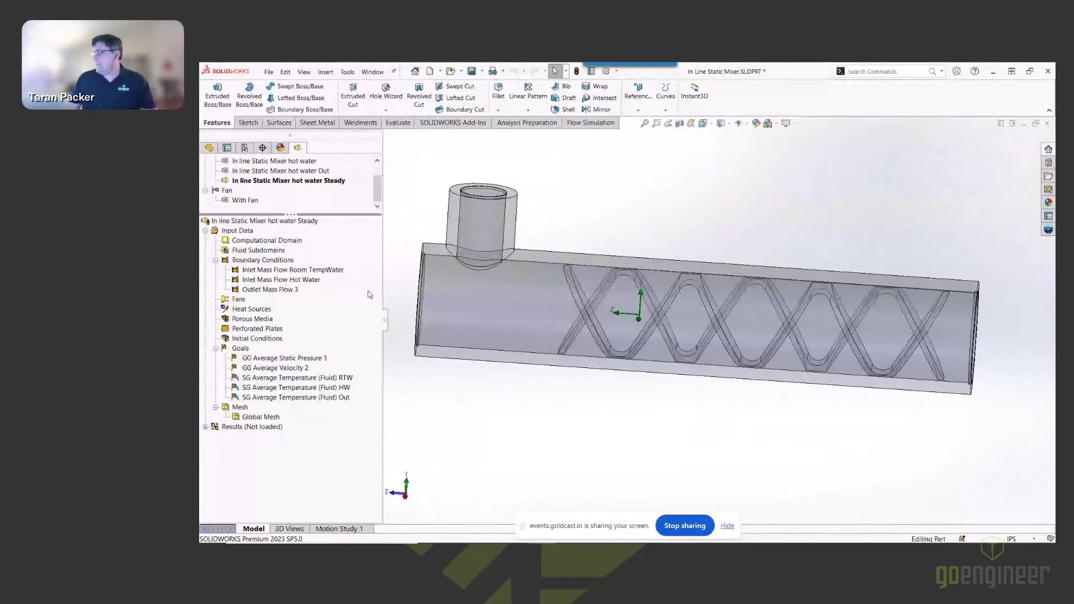
# - Review the goal types available for the steady project and examine the face assigned to SG Average Temperature (Fluid) RTW
pyautogui.rightClick(245, 351)
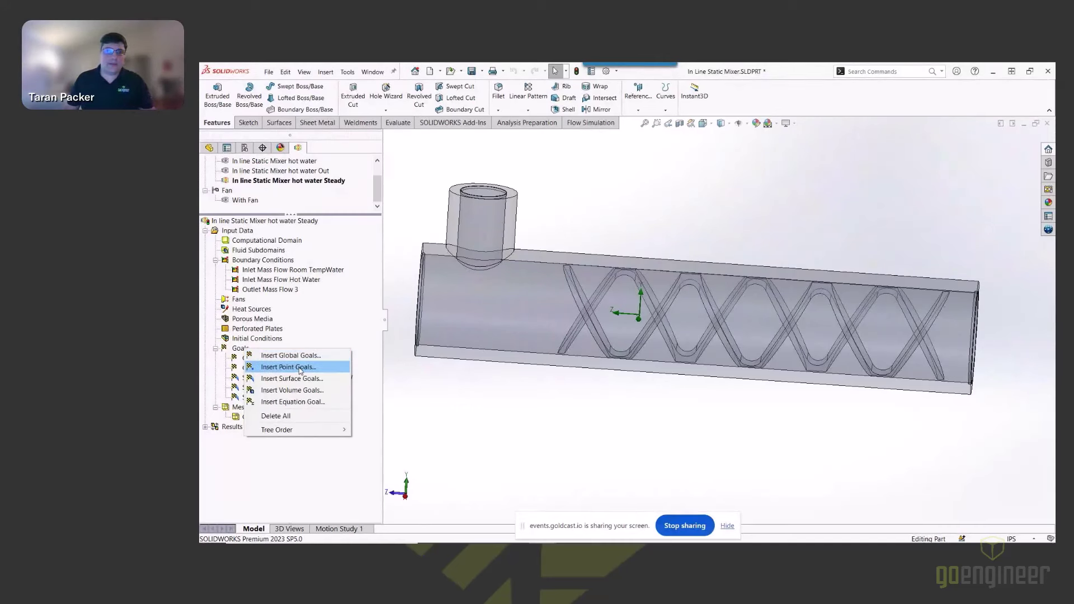
pyautogui.click(431, 393)
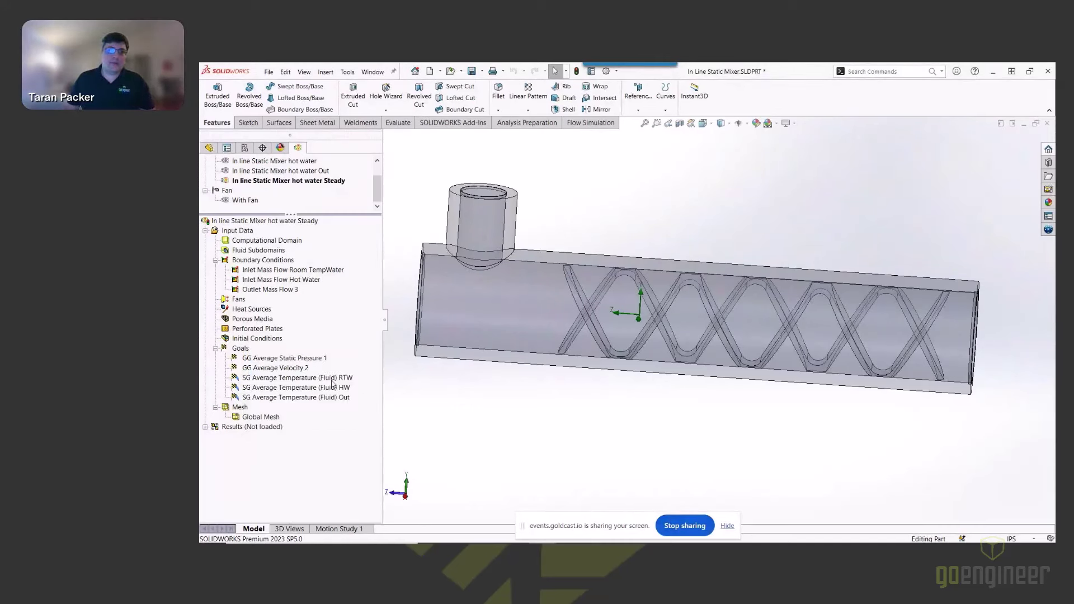
pyautogui.click(287, 379)
pyautogui.rightClick(451, 368)
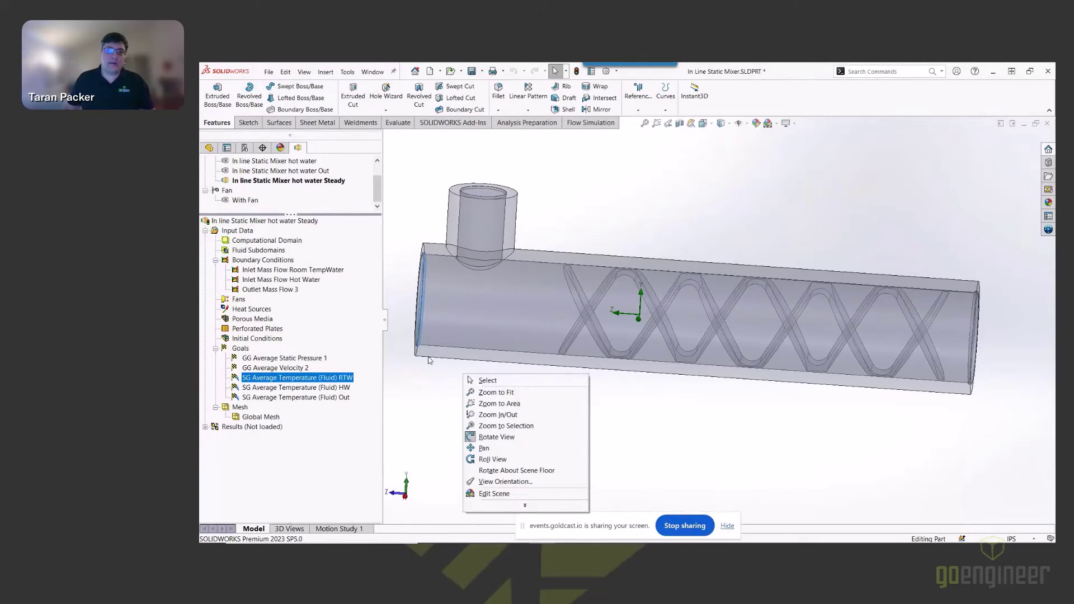
pyautogui.click(445, 377)
pyautogui.moveTo(446, 377); pyautogui.dragTo(488, 281, button='middle')
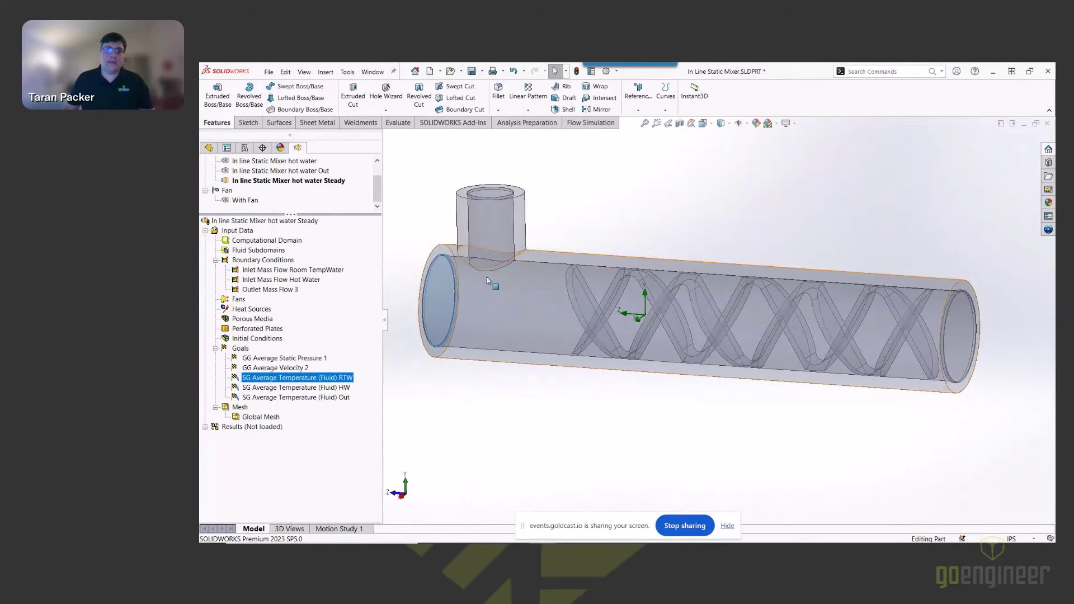
# - Insert an equation goal that subtracts SG Average Temperature (Fluid) RTW from SG Average Temperature (Fluid) Out, with Temperature as its unit
pyautogui.rightClick(238, 349)
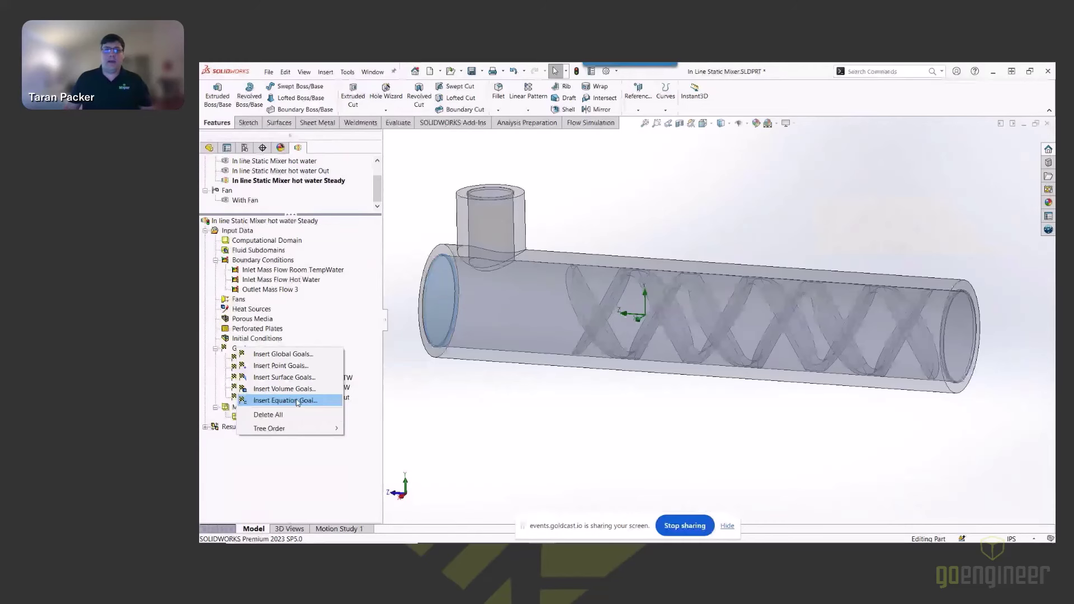
pyautogui.click(471, 447)
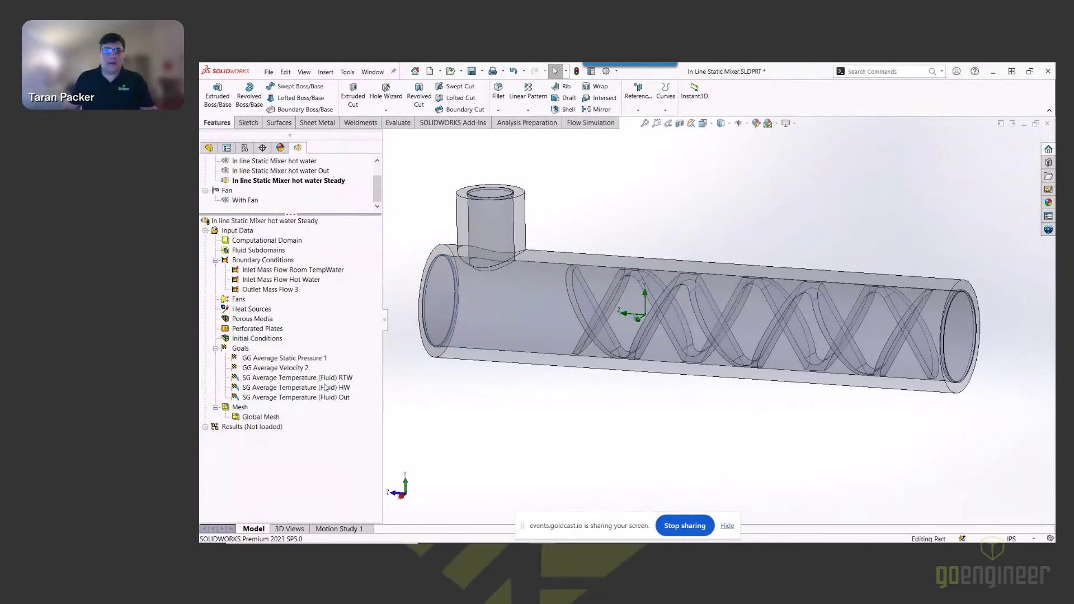
pyautogui.rightClick(242, 347)
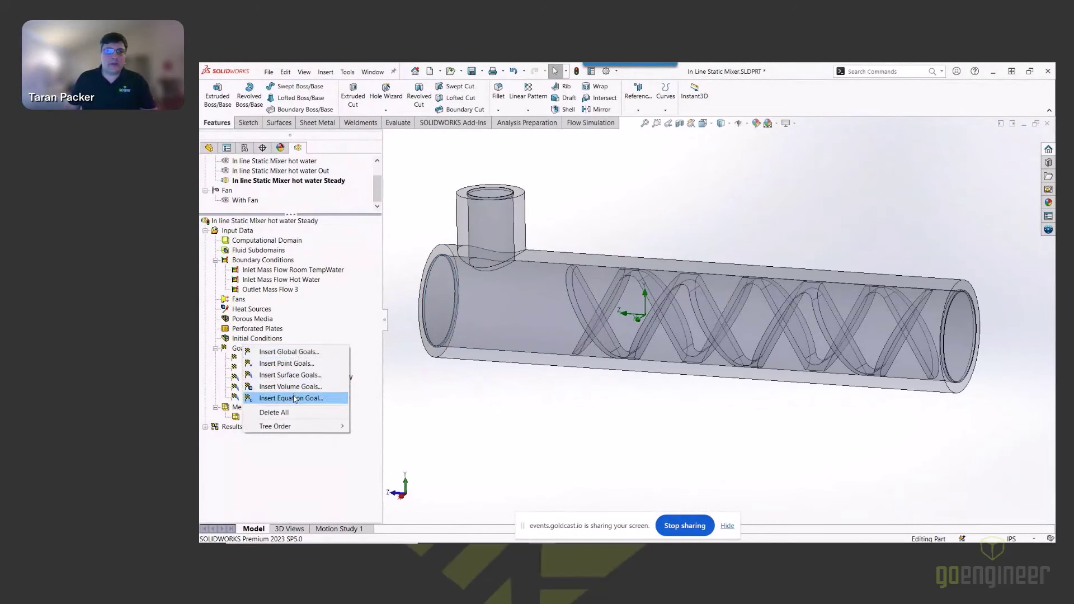
pyautogui.click(294, 398)
pyautogui.scroll(-2, 307, 339)
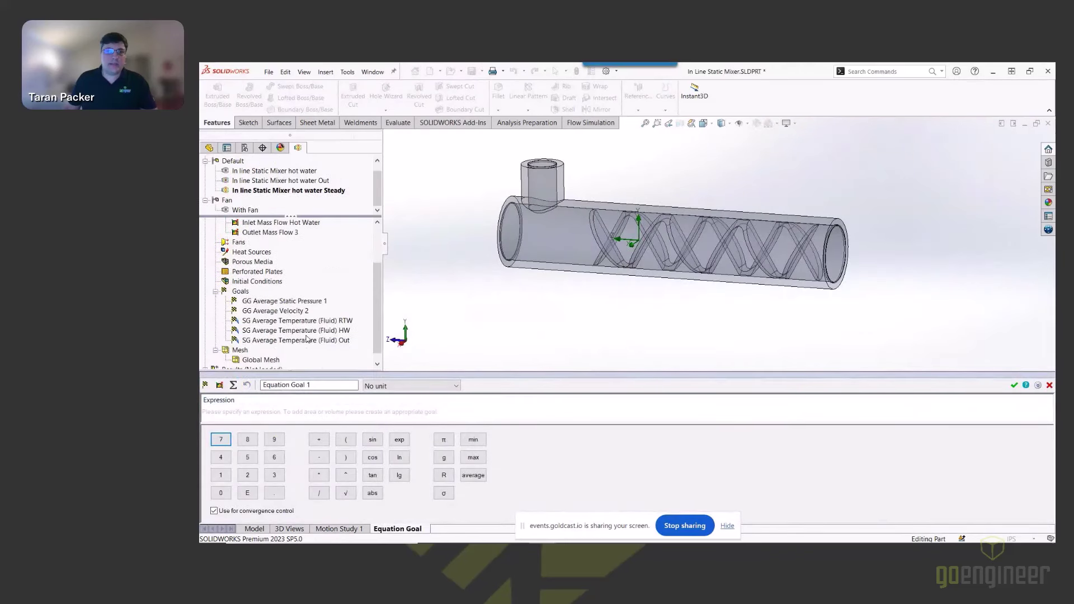
pyautogui.click(336, 341)
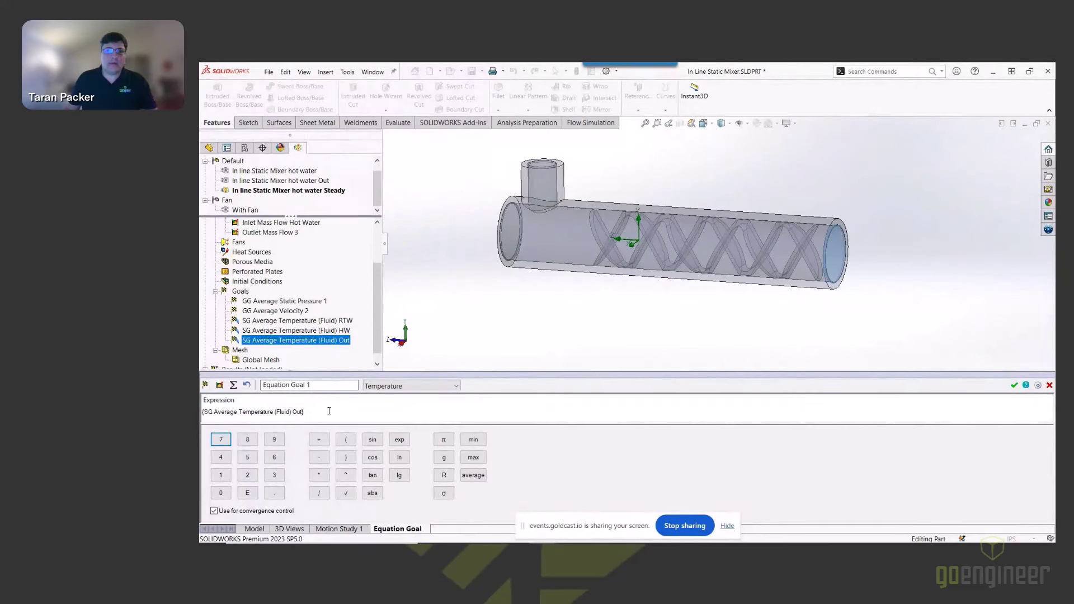
pyautogui.write('-')
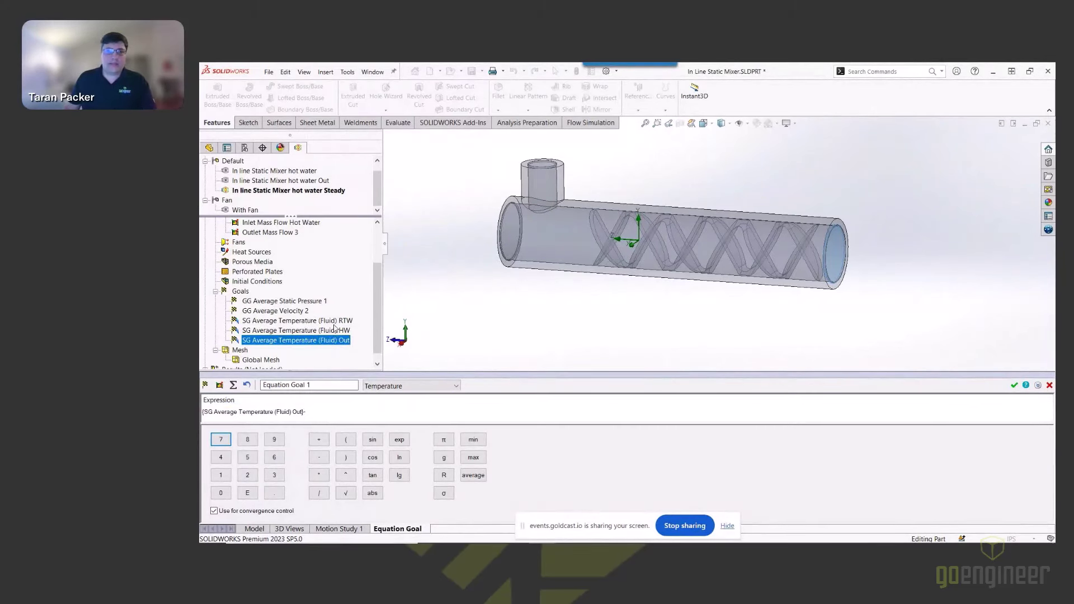
pyautogui.click(338, 322)
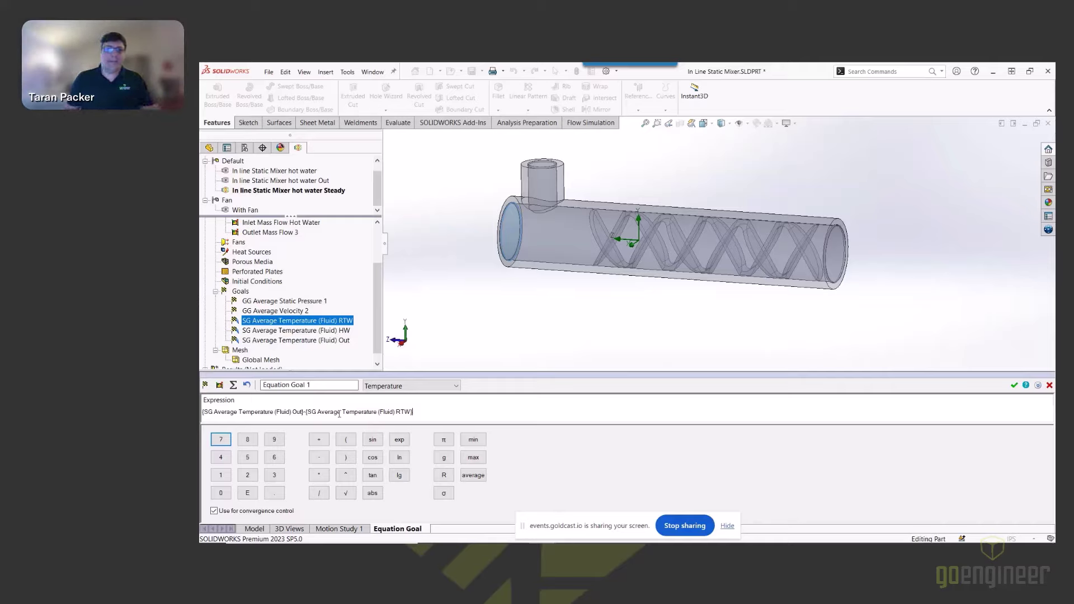
pyautogui.click(438, 386)
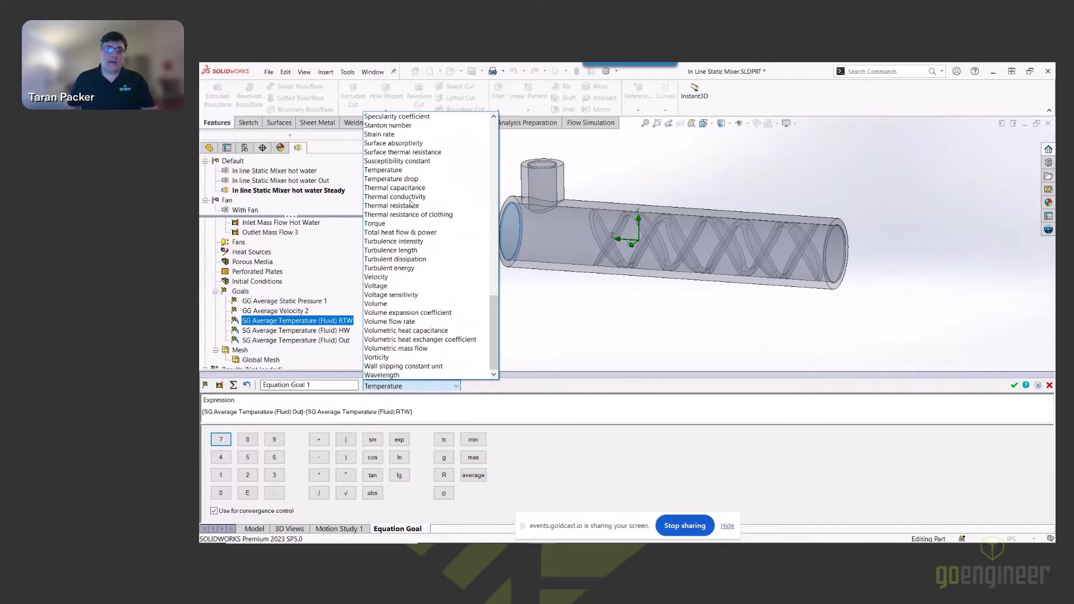
pyautogui.click(556, 323)
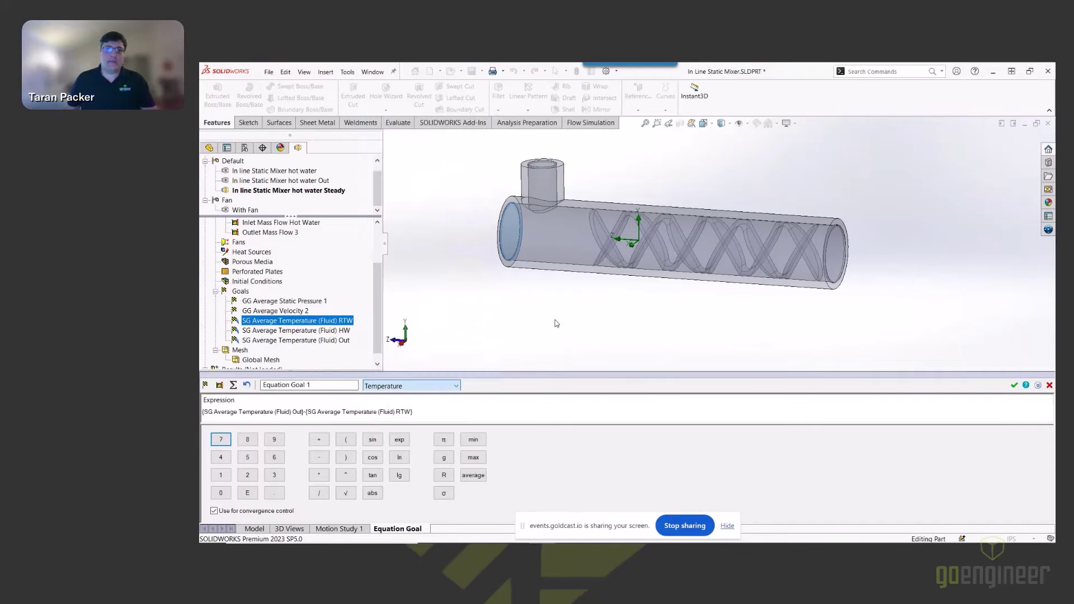
pyautogui.click(1015, 385)
# - Rename the new equation goal as Temperture
pyautogui.click(270, 410)
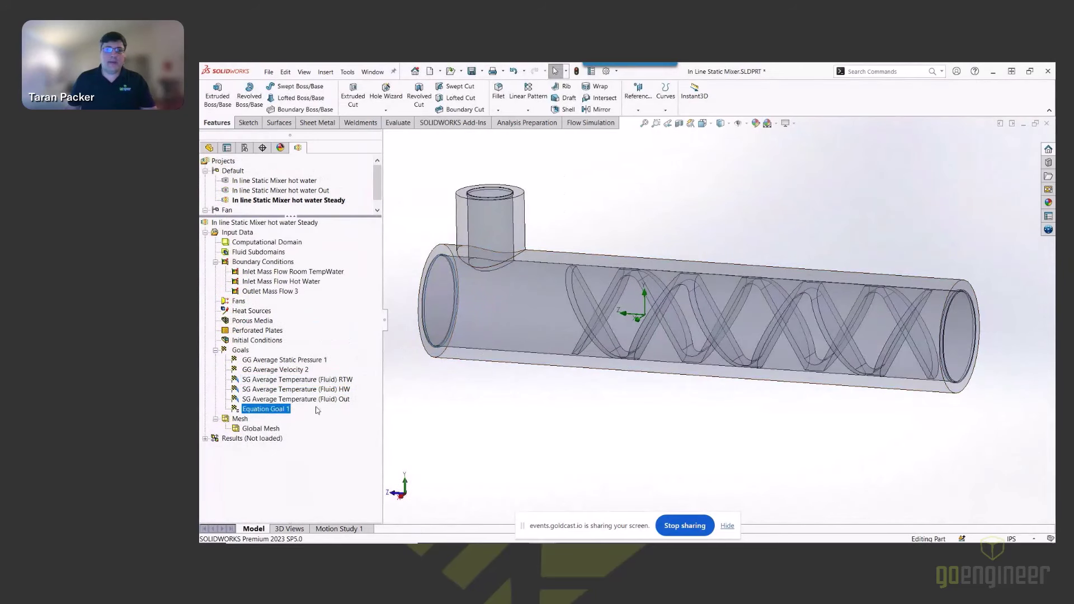
pyautogui.rightClick(277, 410)
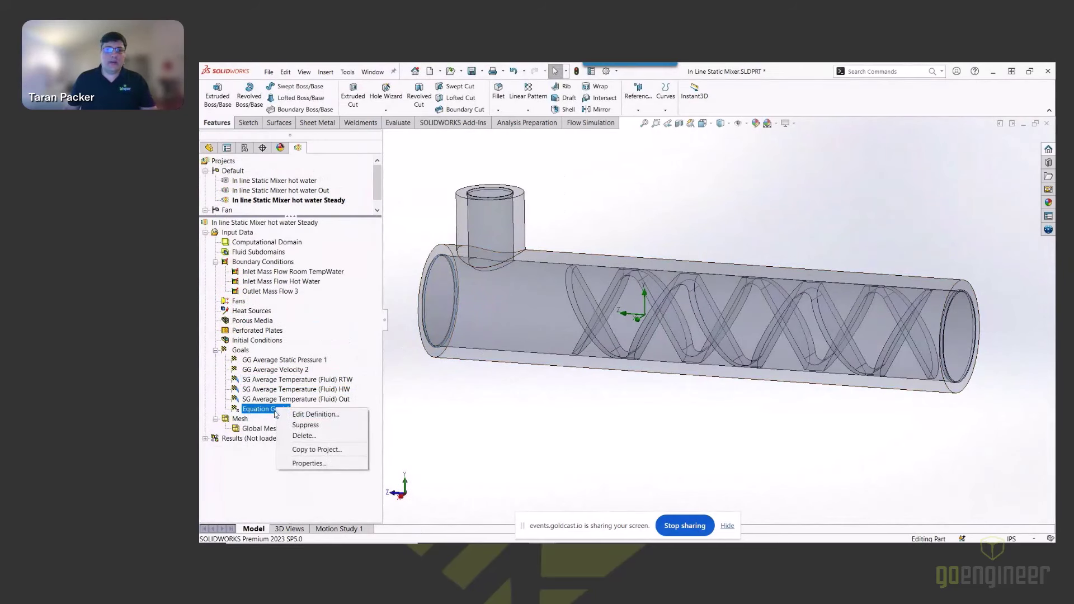
pyautogui.click(271, 409)
pyautogui.write('Te')
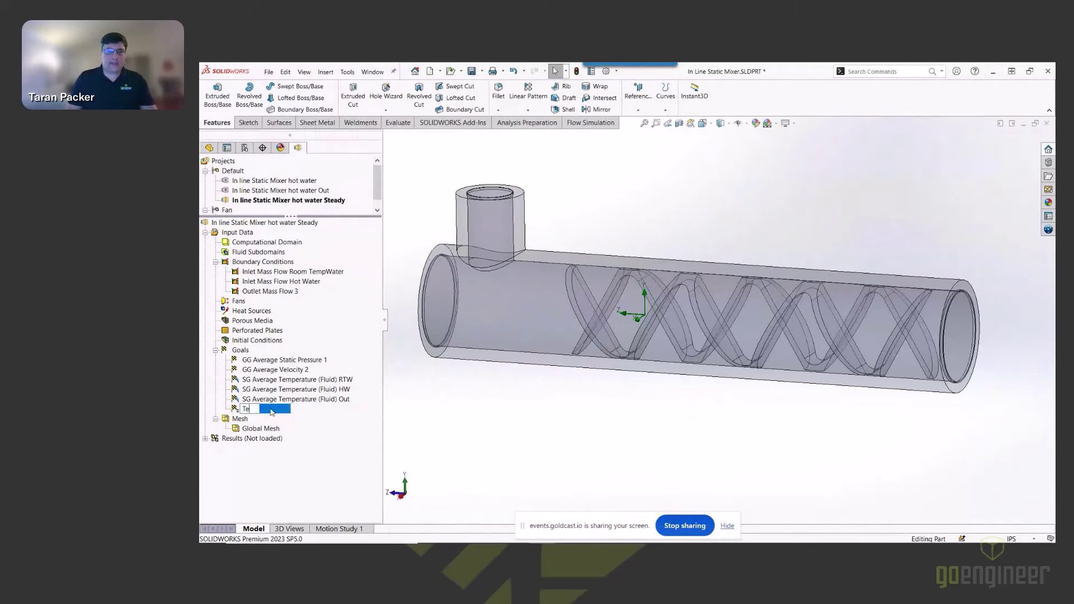
pyautogui.write('mperture')
pyautogui.press('Return')
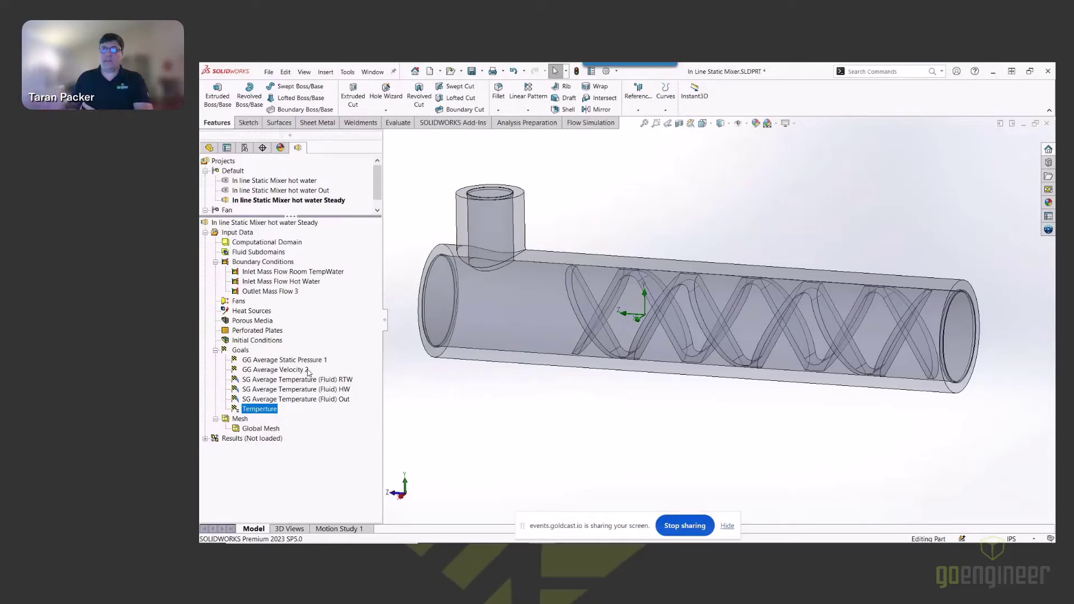
pyautogui.rightClick(237, 233)
pyautogui.click(274, 273)
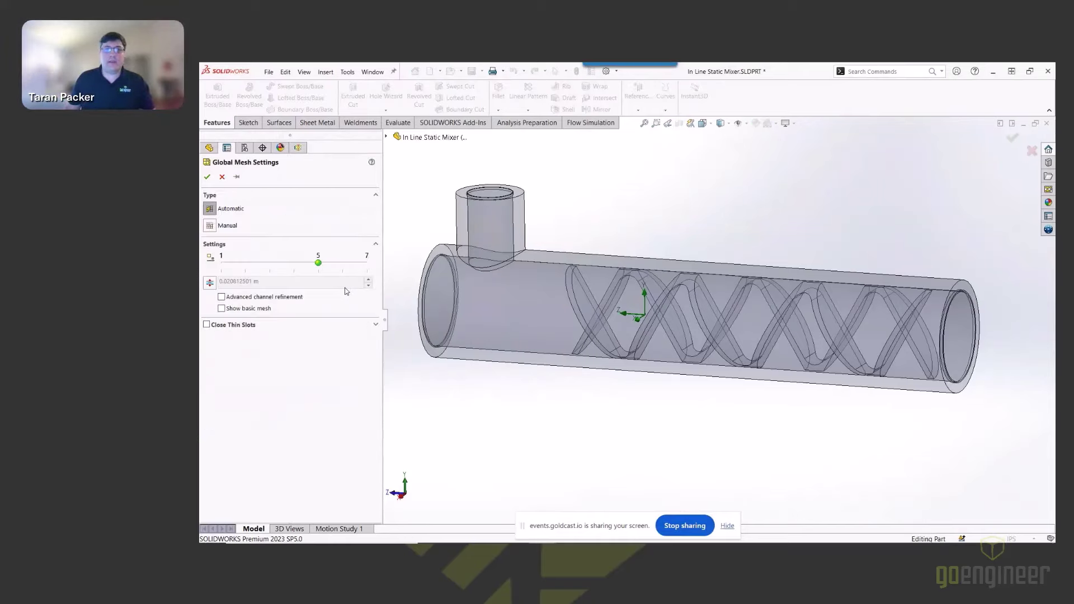
pyautogui.click(223, 178)
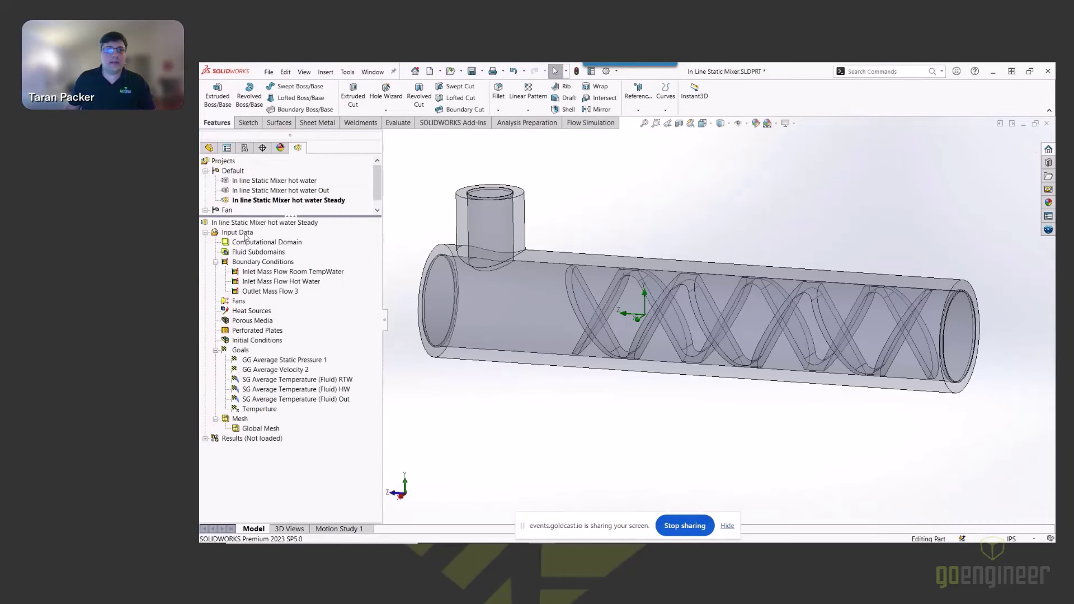
# - Review the finish conditions and goals convergence setting in the steady project's calculation control options
pyautogui.rightClick(245, 237)
pyautogui.click(274, 283)
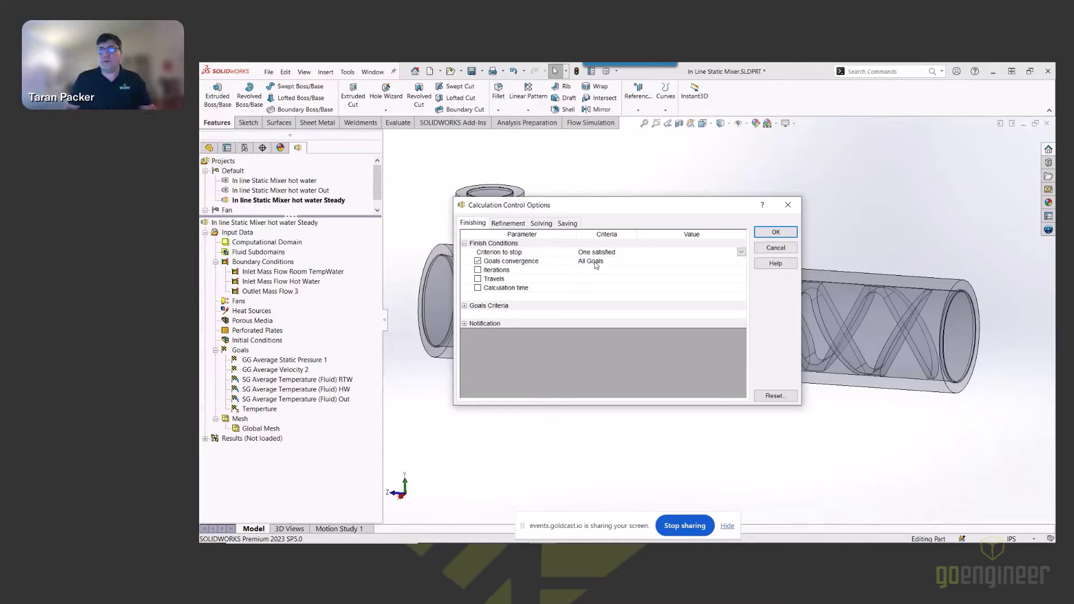
pyautogui.click(776, 231)
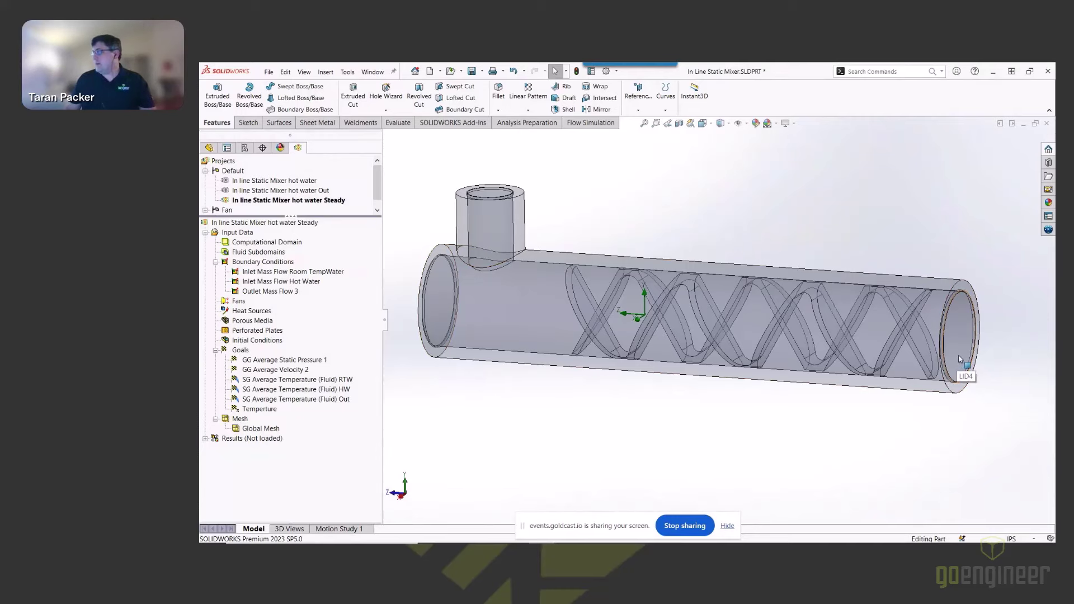
# - Load the calculated results of the In line Static Mixer hot water Steady project
pyautogui.moveTo(635, 309); pyautogui.dragTo(660, 306, button='middle')
pyautogui.scroll(1, 660, 306)
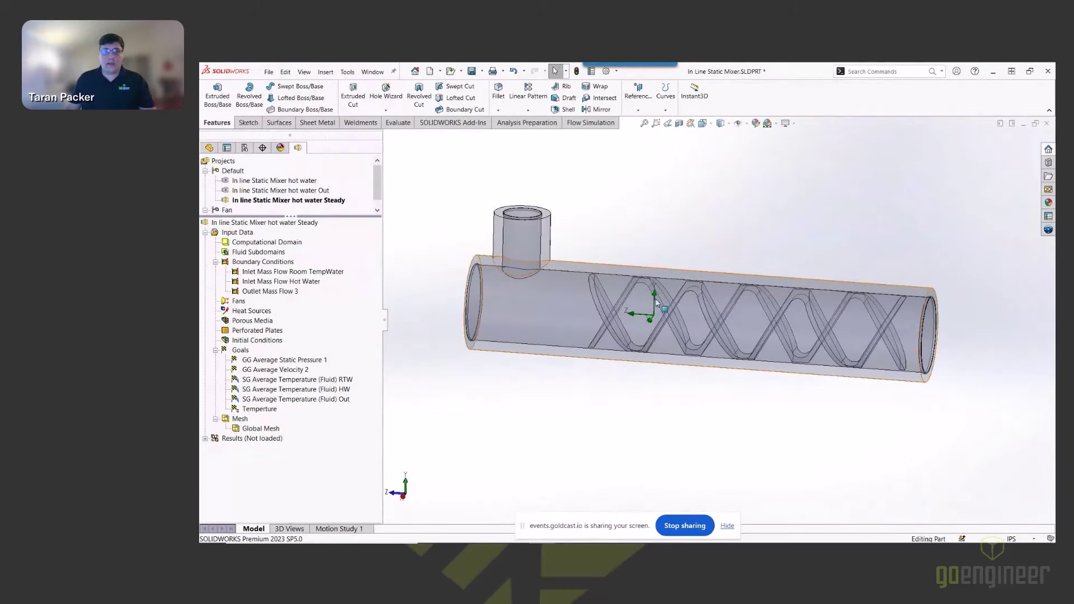
pyautogui.rightClick(249, 440)
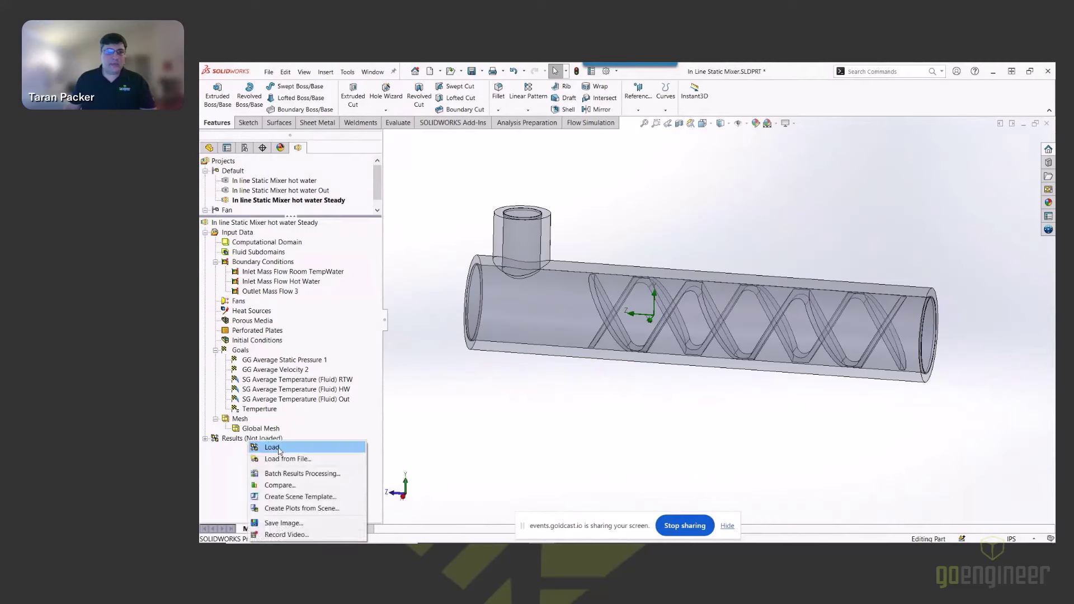
pyautogui.click(281, 448)
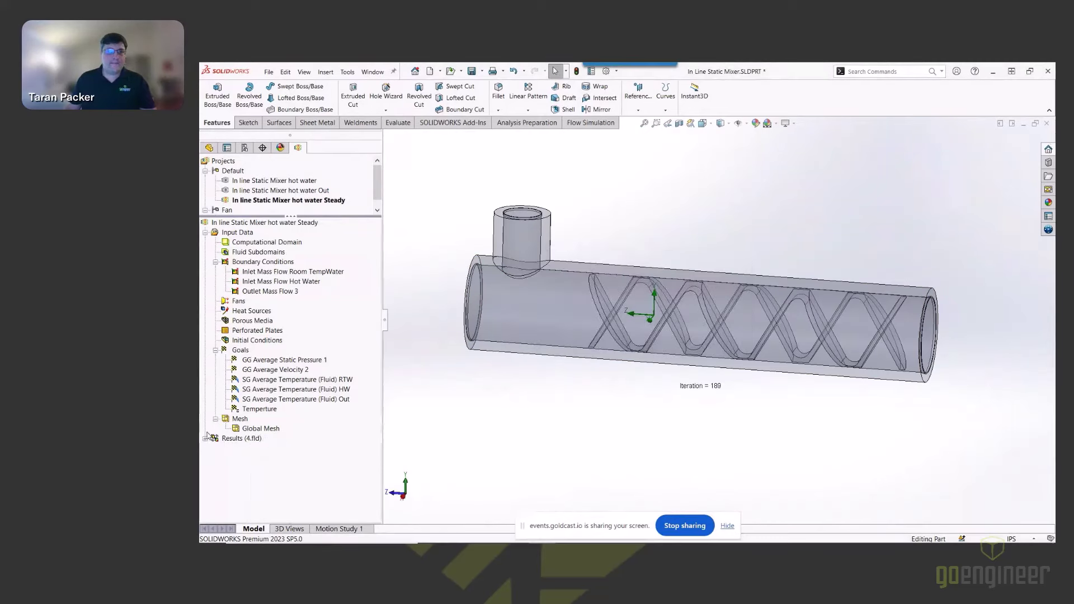
# - Review the global mesh type and refinement level, leaving the settings without applying changes
pyautogui.rightClick(244, 427)
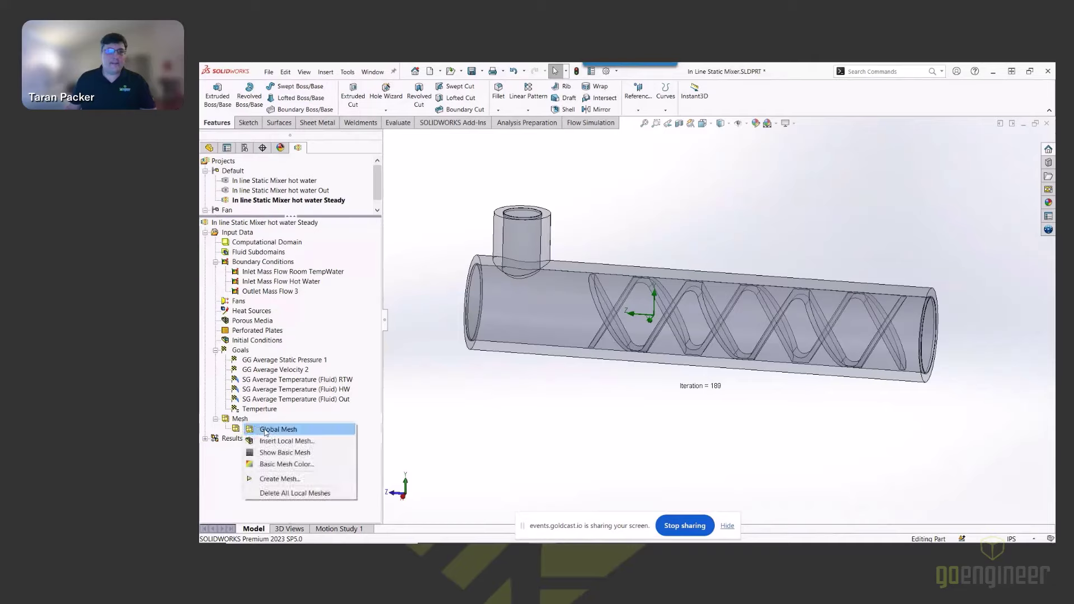
pyautogui.click(265, 430)
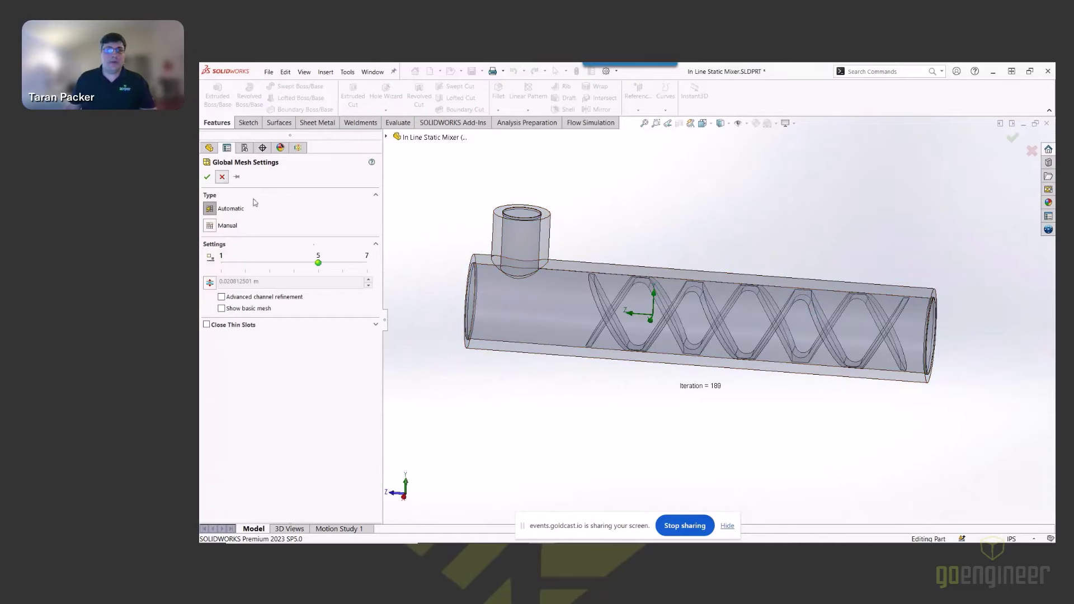
pyautogui.click(222, 177)
# - Create a cut plot on the Front Plane displaying only the mesh, without contours, and examine it across the pipe
pyautogui.click(205, 439)
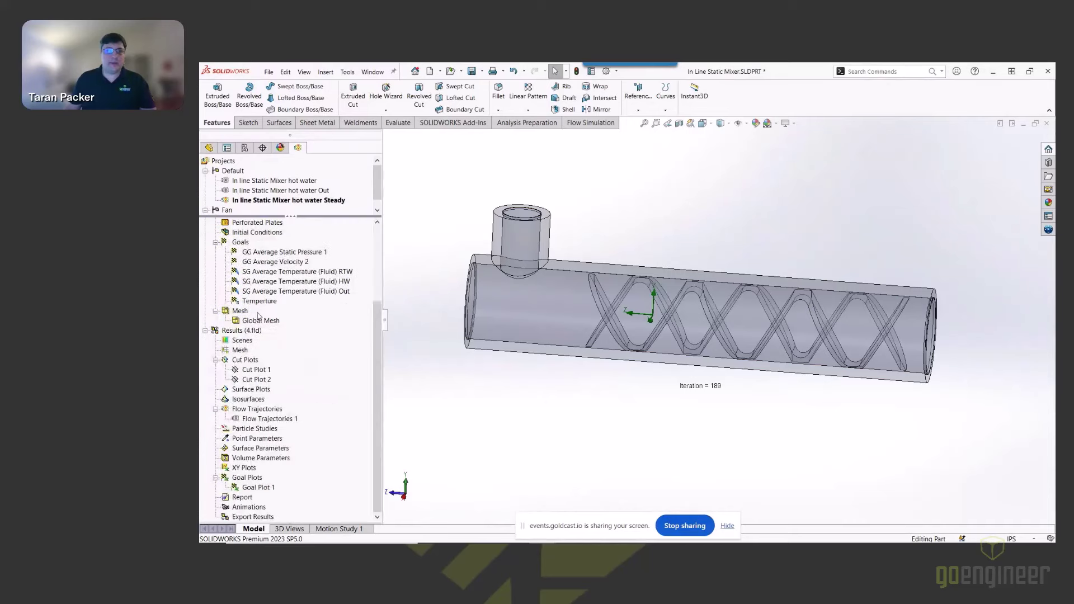
pyautogui.rightClick(240, 361)
pyautogui.click(263, 370)
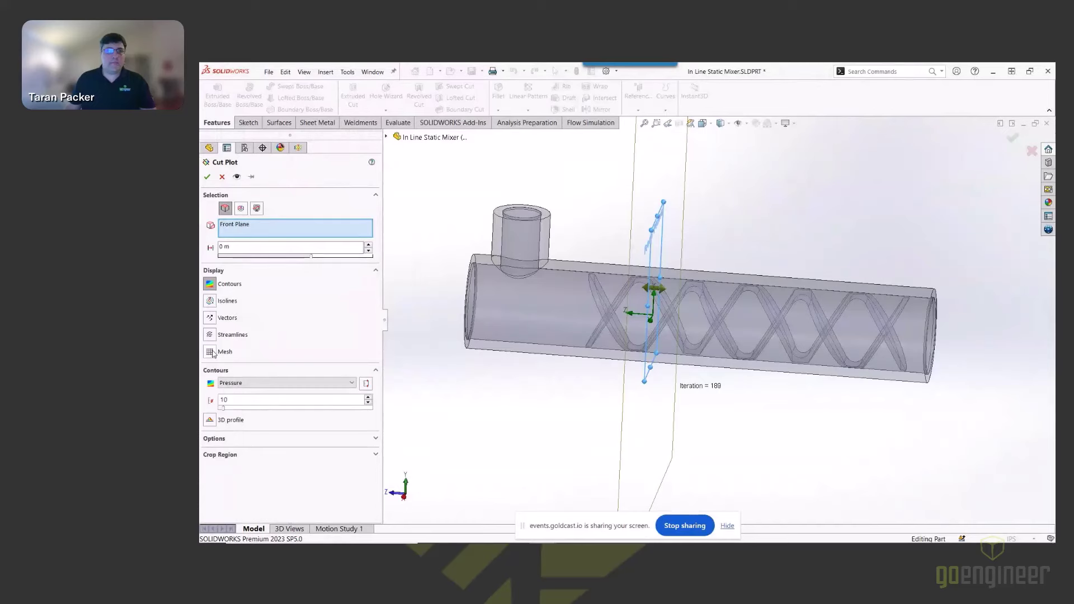
pyautogui.click(210, 351)
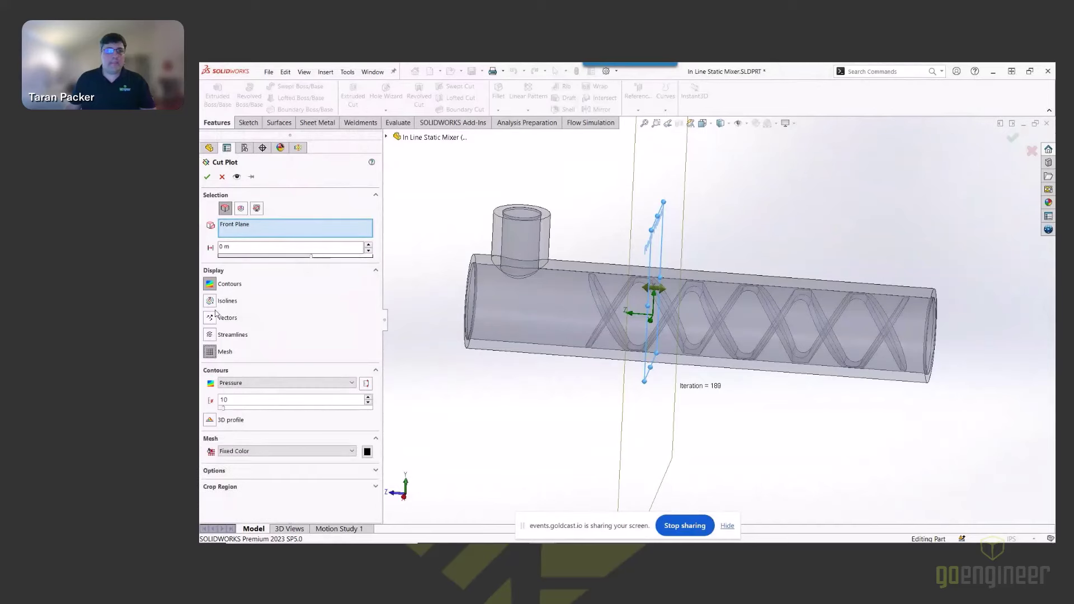
pyautogui.click(207, 177)
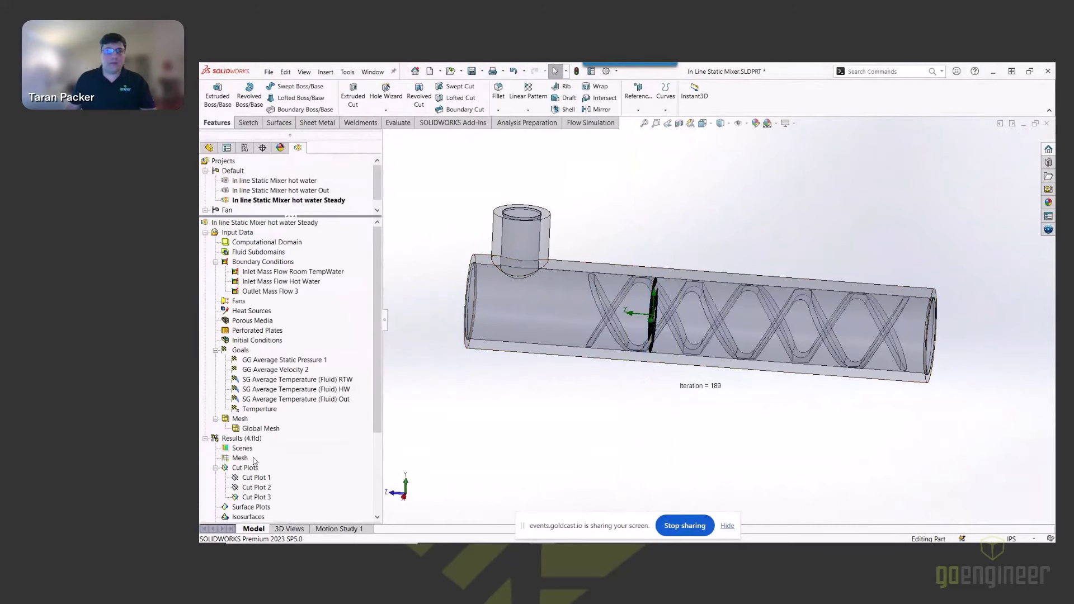
pyautogui.moveTo(655, 361); pyautogui.dragTo(591, 372, button='middle')
pyautogui.scroll(-3, 722, 308)
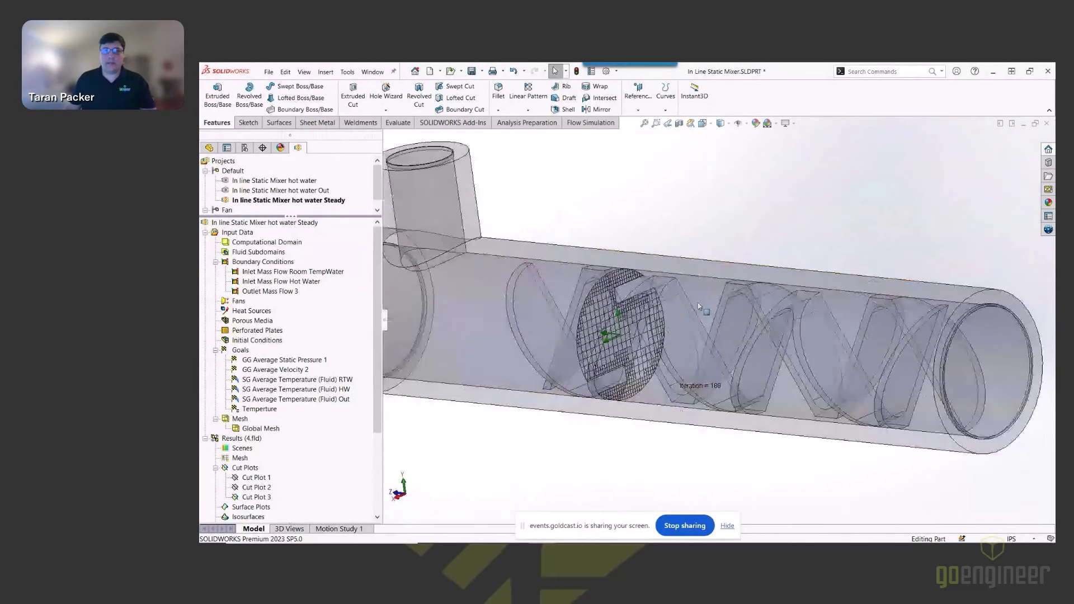
pyautogui.moveTo(704, 311); pyautogui.dragTo(672, 318, button='middle')
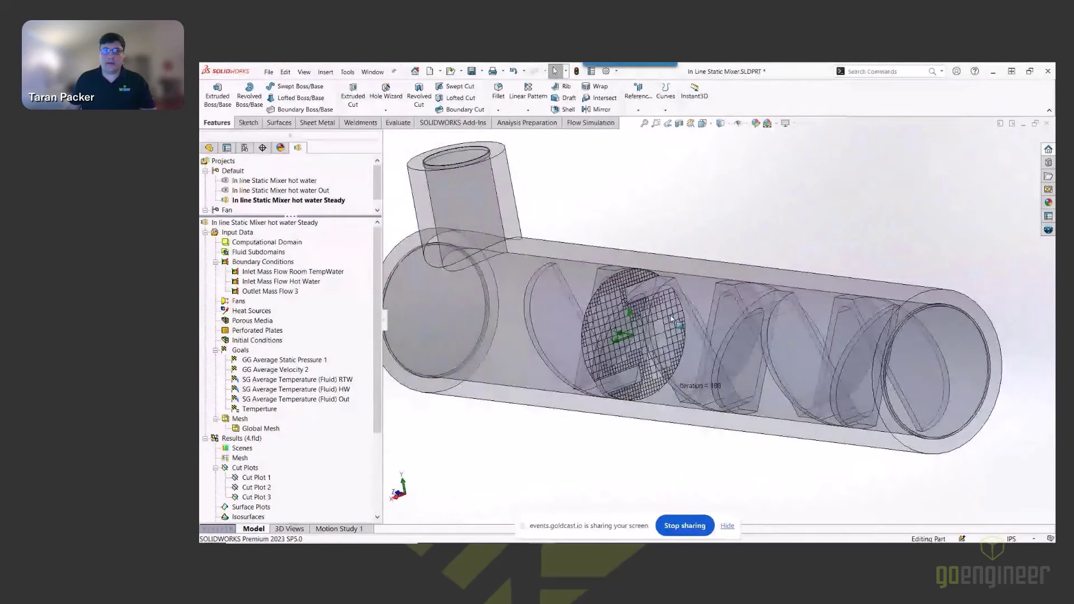
# - Clone the Front Plane mesh cut plot, place the copy on the Right Plane, and examine the mesh along the mixer
pyautogui.rightClick(255, 498)
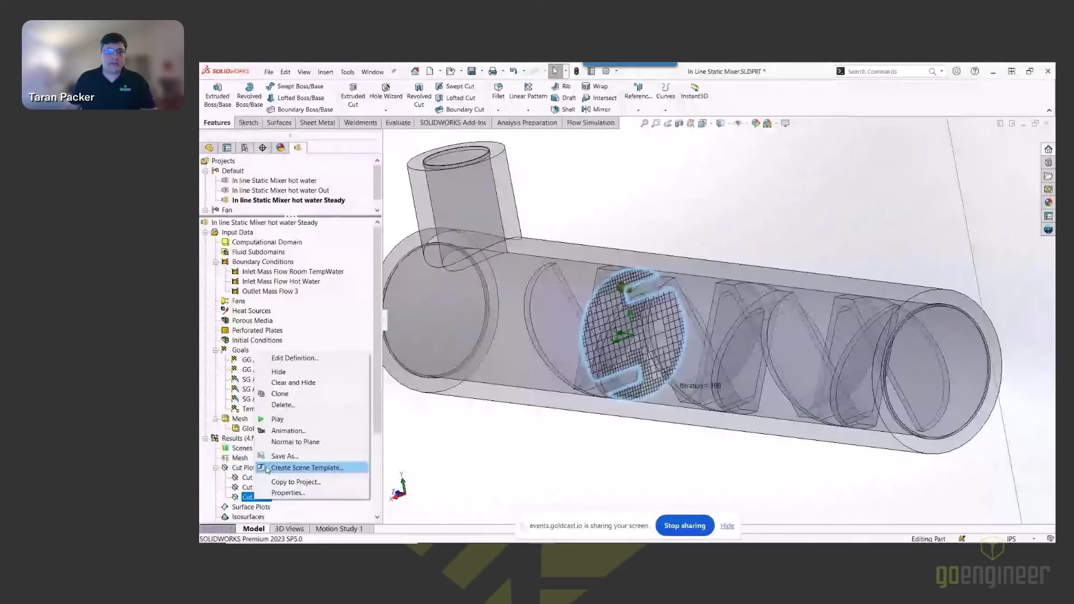
pyautogui.click(280, 394)
pyautogui.rightClick(255, 506)
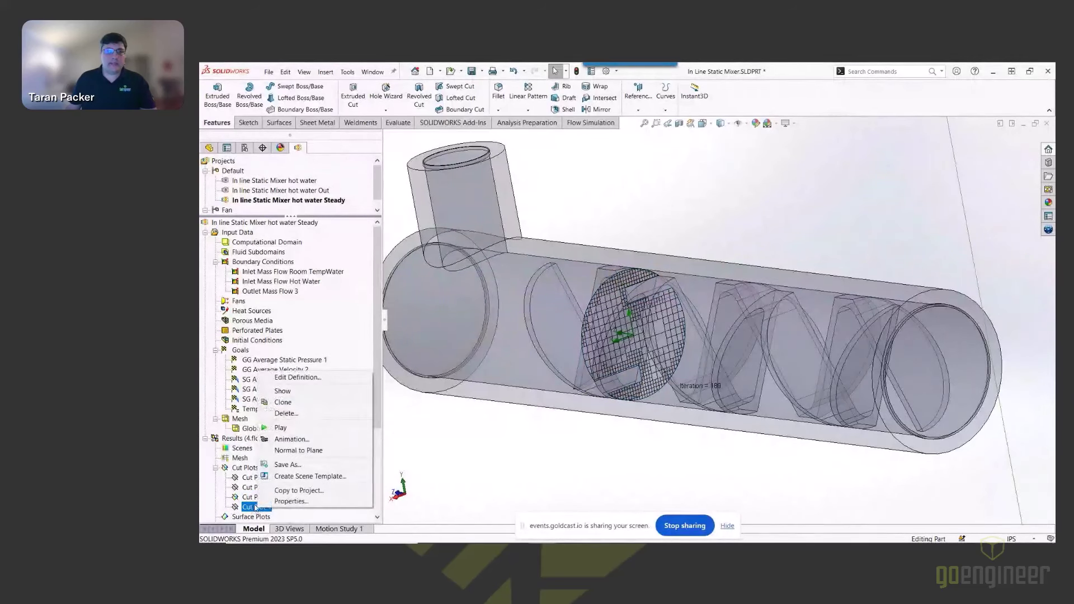
pyautogui.click(283, 391)
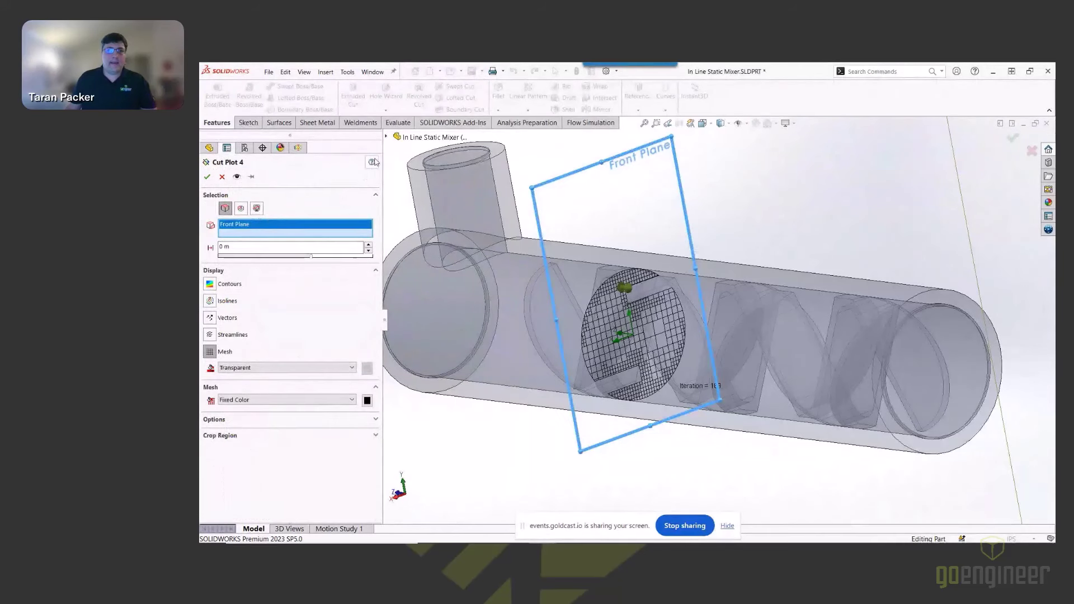
pyautogui.click(389, 137)
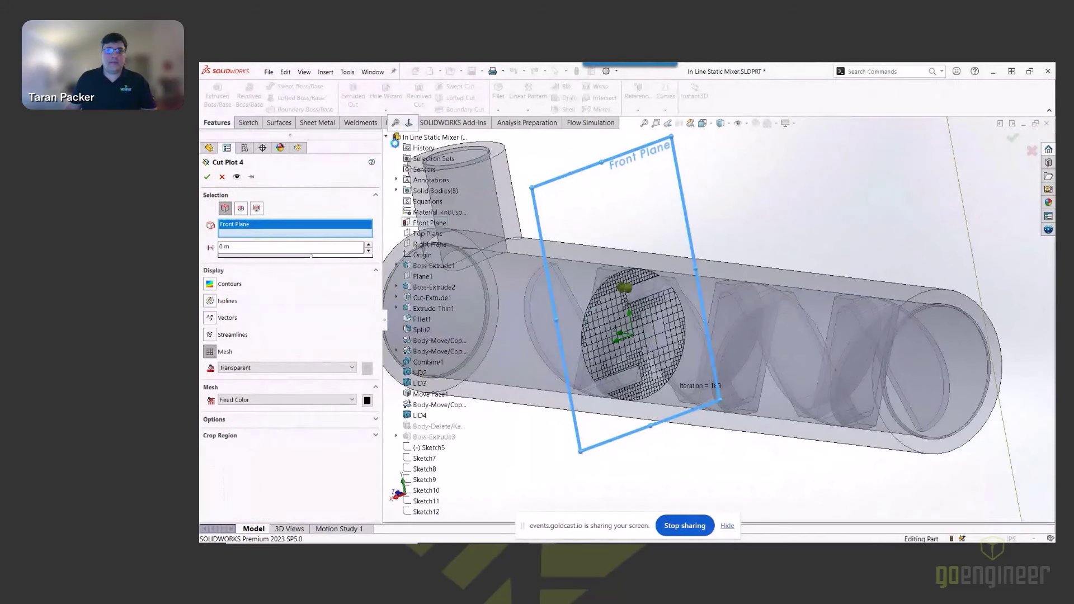
pyautogui.click(429, 244)
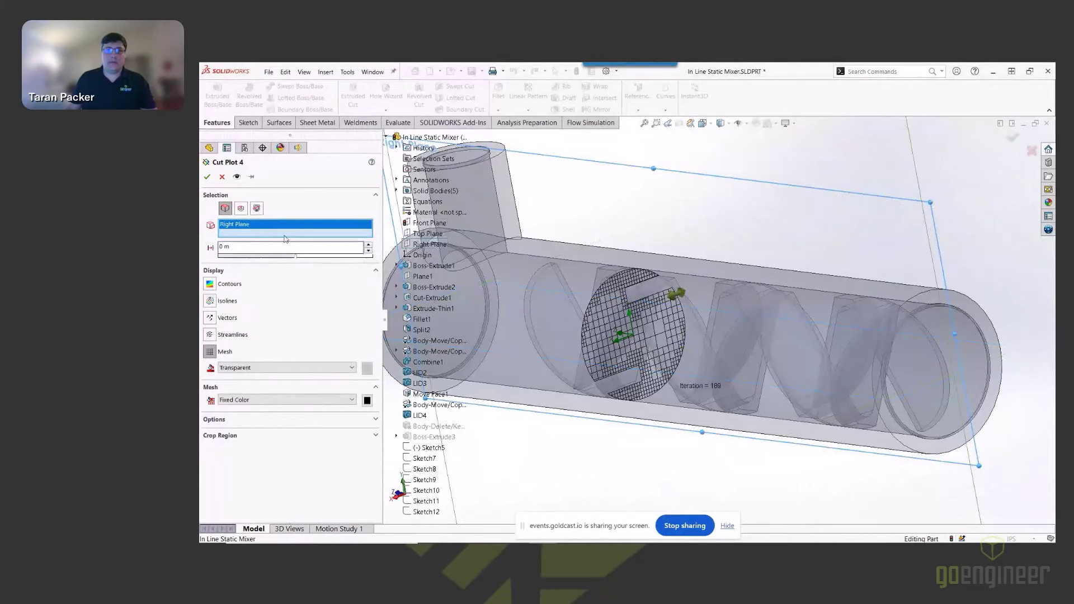
pyautogui.click(207, 177)
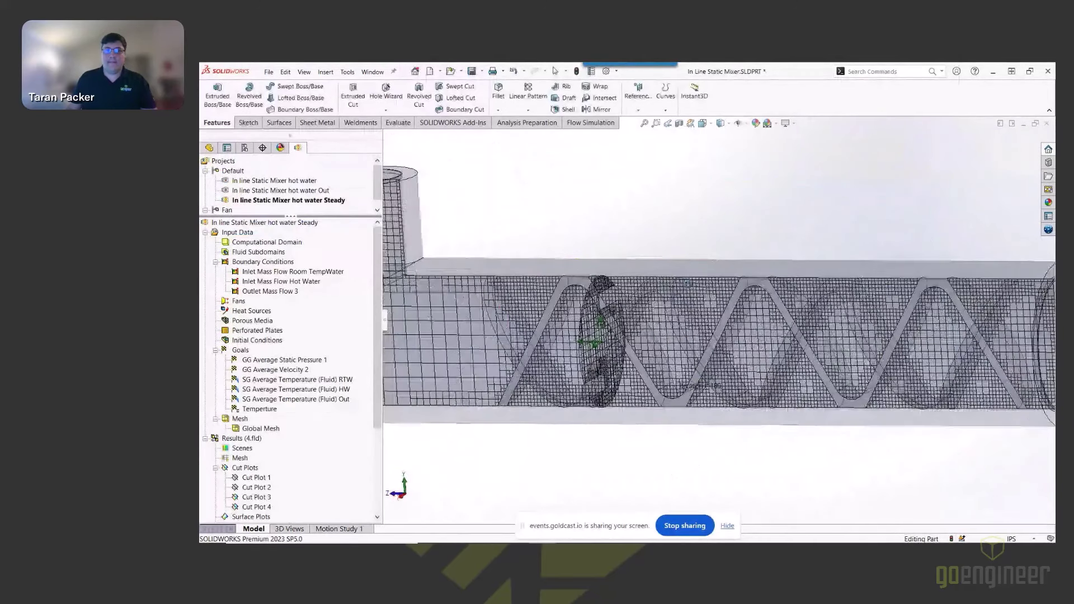
pyautogui.scroll(4, 688, 287)
pyautogui.moveTo(689, 286); pyautogui.dragTo(689, 304, button='middle')
pyautogui.scroll(-1, 689, 305)
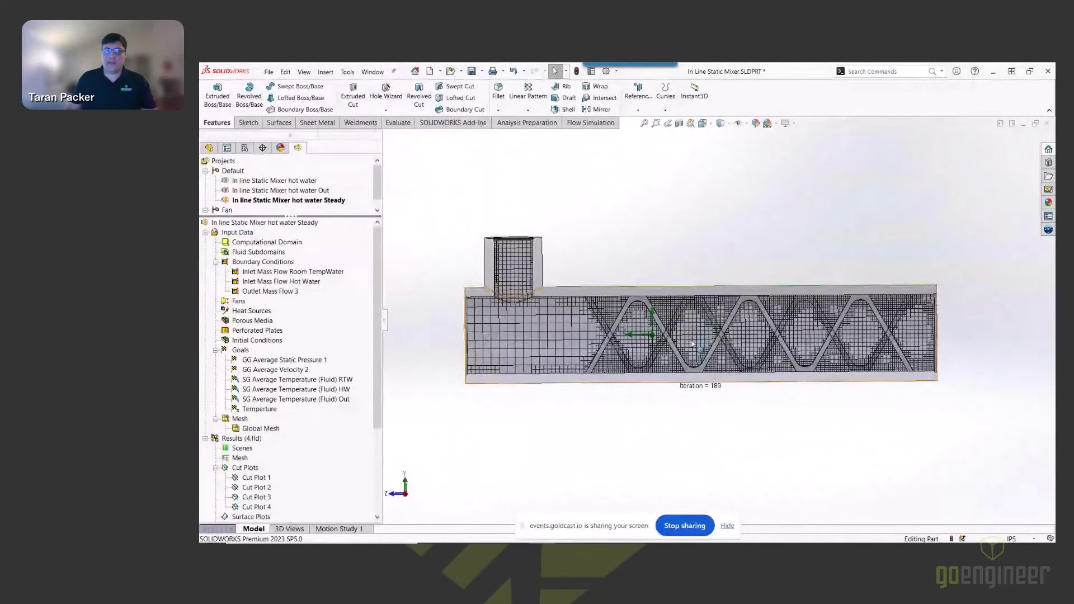
# - Switch to the mixing tank assembly and unload the Tank Mixing results
pyautogui.scroll(-1, 692, 344)
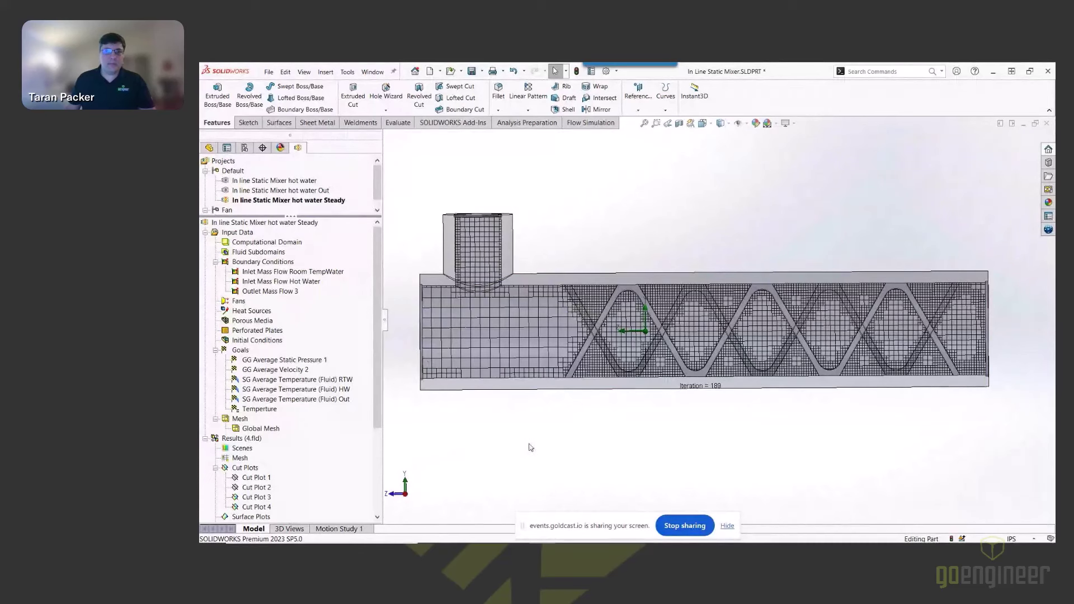
pyautogui.hotkey('ctrl', 'Tab')
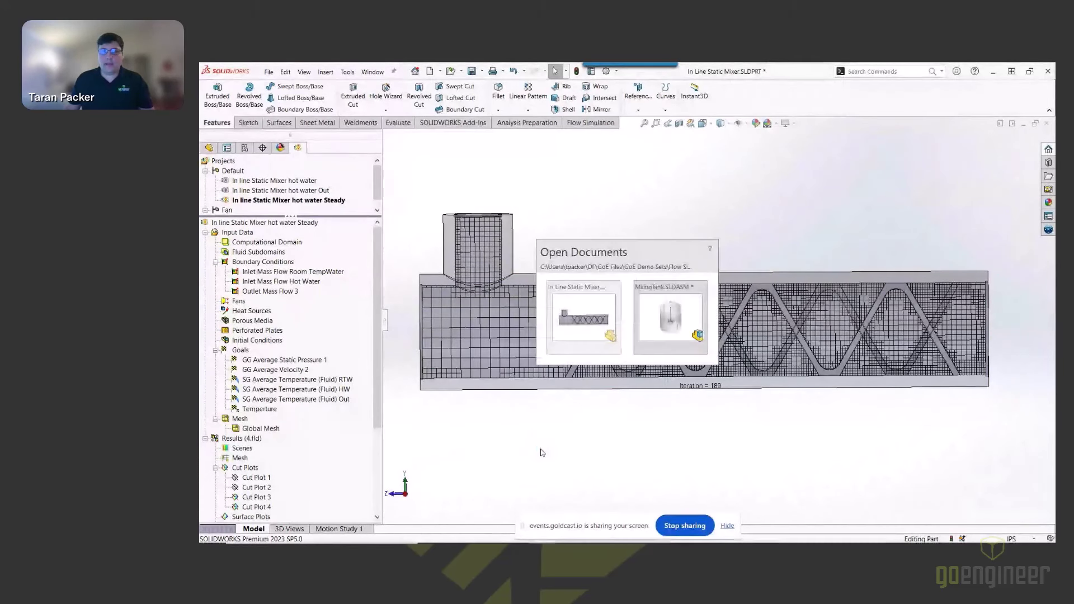
pyautogui.hotkey('ctrl', 'Tab')
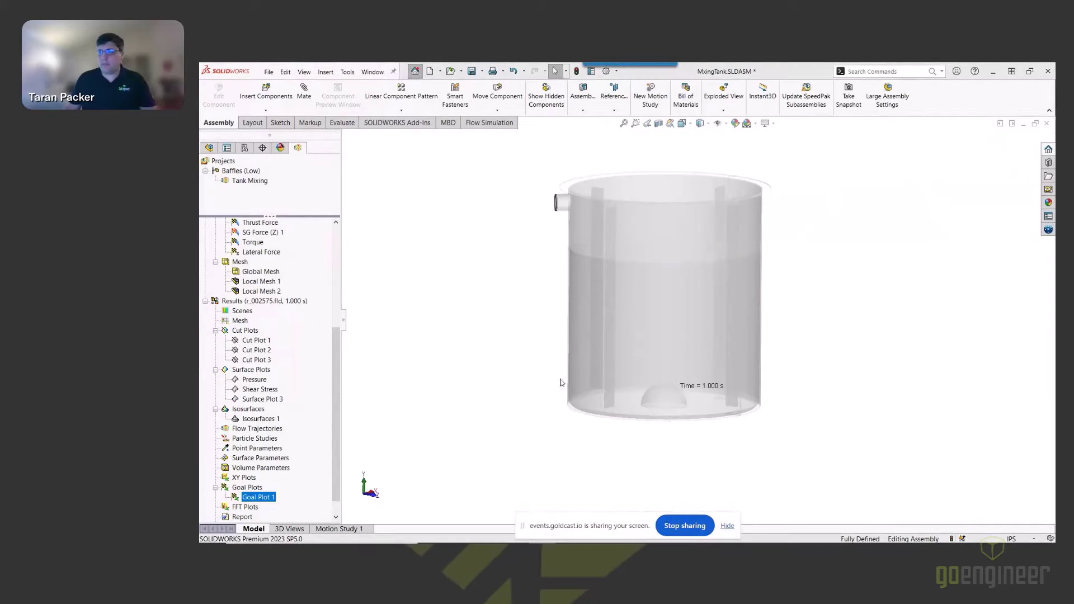
pyautogui.hotkey('ctrl', 'Tab')
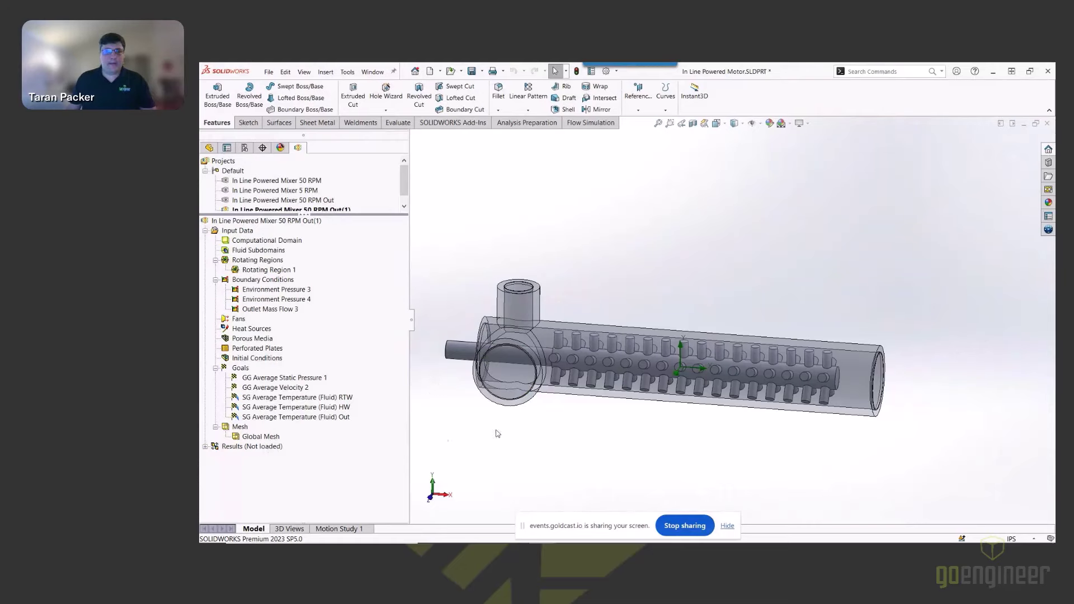
pyautogui.hotkey('ctrl', 'Tab')
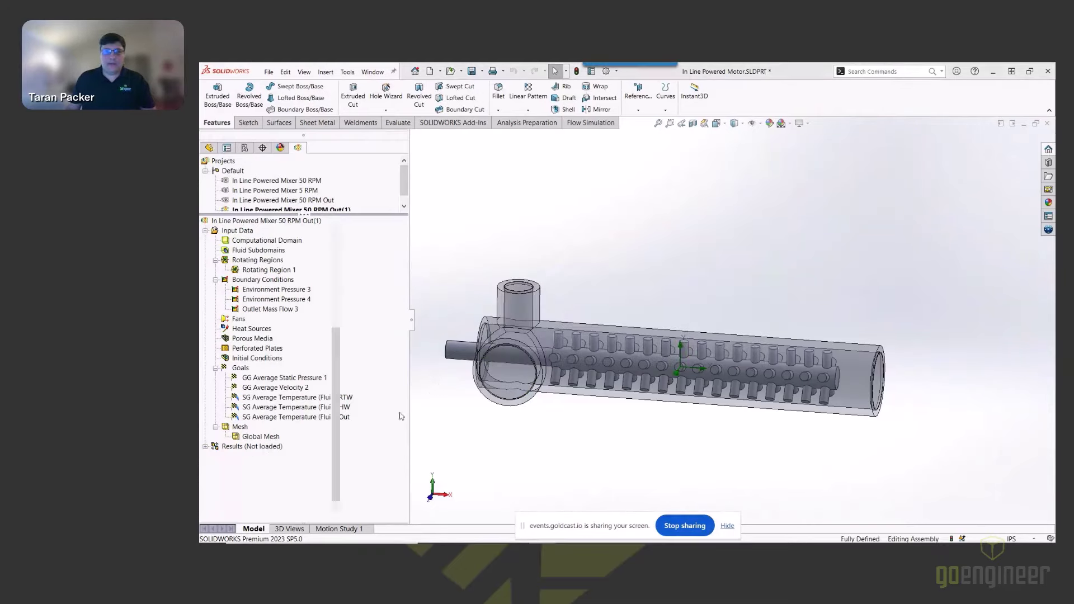
pyautogui.rightClick(249, 302)
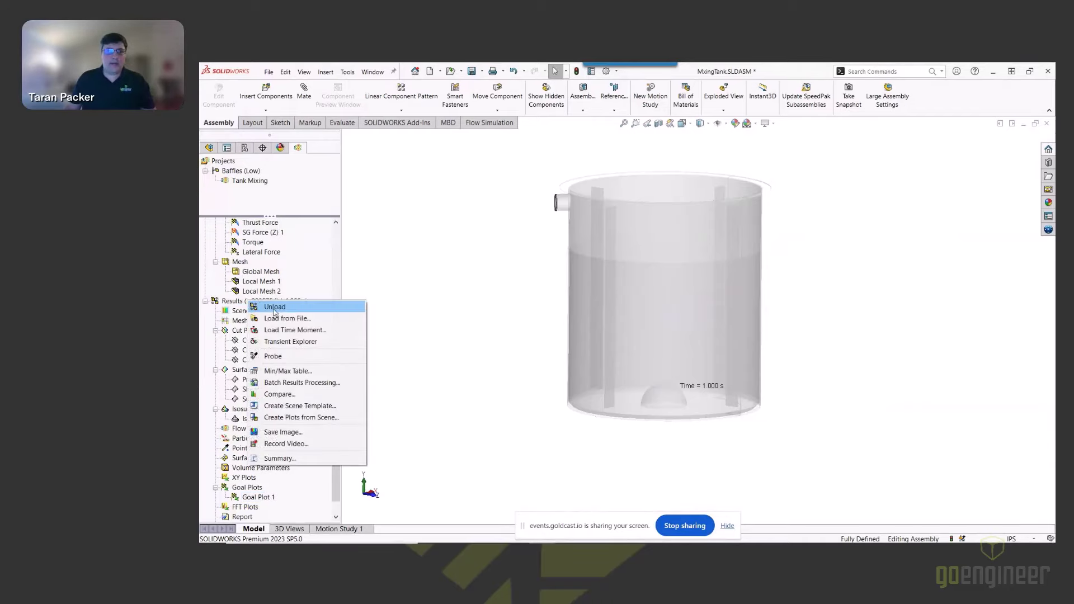
pyautogui.click(273, 309)
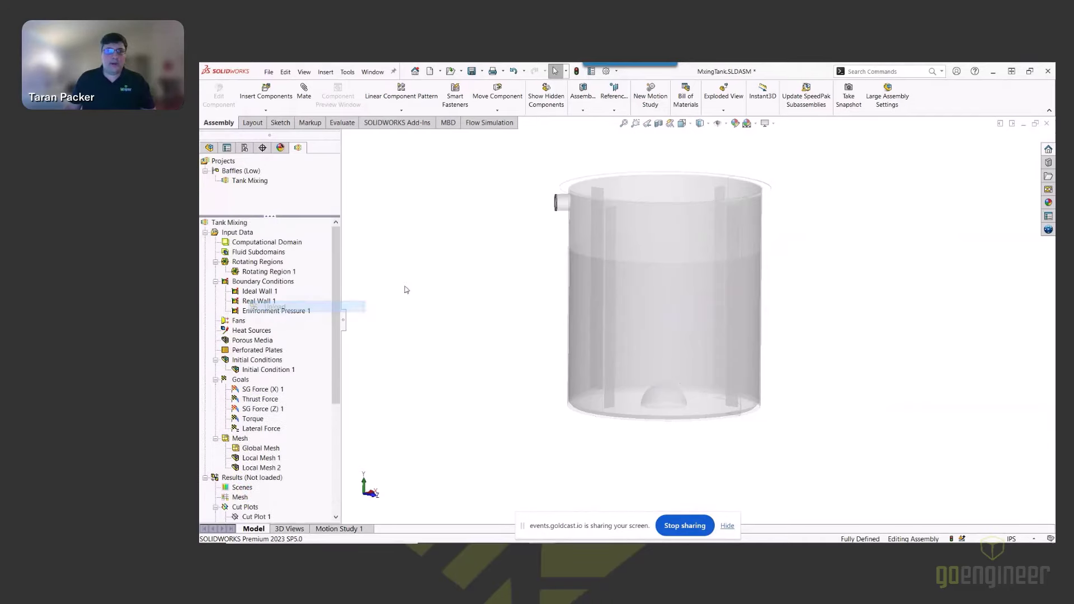
pyautogui.click(205, 478)
# - Switch to the In Line Static Mixer part and unload the hot water Steady project's results
pyautogui.hotkey('ctrl', 'Tab')
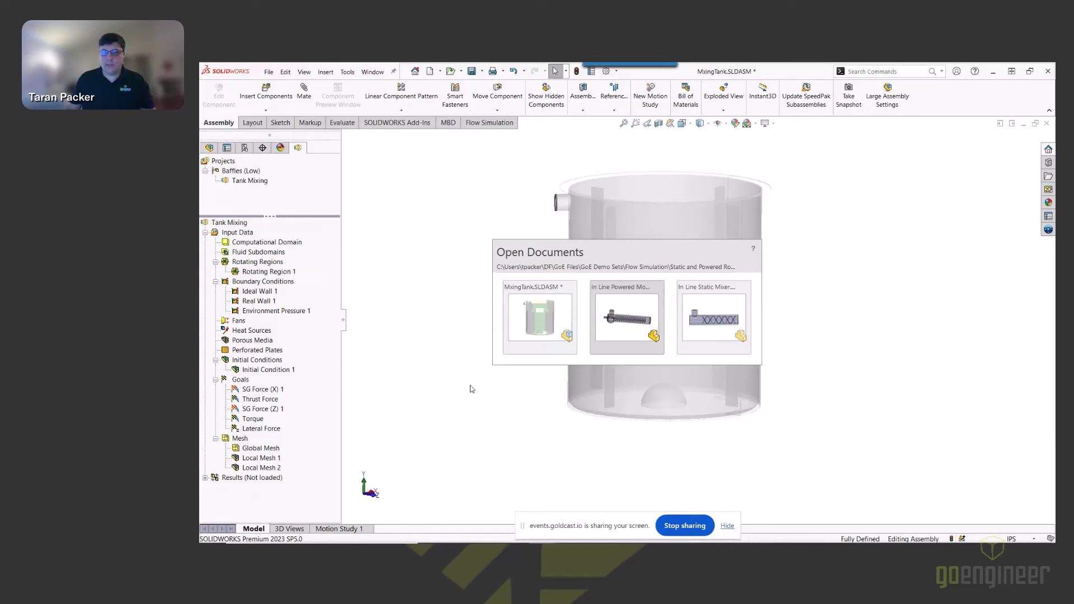
pyautogui.hotkey('ctrl', 'Tab')
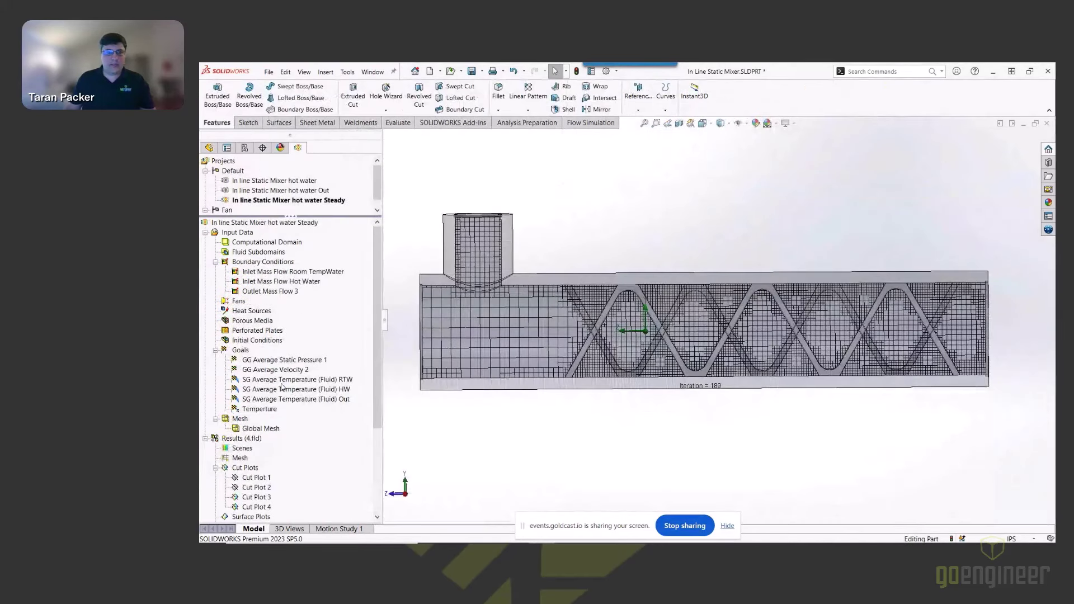
pyautogui.rightClick(235, 439)
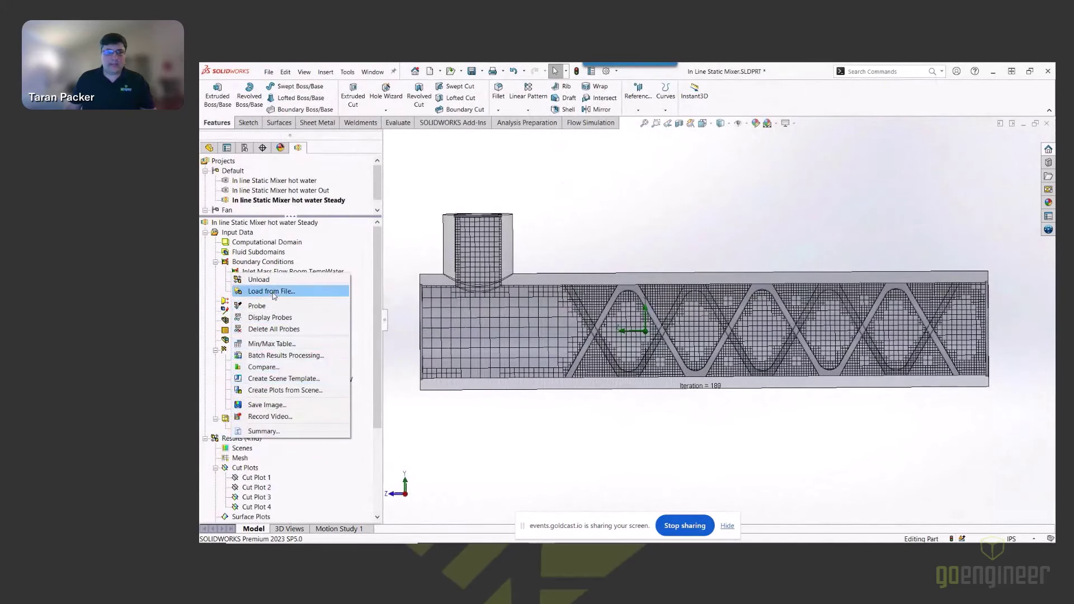
pyautogui.click(273, 281)
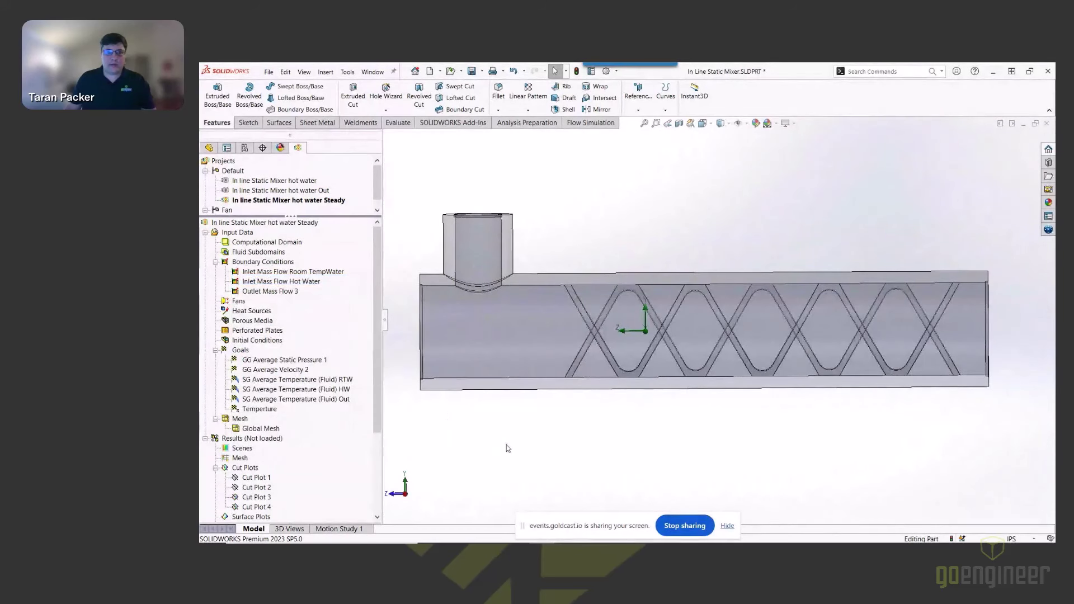
# - Switch to the In Line Powered Motor part, load the In Line Powered Mixer 50 RPM Out(1) results, and expand them
pyautogui.hotkey('ctrl', 'Tab')
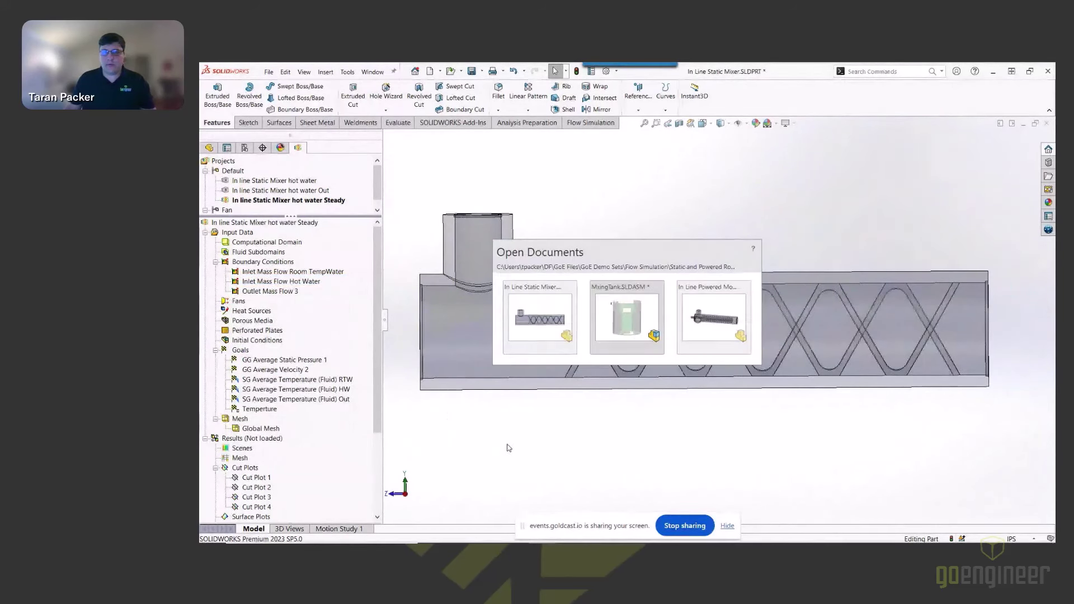
pyautogui.hotkey('ctrl', 'Tab')
pyautogui.rightClick(240, 448)
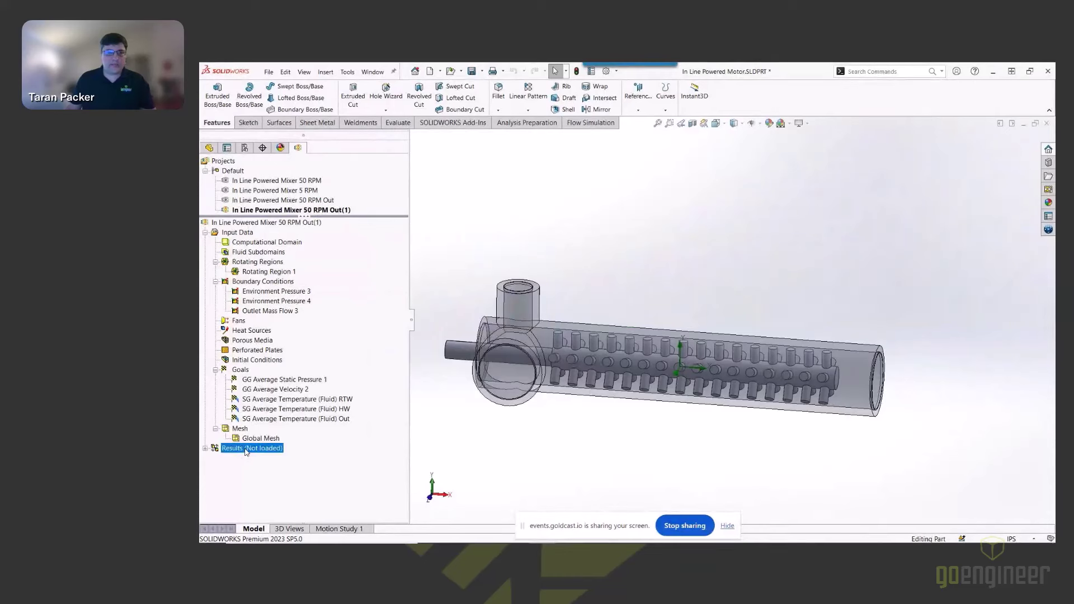
pyautogui.click(274, 332)
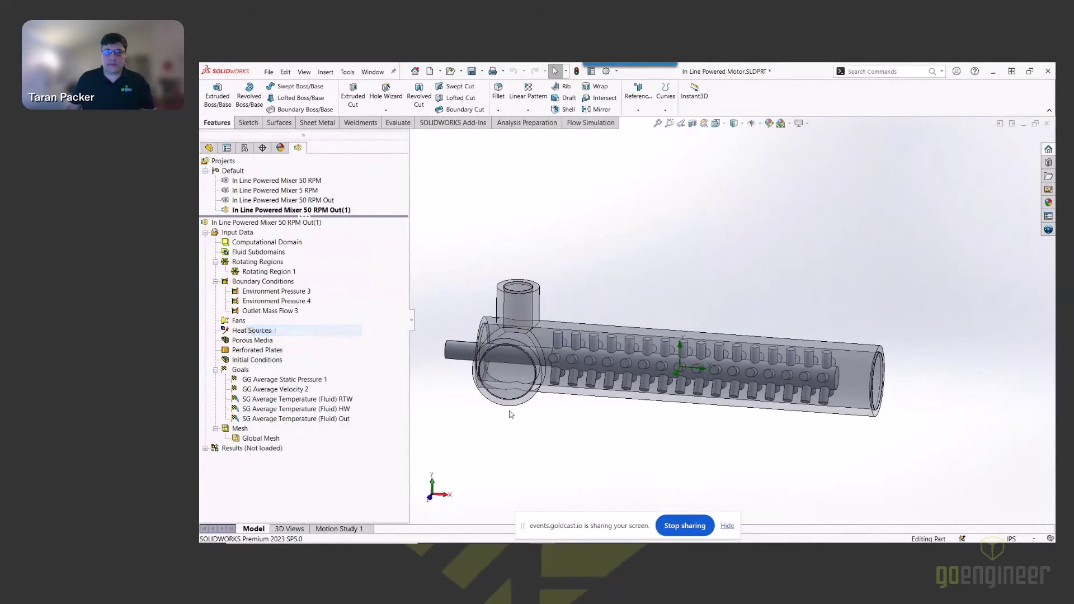
pyautogui.click(206, 449)
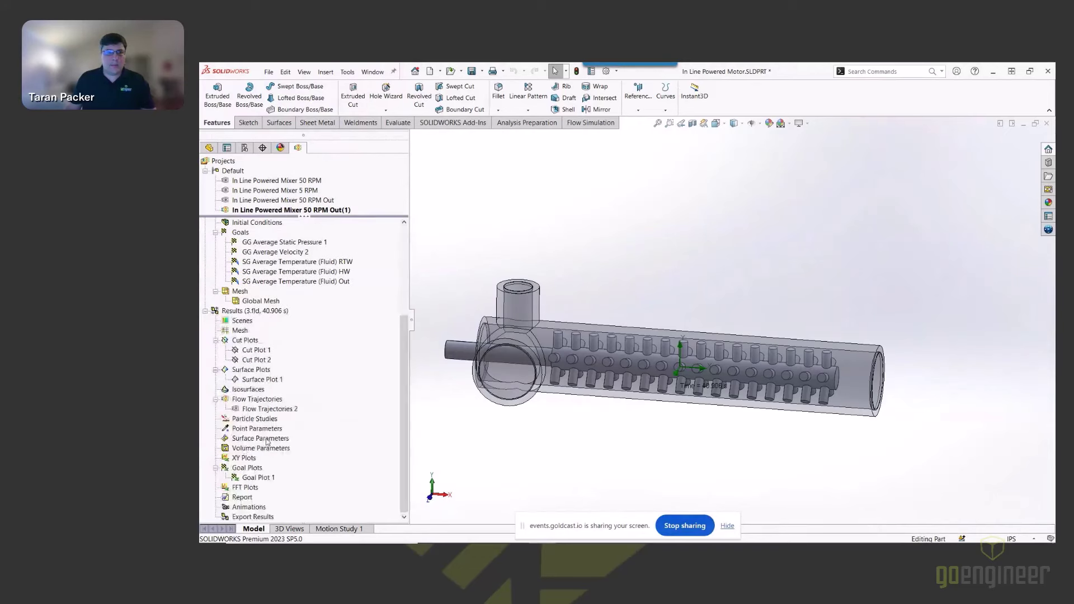
# - Create a cut plot on the Front Plane of the powered mixer displaying only the mesh, without contours
pyautogui.rightClick(250, 343)
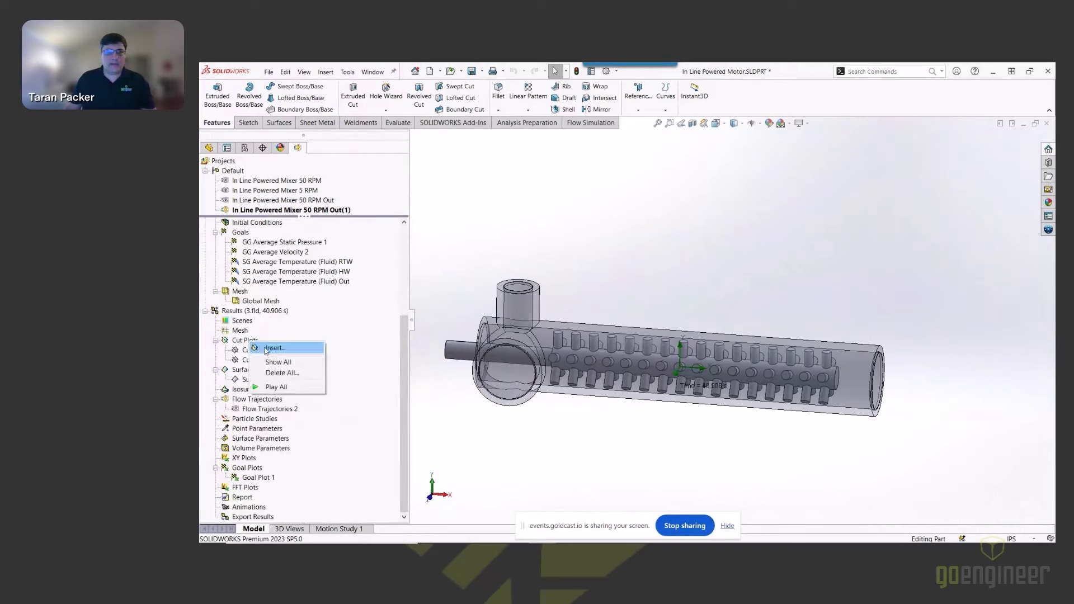
pyautogui.click(276, 351)
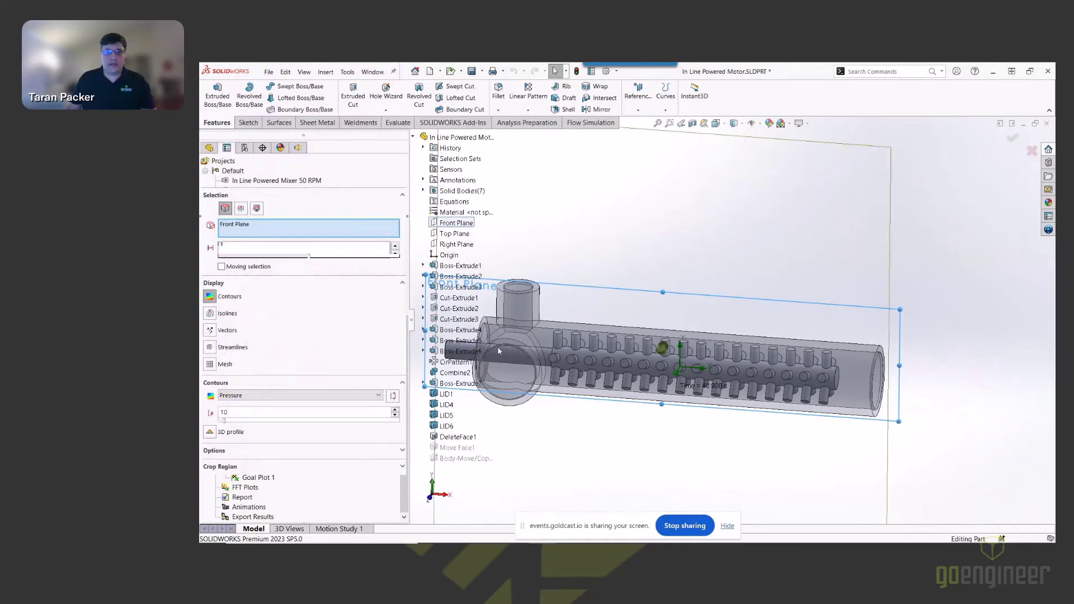
pyautogui.click(413, 137)
pyautogui.click(210, 364)
pyautogui.click(209, 296)
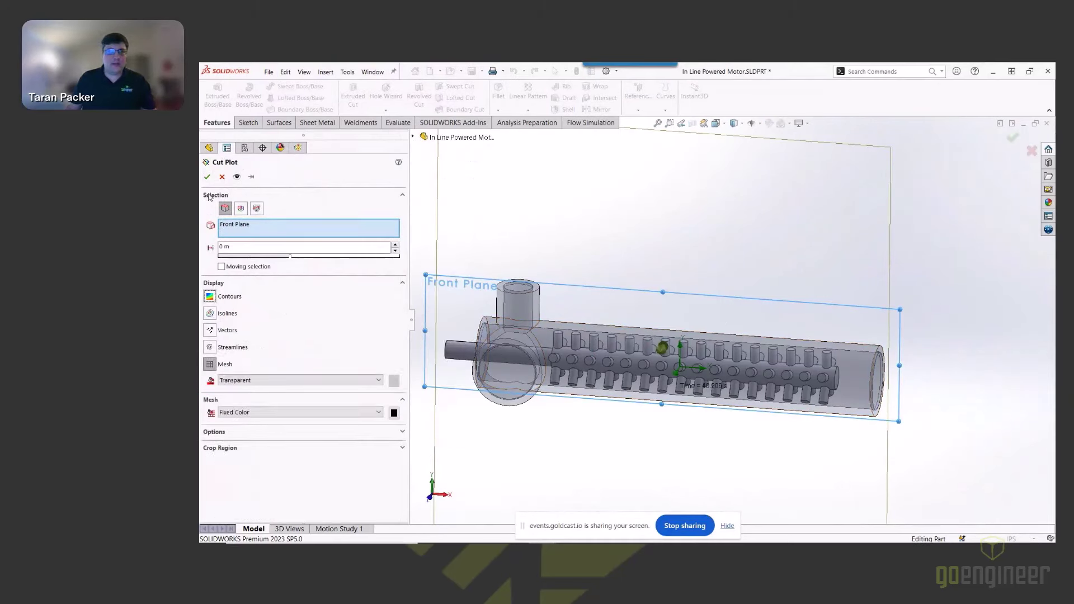
pyautogui.click(207, 177)
# - Examine the Front Plane mesh along the powered mixer, around the inlets, the shaft and its mixing pins
pyautogui.moveTo(571, 240); pyautogui.dragTo(592, 256, button='middle')
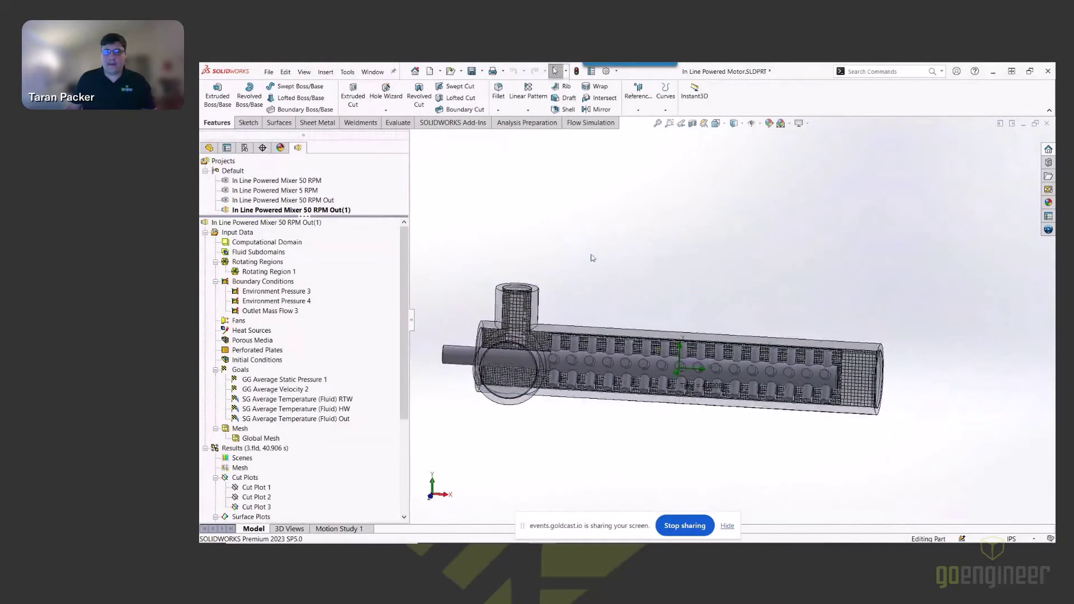
pyautogui.scroll(1, 594, 258)
pyautogui.scroll(-2, 622, 353)
pyautogui.moveTo(620, 360); pyautogui.dragTo(597, 360, button='middle')
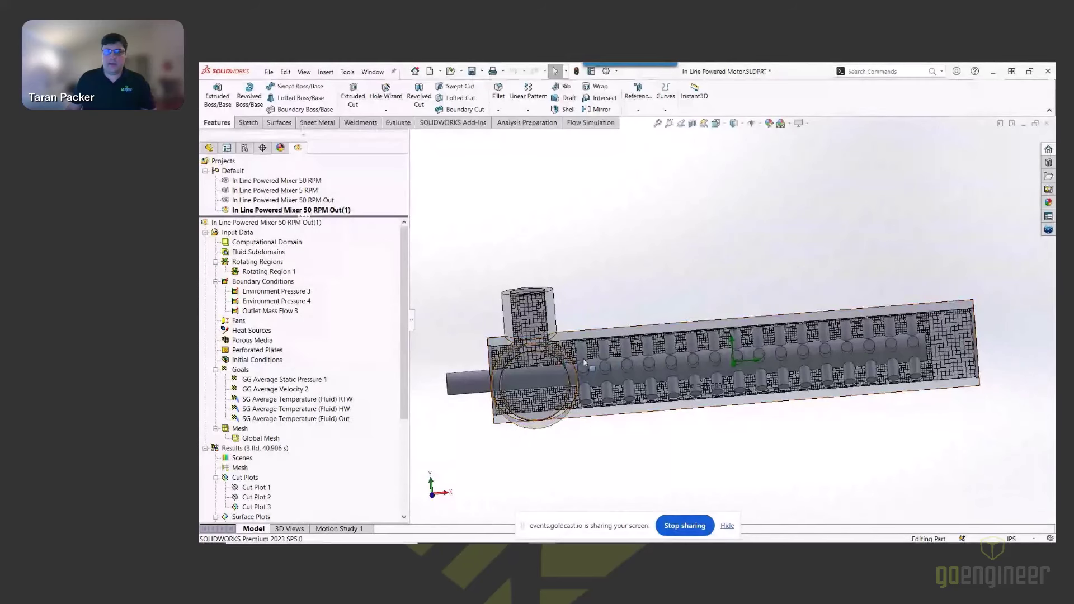
pyautogui.scroll(-2, 639, 340)
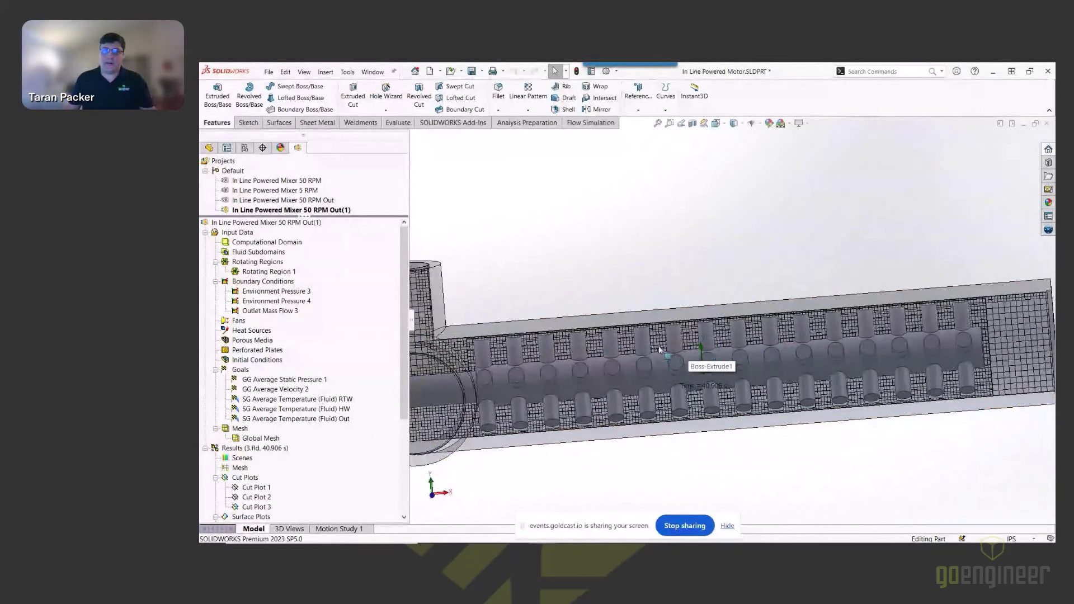
pyautogui.scroll(1, 571, 360)
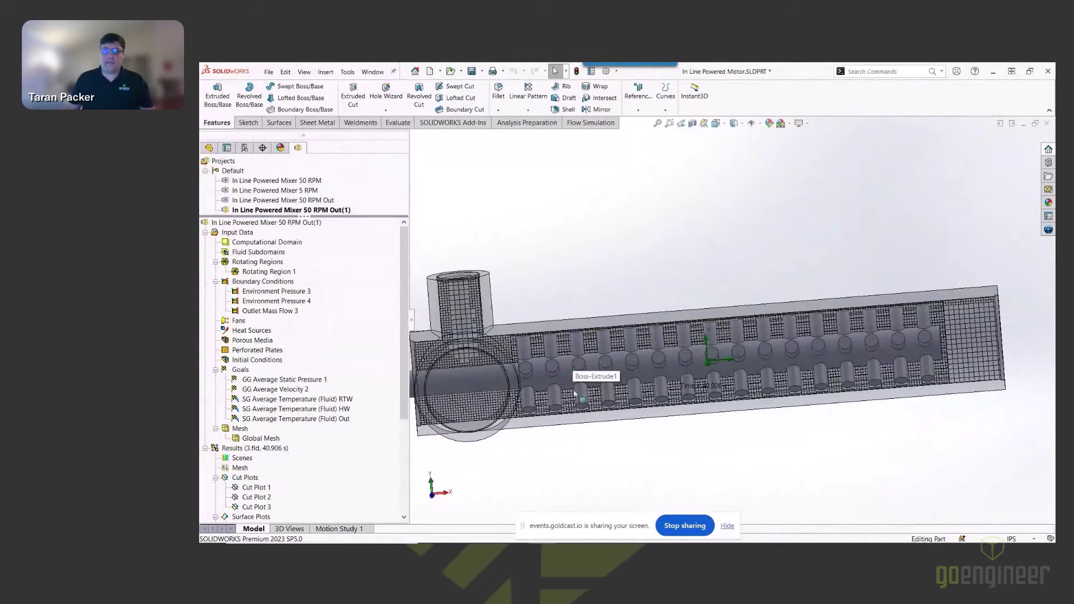
pyautogui.moveTo(595, 398); pyautogui.dragTo(570, 419, button='middle')
pyautogui.moveTo(699, 344); pyautogui.dragTo(618, 351, button='middle')
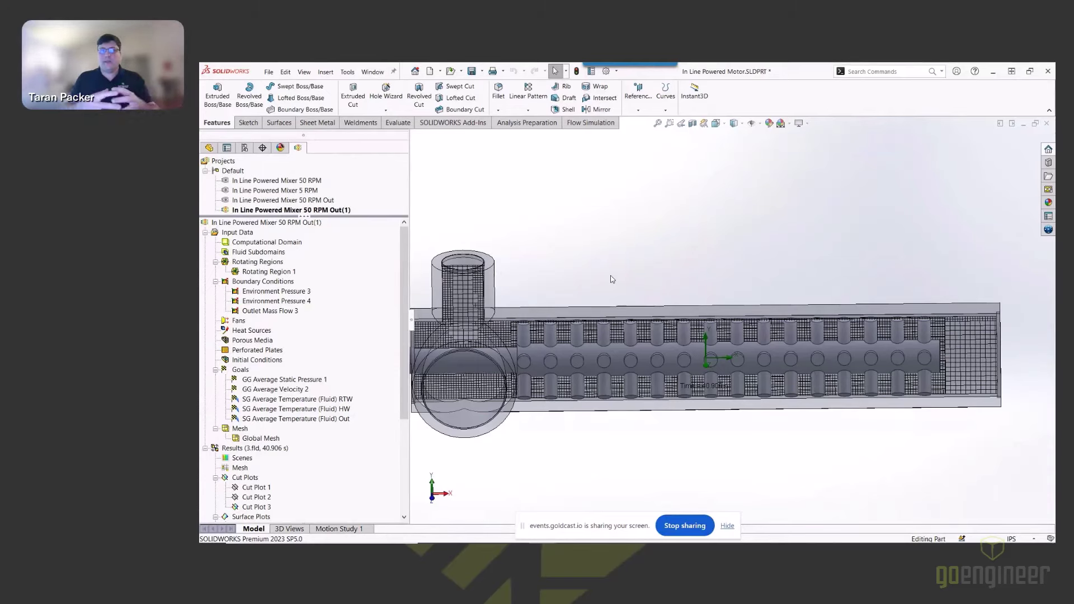
pyautogui.moveTo(660, 413); pyautogui.dragTo(649, 413, button='middle')
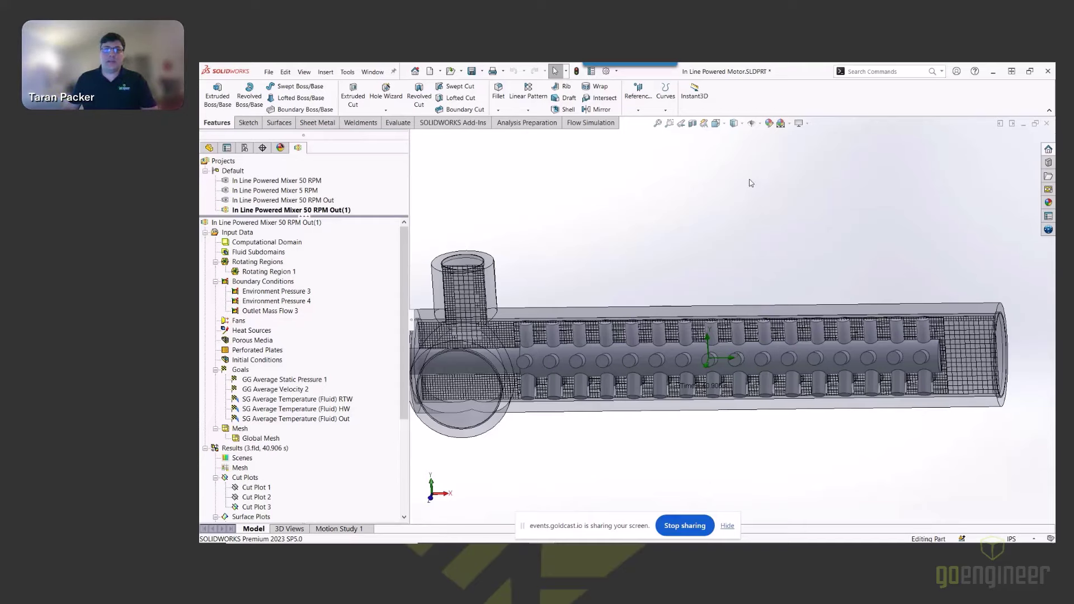
pyautogui.scroll(-1, 396, 201)
# - Clone the In Line Powered Mixer 50 RPM Out(1) project as In Line Powered Mixer 50 RPM Out M2, without copying results
pyautogui.moveTo(317, 216); pyautogui.dragTo(317, 253)
pyautogui.rightClick(272, 212)
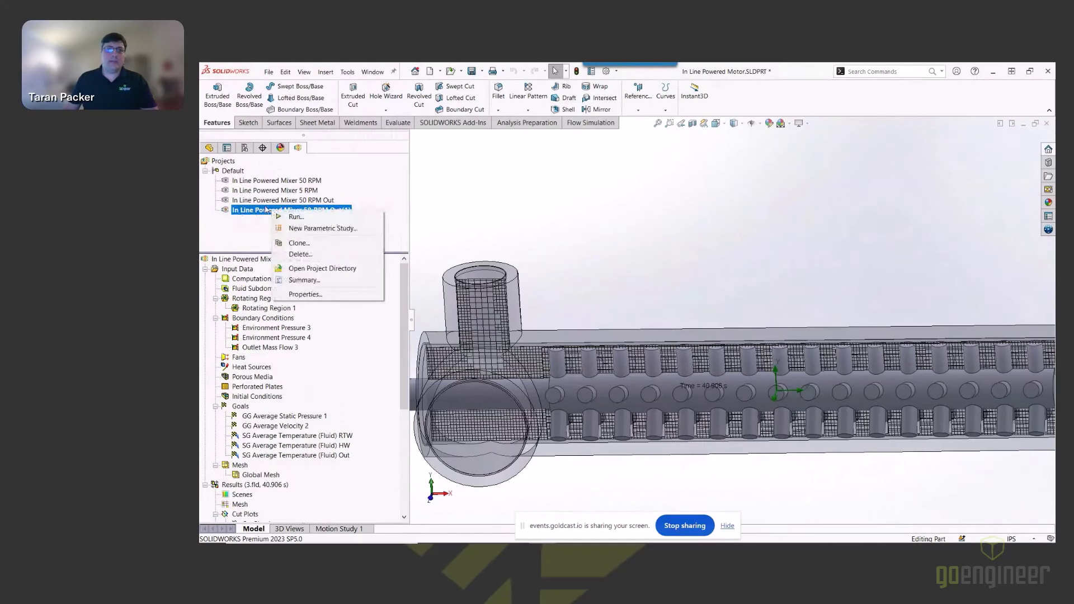
pyautogui.click(305, 245)
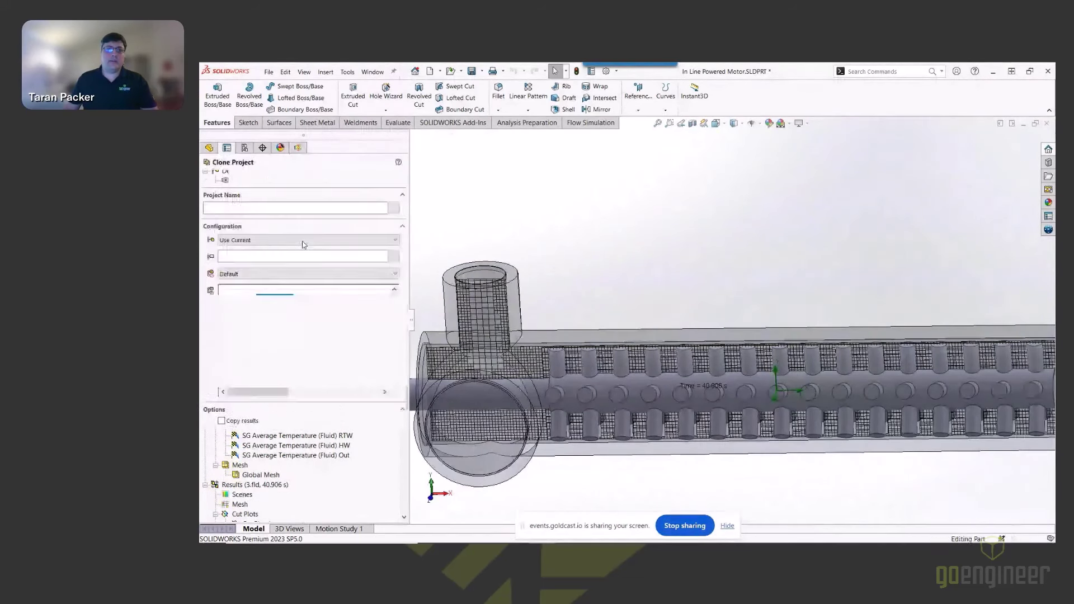
pyautogui.doubleClick(307, 207)
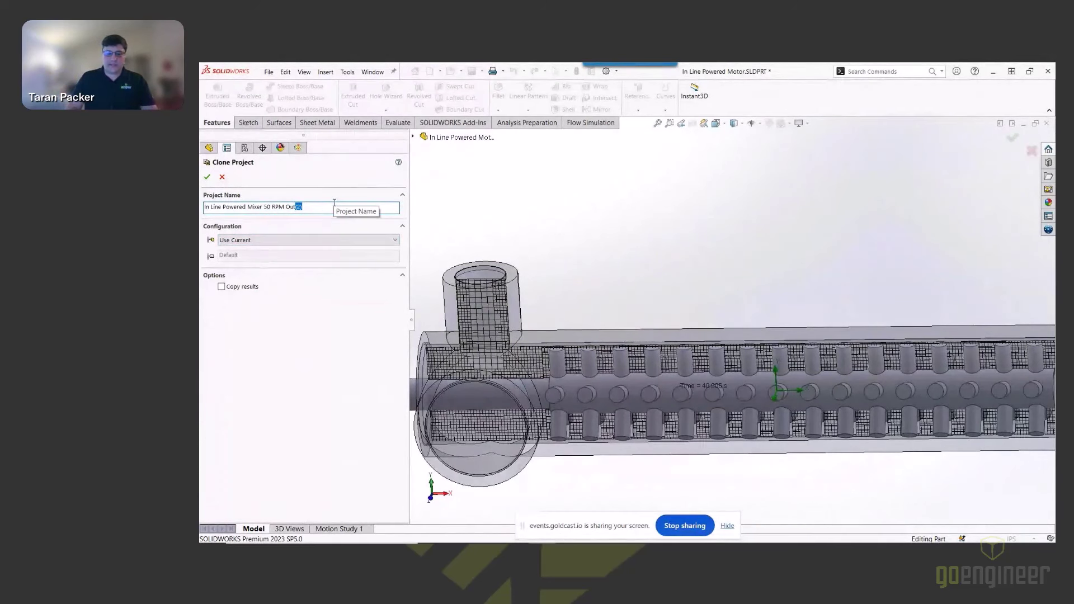
pyautogui.press('BackSpace')
pyautogui.write('M2')
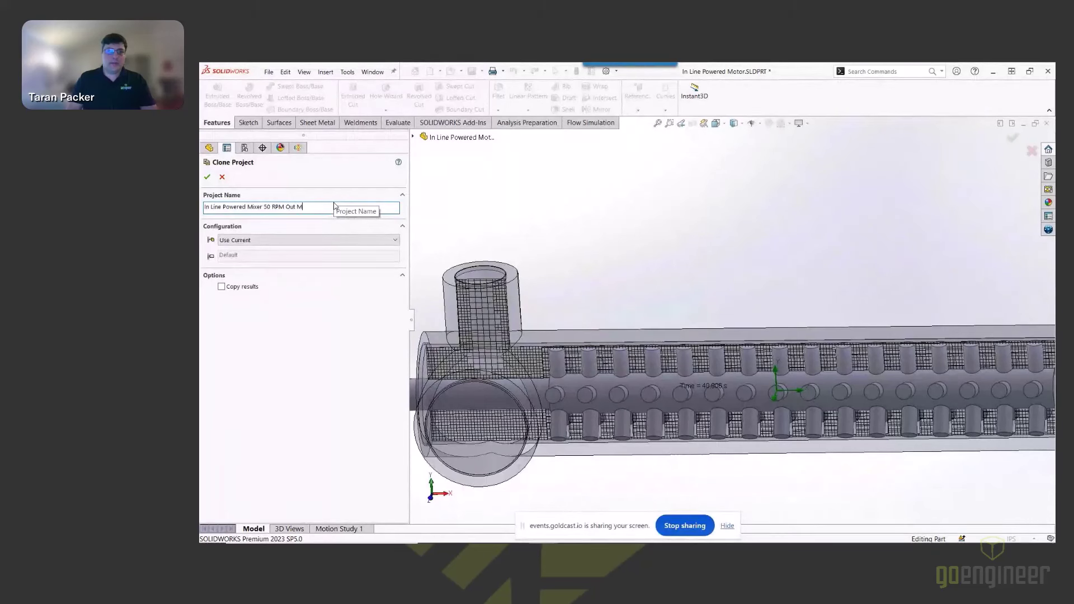
pyautogui.click(207, 177)
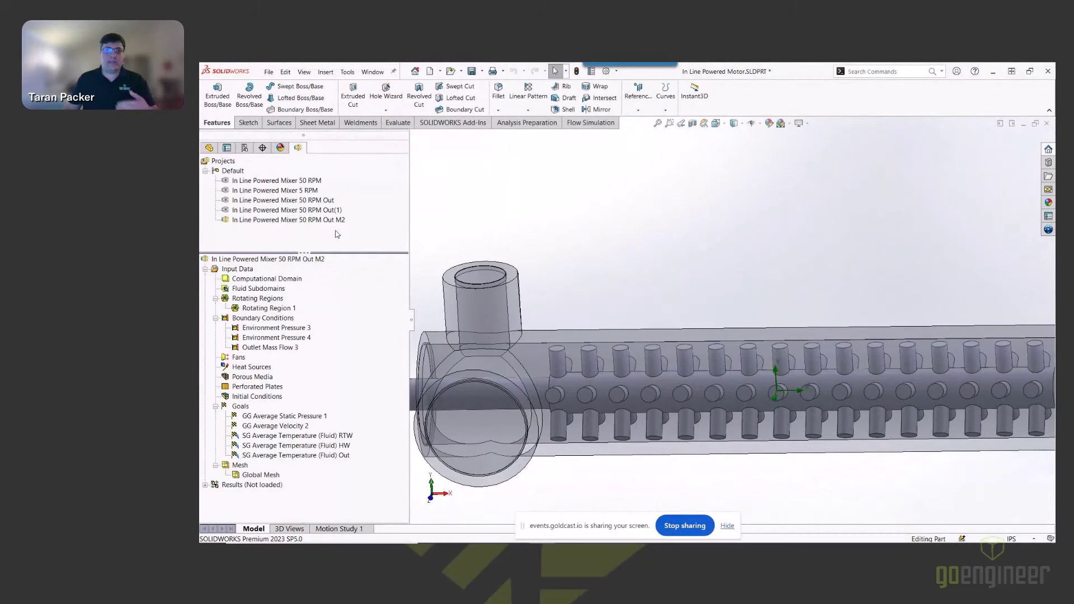
# - Clone the Out M2 project as In Line Powered Mixer 50 RPM Out M3 in the current configuration, without copying results
pyautogui.rightClick(317, 220)
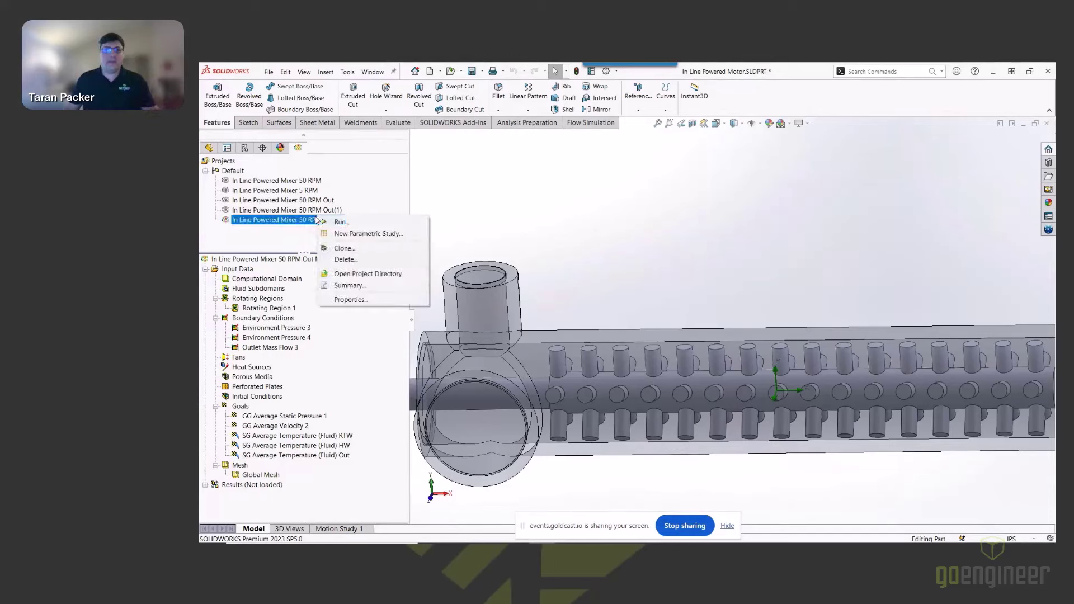
pyautogui.click(344, 248)
pyautogui.click(330, 205)
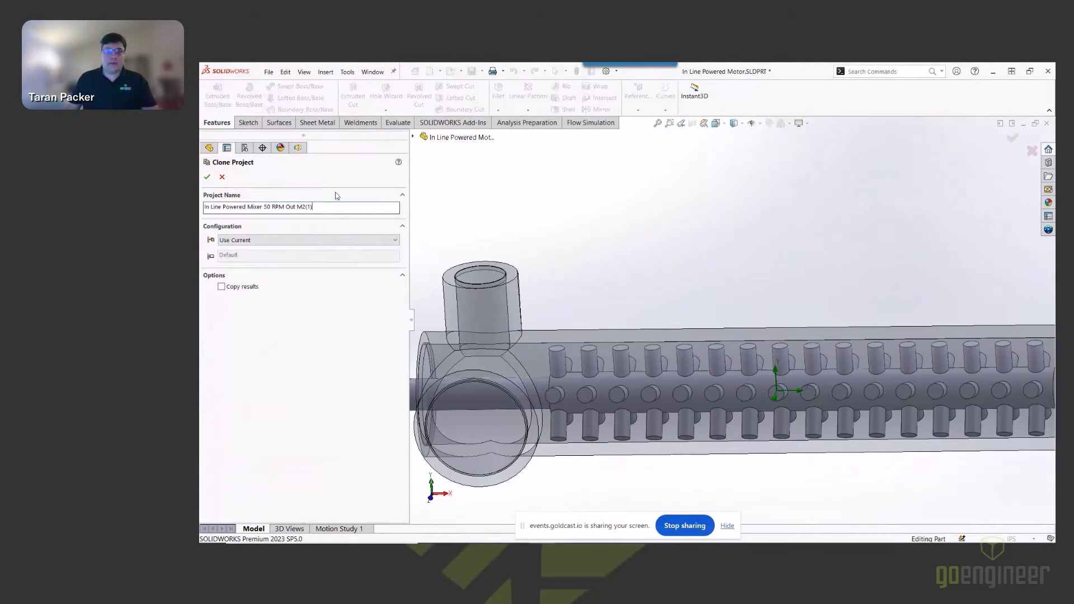
pyautogui.press('BackSpace')
pyautogui.press('BackSpace')
pyautogui.press('BackSpace')
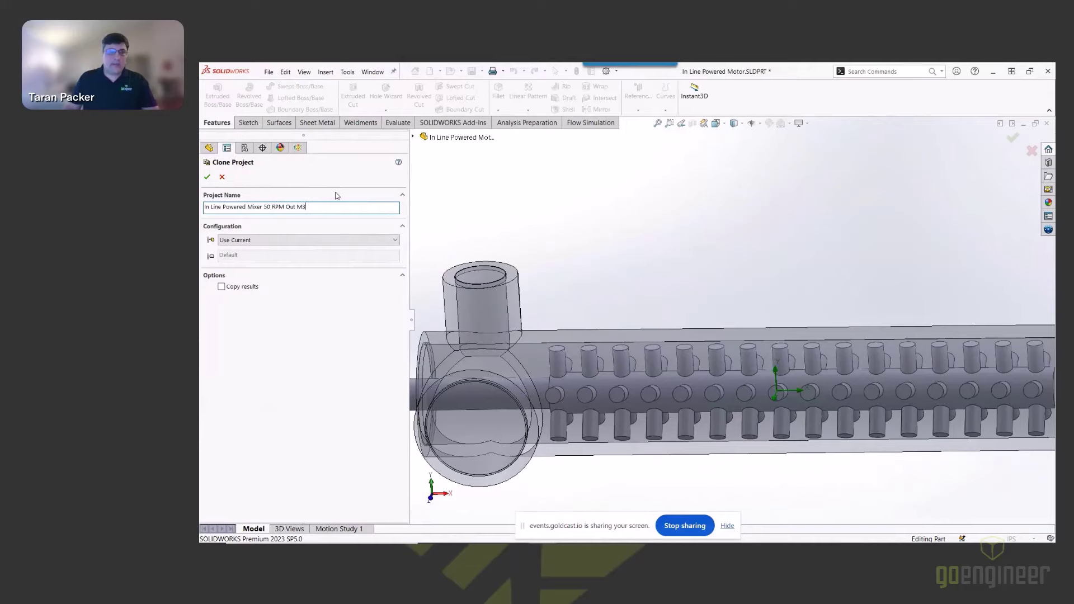
pyautogui.click(207, 177)
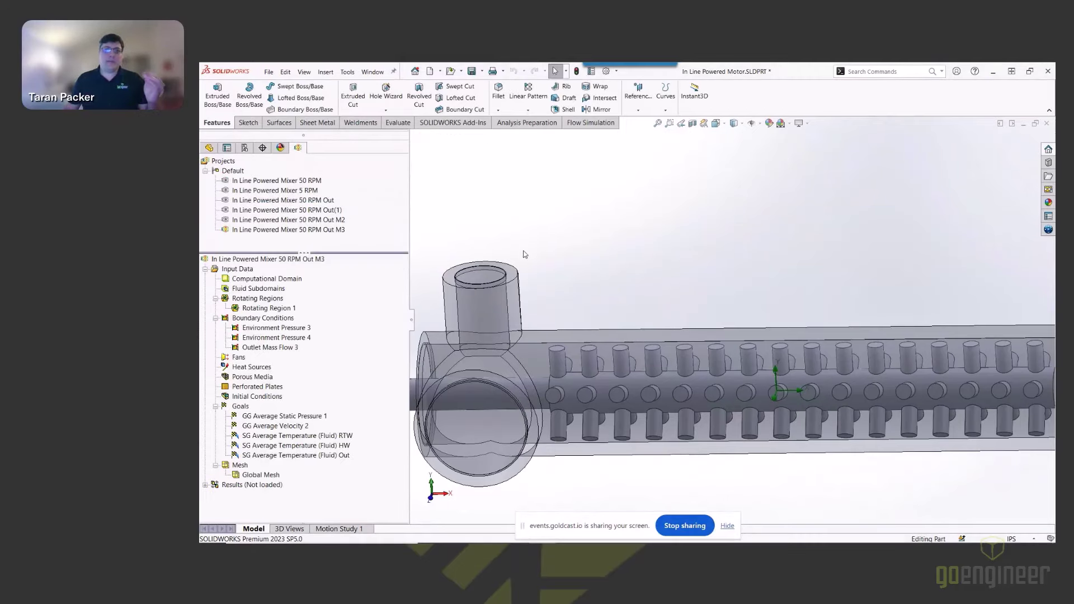
pyautogui.click(297, 437)
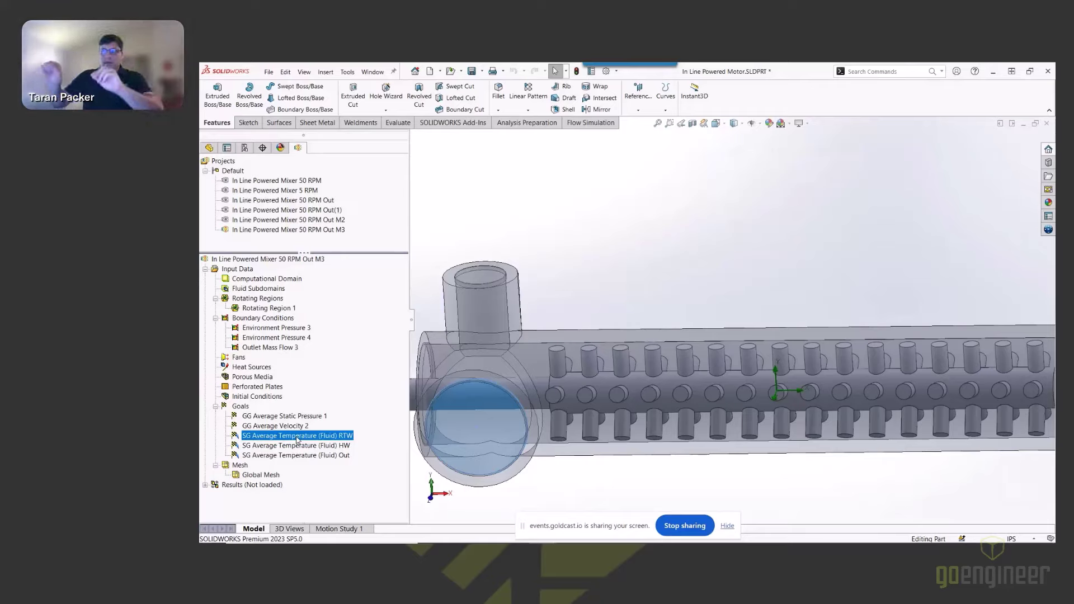
pyautogui.click(697, 305)
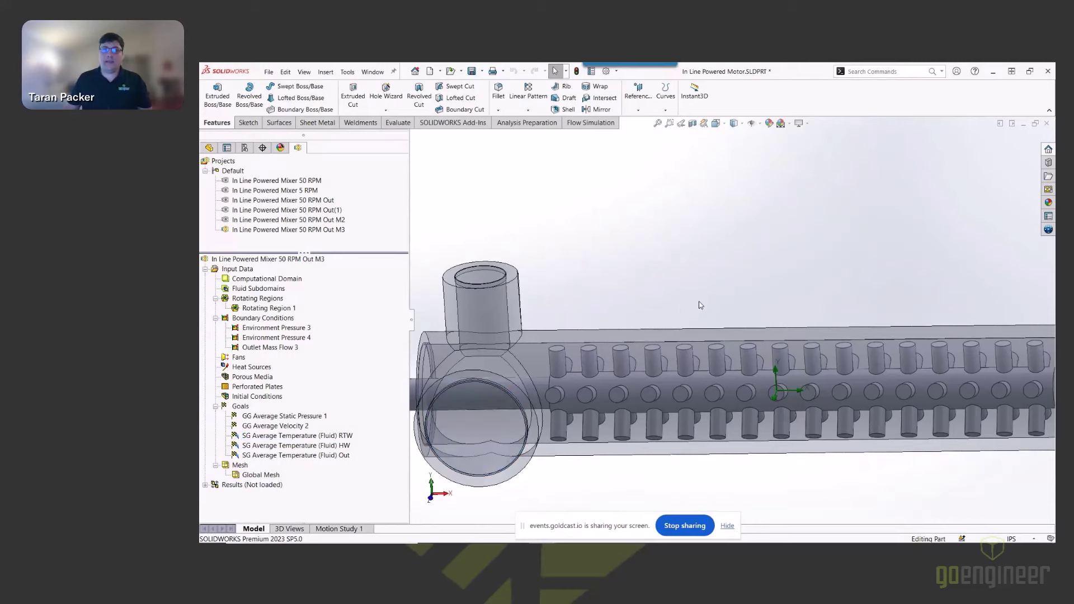
pyautogui.scroll(1, 691, 304)
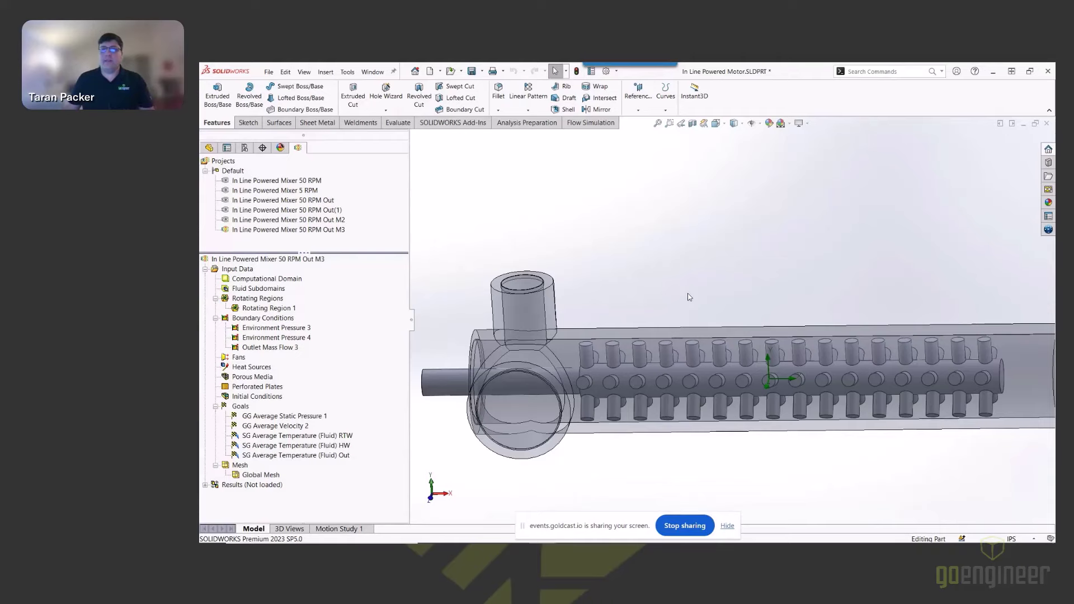
pyautogui.scroll(2, 714, 314)
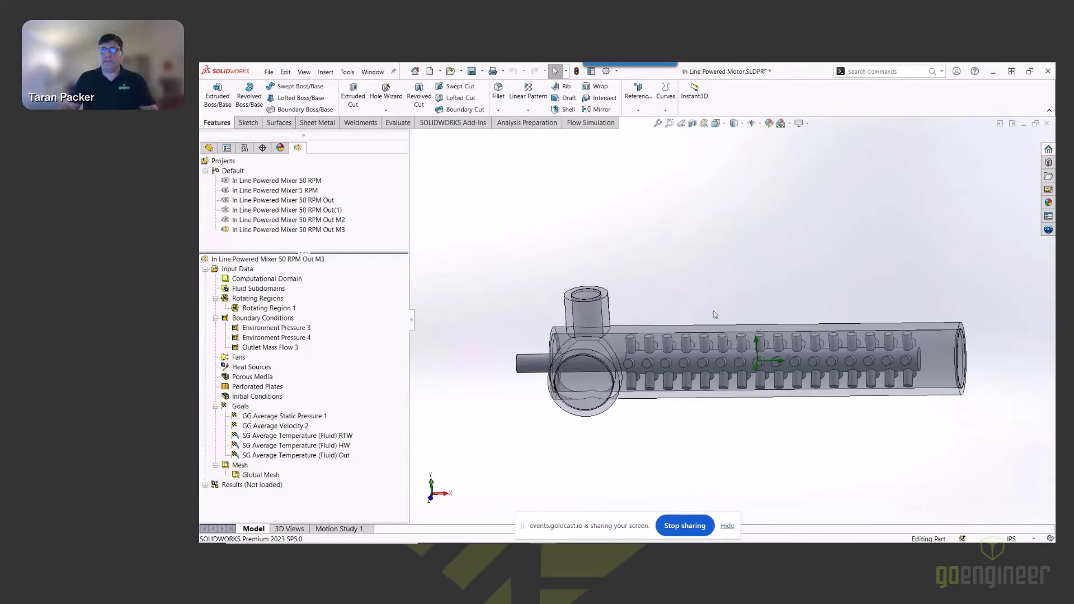
pyautogui.moveTo(729, 311); pyautogui.dragTo(751, 304, button='middle')
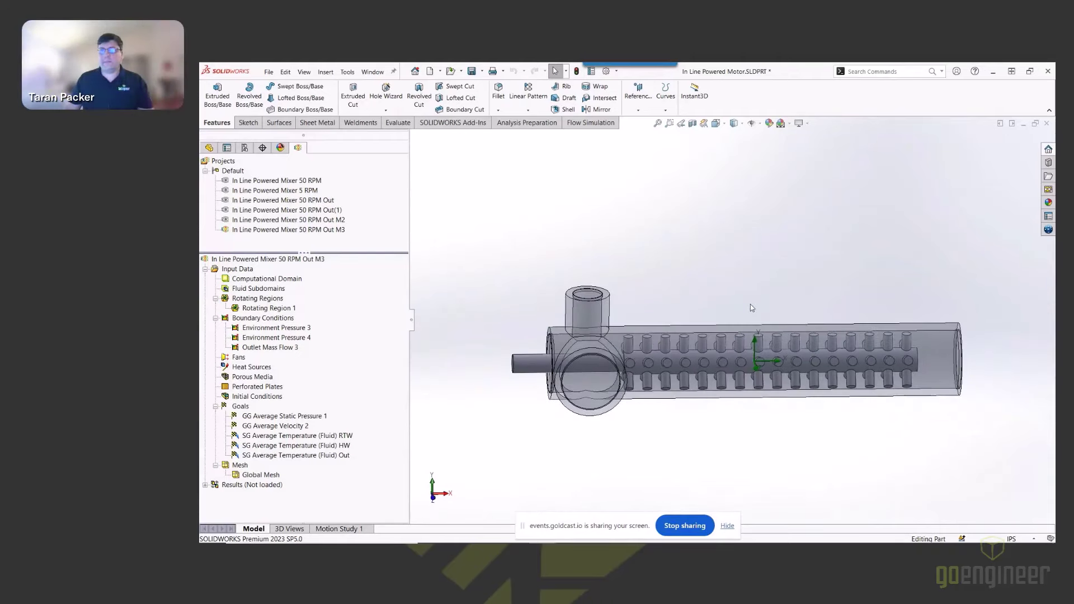